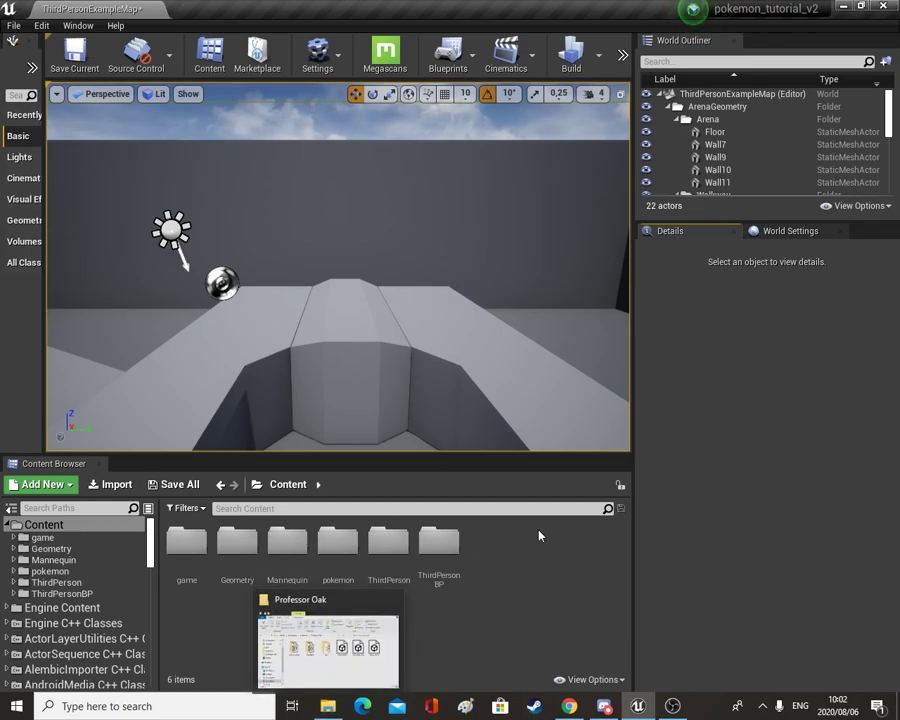
- Switch to File Explorer and open the action_anims folder inside Downloads > pokemon > Professor Oak
left_click(327, 706)
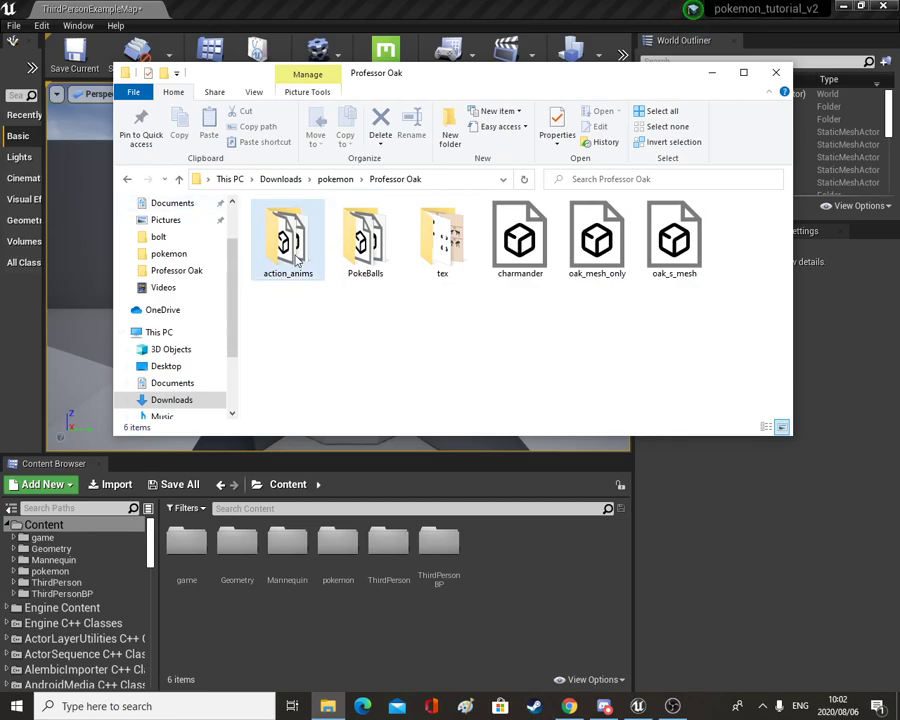
left_click(348, 184)
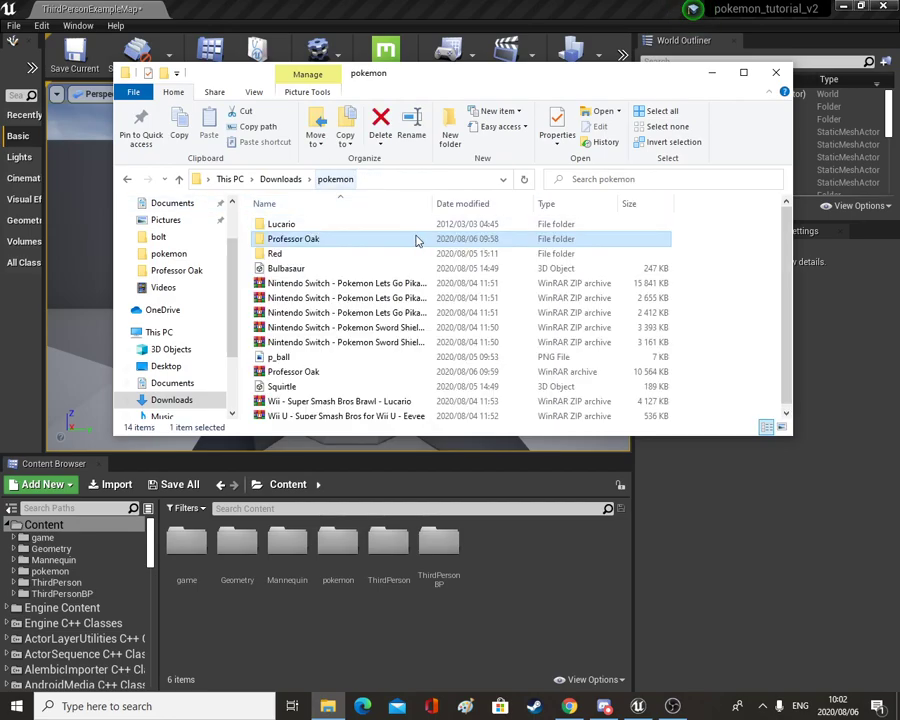
double_click(301, 245)
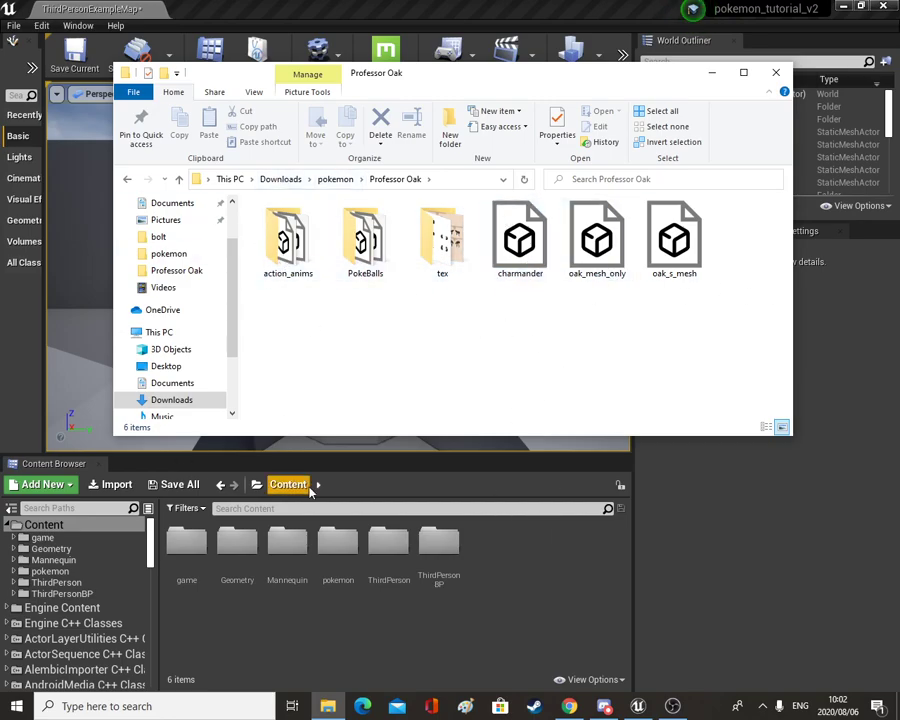
left_click(284, 272)
double_click(284, 272)
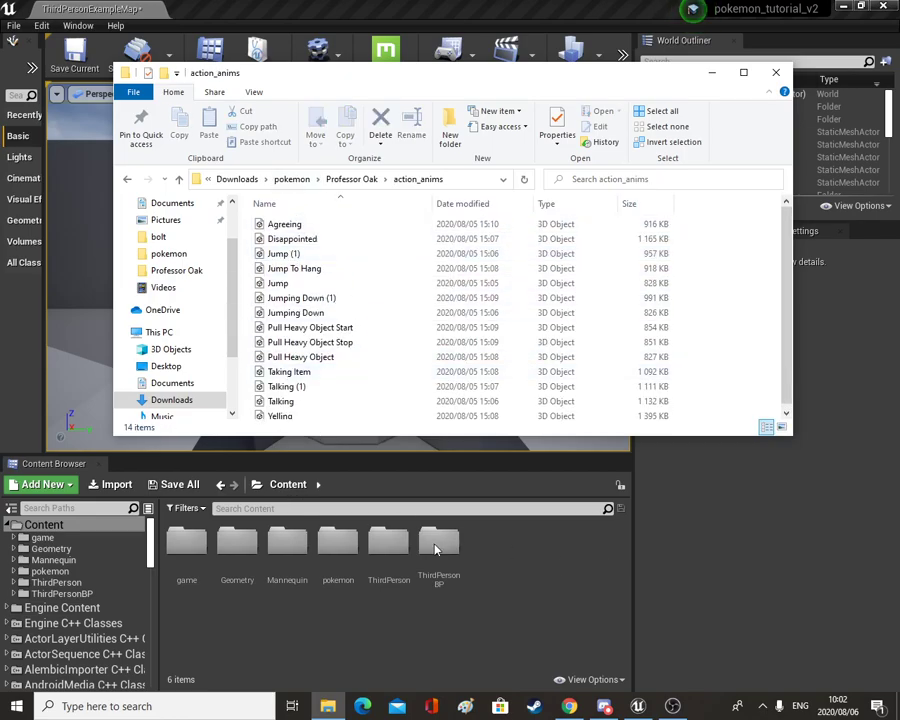
- Return to Unreal Editor and create a folder named action_anims inside pokemon/animamations/animations
double_click(336, 555)
left_click(187, 542)
double_click(187, 542)
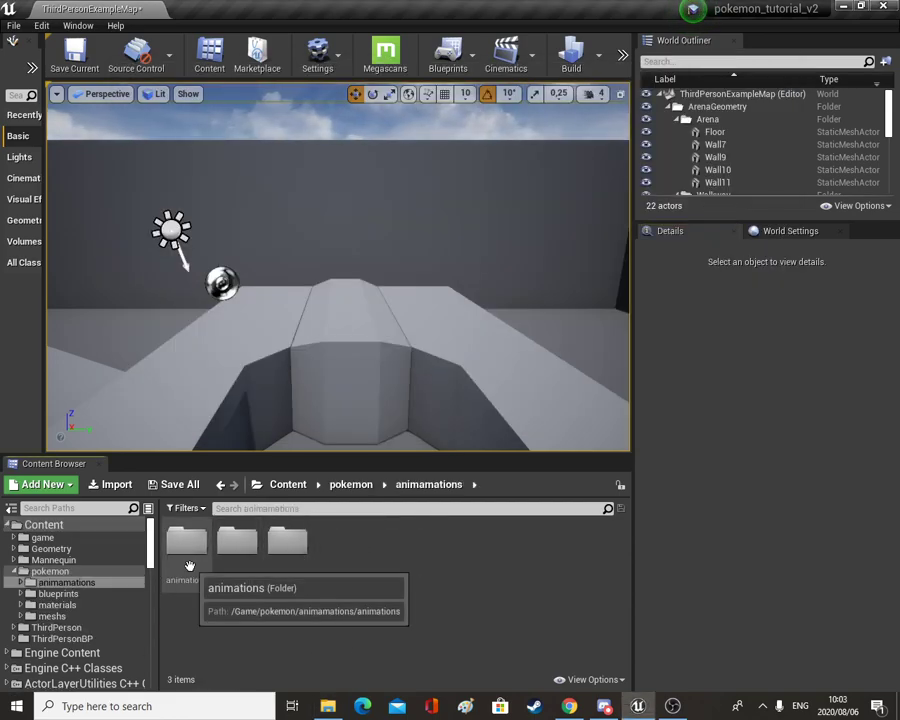
double_click(189, 566)
left_click(189, 566)
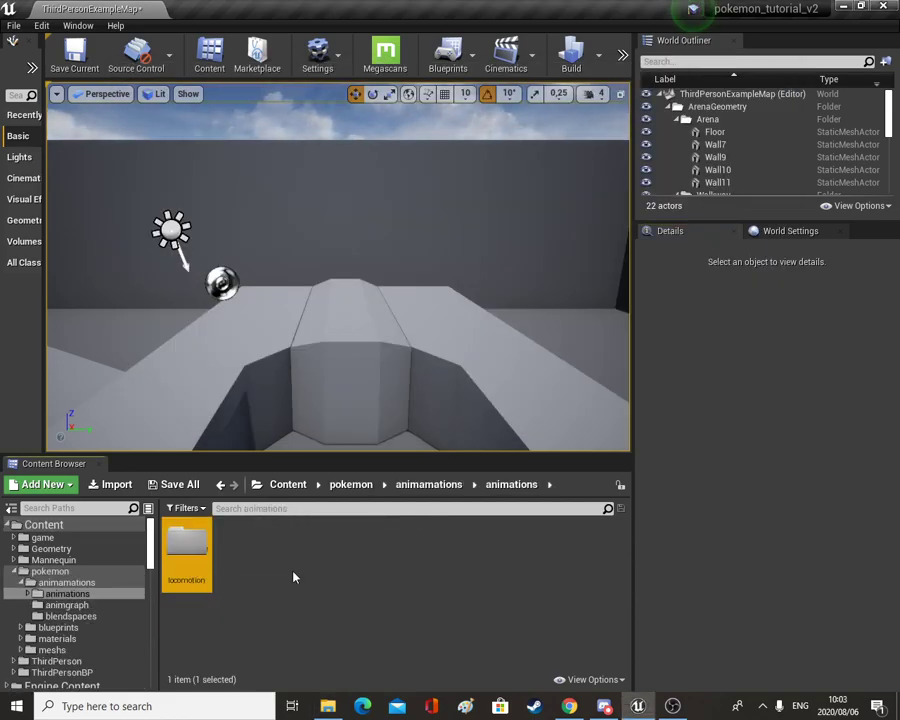
right_click(234, 589)
left_click(351, 141)
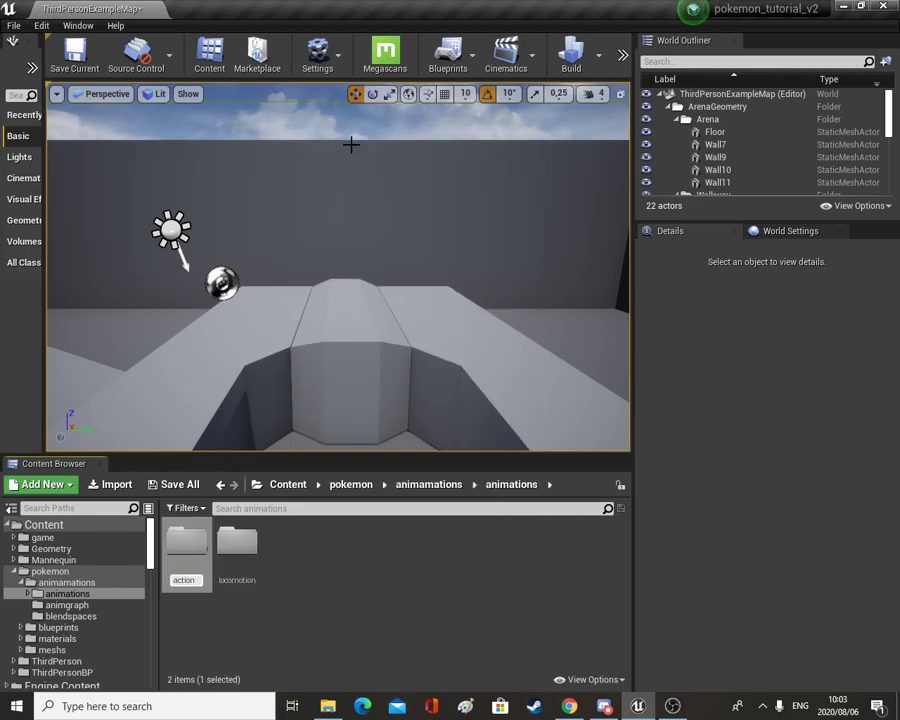
key("Return")
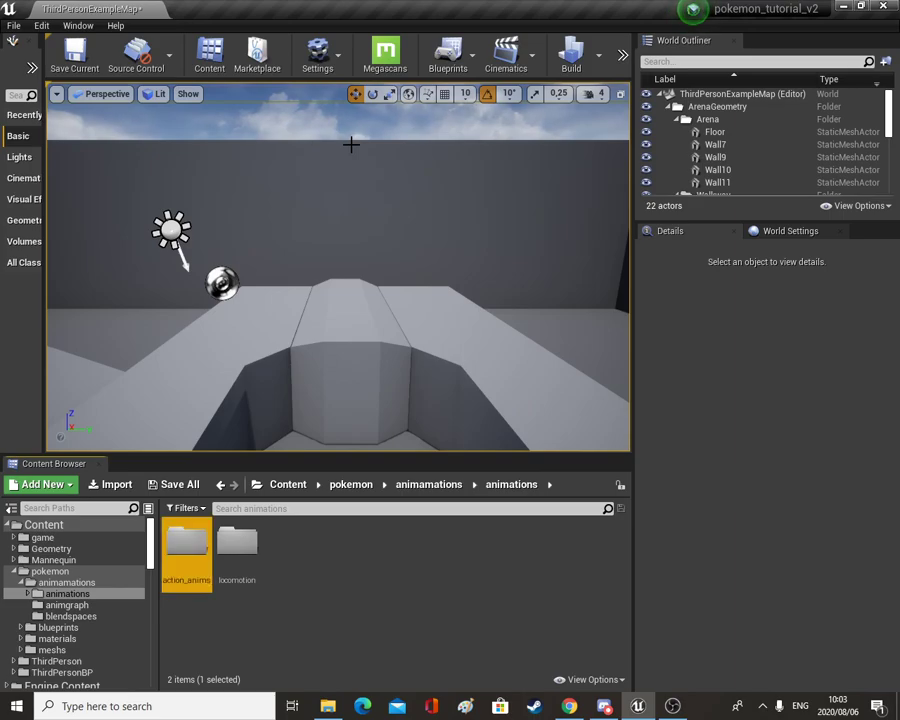
- Bring all the animation files from the action_anims download folder into the project's empty action_anims folder
double_click(190, 545)
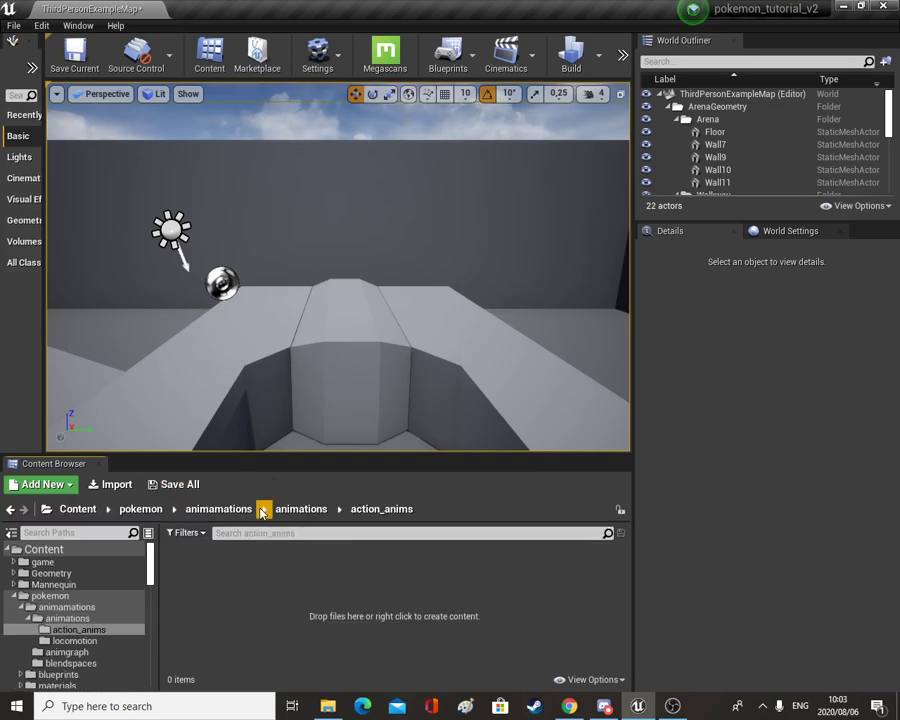
left_click(328, 706)
left_click(300, 220)
key("ctrl+a")
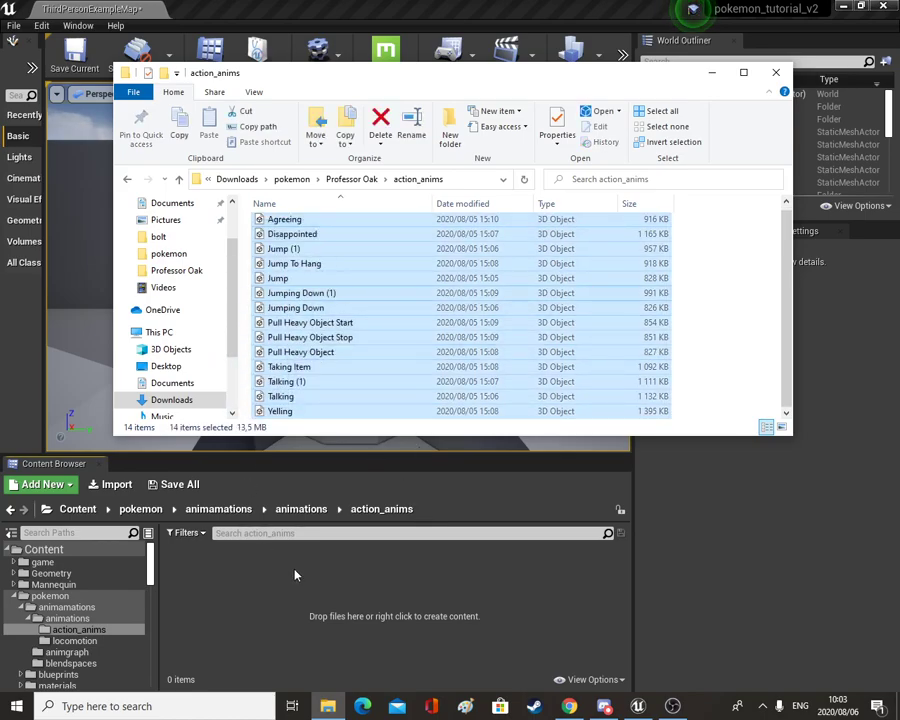
left_click(363, 623)
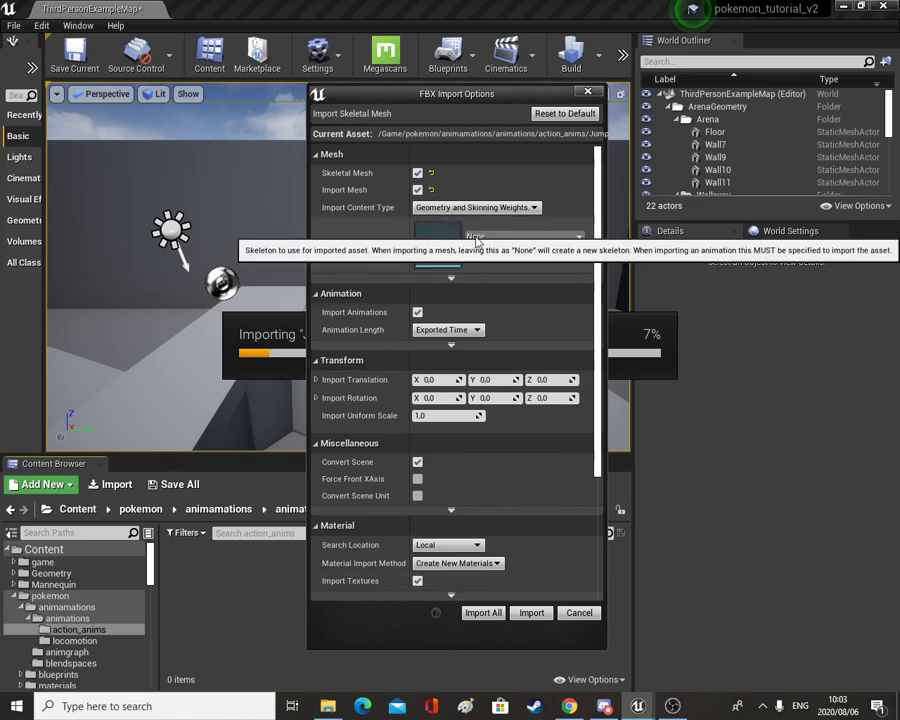
- Import all the animations with Import Mesh disabled and reds_skeleton as their skeleton
left_click(418, 190)
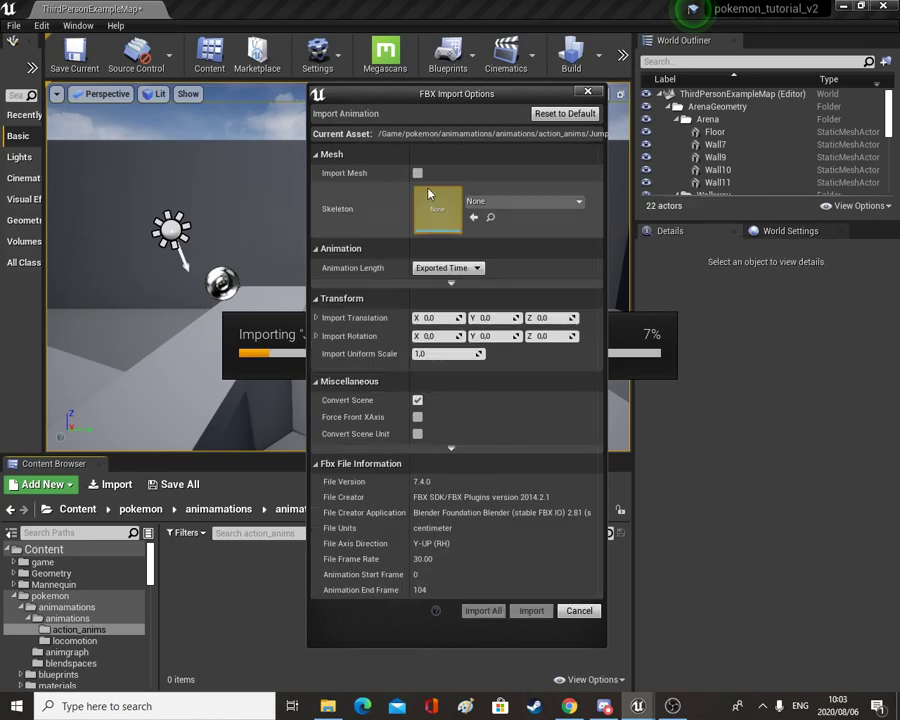
left_click(495, 203)
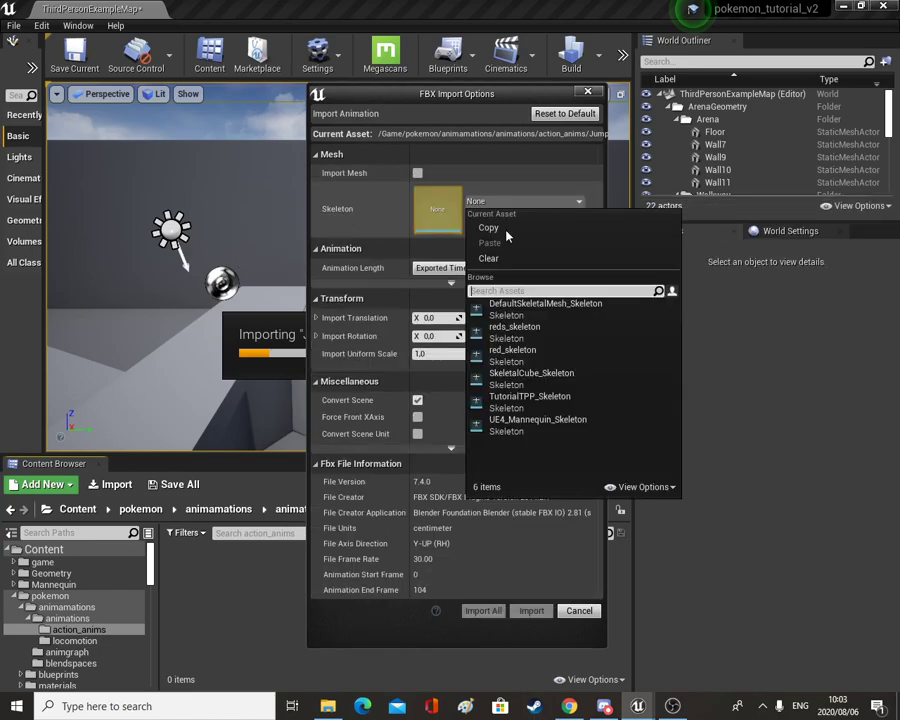
left_click(514, 327)
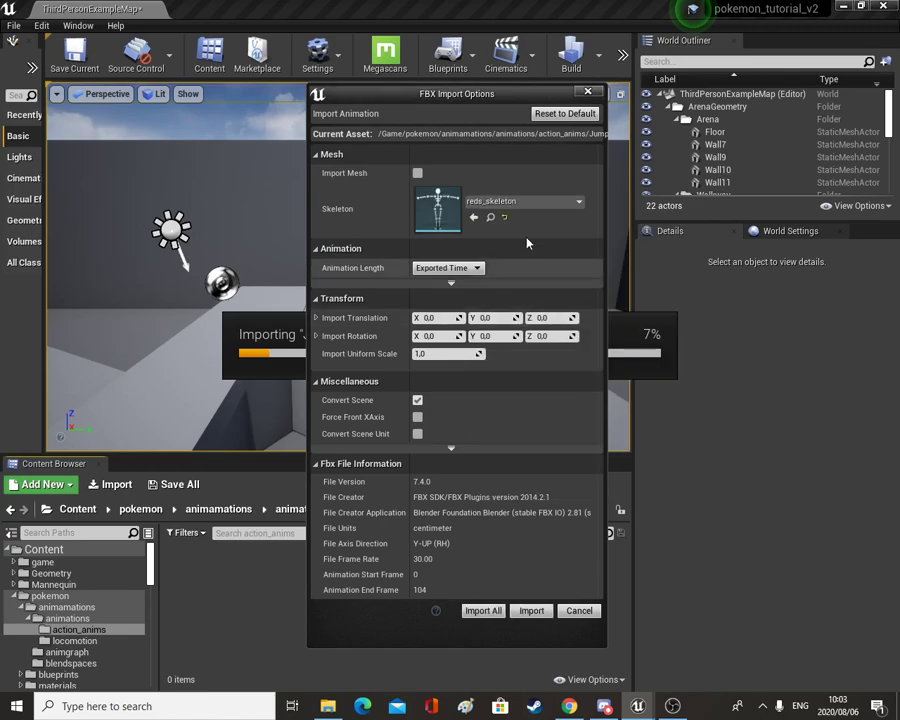
left_click(482, 611)
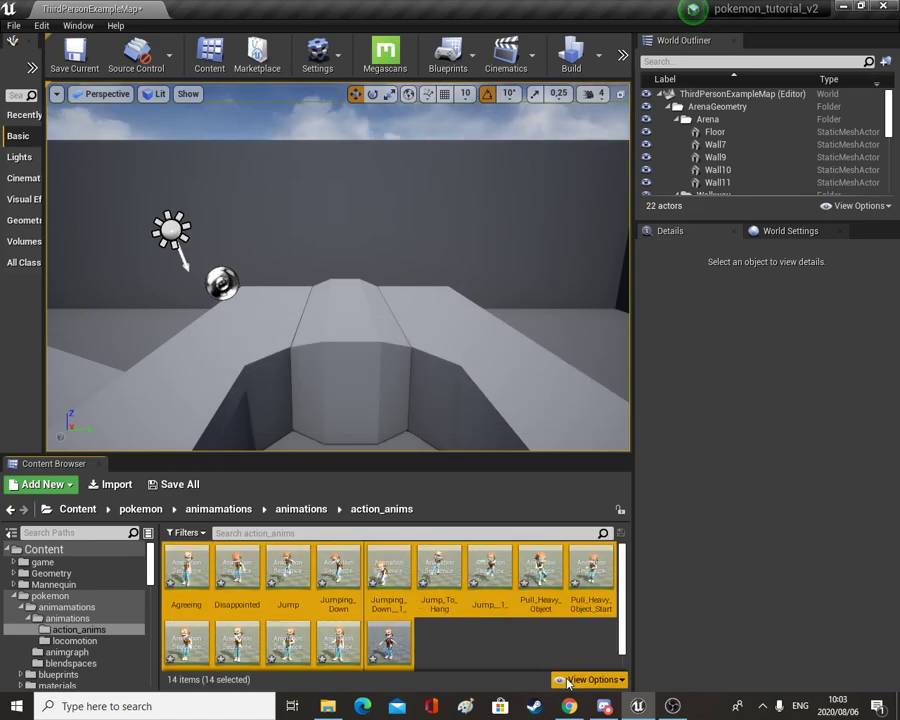
- Preview the imported Jump animation in its editor and close it
left_click(453, 657)
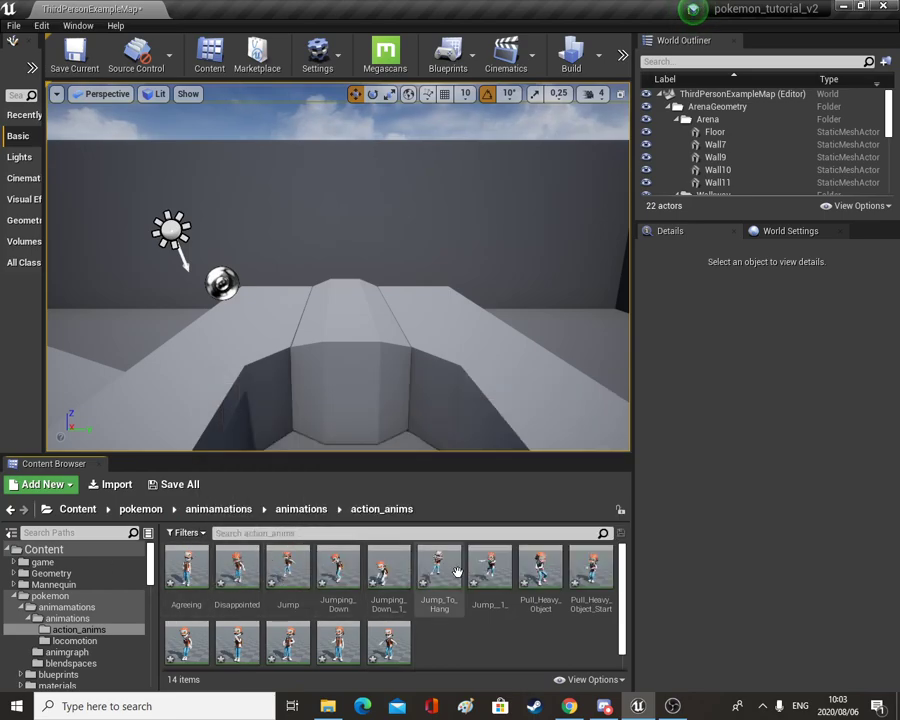
double_click(288, 567)
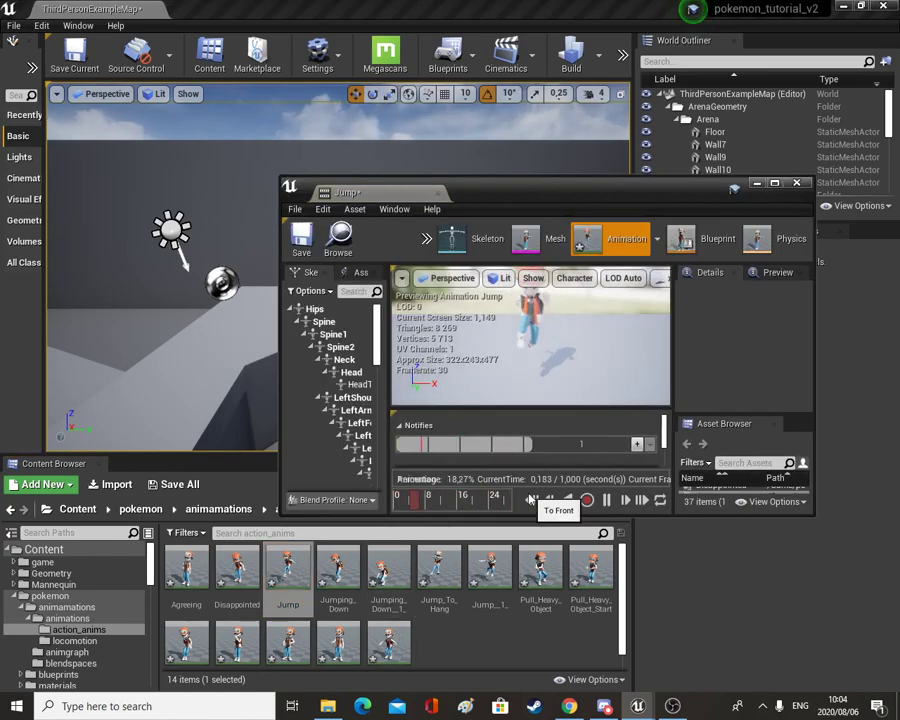
left_click(799, 185)
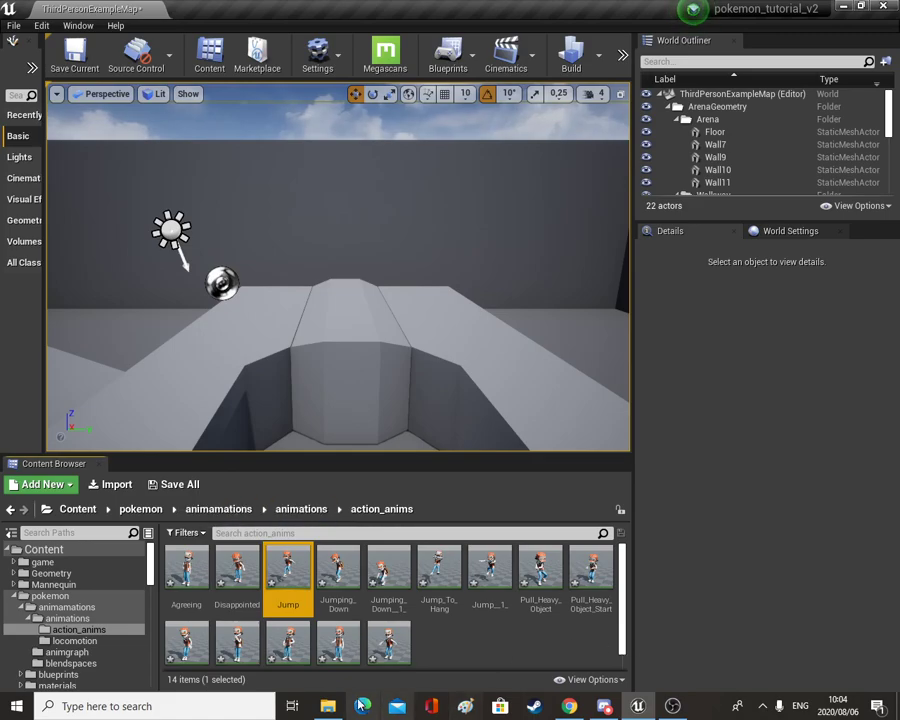
- Switch to File Explorer, go back up to the Professor Oak folder and select the oak_s_mesh file
left_click(325, 707)
left_click(369, 181)
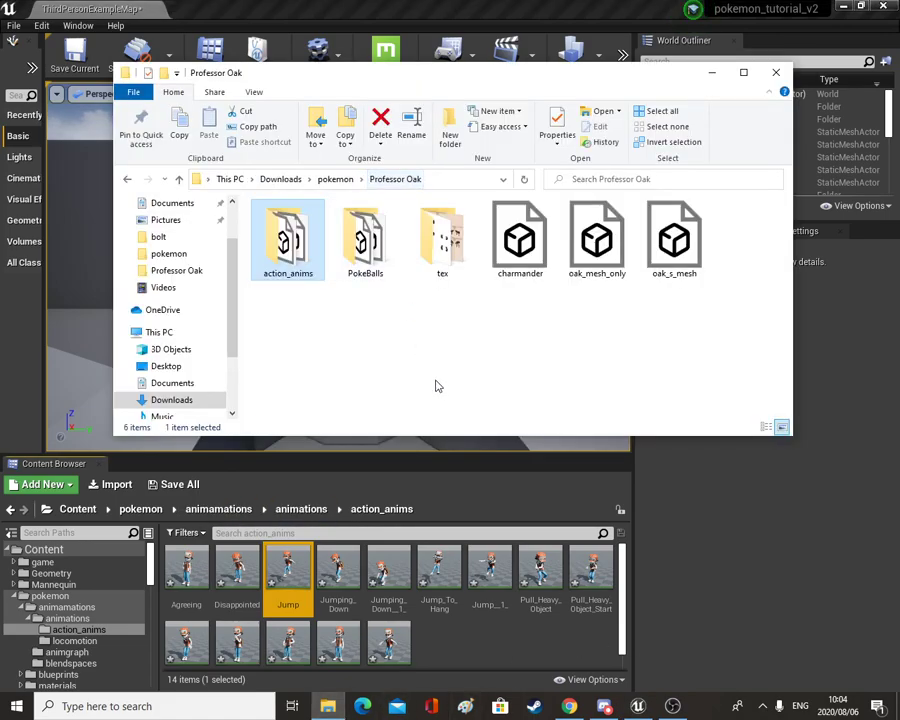
key("Right")
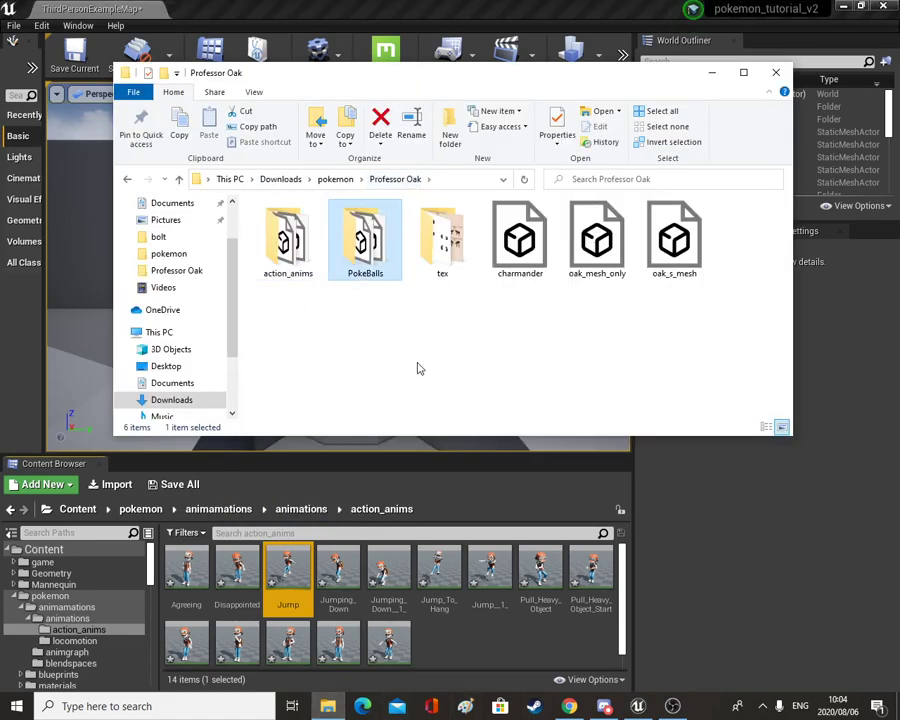
left_click(703, 252)
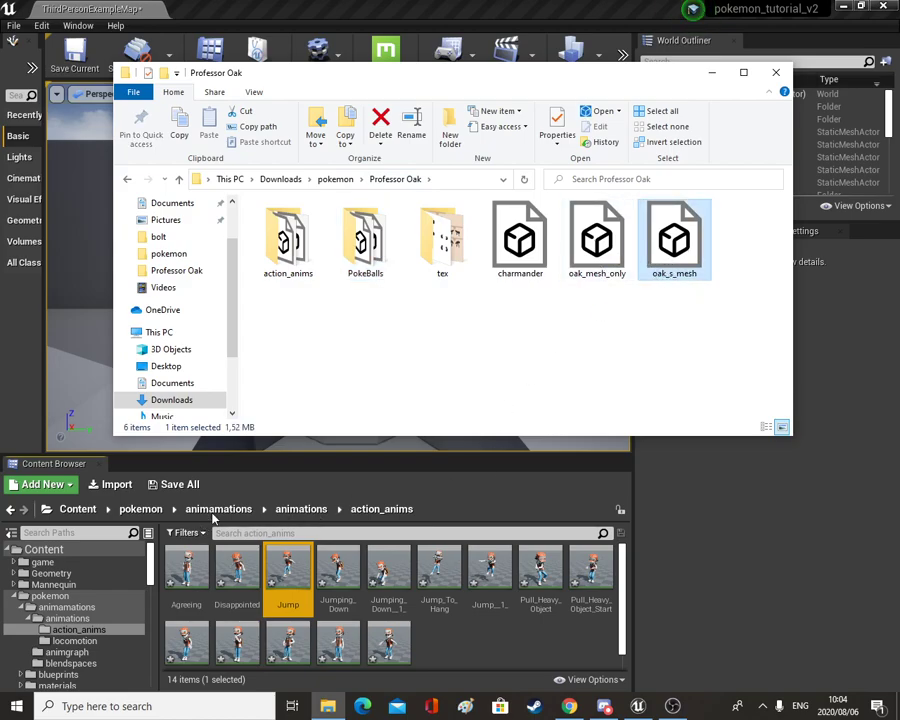
- Return to Unreal Editor and create a folder named prof_oak inside pokemon/meshs/character_meshs
left_click(141, 512)
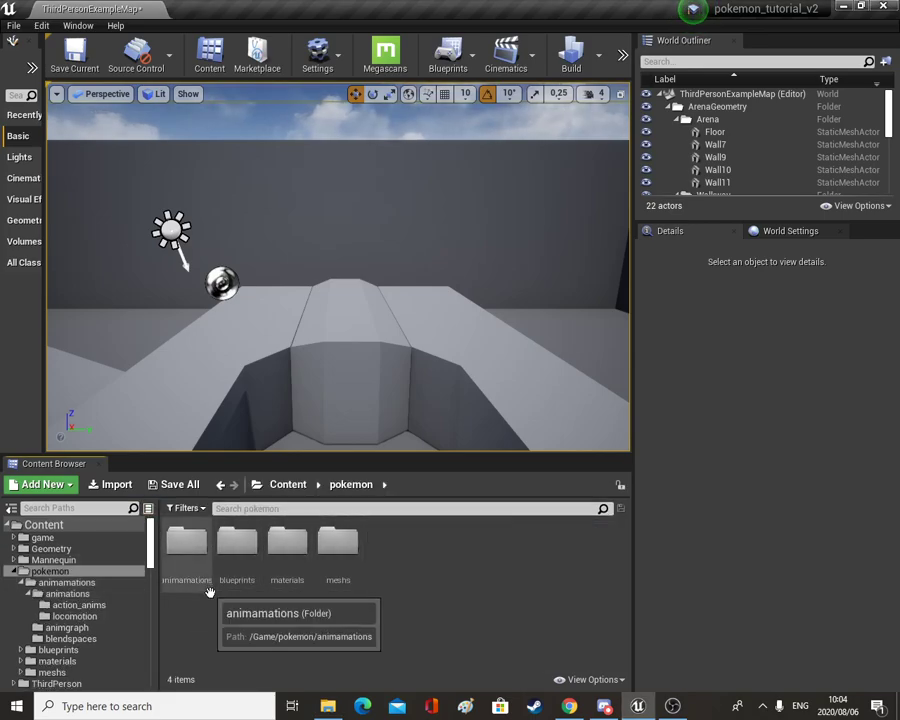
left_click(352, 545)
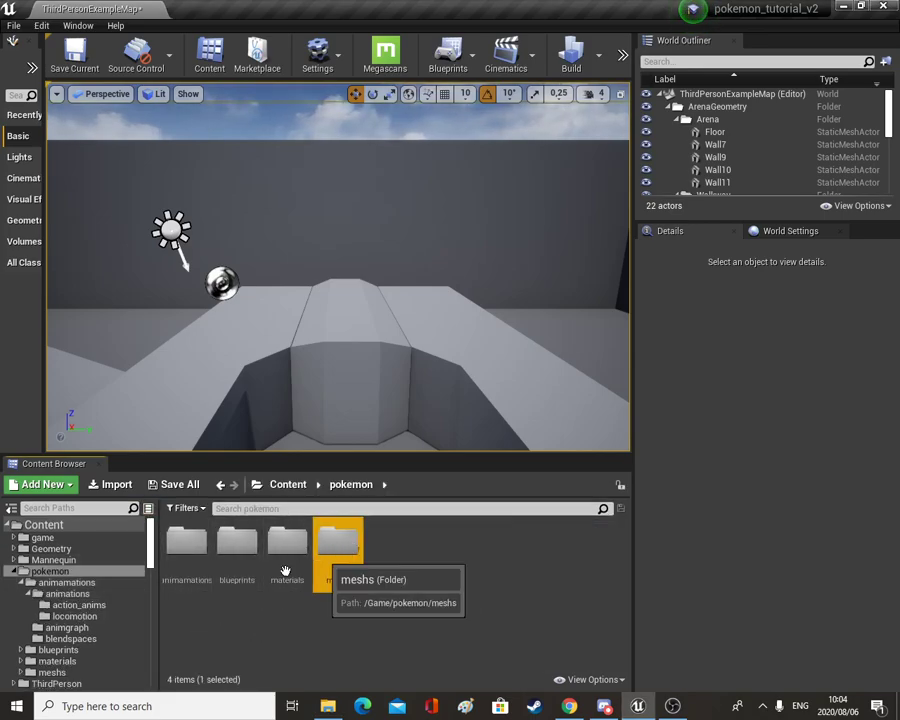
double_click(338, 545)
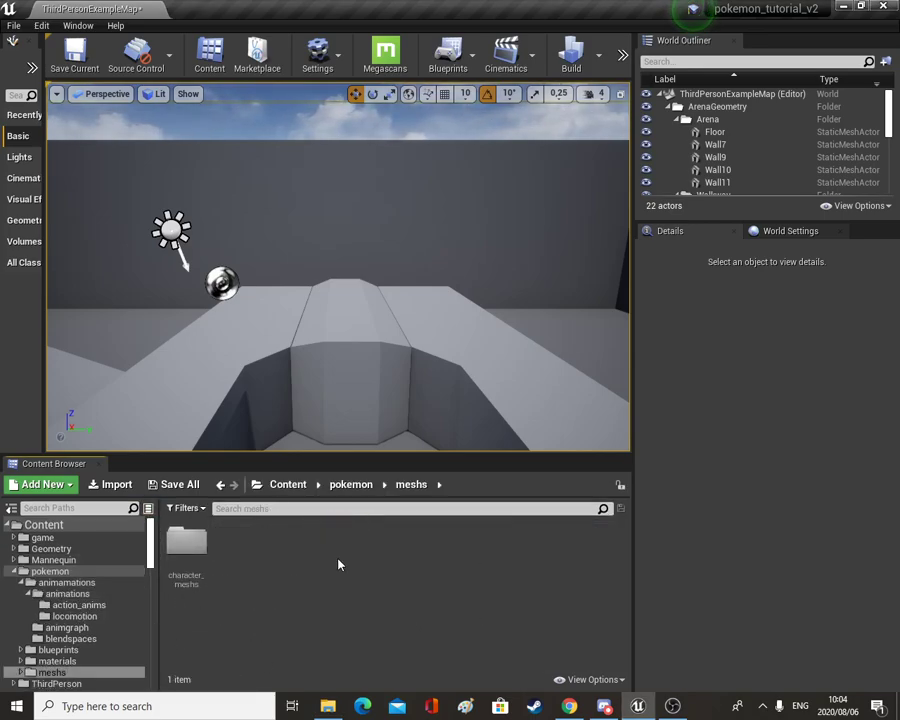
double_click(186, 545)
right_click(280, 588)
left_click(400, 157)
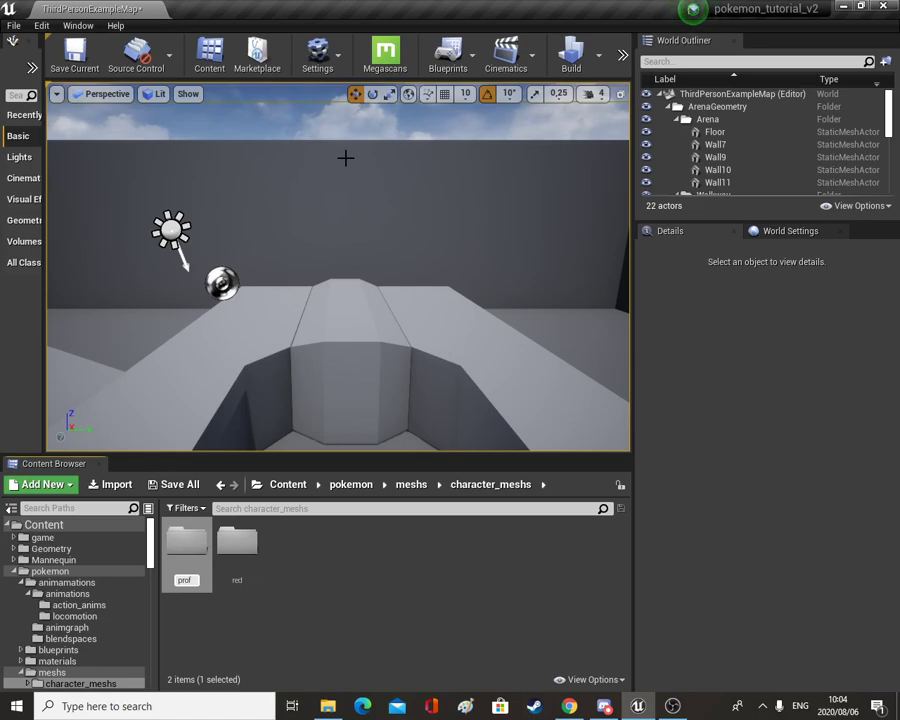
key("Return")
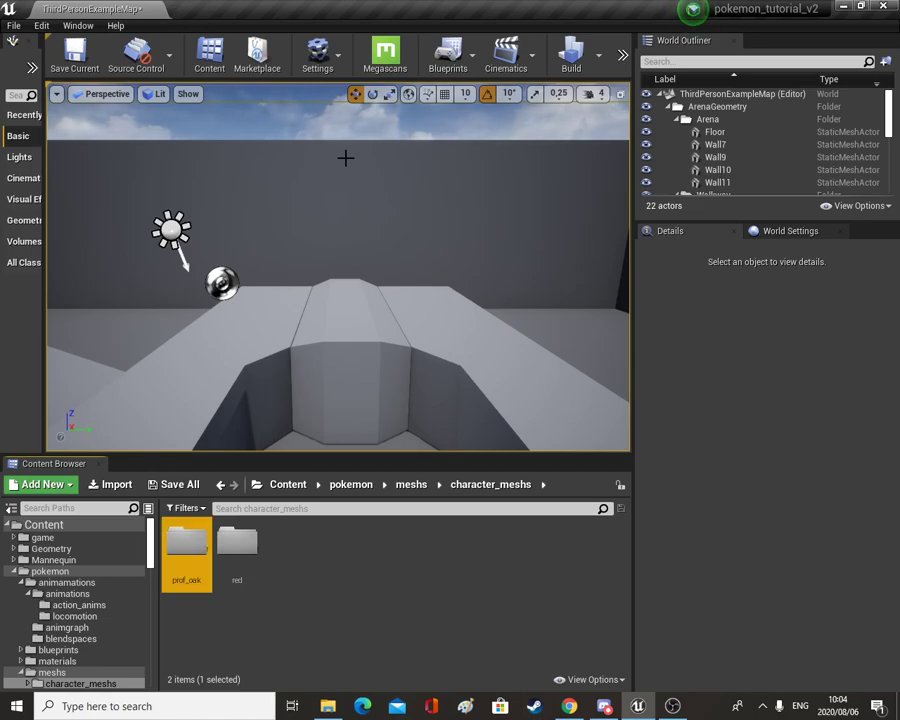
- Bring the oak_s_mesh file from File Explorer into the prof_oak folder to start its FBX import
double_click(187, 548)
right_click(195, 588)
left_click(203, 652)
left_click(327, 706)
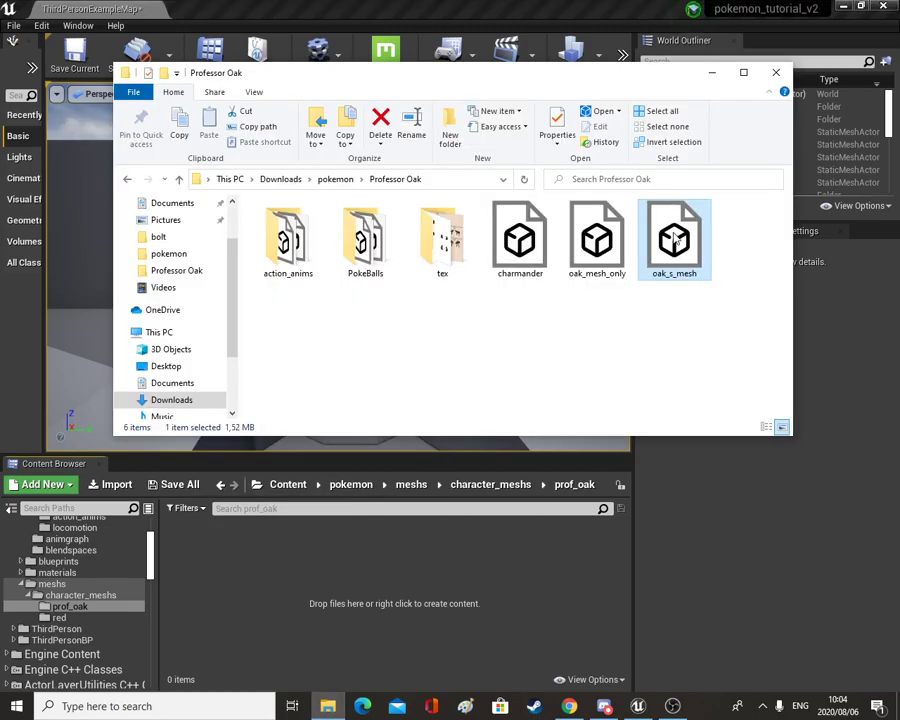
left_click_drag(674, 240, 323, 557)
left_click(361, 627)
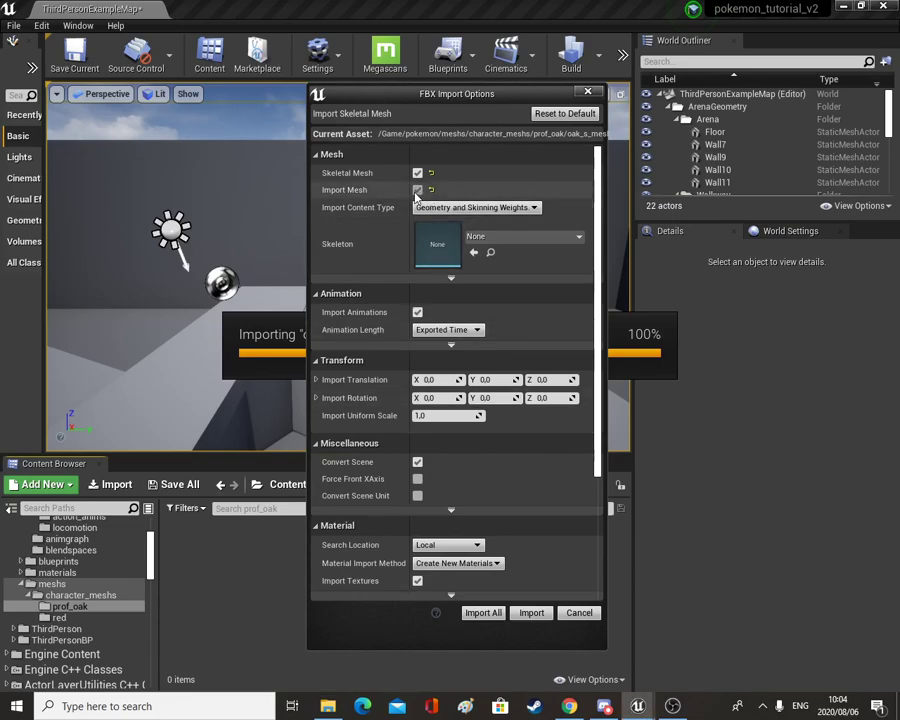
- Import the oak_s_mesh skeletal mesh using reds_skeleton and close the message log
left_click(510, 236)
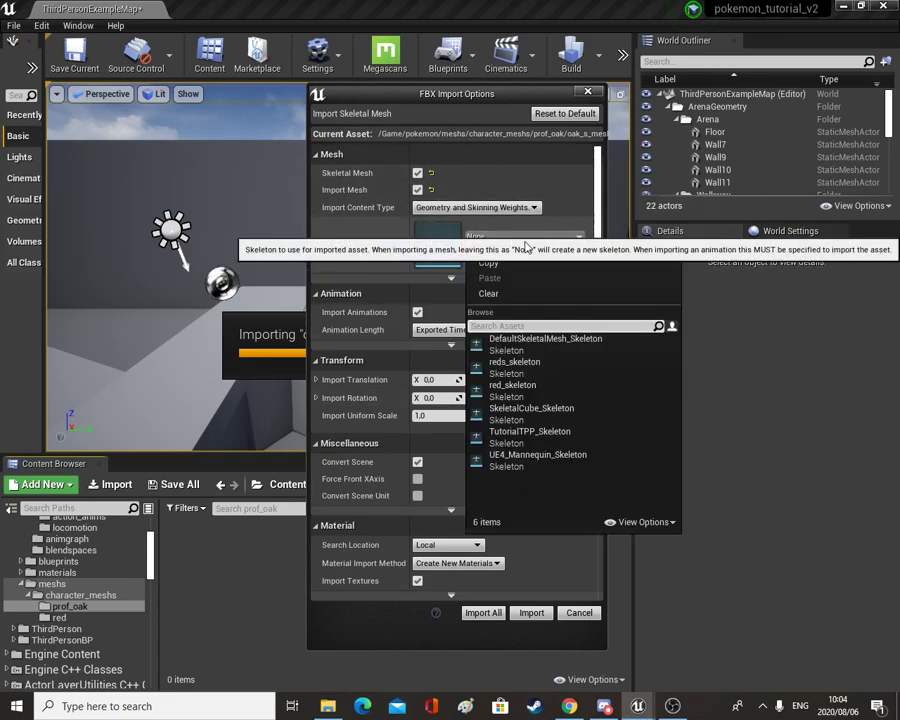
left_click(520, 368)
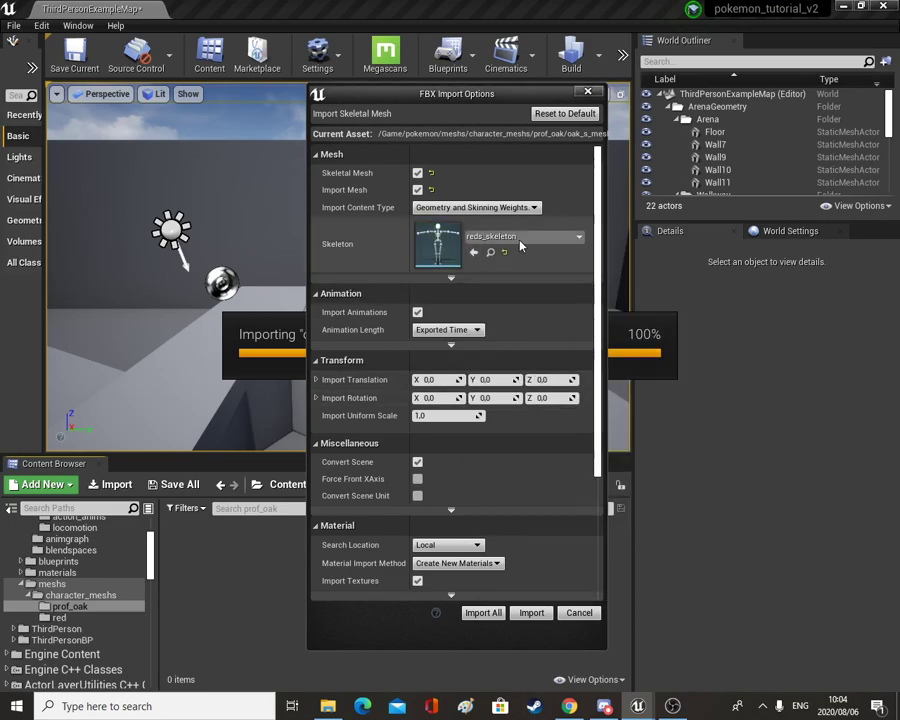
left_click(497, 614)
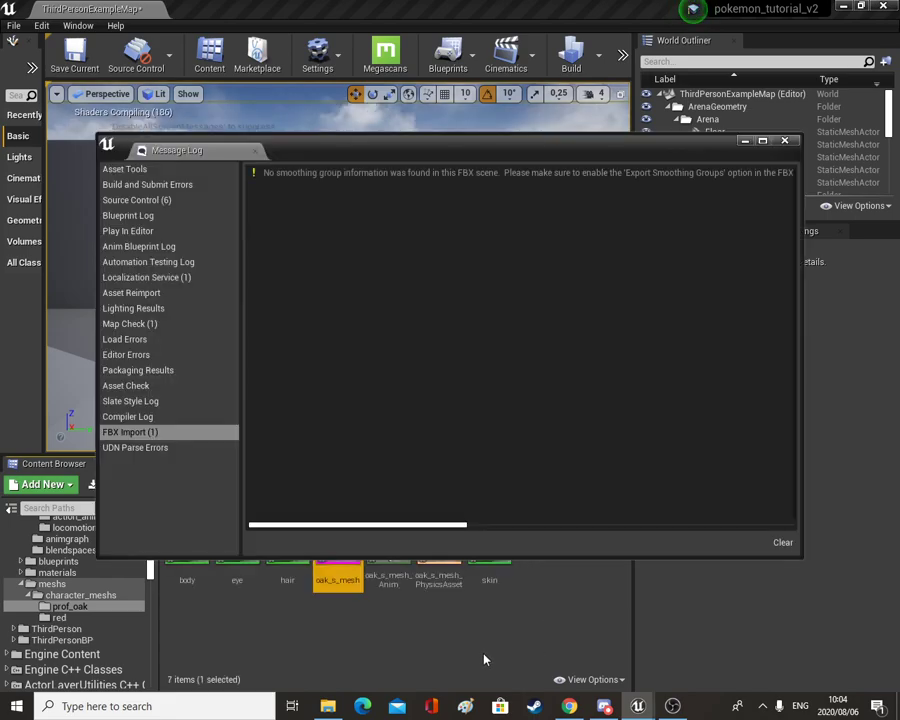
left_click(784, 140)
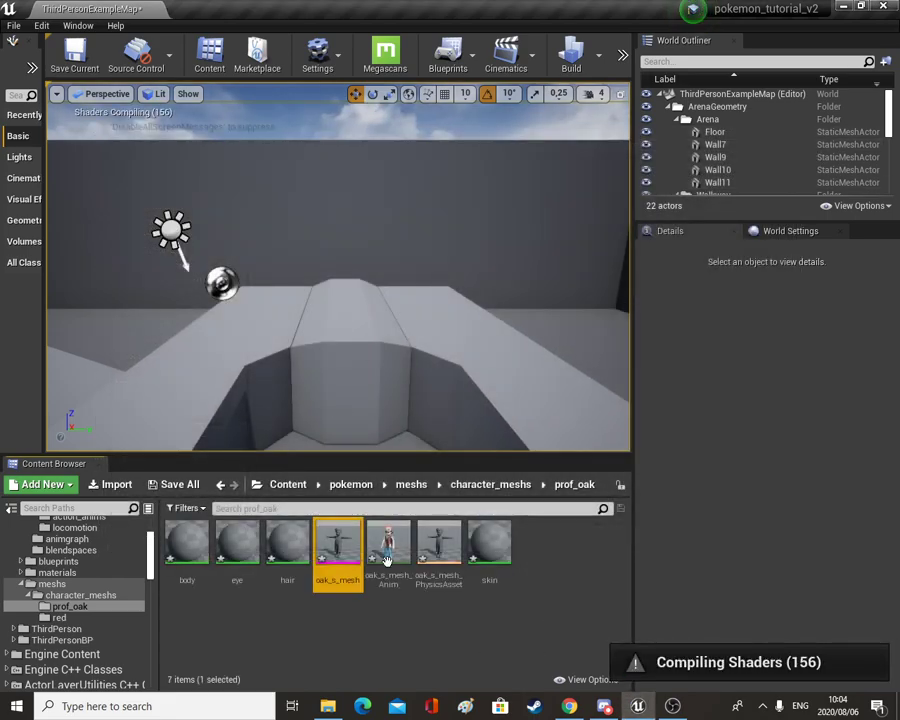
- Delete the oak_s_mesh_Anim animation from the prof_oak folder
left_click(387, 560)
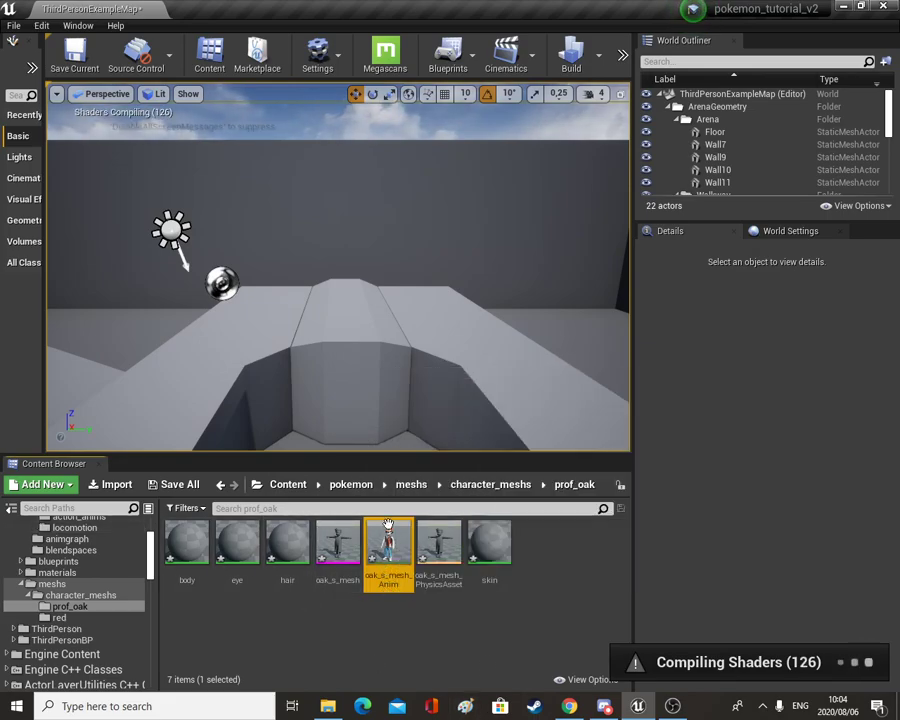
key("Delete")
left_click(408, 577)
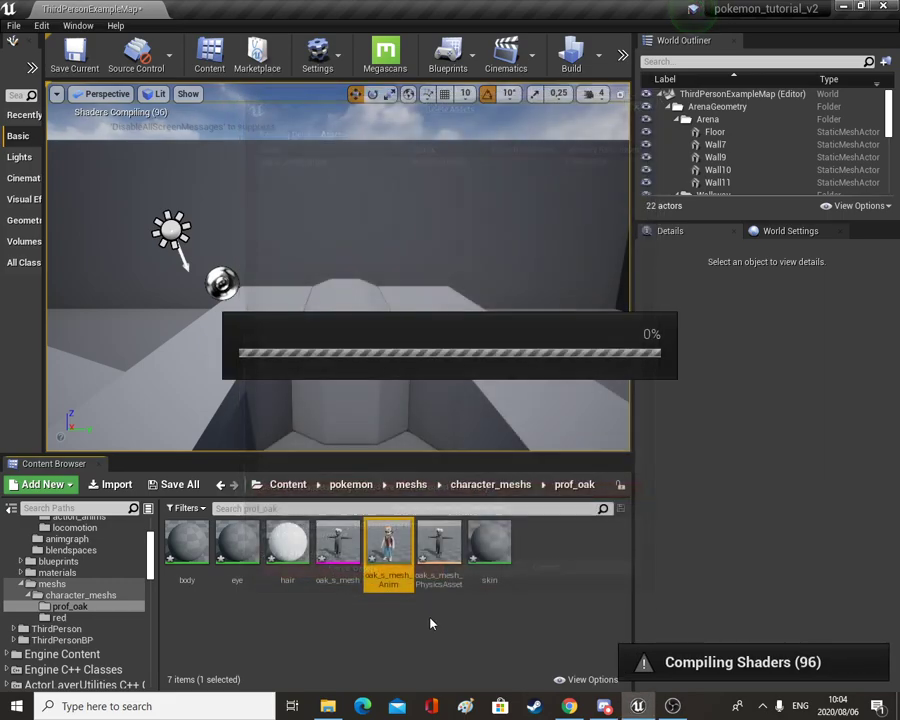
left_click(446, 558)
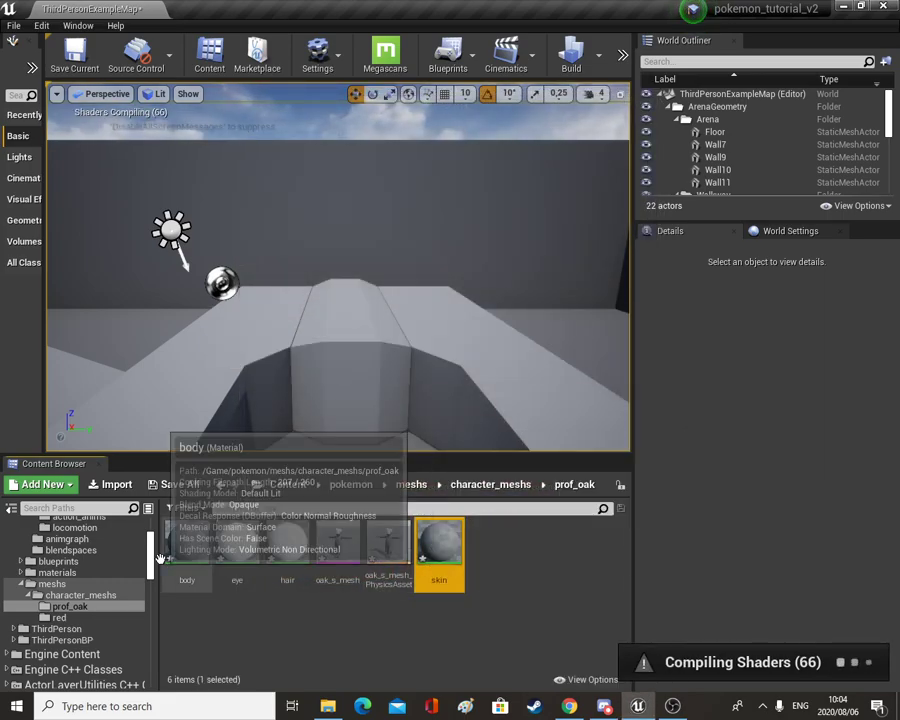
left_click(190, 548)
left_click(287, 548)
left_click(434, 558)
- Open the tex folder inside Professor Oak in File Explorer and return to Unreal Editor
left_click(328, 706)
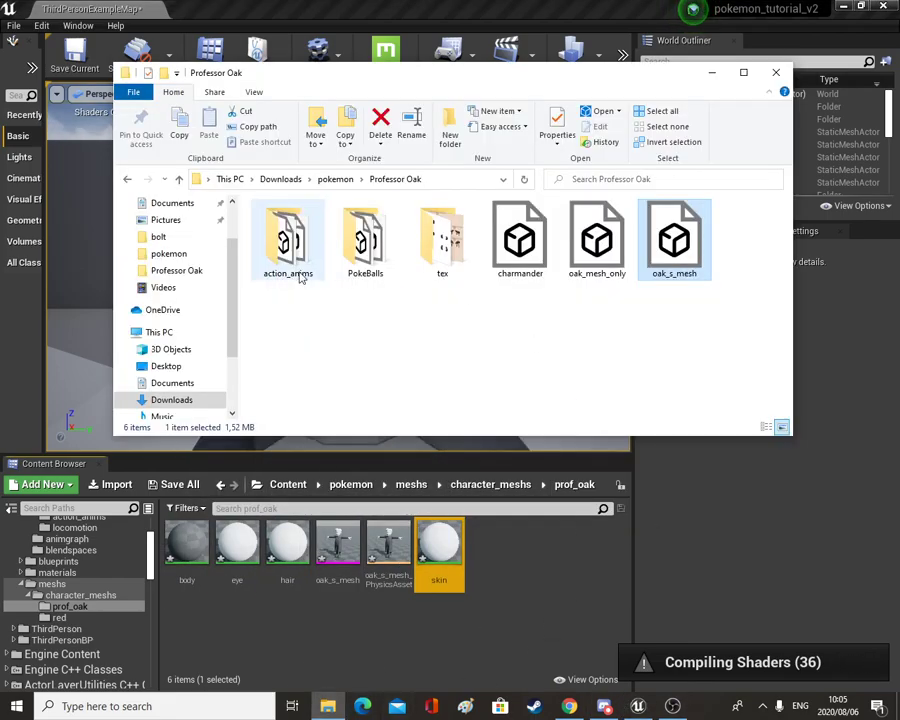
double_click(442, 240)
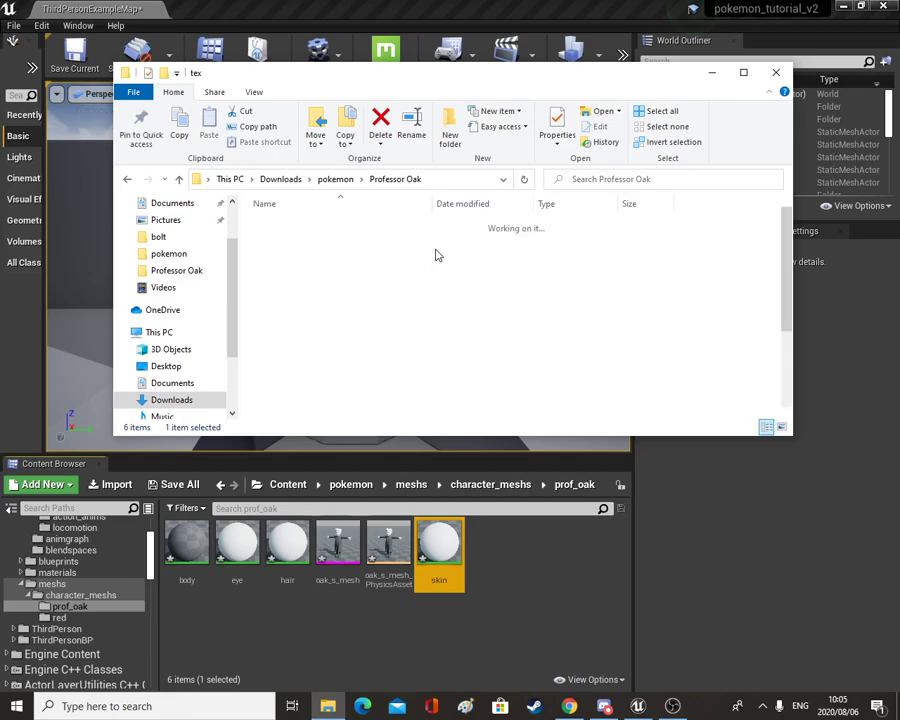
left_click(489, 623)
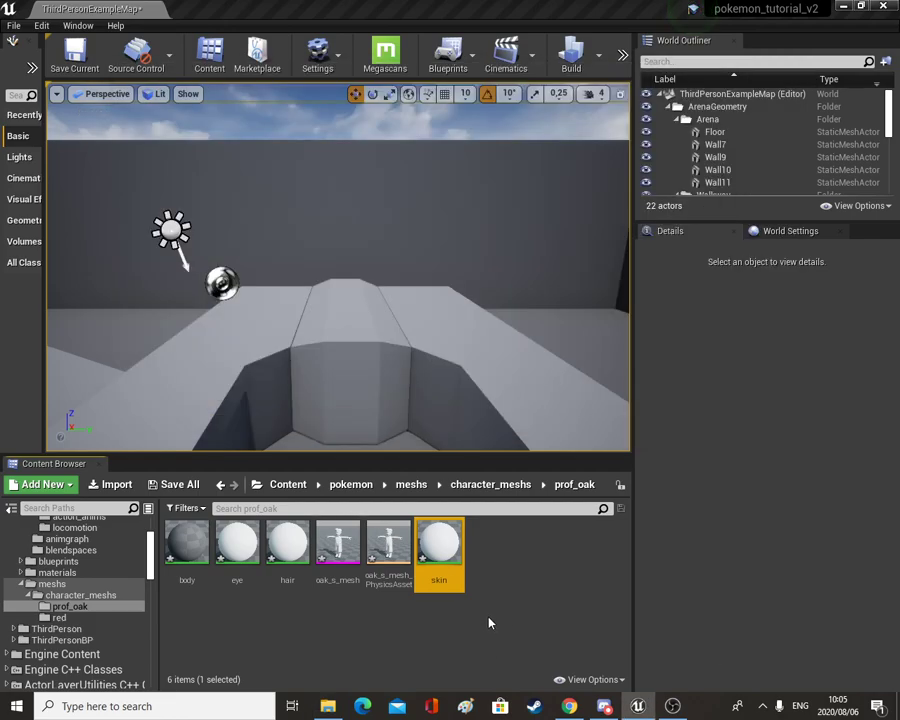
- Create a folder named prof_oak inside pokemon/materials/character_materials and open it
left_click(287, 548)
scroll(40, 590, "up", 2)
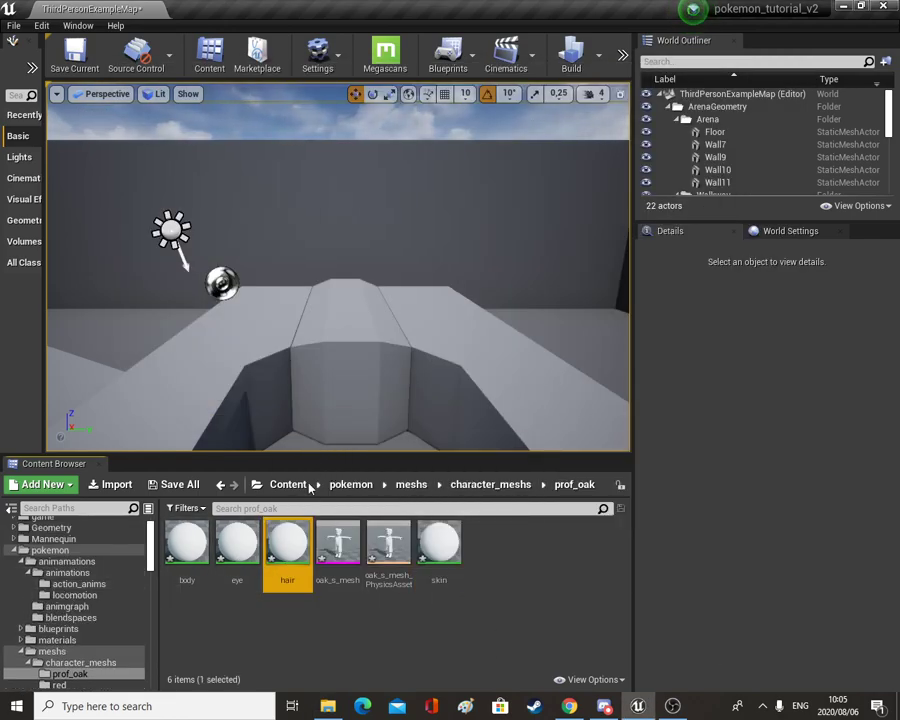
left_click(350, 484)
left_click(287, 540)
double_click(287, 540)
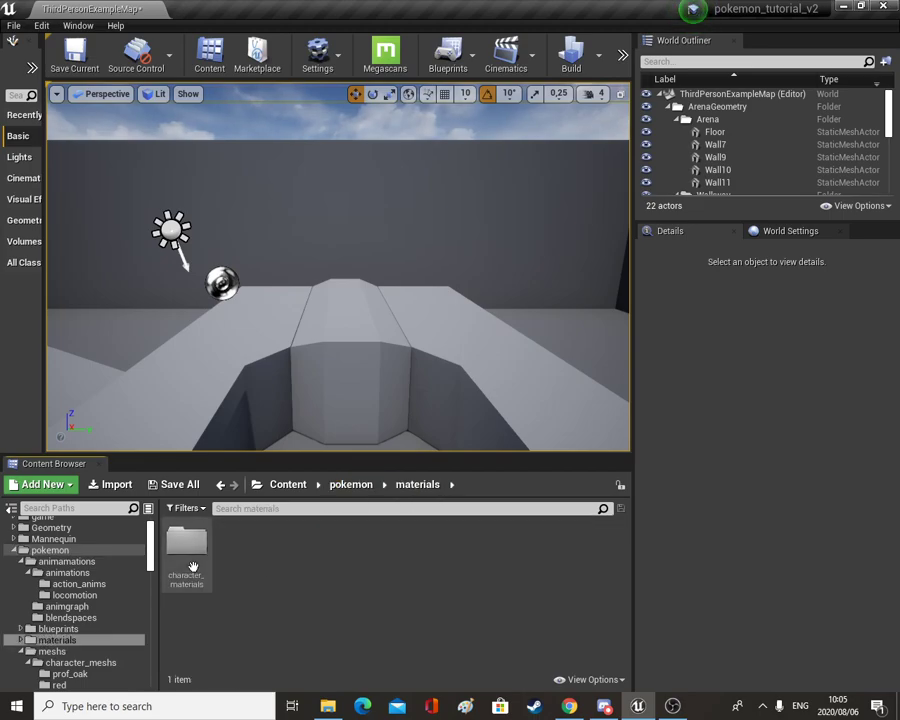
double_click(186, 540)
right_click(238, 576)
left_click(318, 144)
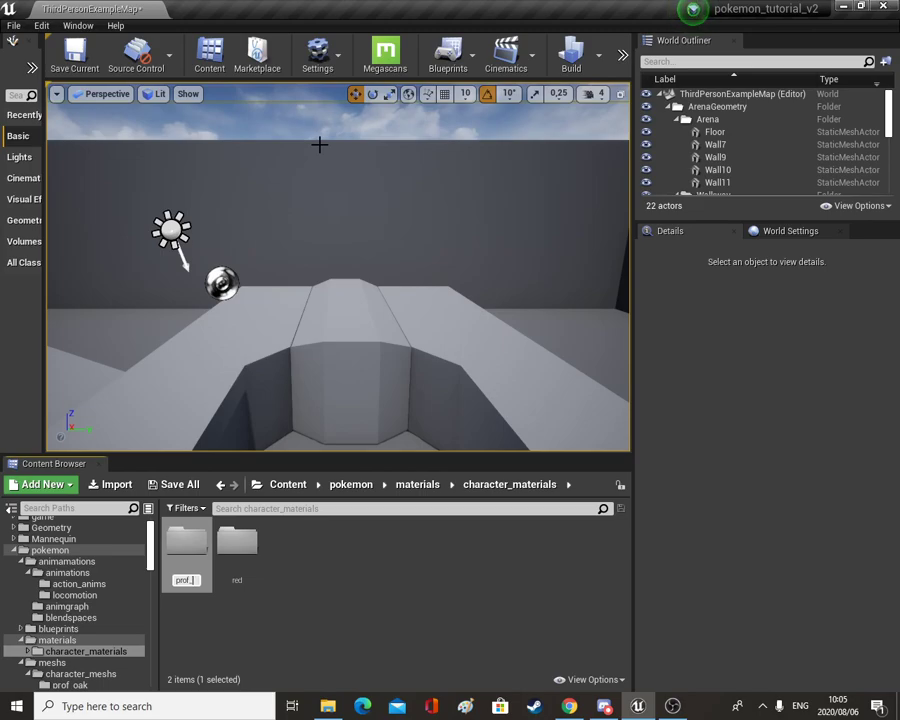
key("Return")
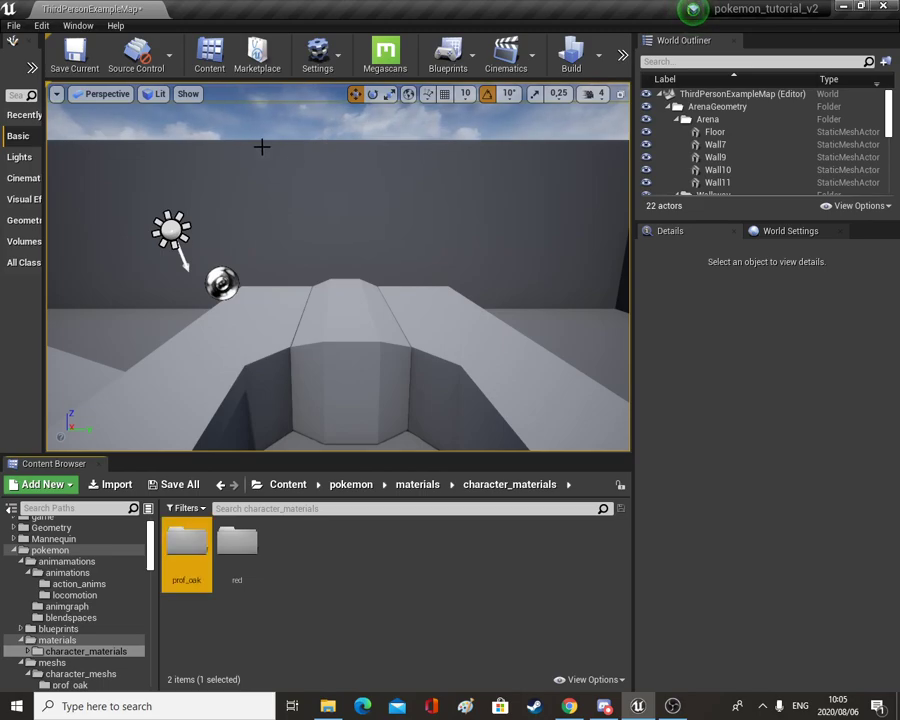
double_click(176, 557)
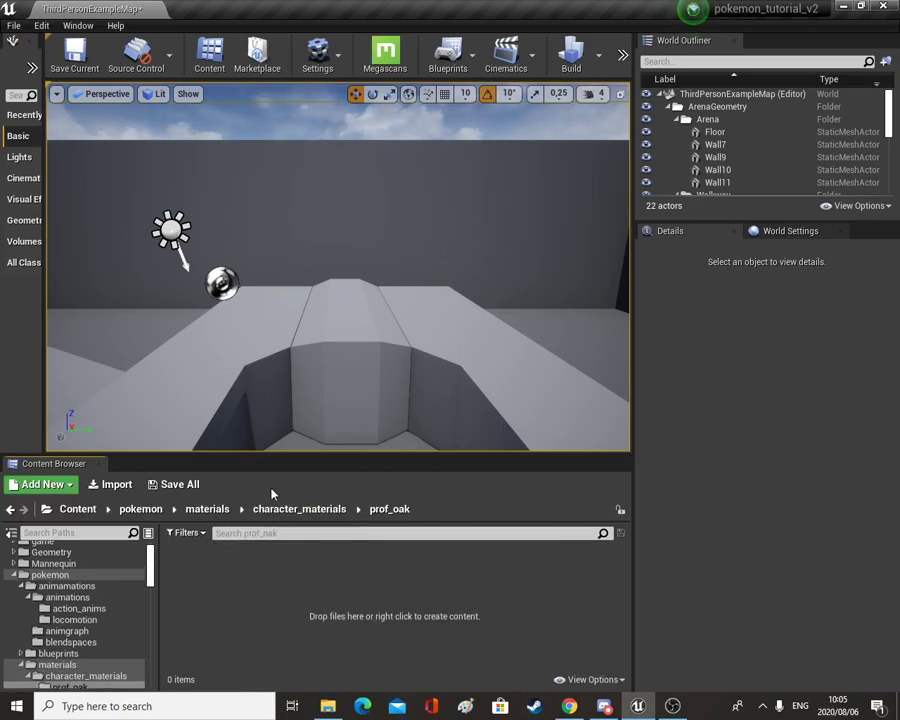
- Move the body, eye, hair and skin materials from character_meshs/prof_oak into character_materials/prof_oak
scroll(120, 615, "down", 5)
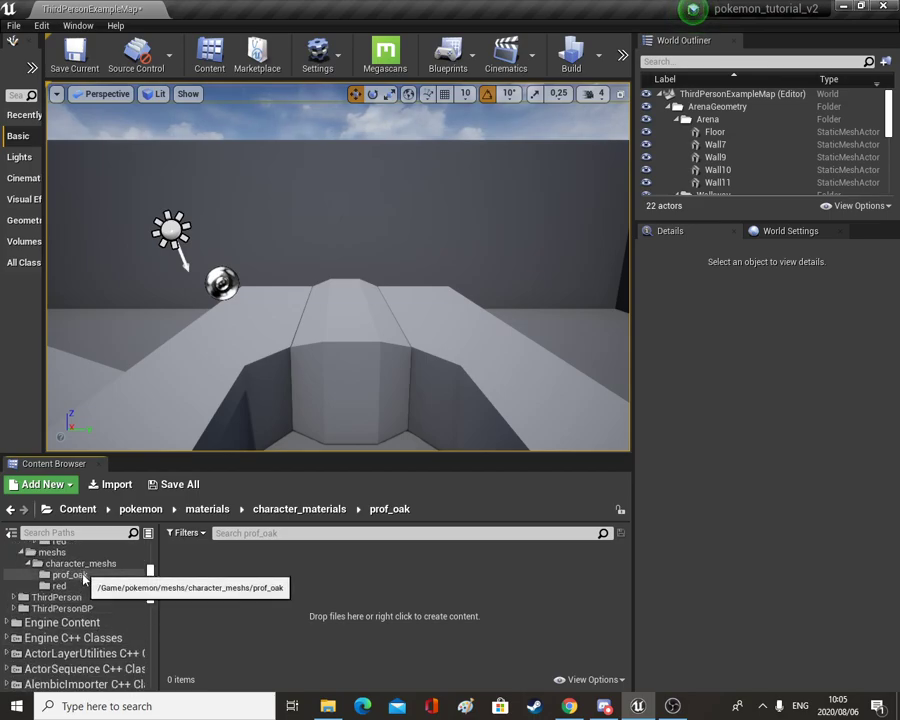
left_click(85, 580)
left_click(187, 545)
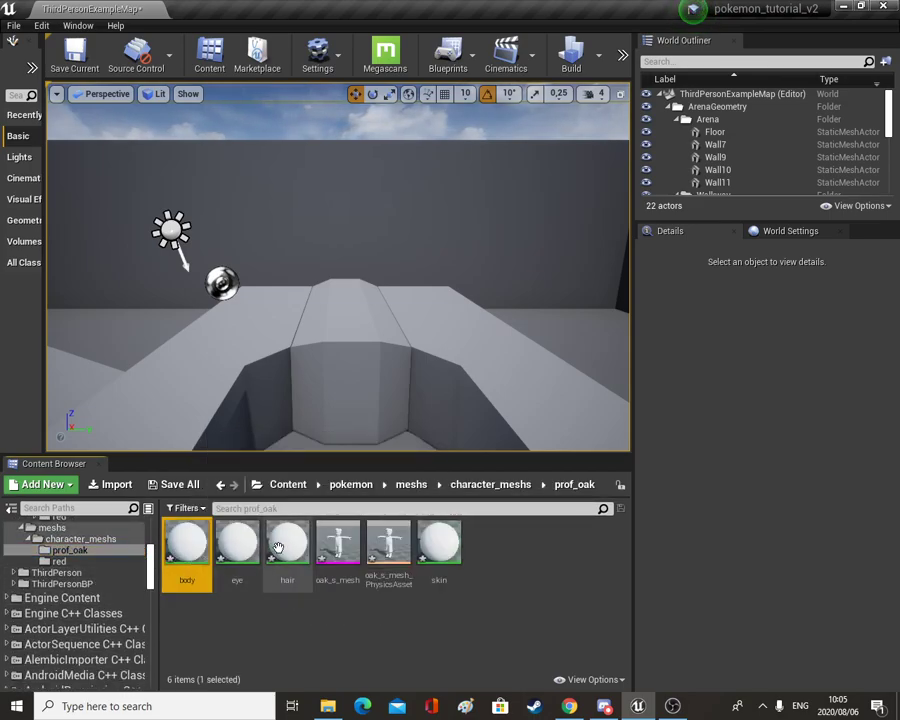
left_click(284, 545, "shift")
left_click(439, 545, "ctrl")
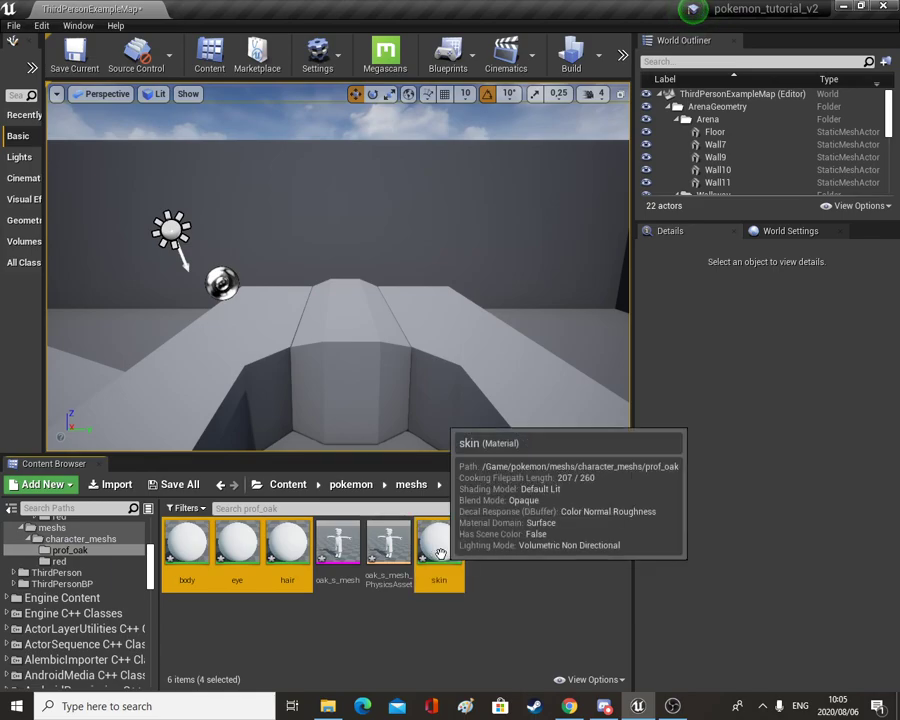
scroll(72, 566, "up", 3)
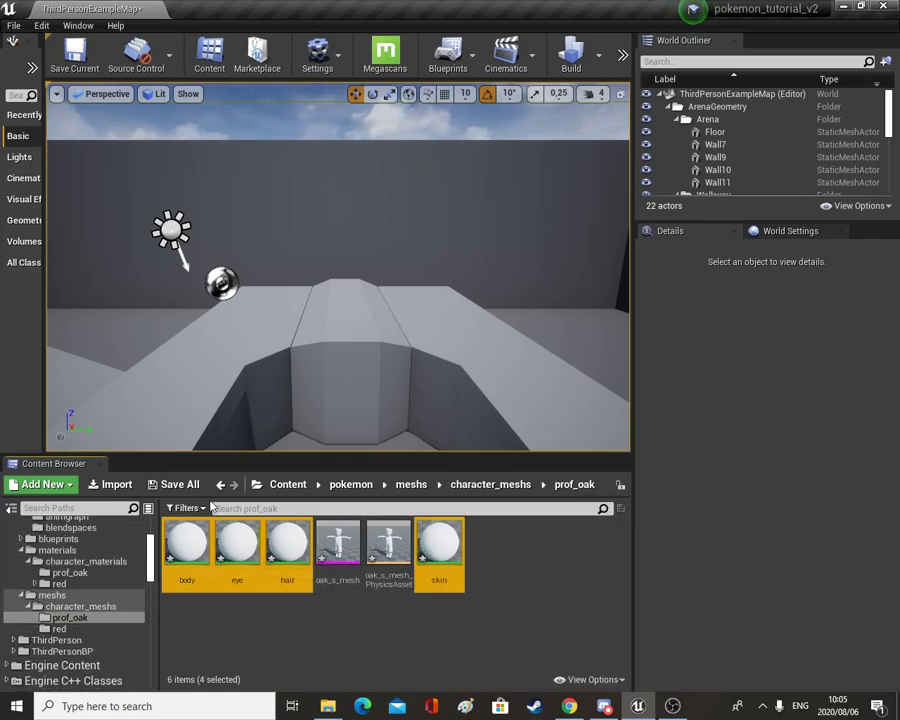
left_click_drag(188, 541, 62, 578)
left_click(92, 592)
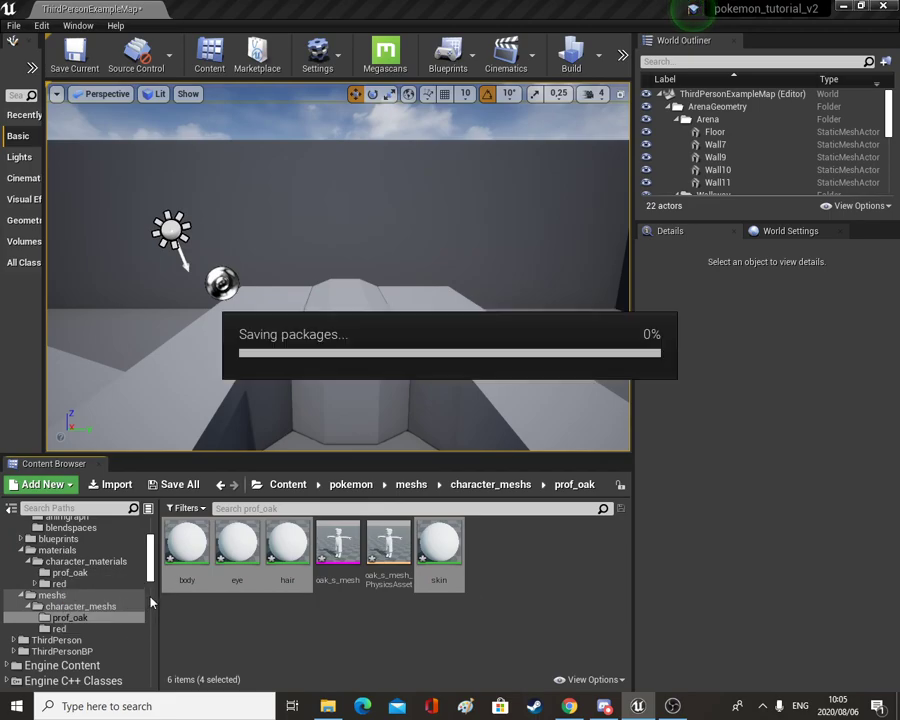
- Fix up the redirectors in the character_materials/prof_oak folder
right_click(70, 574)
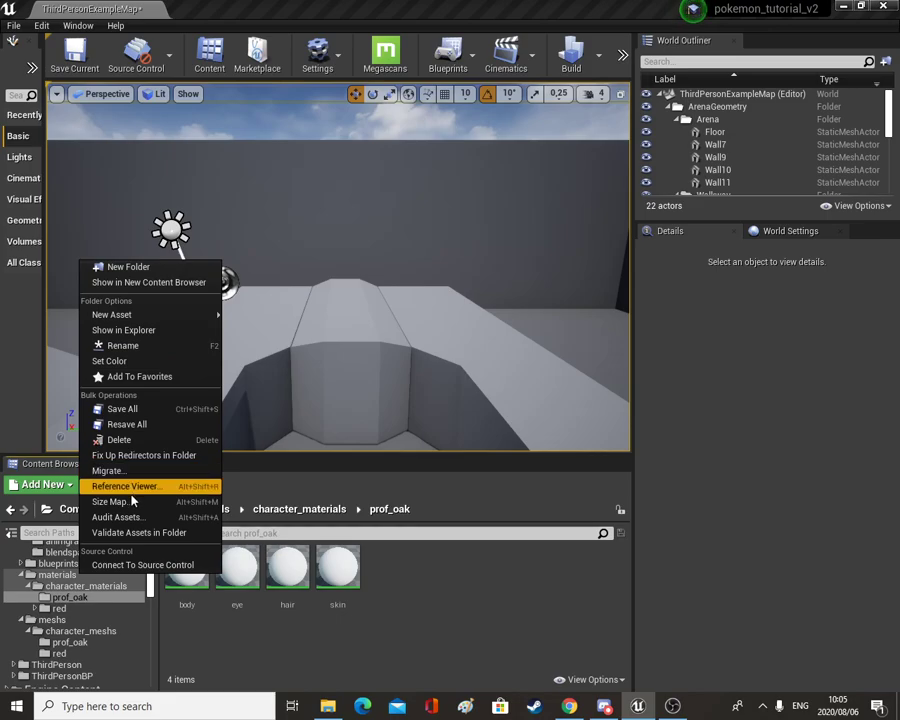
left_click(87, 597)
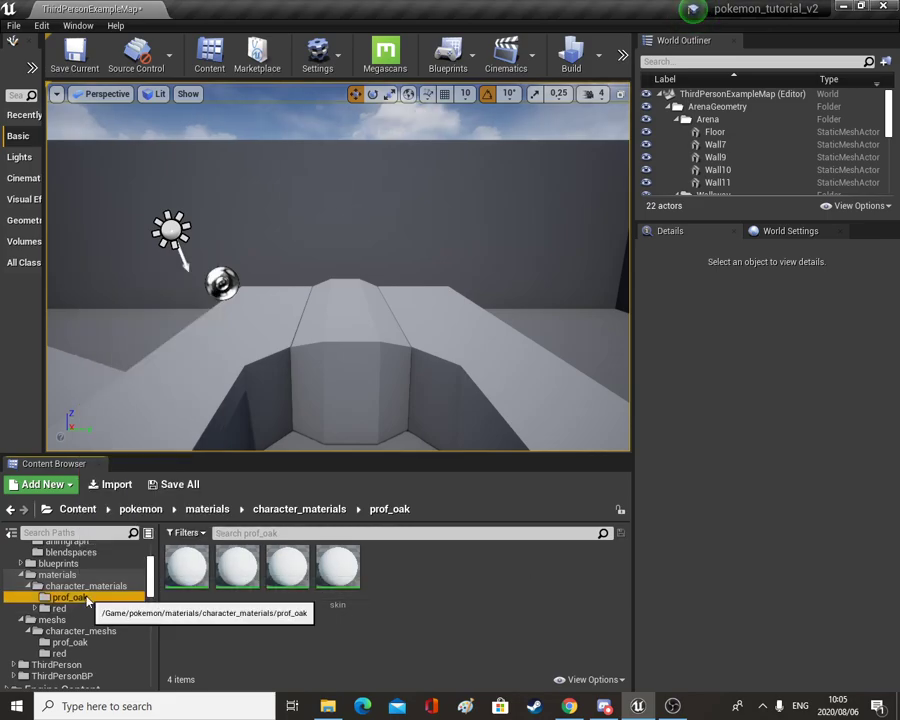
right_click(87, 596)
left_click(147, 476)
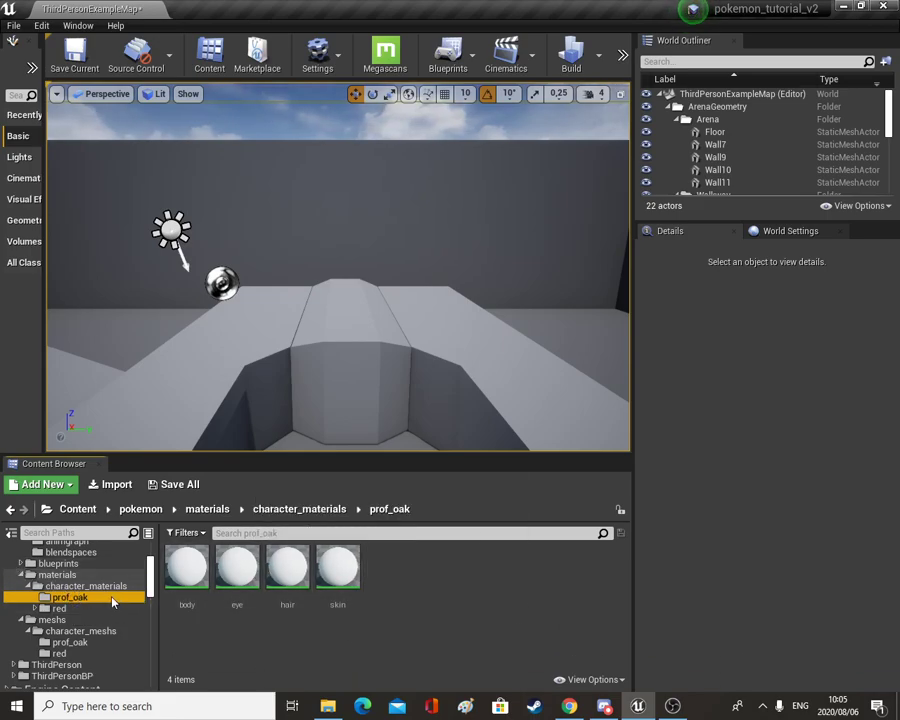
- Create a folder named textures inside character_materials/prof_oak and open it
left_click(62, 608)
left_click(92, 598)
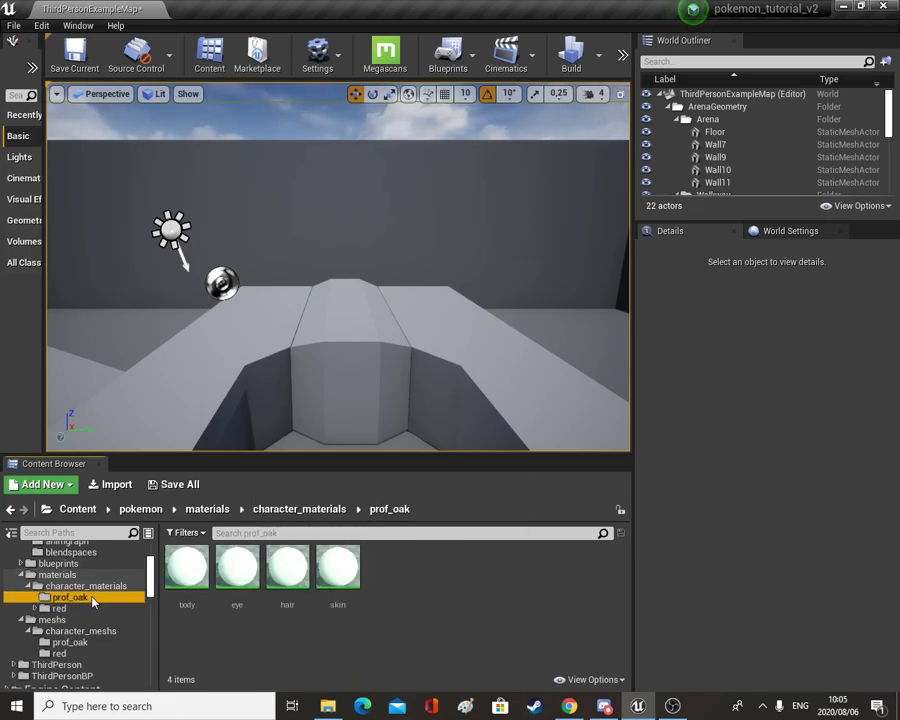
right_click(432, 572)
left_click(486, 146)
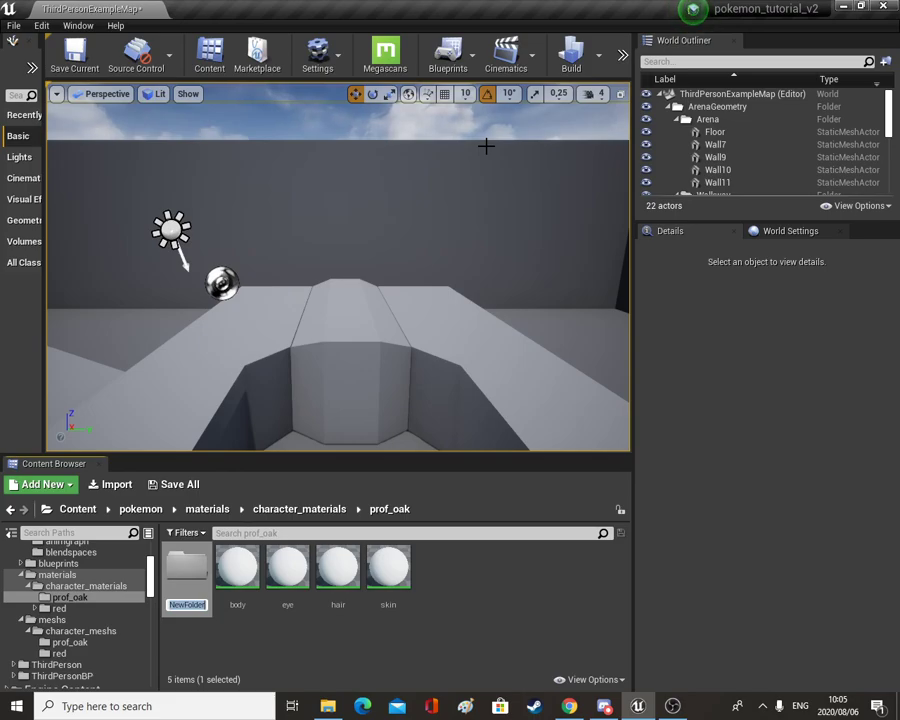
type("es")
key("Return")
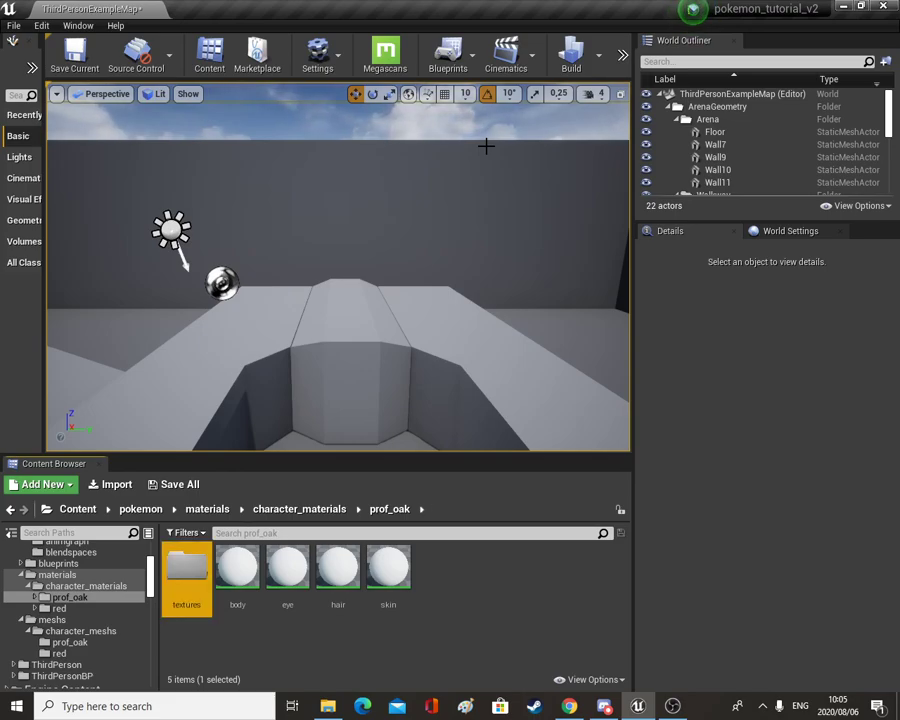
double_click(186, 575)
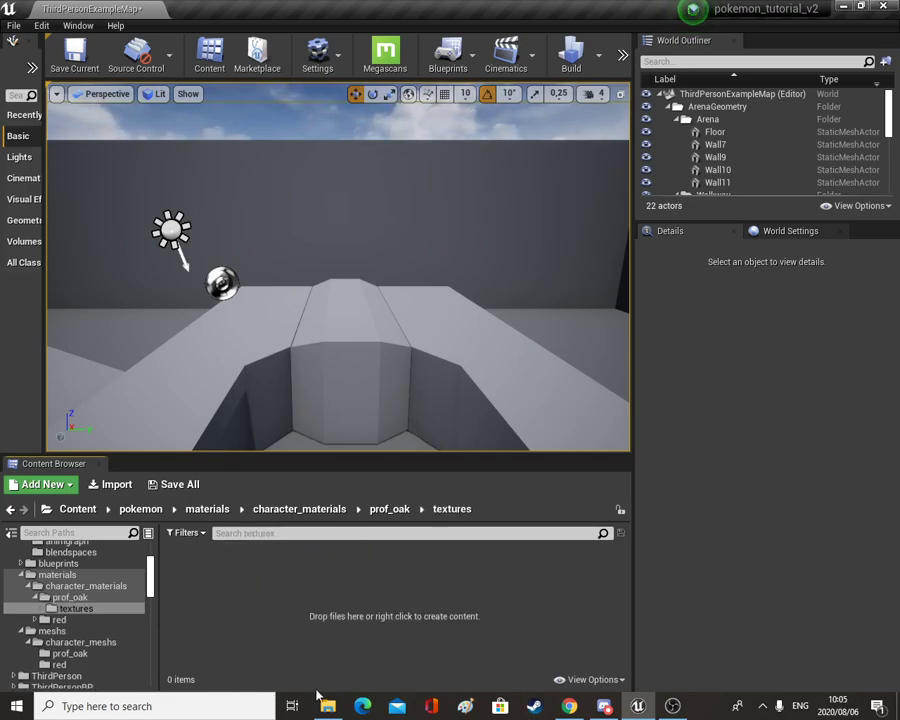
- Import all image files from Professor Oak's tex folder in File Explorer into the new textures folder
key("alt+Tab")
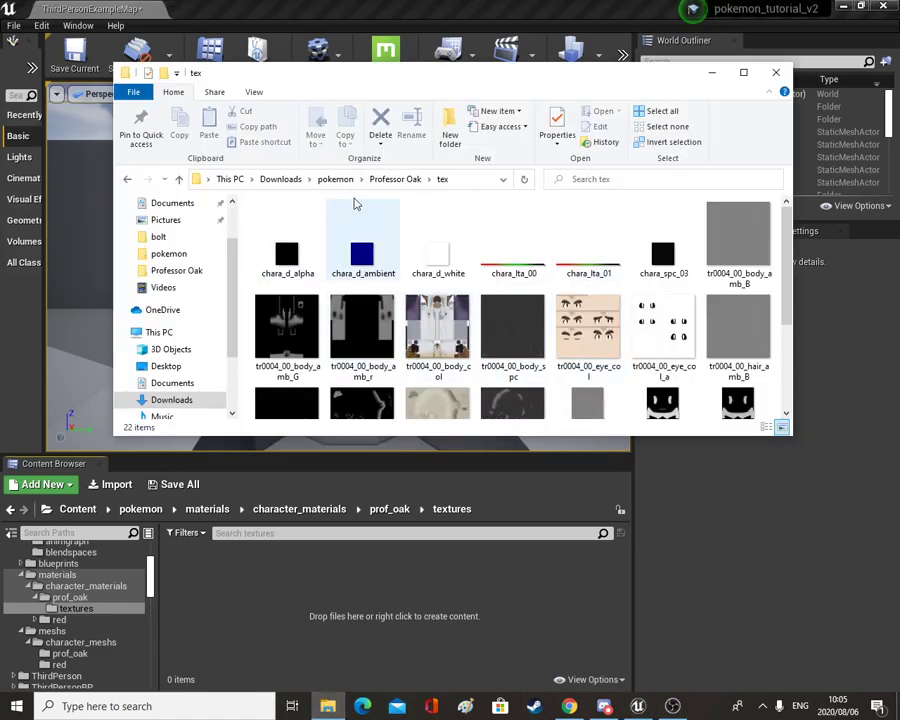
left_click(400, 179)
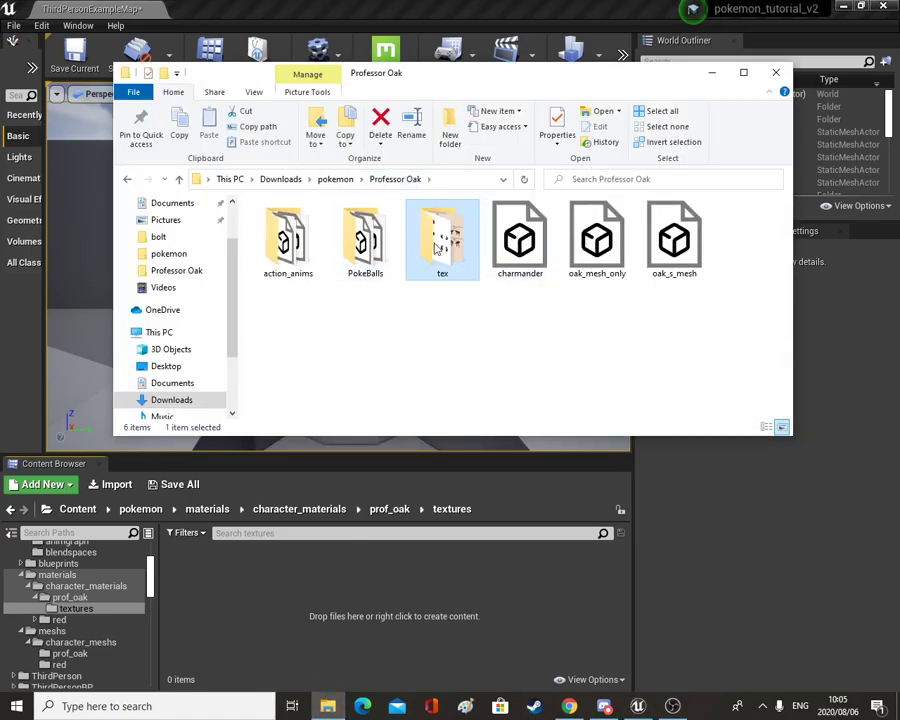
double_click(437, 250)
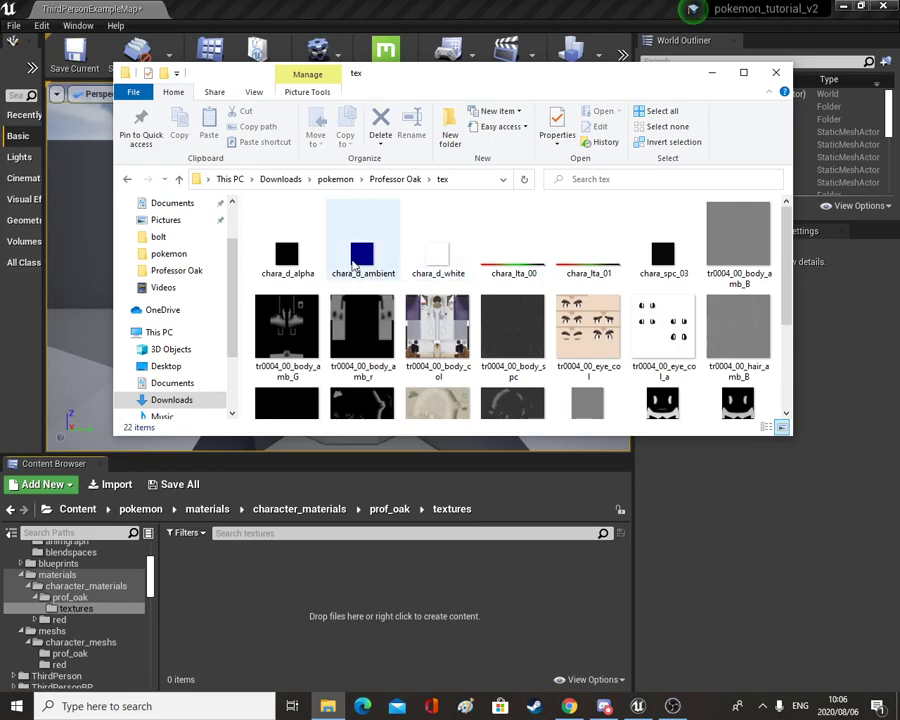
left_click(287, 255)
scroll(300, 320, "down", 3)
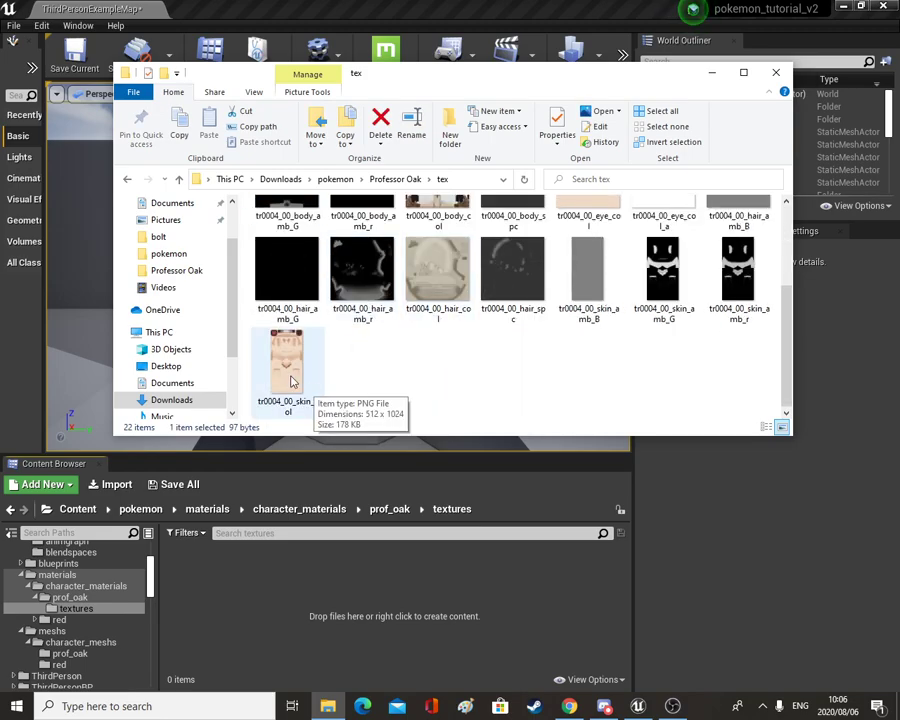
key("ctrl+a")
left_click_drag(300, 292, 306, 578)
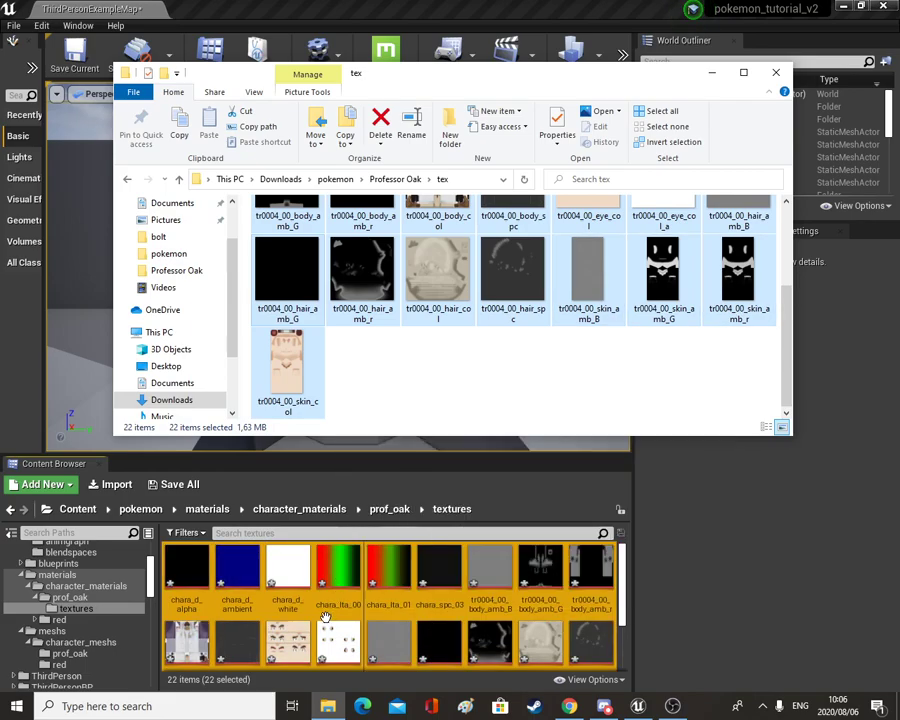
left_click(330, 628)
scroll(237, 578, "down", 2)
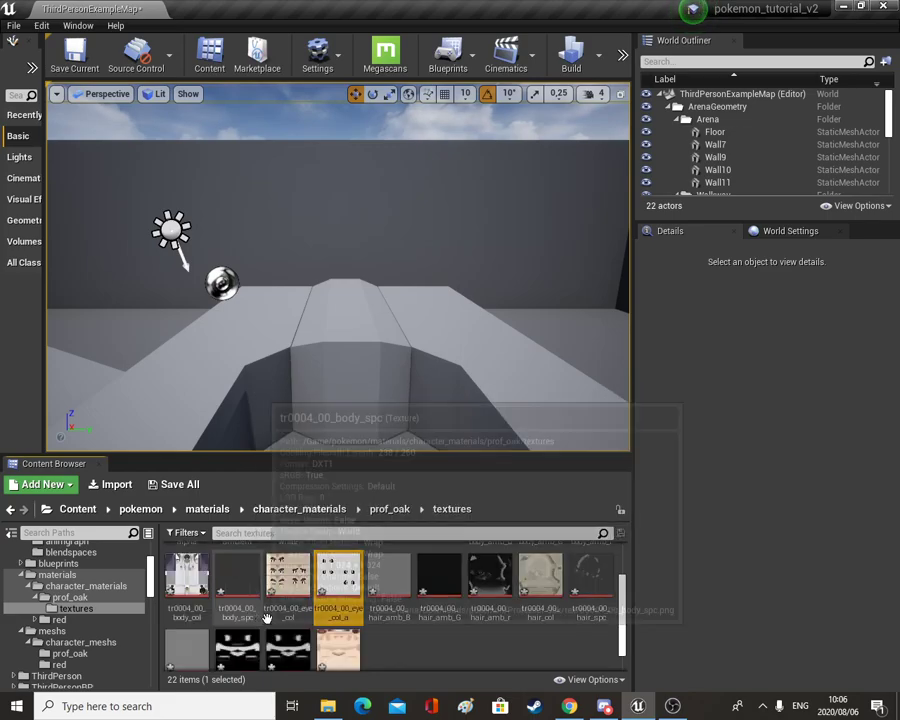
- Return to character_materials/prof_oak and open the body, eye, hair and skin materials for editing
left_click(389, 509)
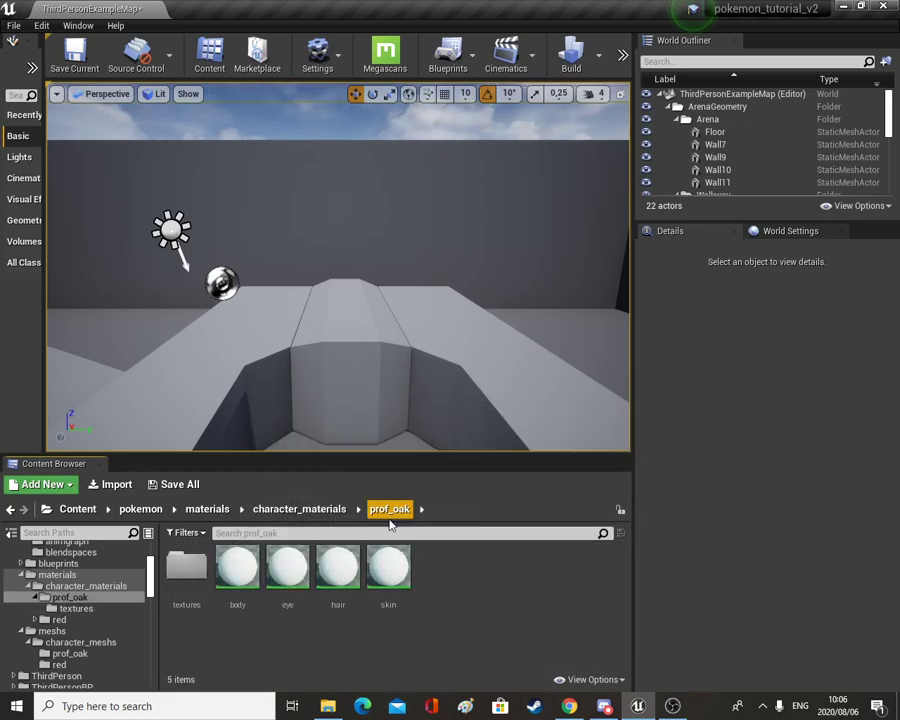
double_click(245, 578)
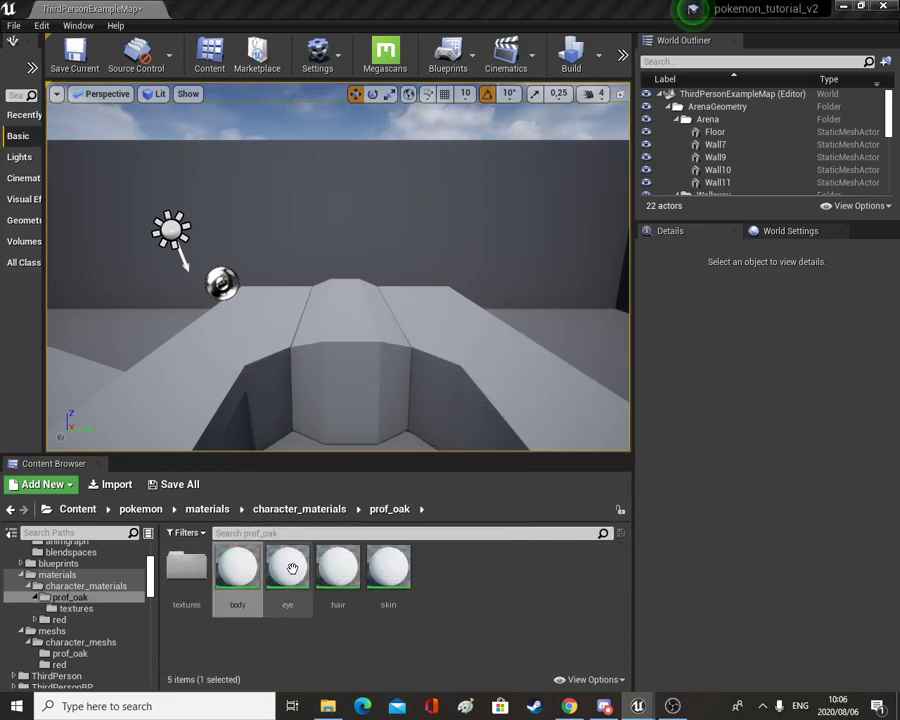
double_click(285, 575)
double_click(338, 582)
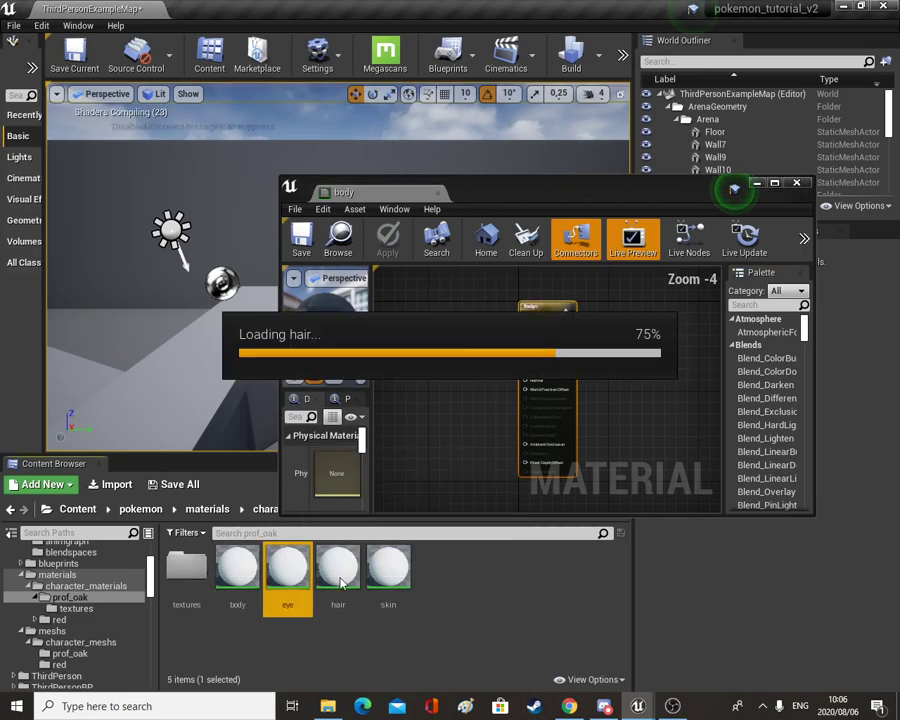
double_click(404, 574)
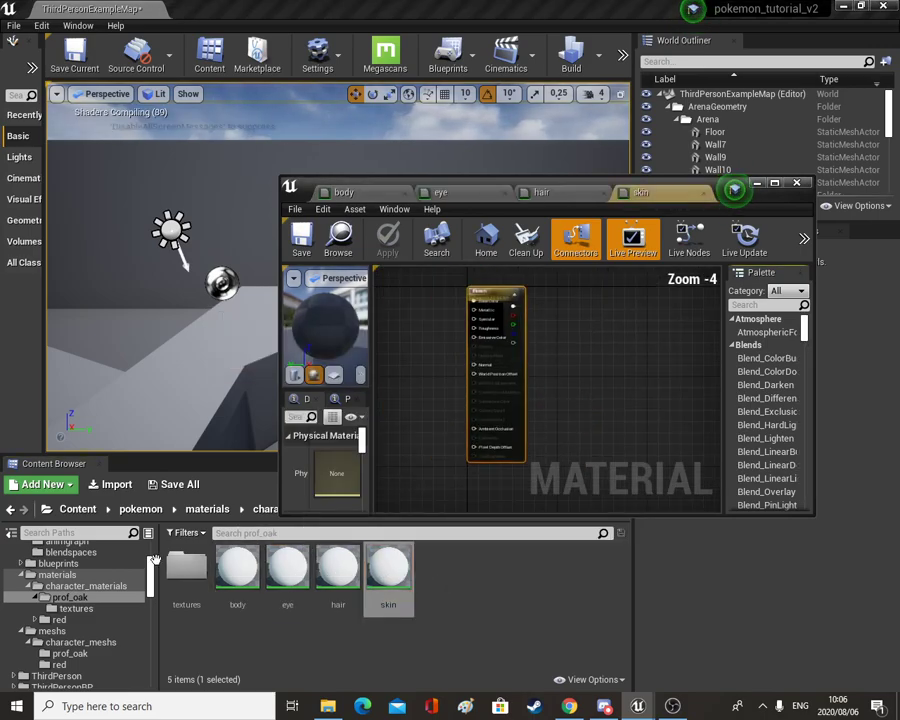
- Open the textures folder and move the skin material's result node clear of the overlapping parameter node
double_click(186, 566)
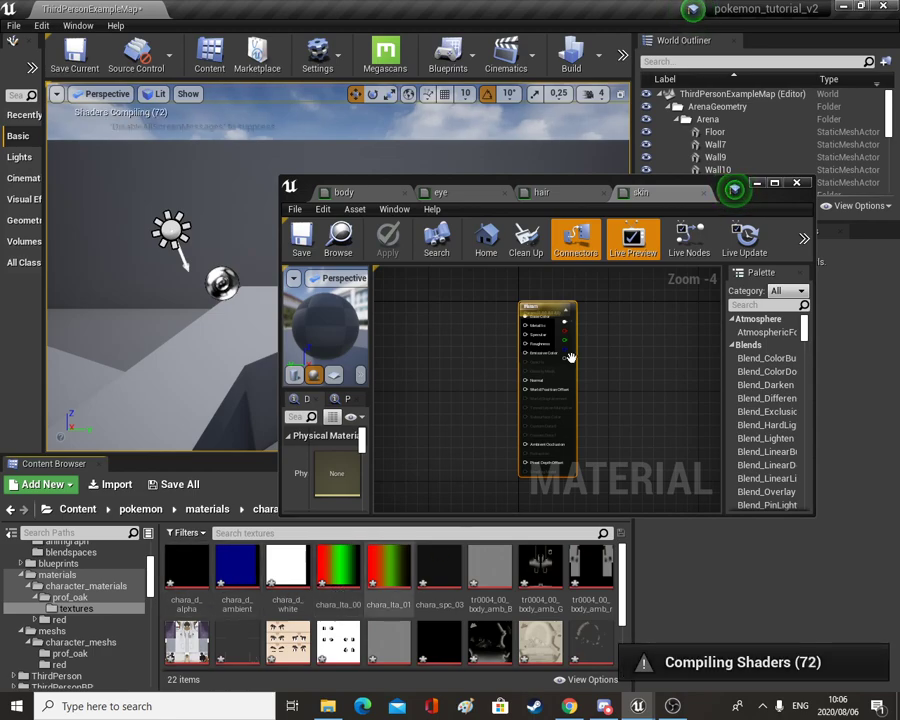
left_click_drag(573, 376, 641, 375)
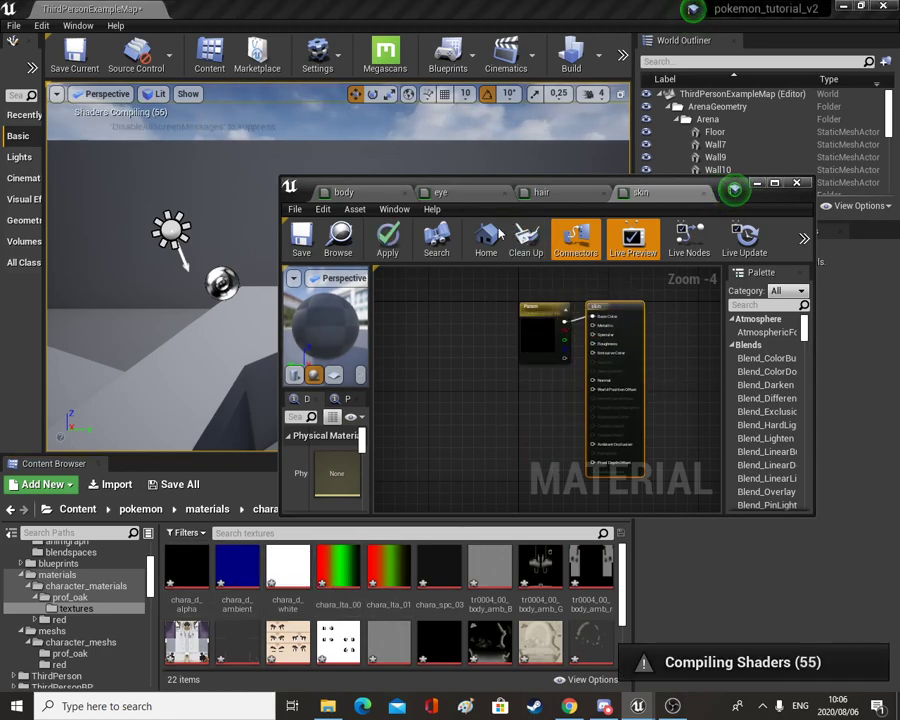
- Add the tr0004_00_body_col texture to the body material graph and connect its RGB output to Base Color
left_click(357, 193)
scroll(538, 622, "down", 3)
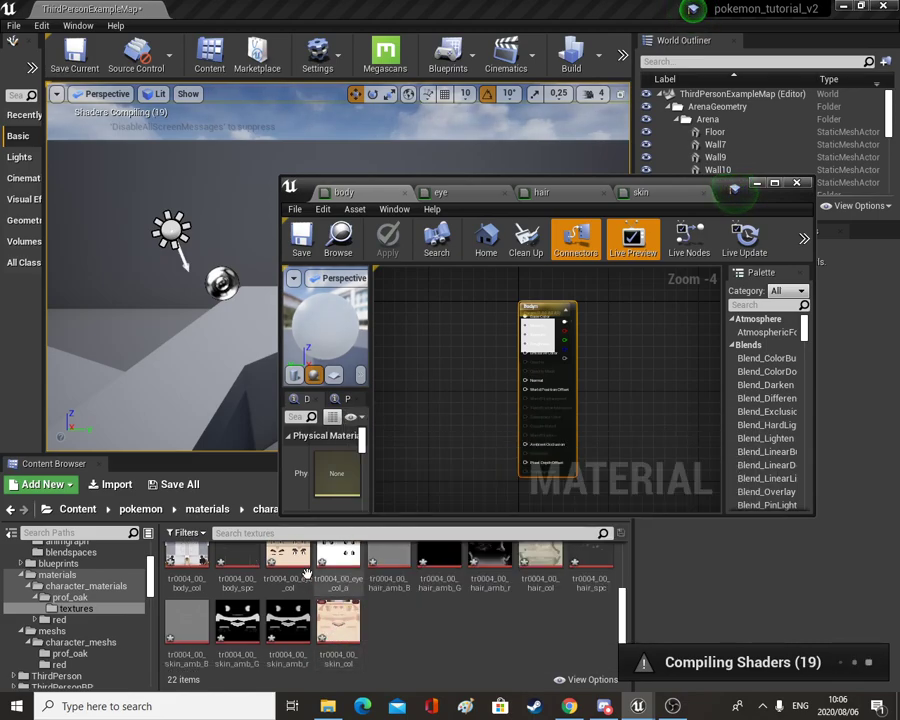
left_click_drag(175, 556, 438, 346)
left_click_drag(497, 366, 530, 322)
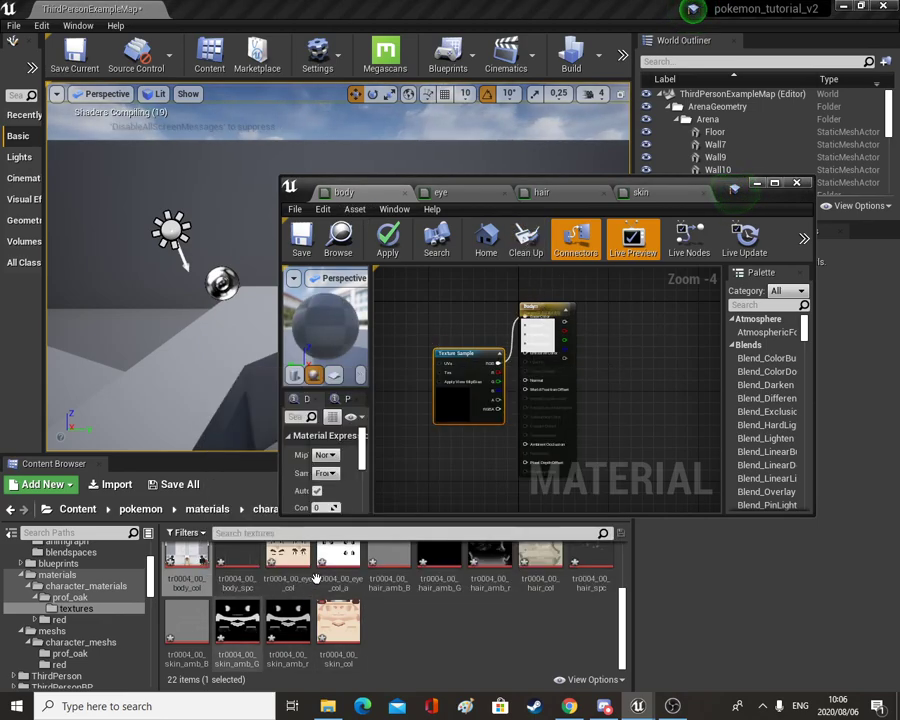
- Add the tr0004_00_eye_col texture to the eye material graph and connect its RGB output to Base Color
scroll(288, 612, "up", 1)
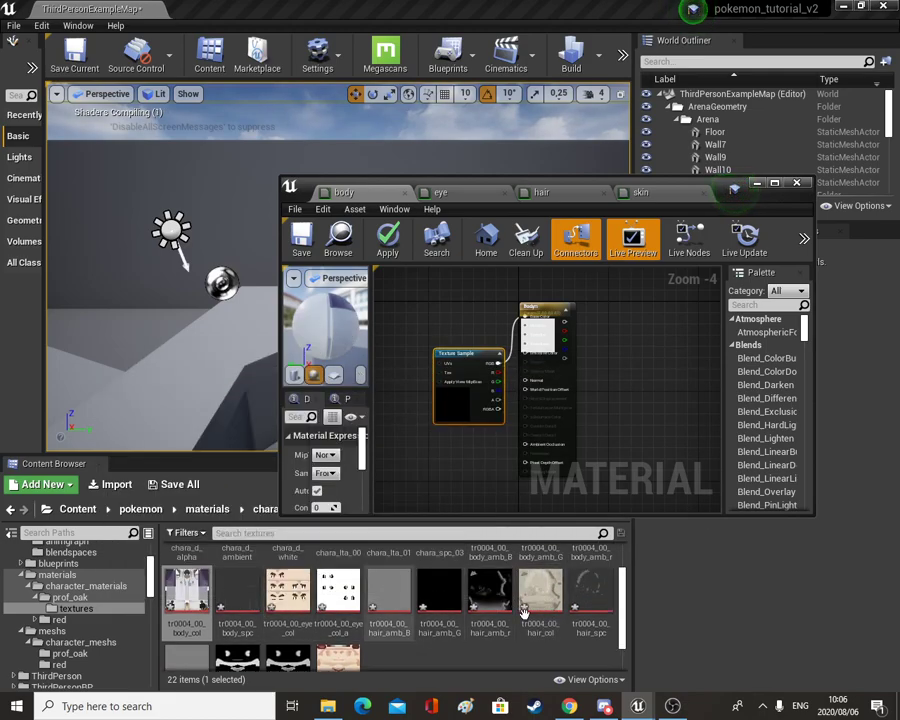
scroll(288, 614, "down", 1)
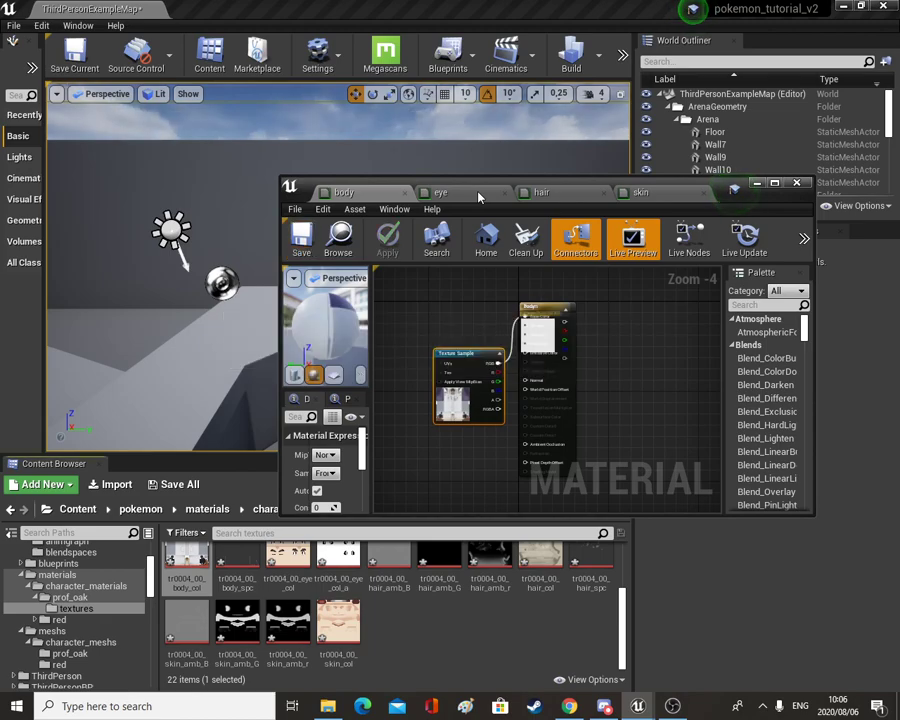
left_click_drag(288, 565, 412, 378)
left_click_drag(474, 390, 526, 318)
- Add the tr0004_00_hair_col texture to the hair material graph and connect its RGB output to Base Color
left_click(543, 192)
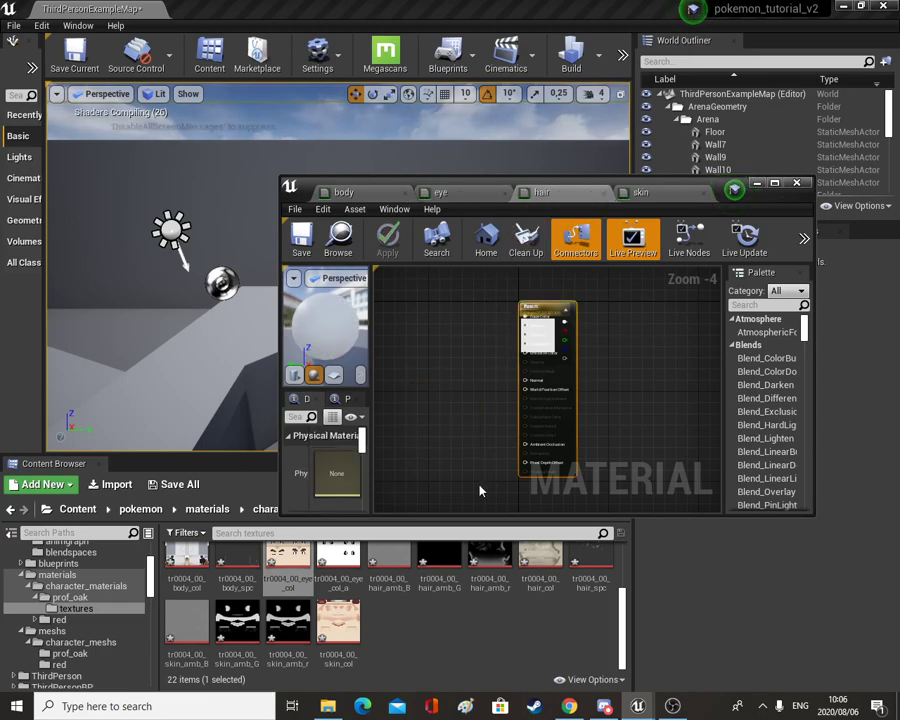
left_click_drag(535, 563, 438, 350)
left_click_drag(498, 370, 526, 317)
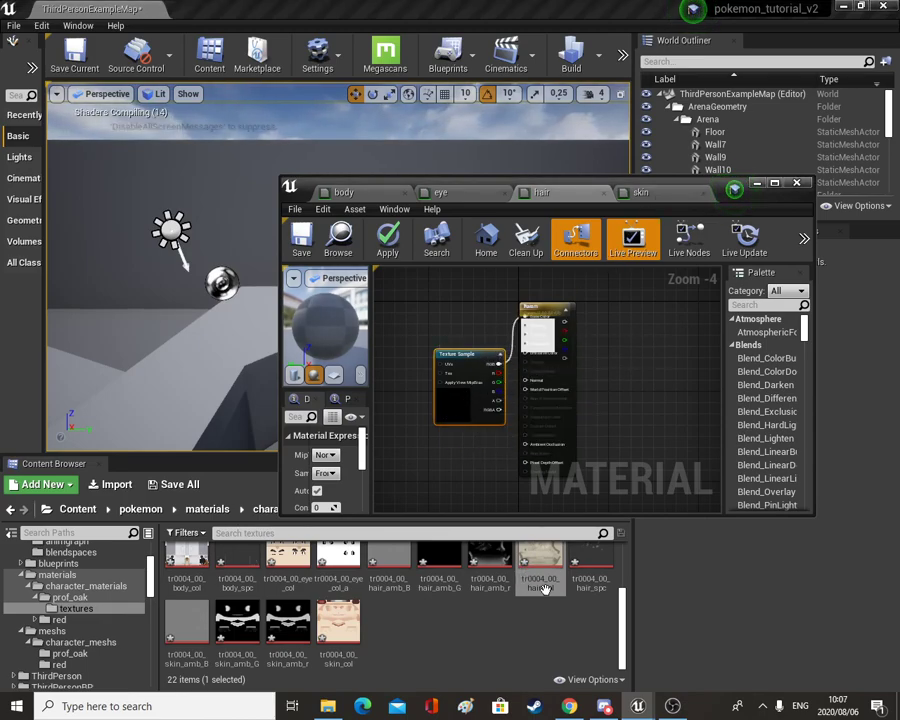
- Add the tr0004_00_skin_col texture to the skin material graph and connect its RGB output to Base Color, replacing the Param link
left_click(652, 193)
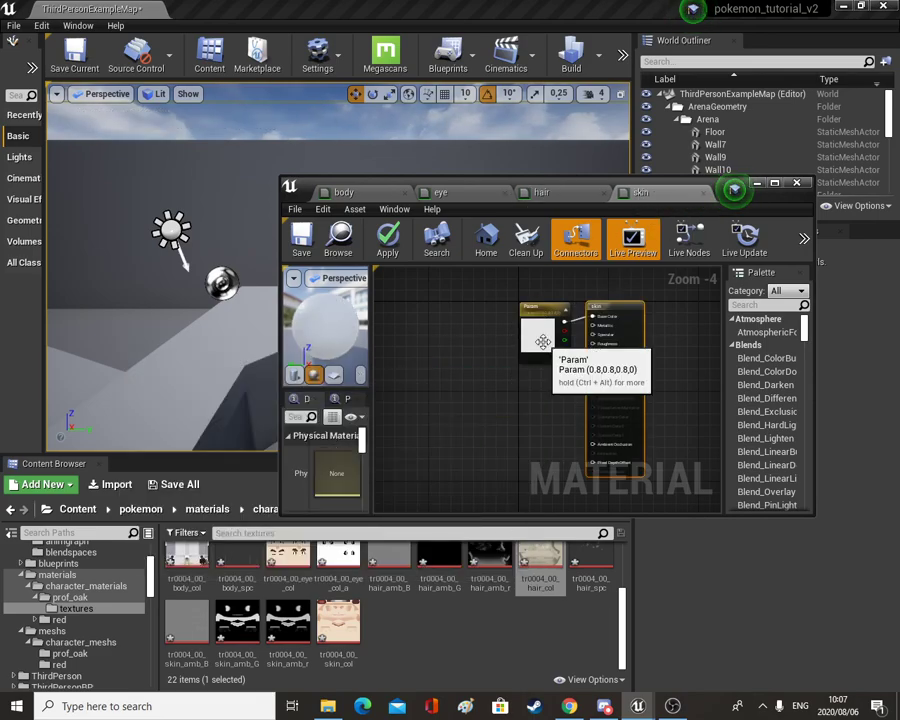
left_click_drag(338, 640, 424, 347)
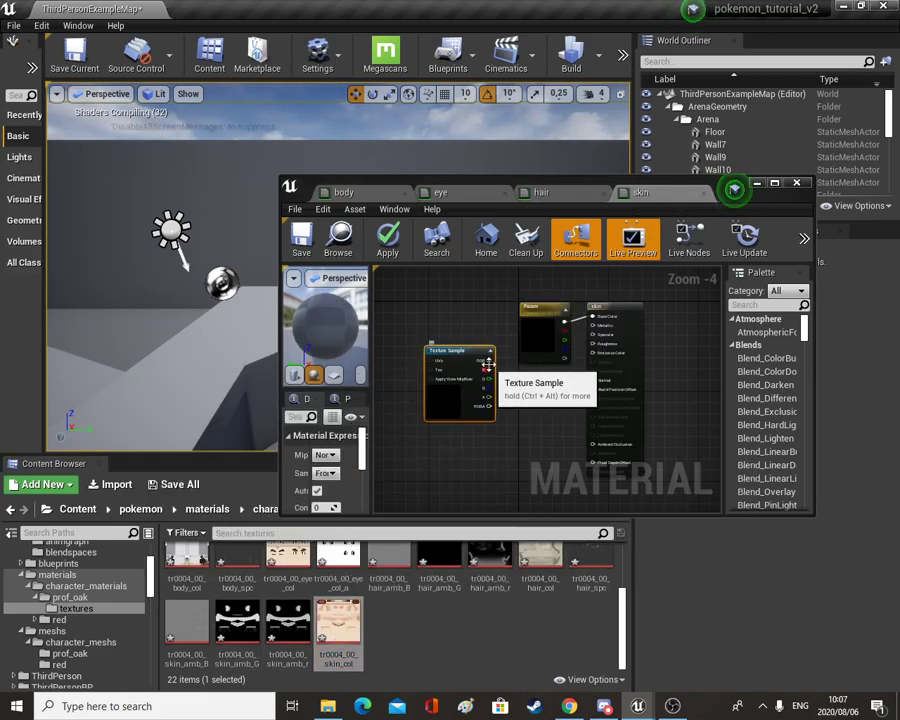
left_click_drag(489, 357, 592, 318)
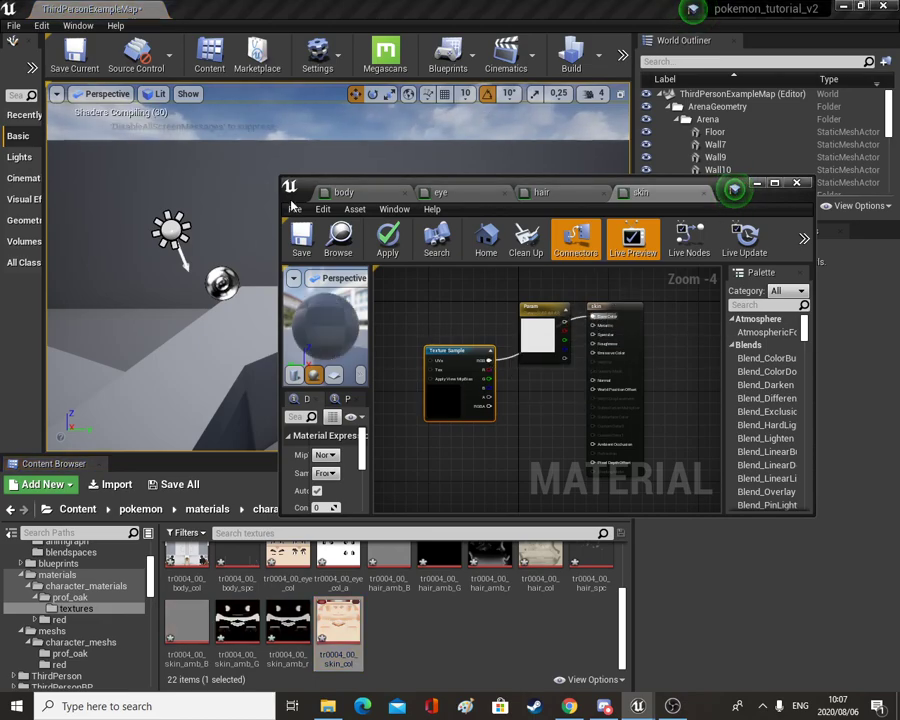
- Save the skin, hair and eye materials and close the material editor
left_click(298, 240)
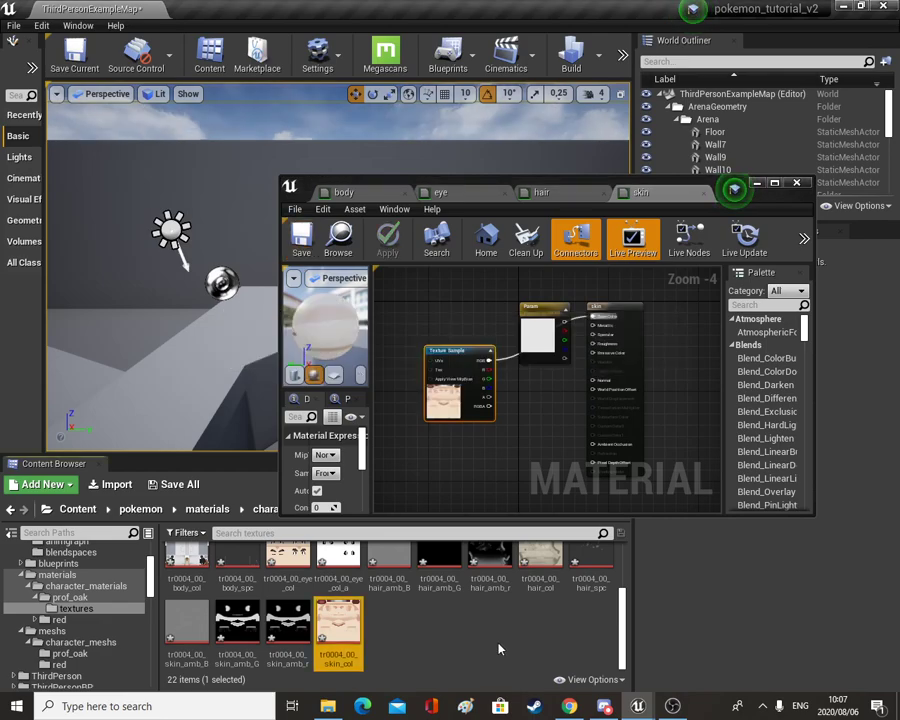
left_click(545, 196)
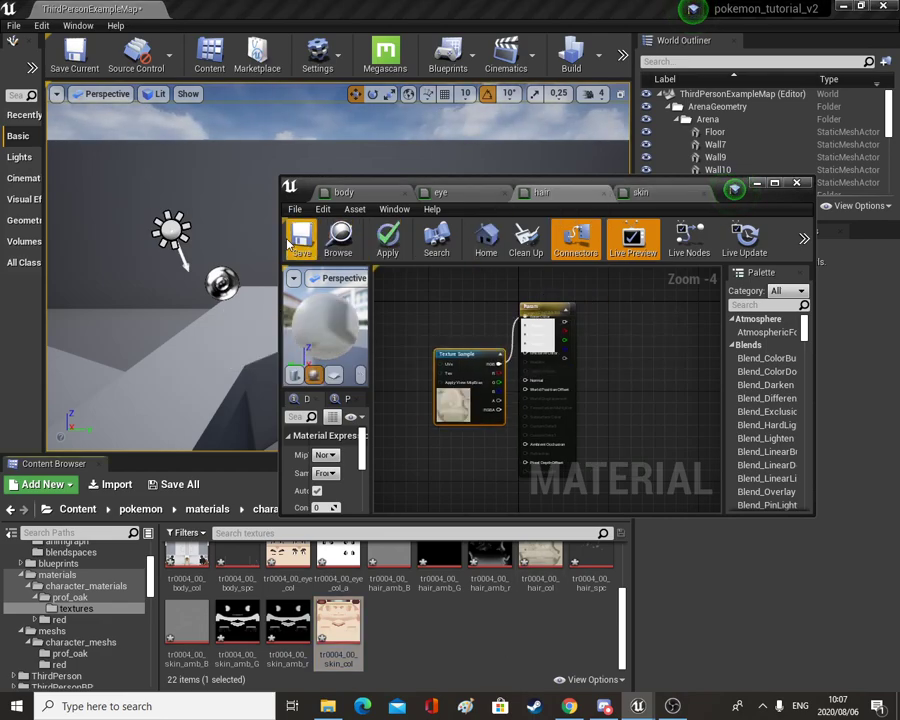
left_click(301, 240)
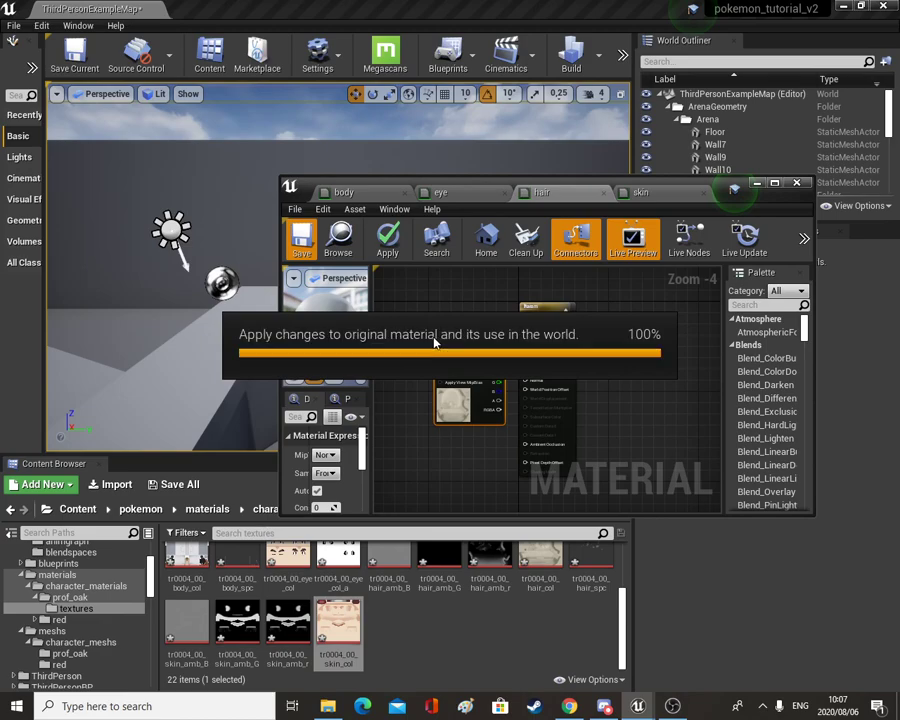
left_click(459, 192)
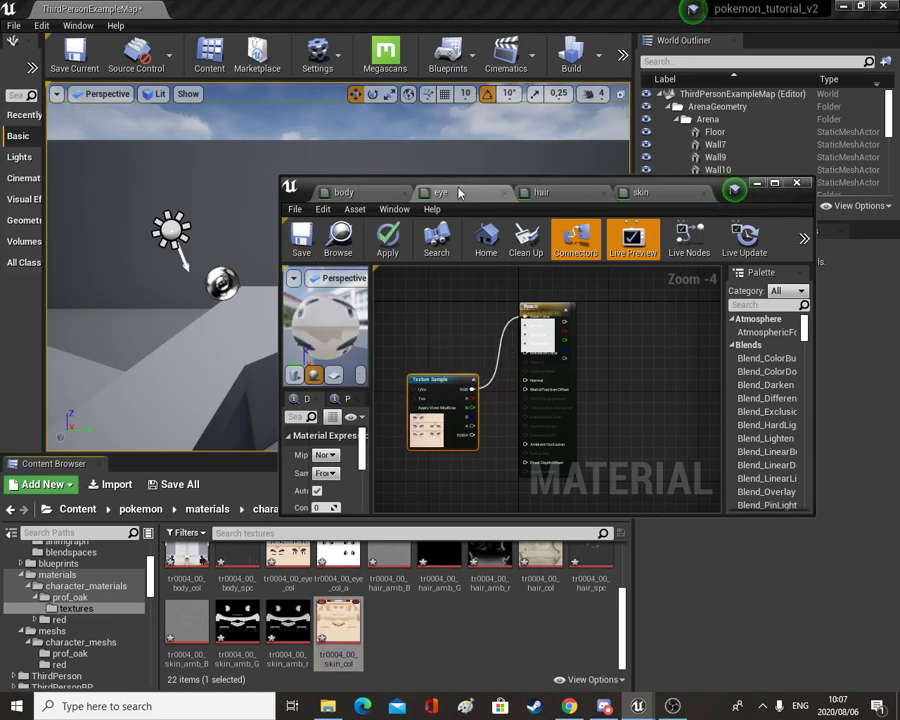
left_click(310, 238)
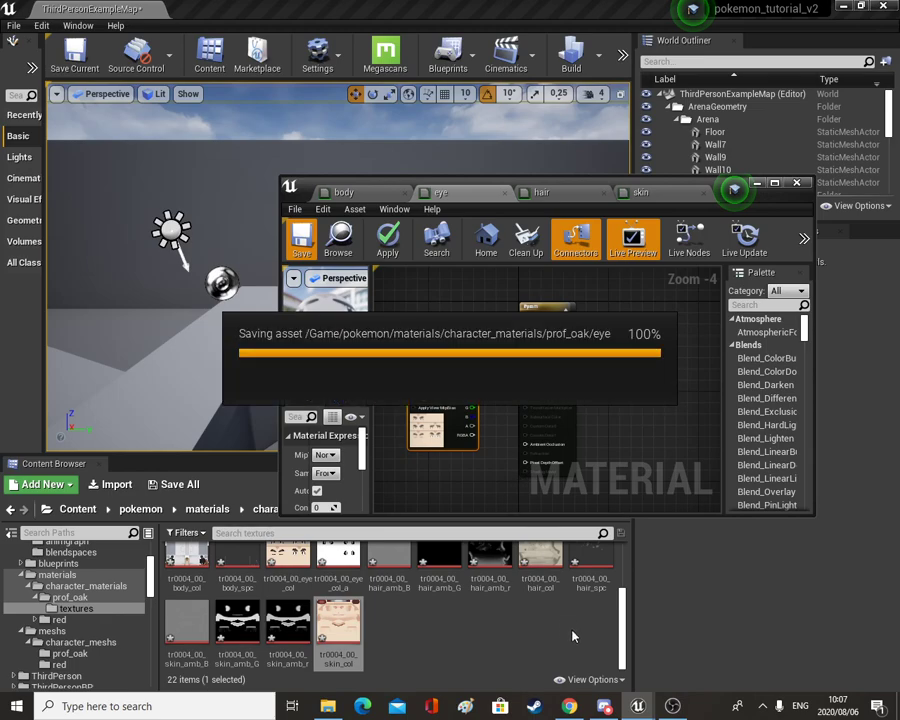
left_click(805, 184)
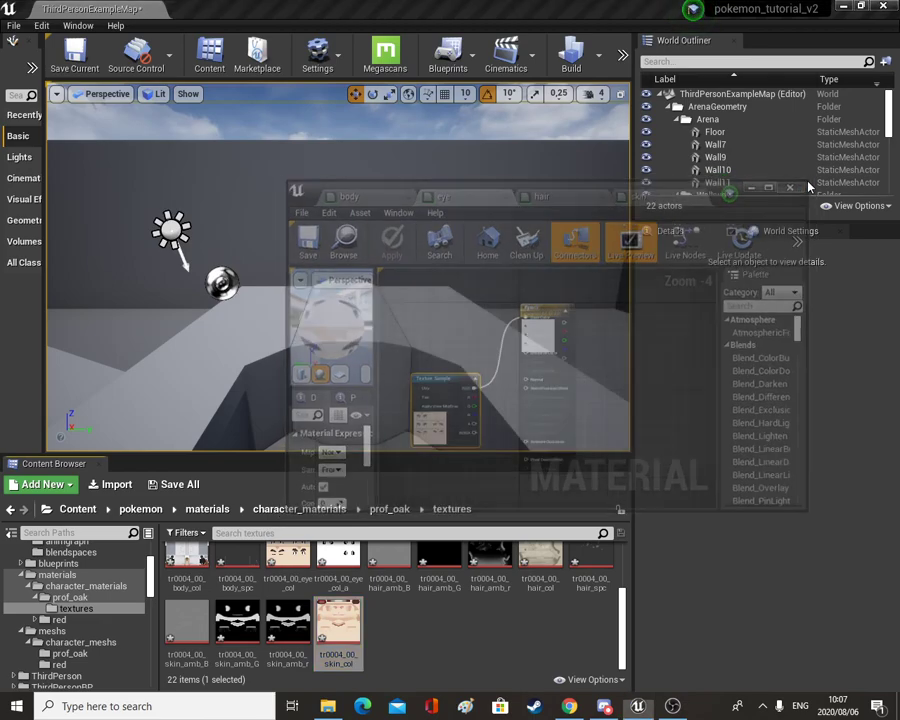
- Create a folder named red in pokemon/animamations/animgraph and move the reds_anim_graph asset into it
left_click(379, 508)
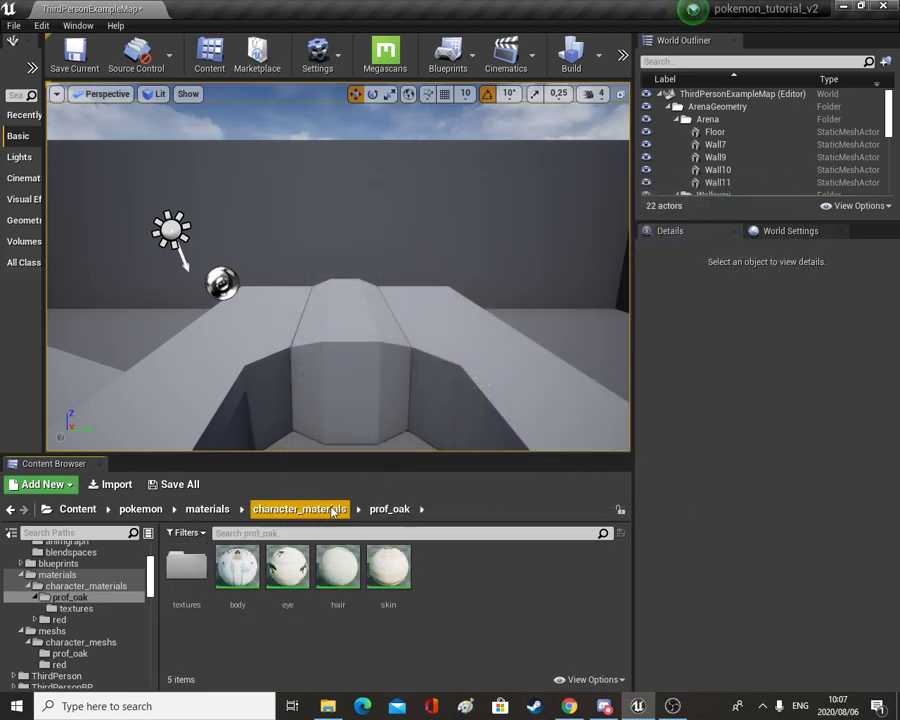
left_click(140, 508)
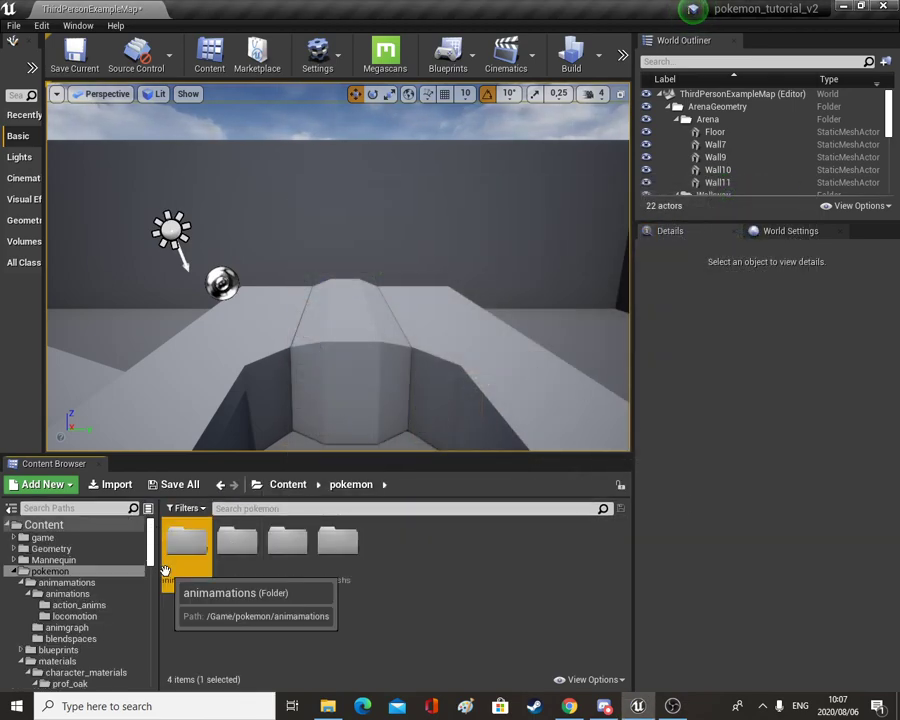
double_click(180, 560)
double_click(241, 565)
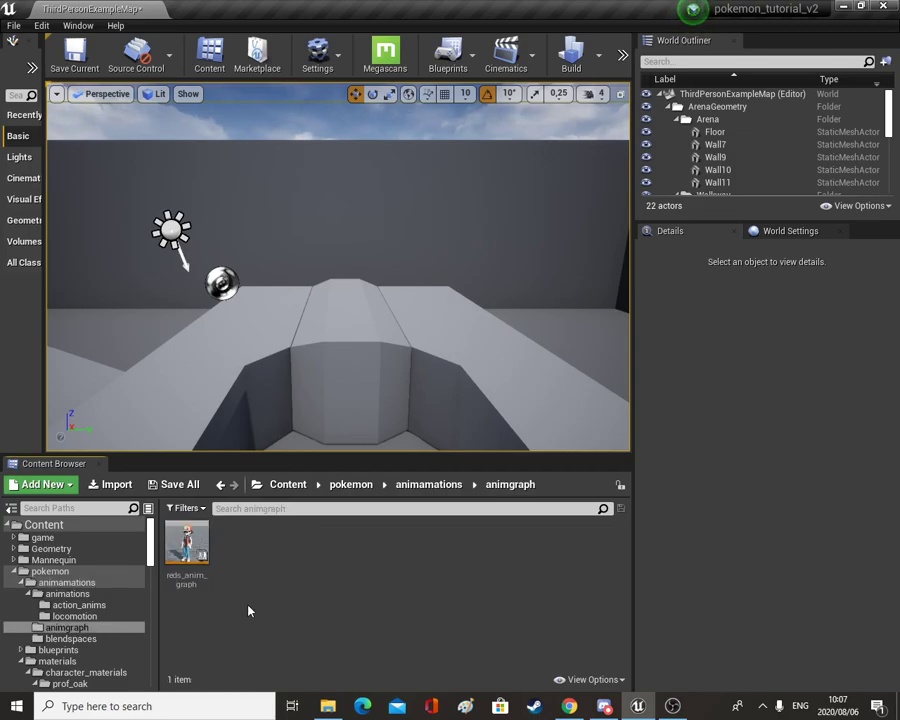
right_click(254, 562)
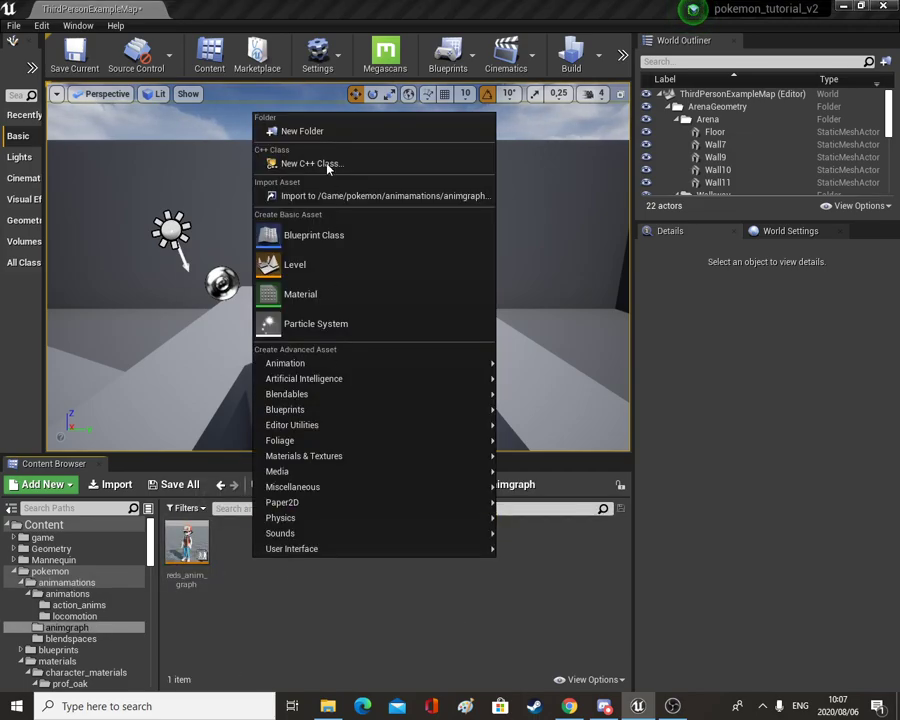
left_click(321, 136)
type("re")
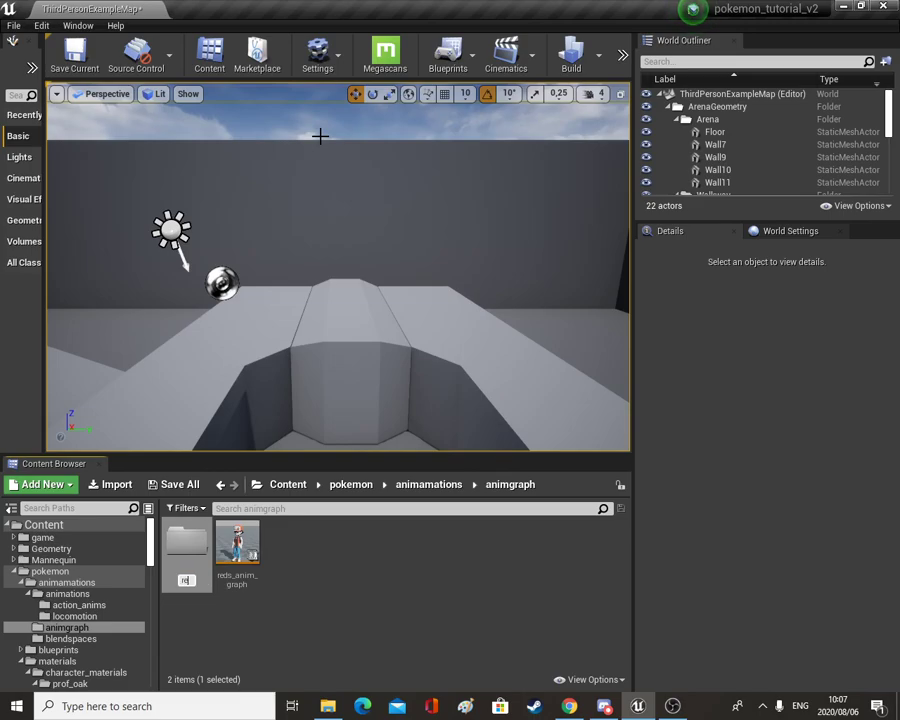
type("d")
key("Return")
left_click_drag(245, 558, 192, 567)
left_click(222, 586)
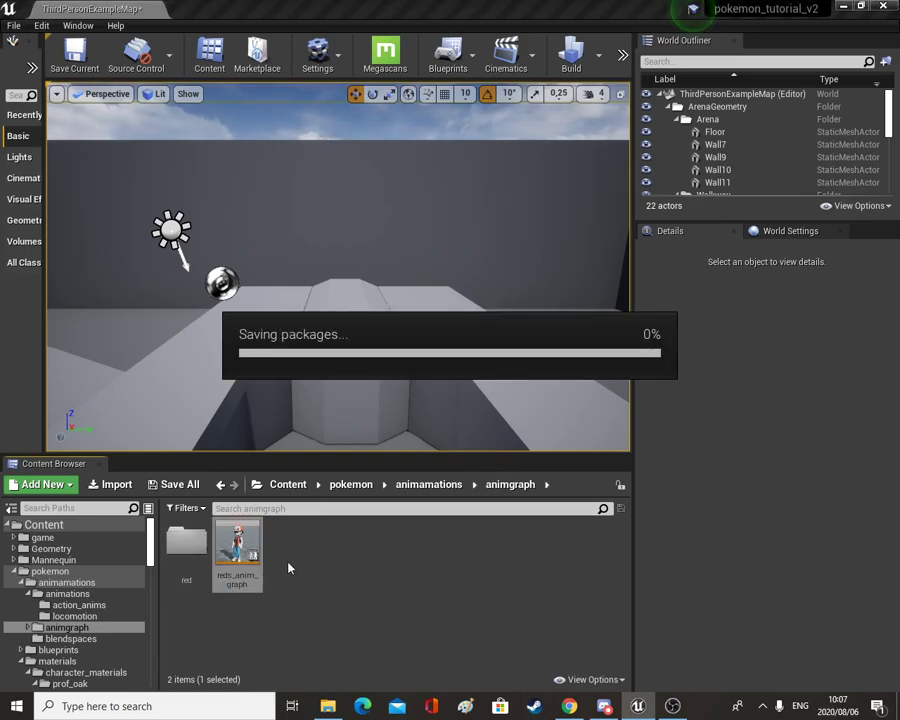
- Create a folder named oak beside the red folder in animgraph
right_click(303, 558)
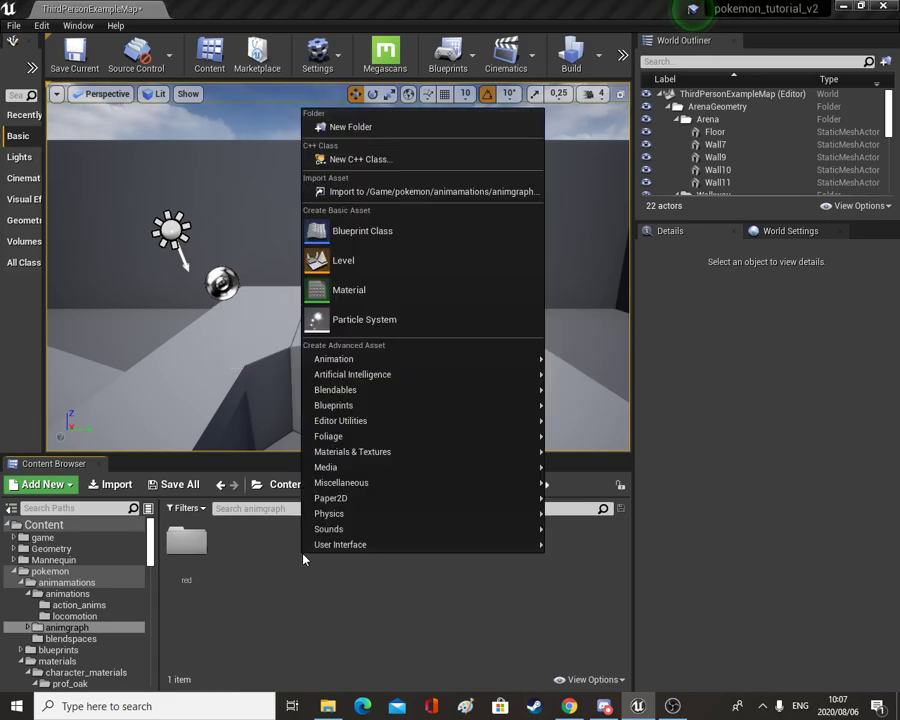
left_click(334, 127)
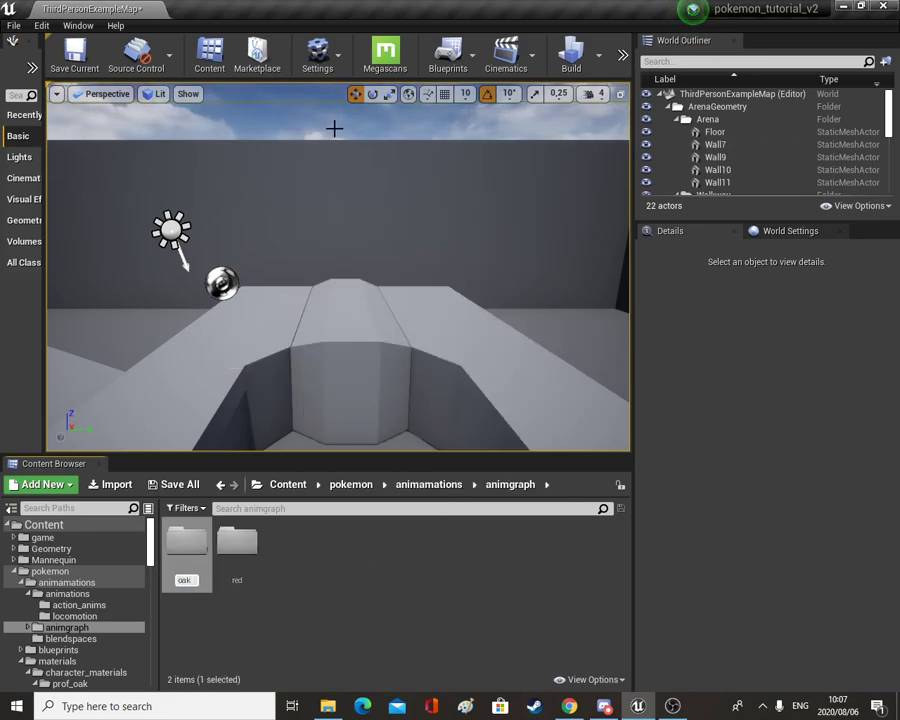
key("Return")
- Create an Animation Blueprint in the oak folder with reds_skeleton as target skeleton and name it oaks_anim_bp
double_click(179, 566)
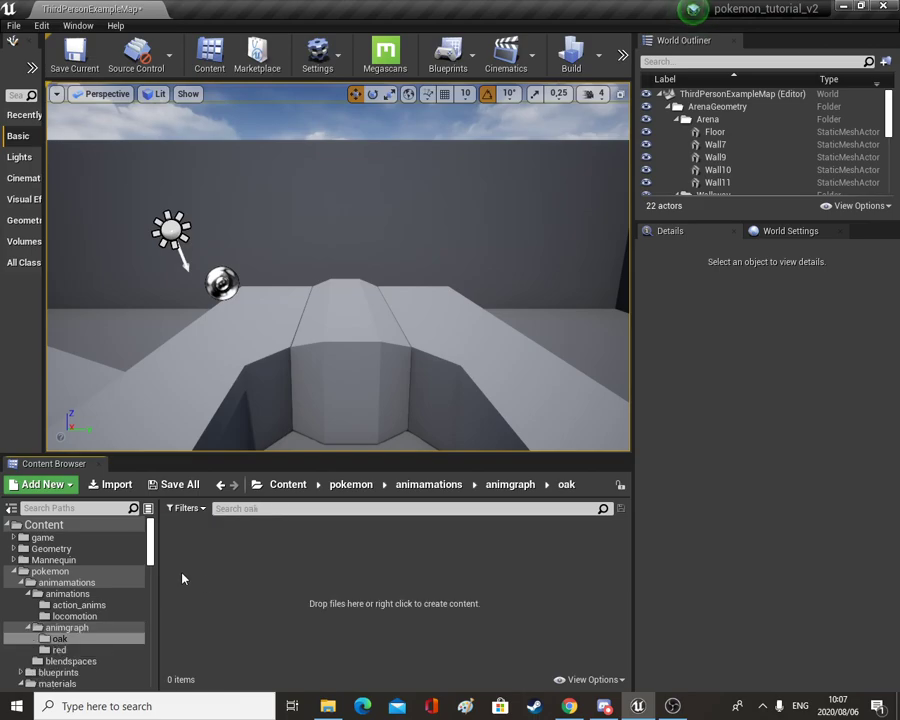
right_click(222, 561)
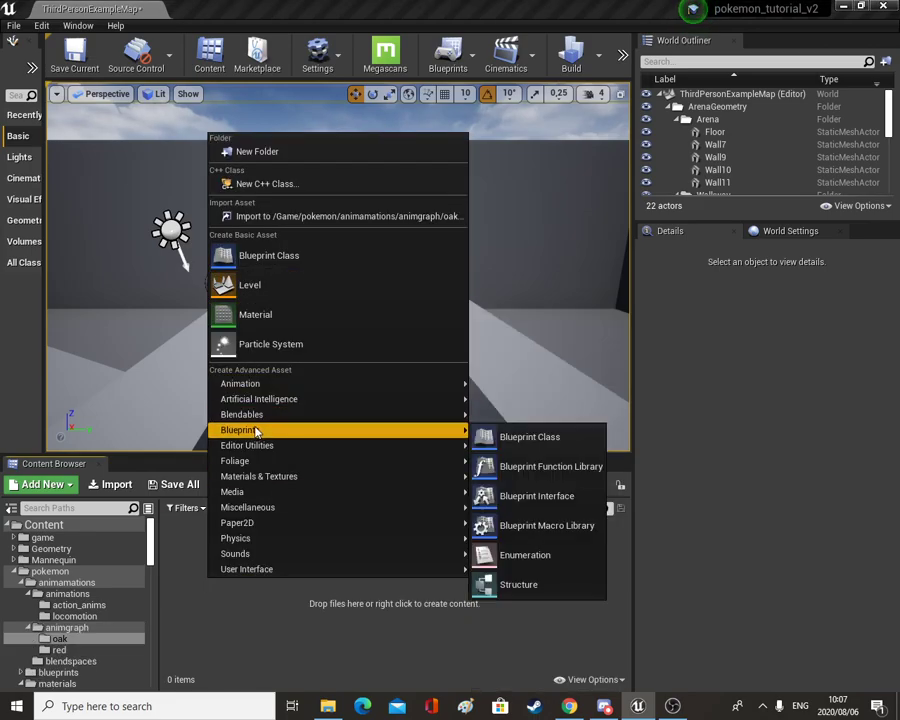
mouse_move(255, 386)
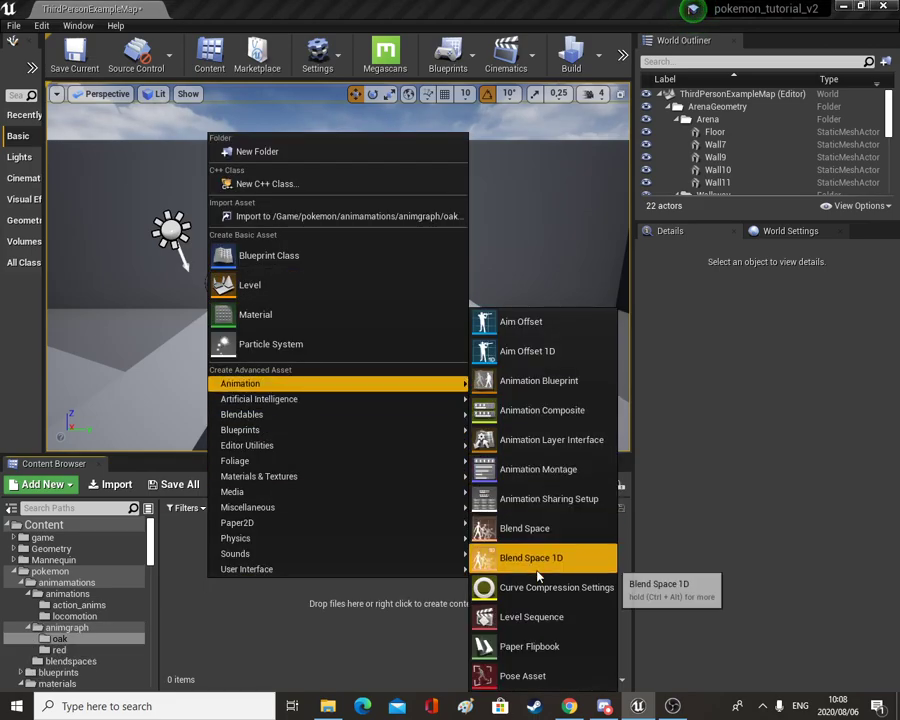
left_click(545, 385)
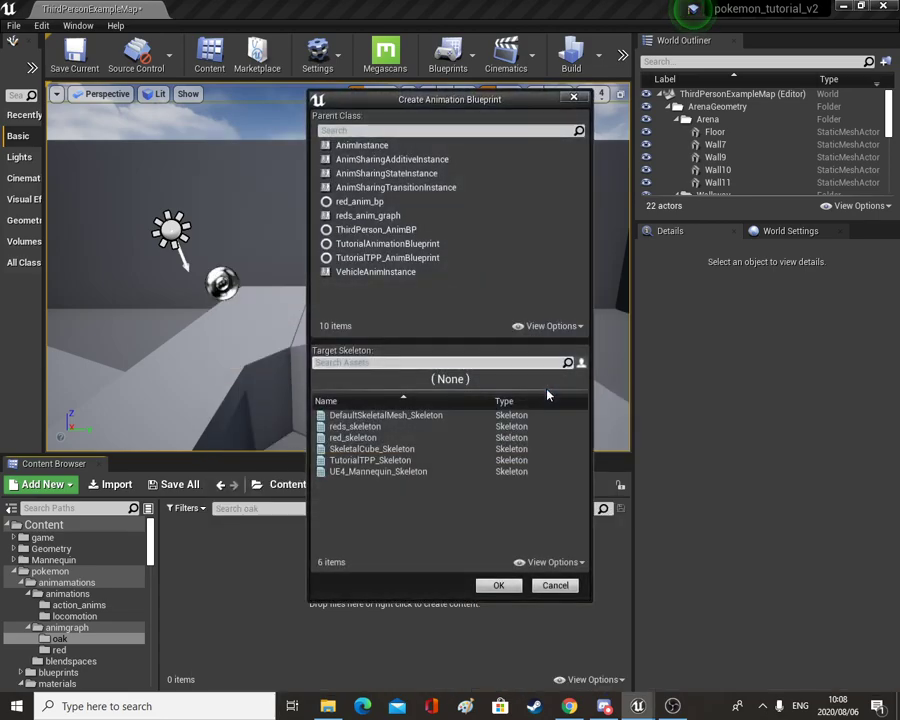
left_click(340, 426)
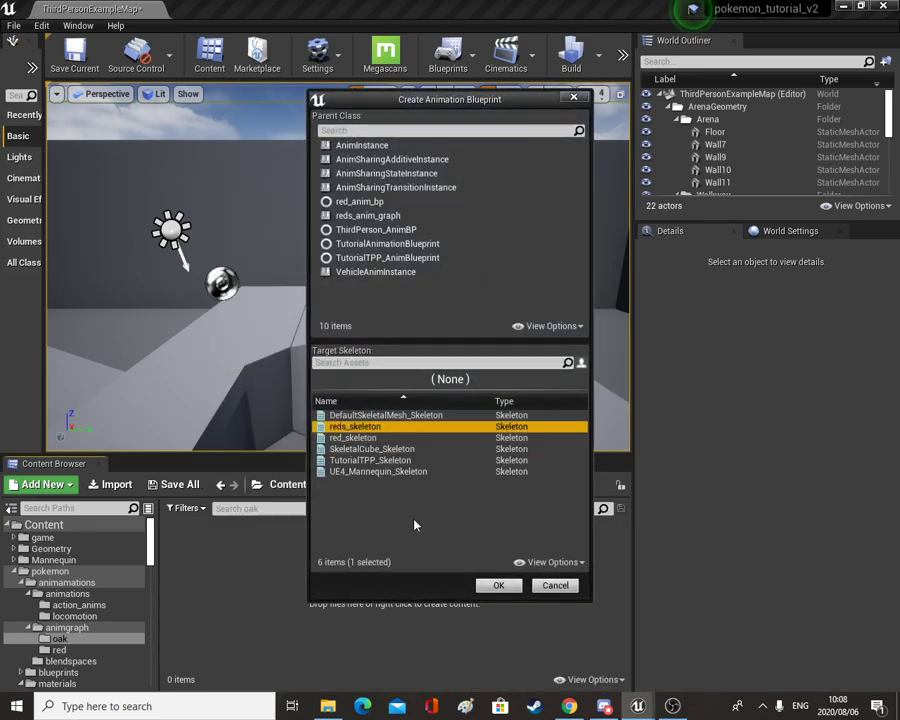
left_click(493, 586)
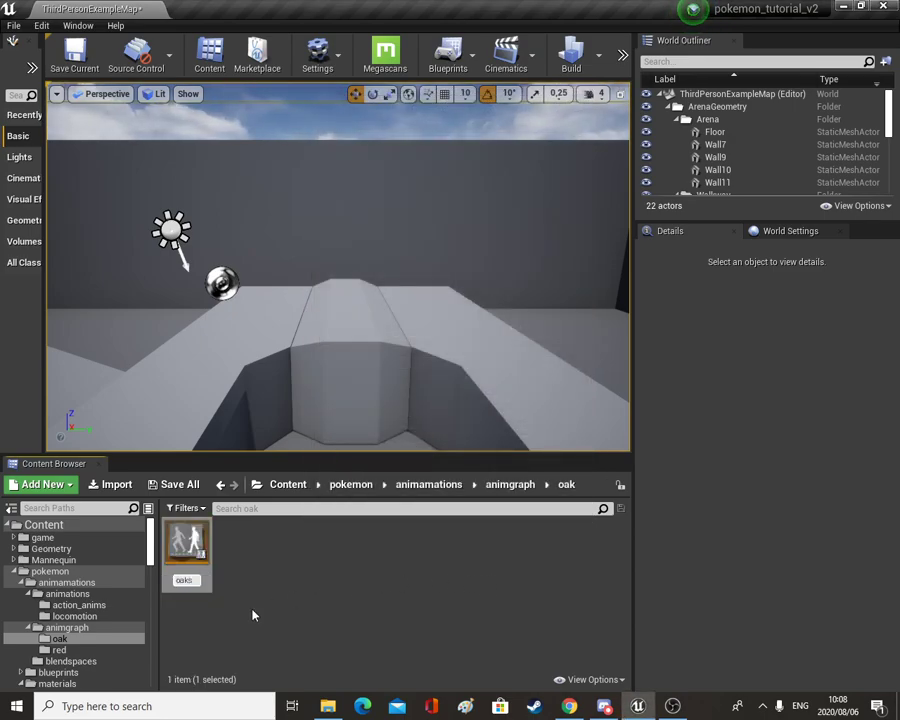
type("oaks_anim_bp")
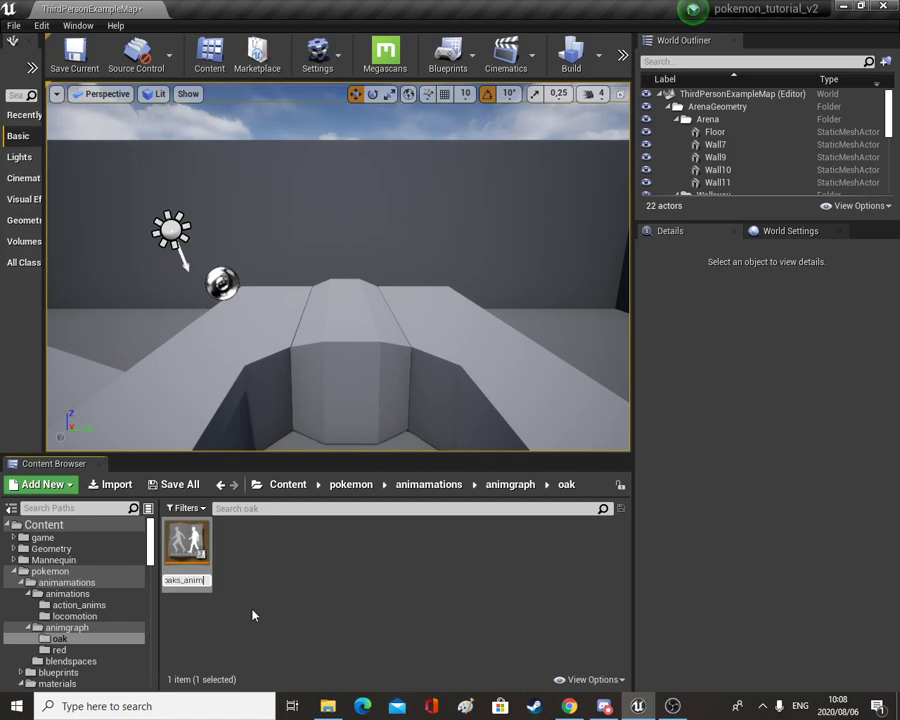
key("Return")
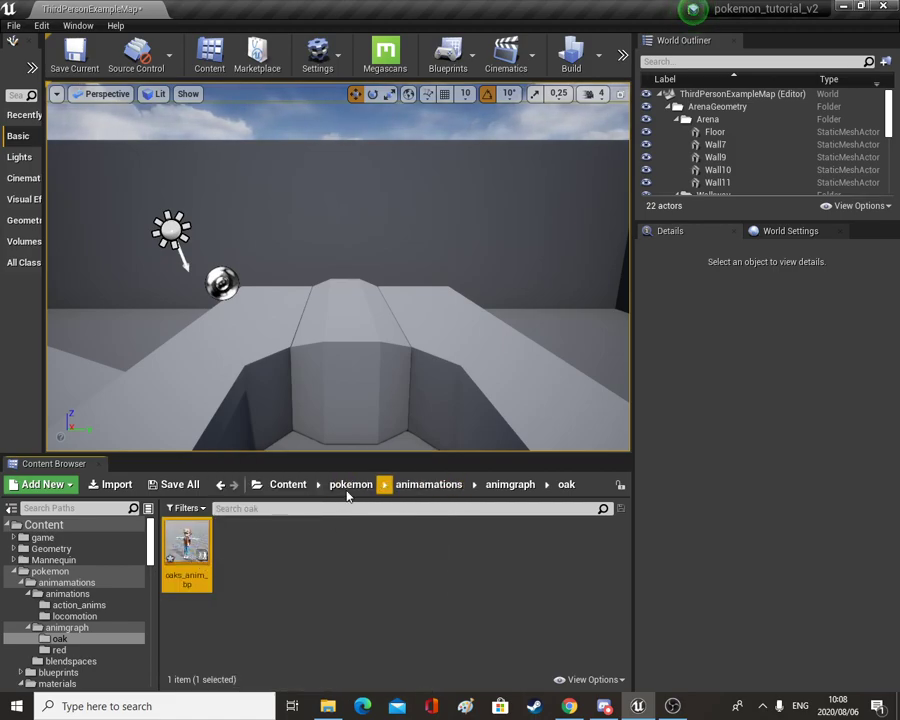
- Open oaks_anim_bp in a maximised editor and add a new state machine to its AnimGraph
double_click(190, 560)
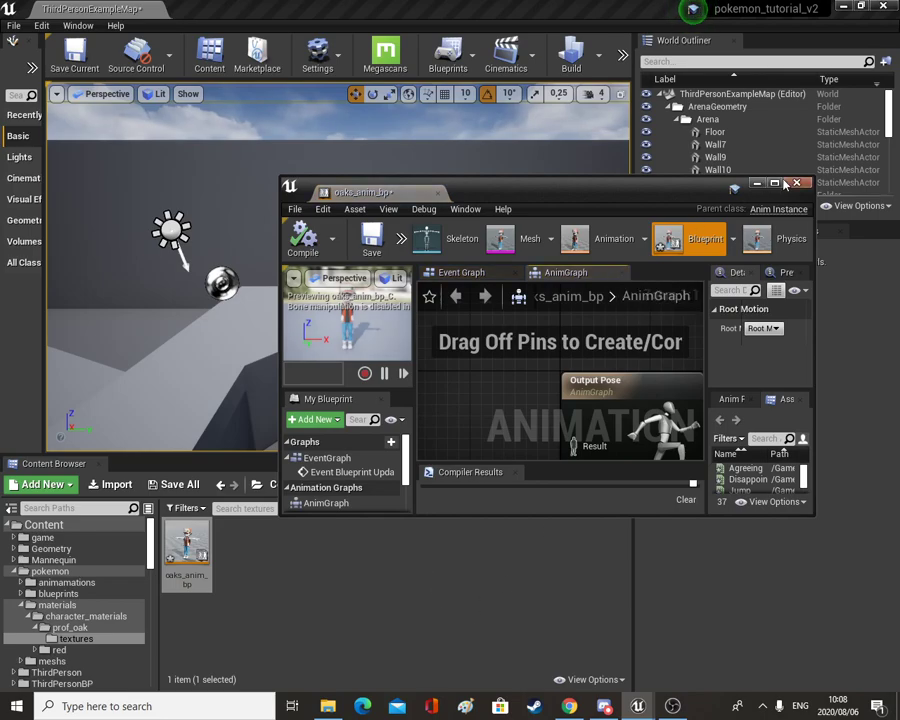
left_click(775, 184)
right_click(340, 375)
type("state")
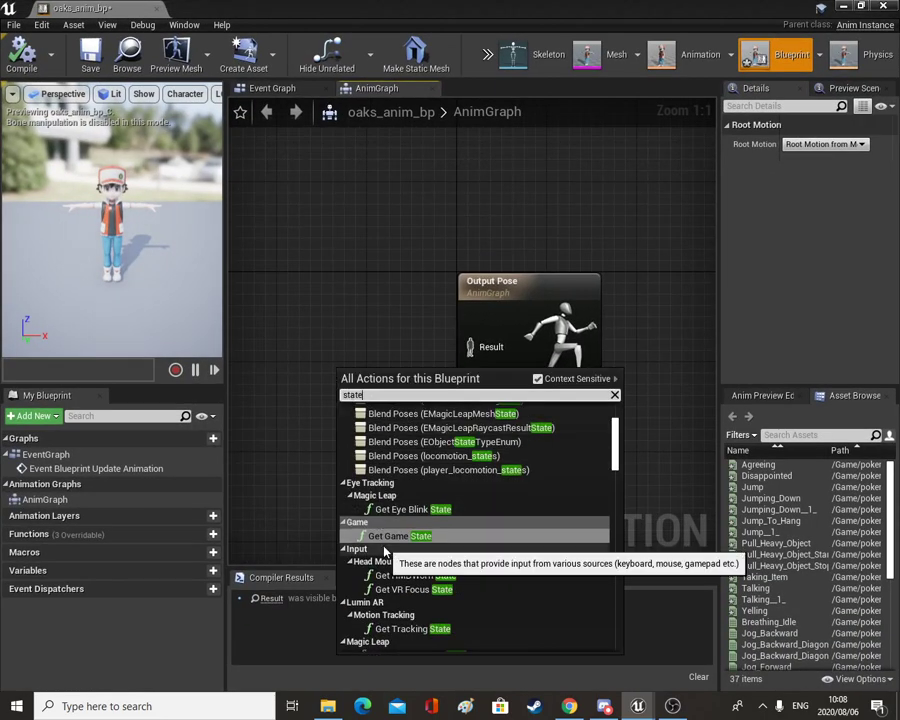
type("m")
left_click(399, 424)
- Add a DefaultSlot node fed by the state machine and connect its output to the Output Pose result
left_click_drag(386, 386, 332, 244)
type("defa")
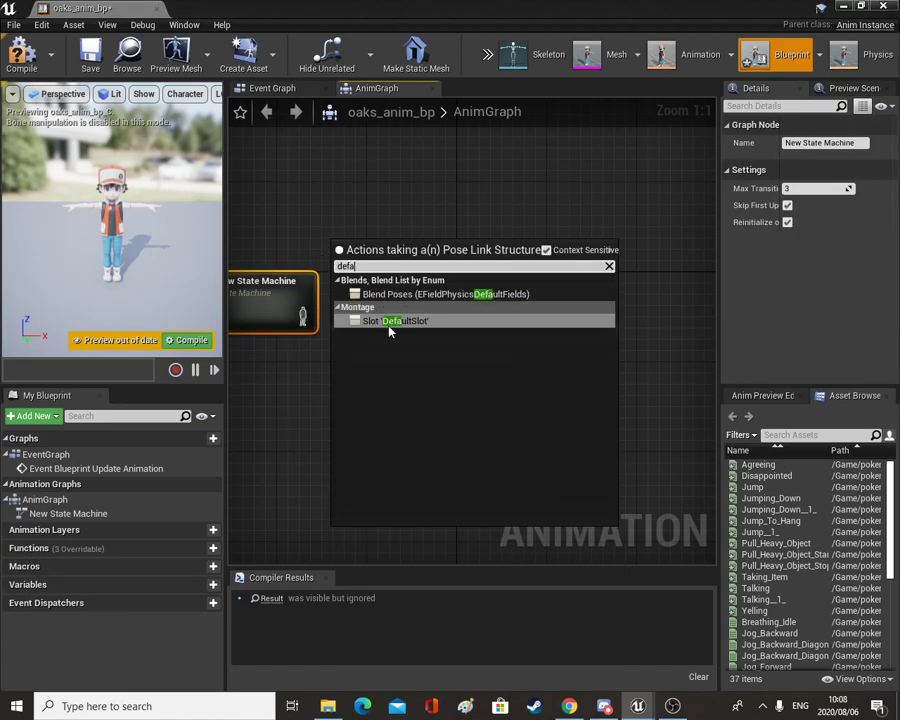
left_click(388, 318)
left_click_drag(430, 282, 470, 347)
right_click_drag(376, 372, 396, 354)
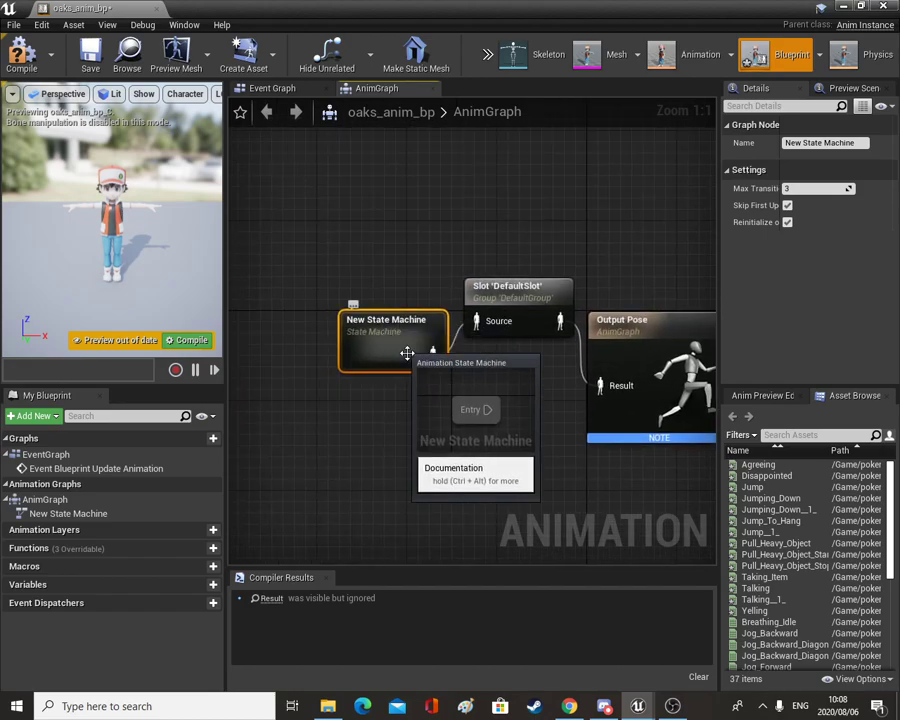
- Add Breathing_Idle as a state inside the state machine, link Entry to it and compile the blueprint
double_click(410, 362)
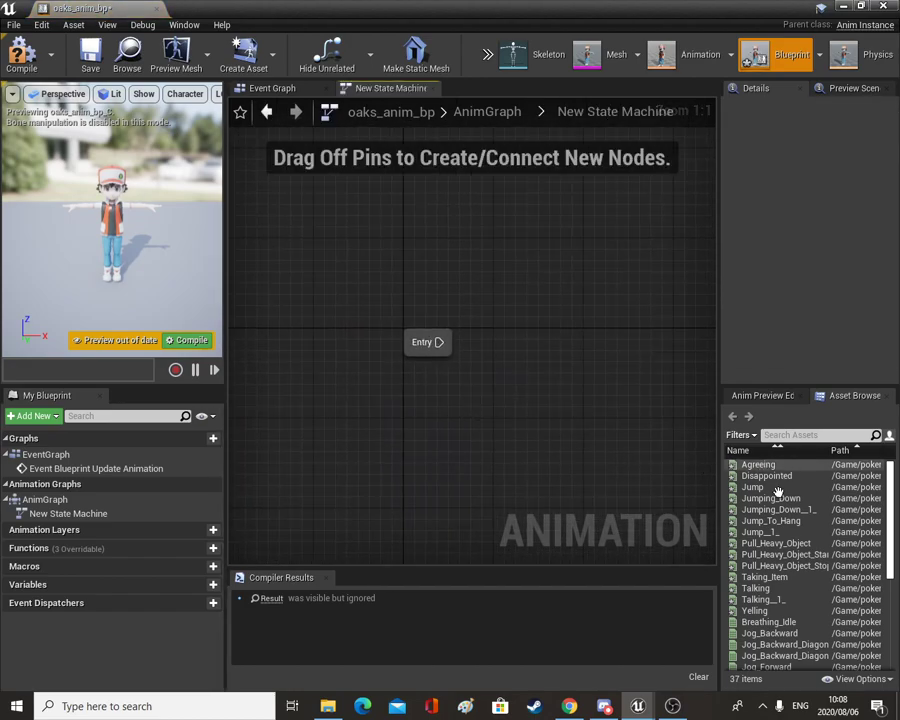
scroll(778, 500, "down", 3)
left_click_drag(796, 535, 514, 329)
left_click(451, 351)
left_click(21, 52)
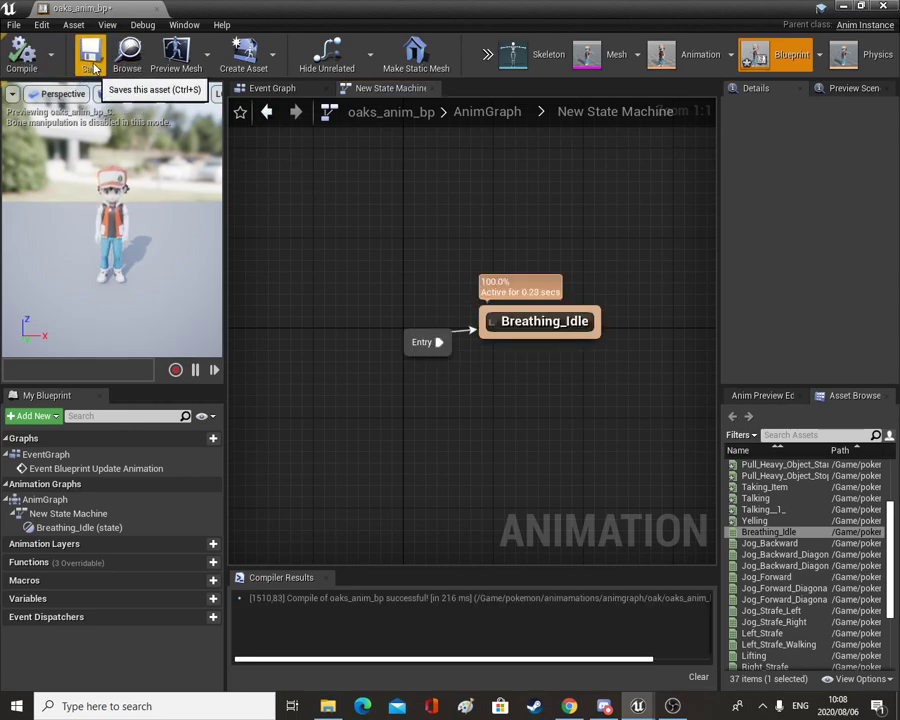
- Save oaks_anim_bp, reopen it, set its preview mesh to oak_s_mesh and close the editor
left_click(90, 55)
left_click(850, 6)
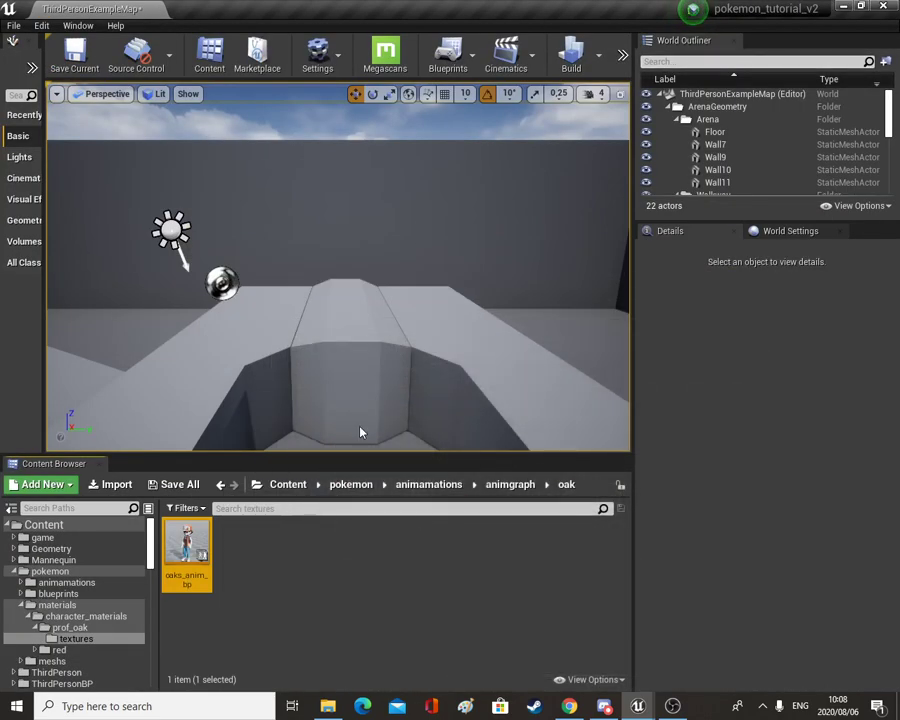
double_click(187, 545)
left_click(176, 55)
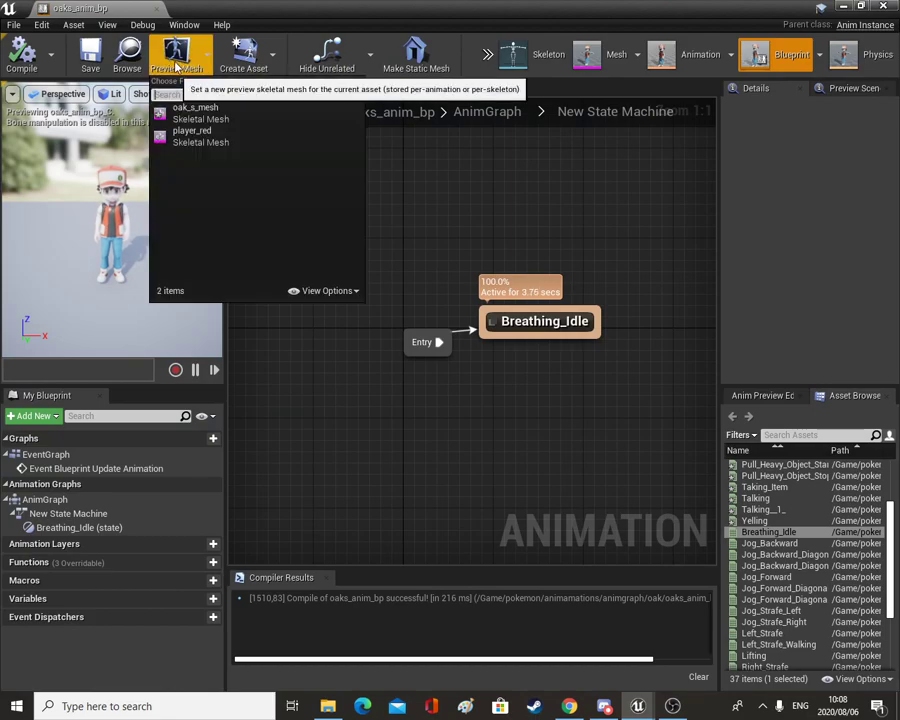
left_click(192, 108)
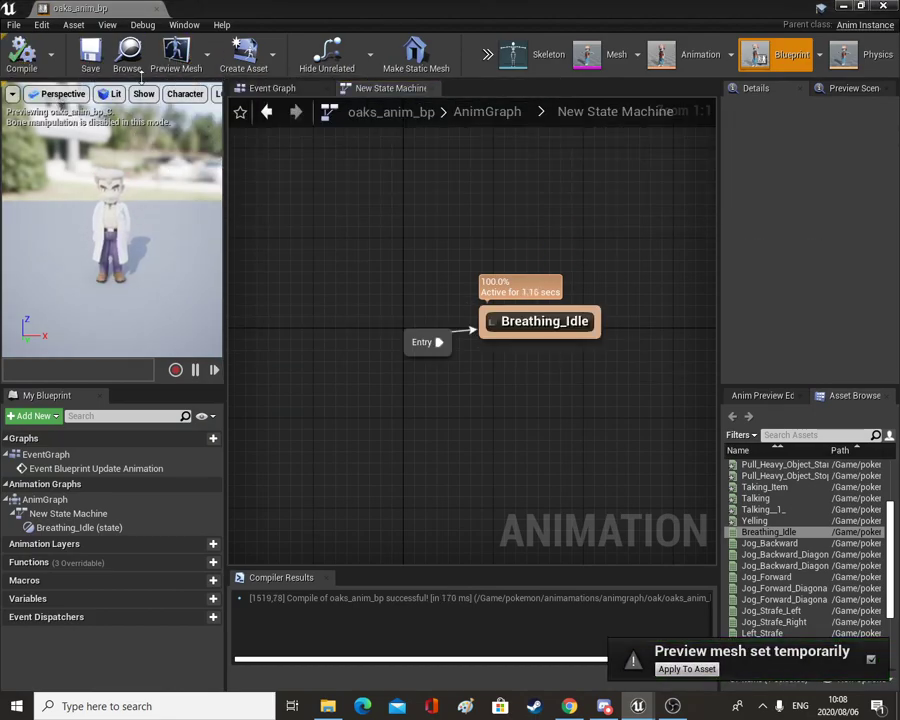
left_click(156, 8)
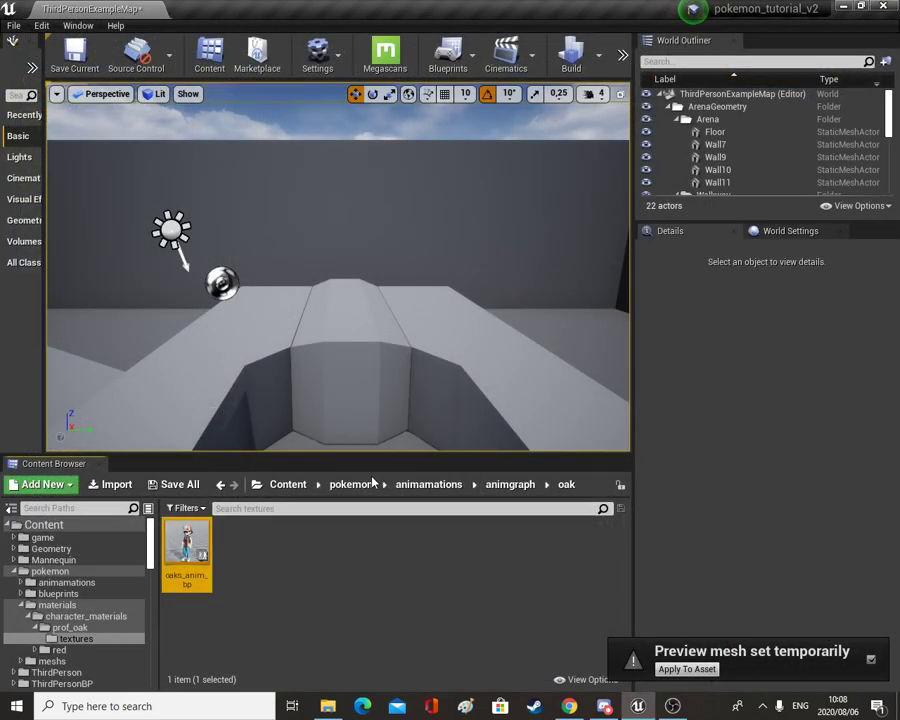
- Create a folder named red in animamations/blendspaces and move jog_bs, run_bs and walk_bs into it
left_click(405, 488)
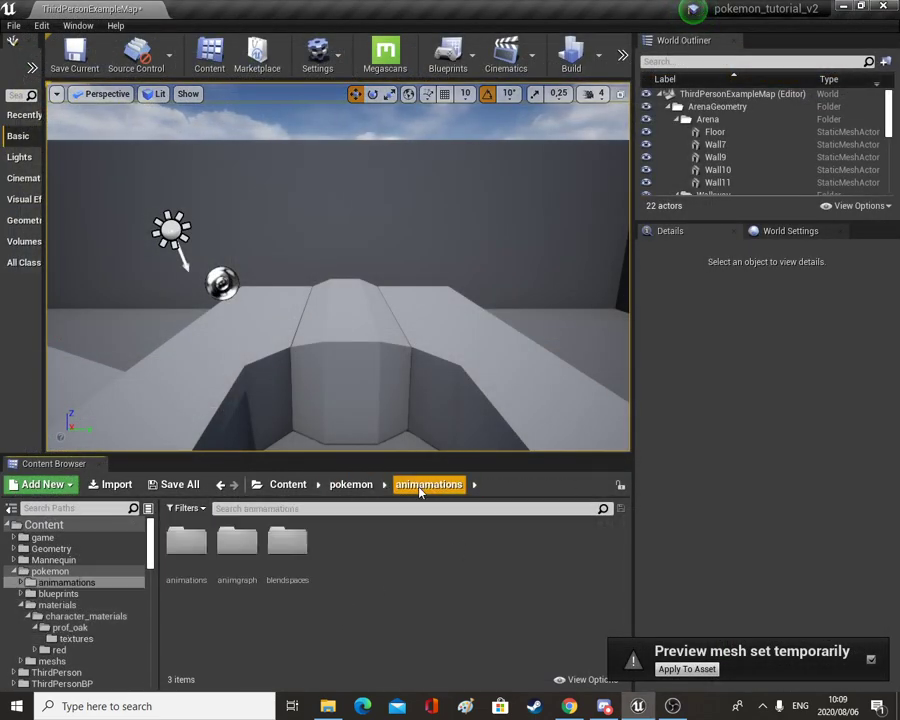
double_click(287, 575)
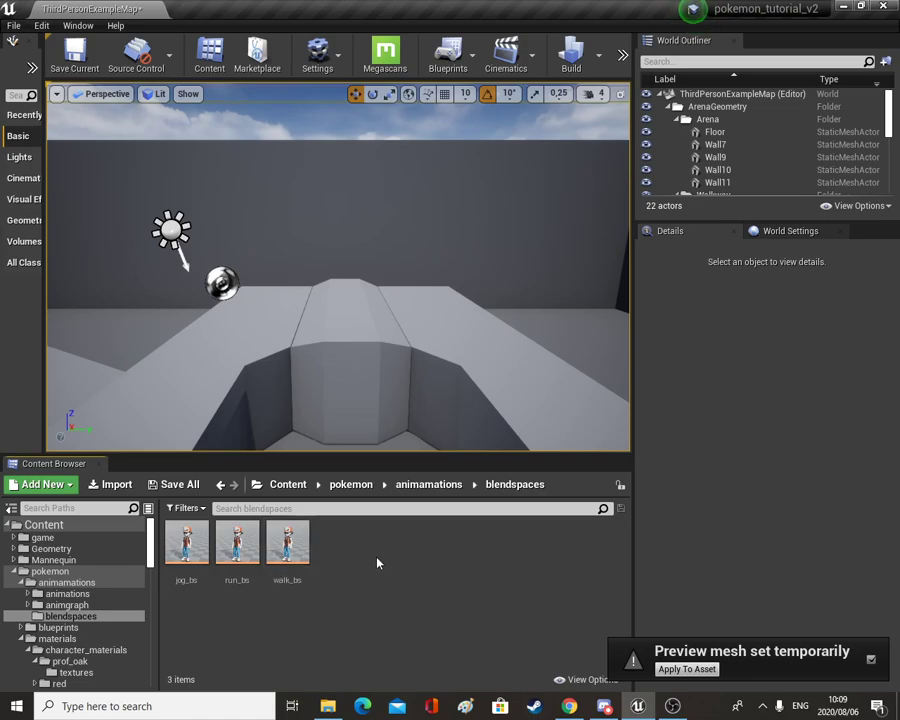
right_click(378, 560)
left_click(424, 131)
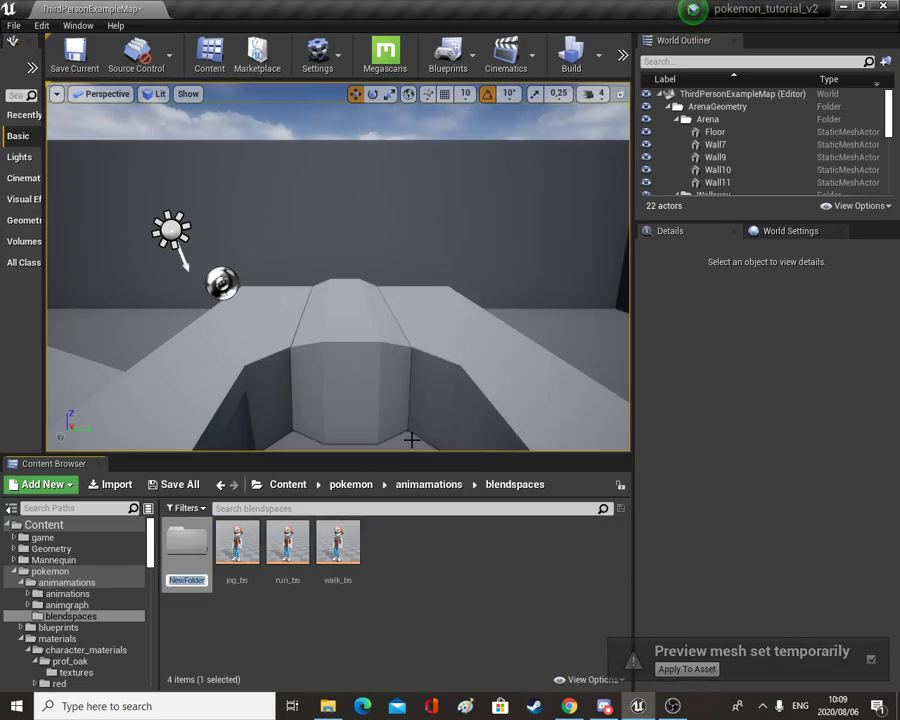
type("red")
key("Return")
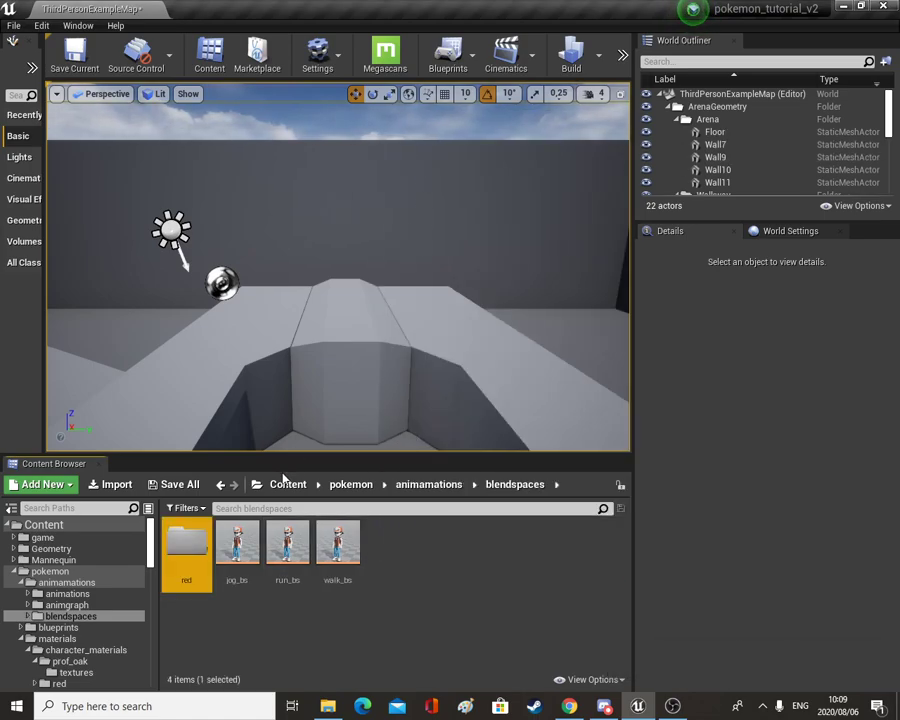
left_click(237, 545)
left_click(337, 545, "shift")
left_click_drag(337, 545, 186, 542)
left_click(217, 558)
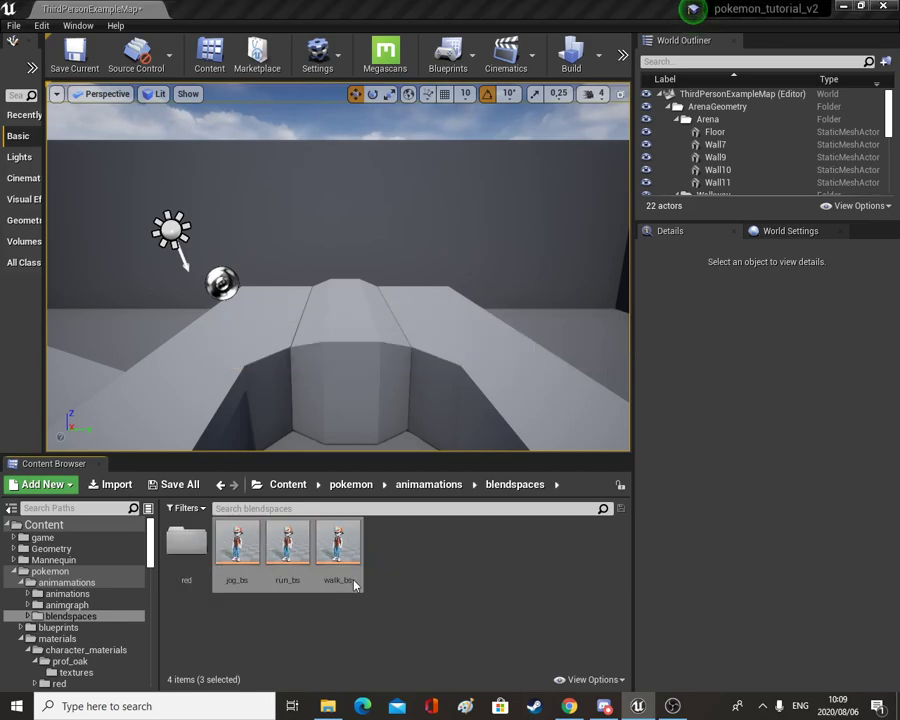
- Create a folder named oak in the blendspaces folder and open it
right_click(299, 558)
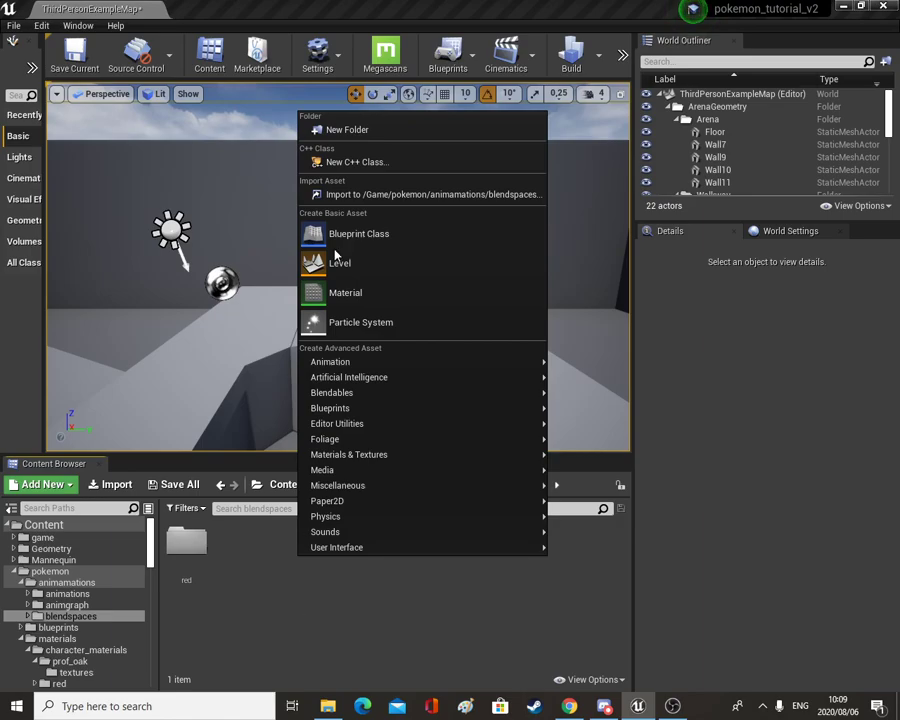
left_click(335, 130)
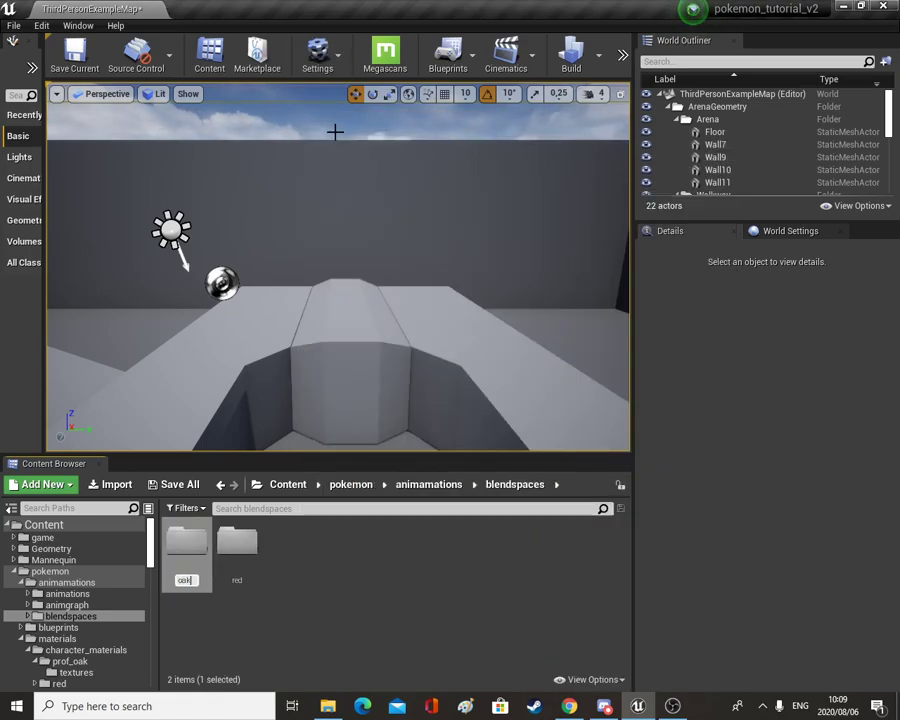
key("Return")
double_click(186, 545)
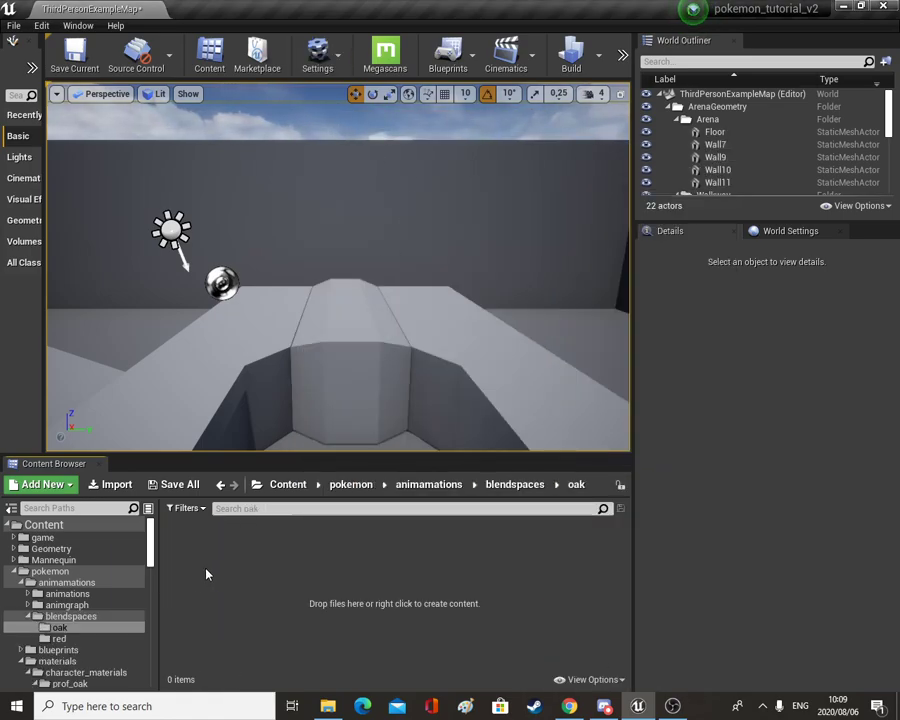
- Create a two-axis Blend Space in the oak folder and name it oak_walk_around_bs
right_click(260, 568)
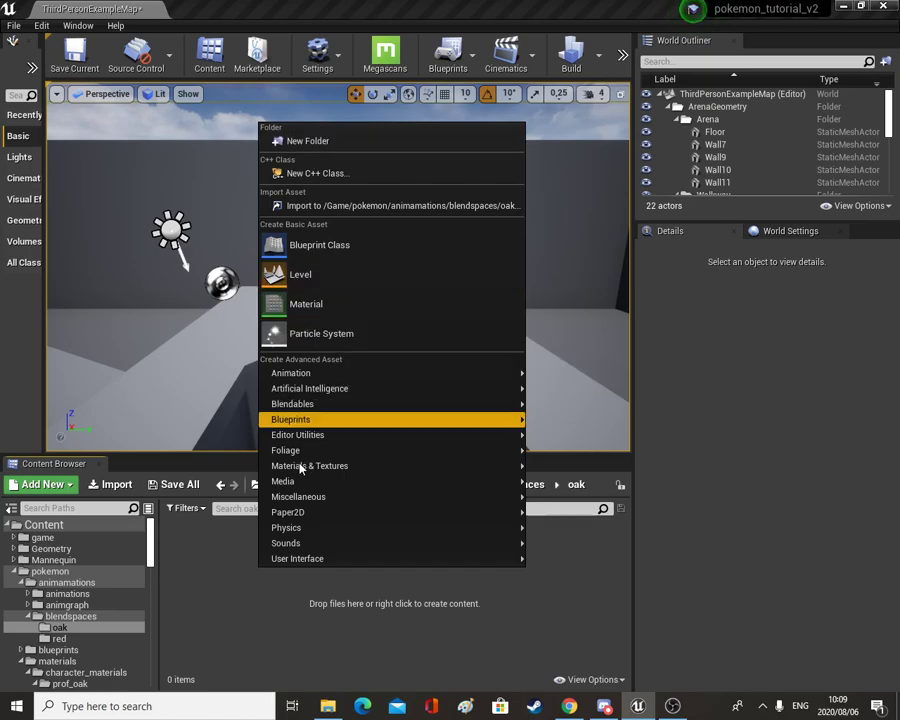
mouse_move(305, 377)
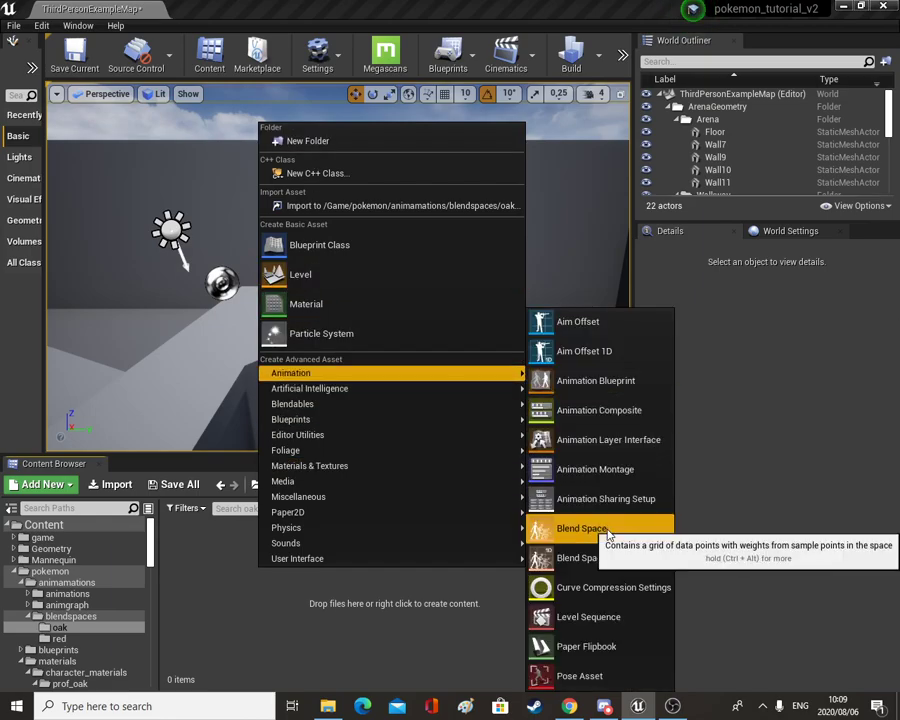
left_click(570, 528)
left_click(348, 189)
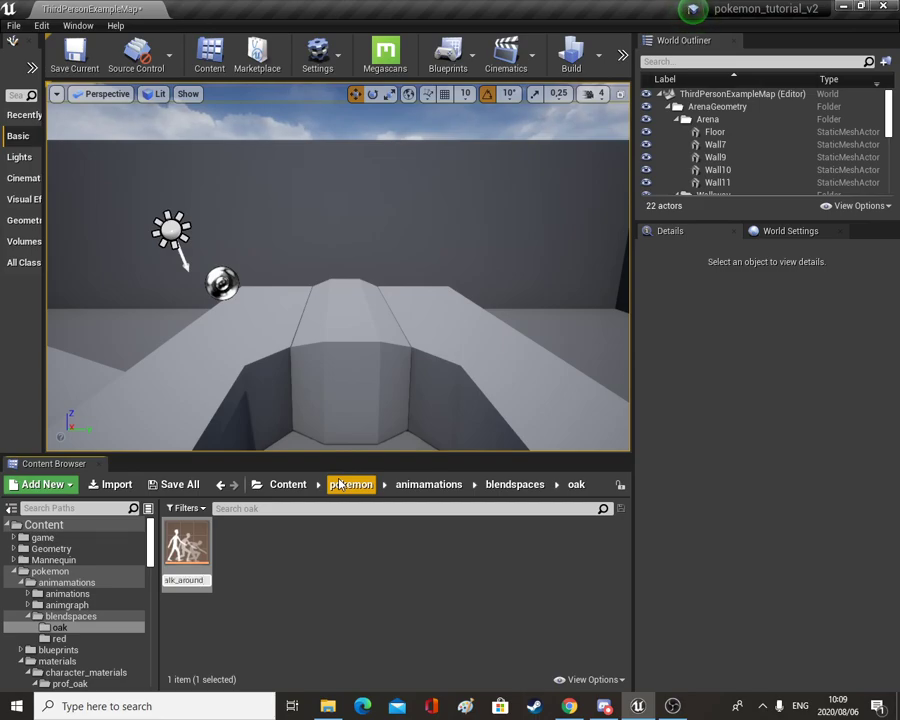
key("Return")
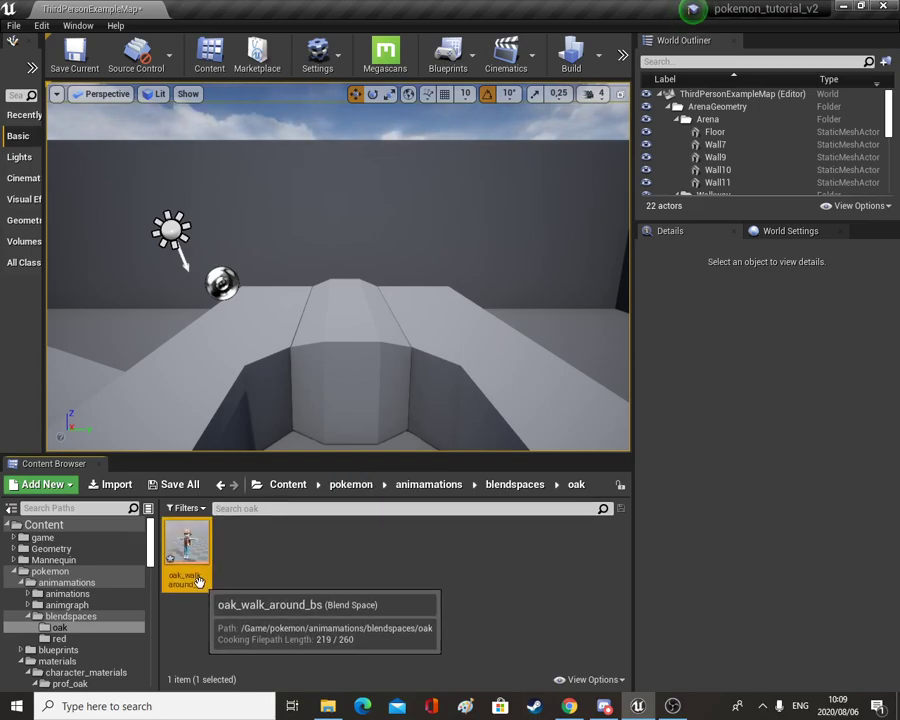
left_click(314, 635)
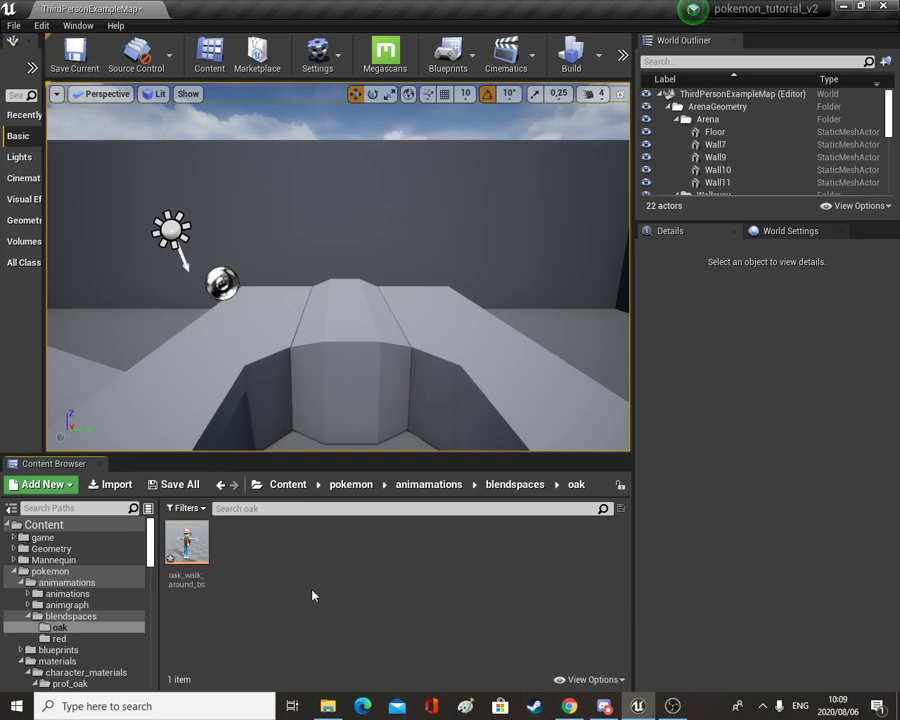
- Return to the Content root, switch to File Explorer and locate the PokeBalls folder inside the Professor Oak download folder
left_click(290, 484)
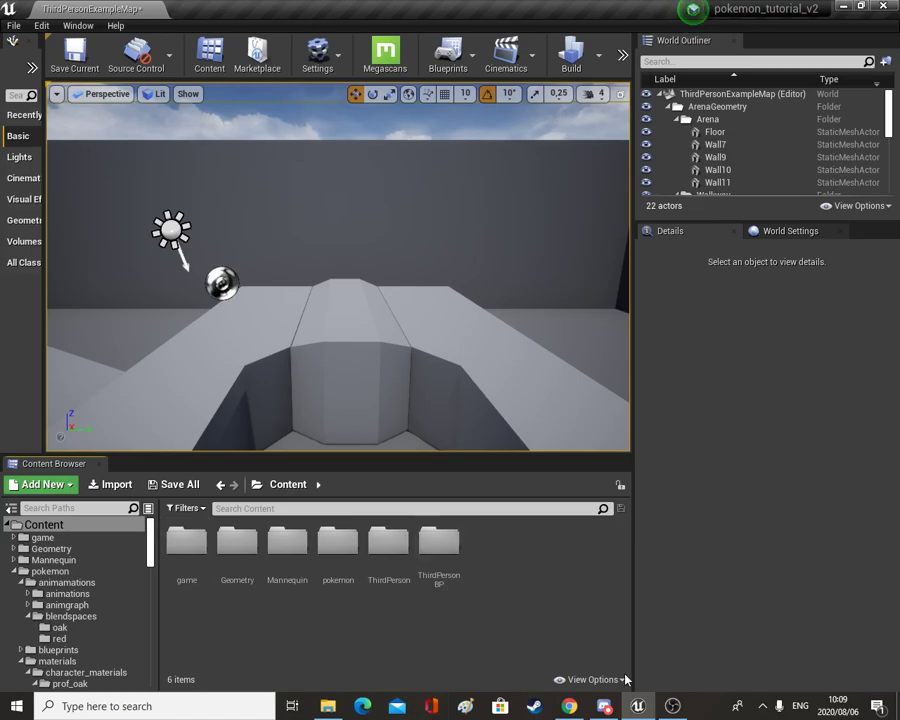
left_click(330, 708)
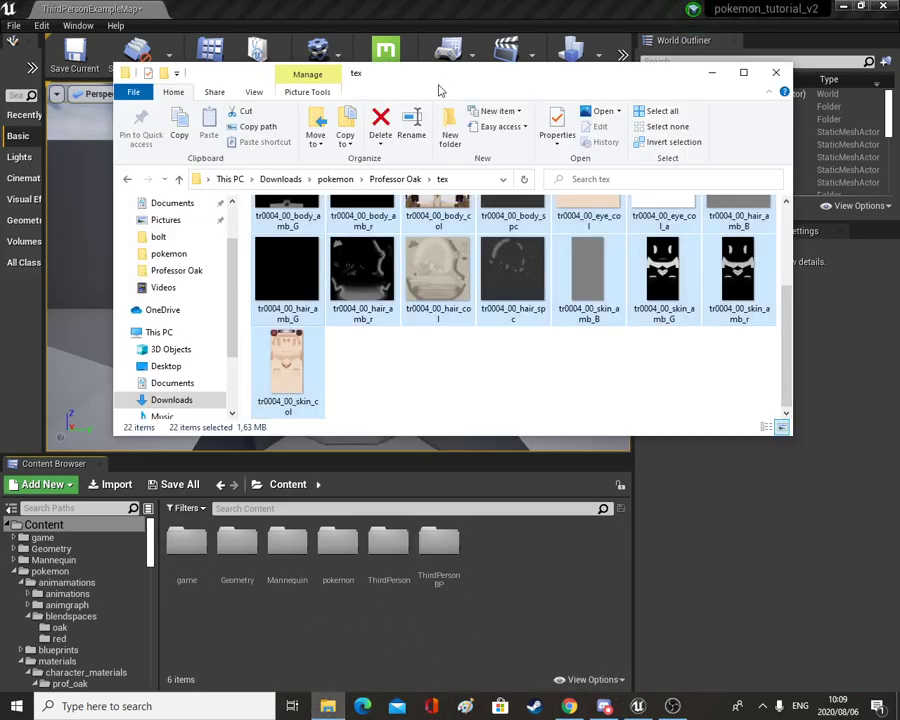
left_click(388, 179)
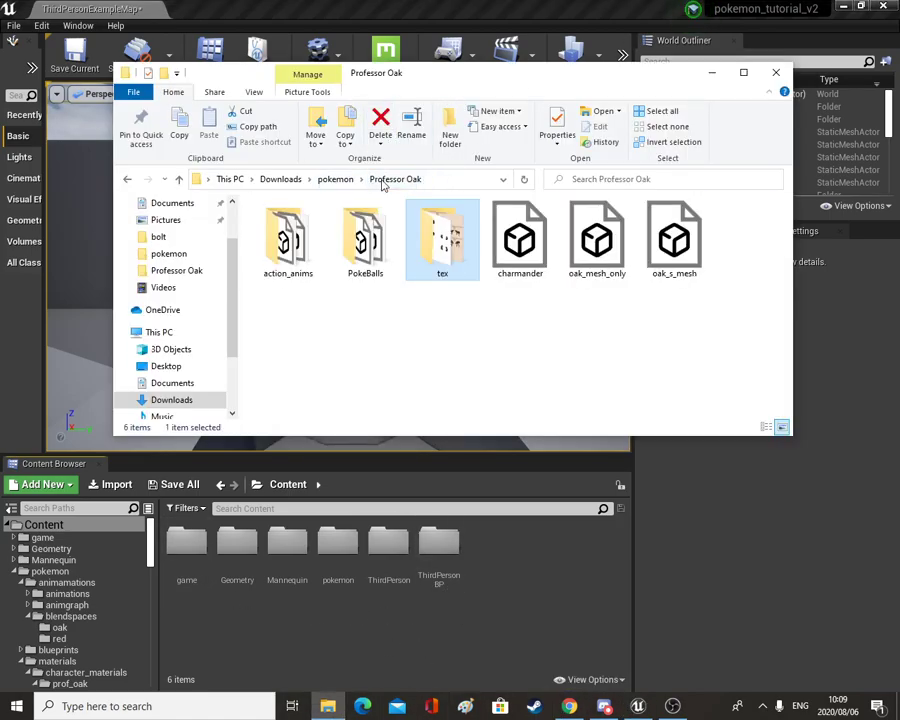
left_click(554, 338)
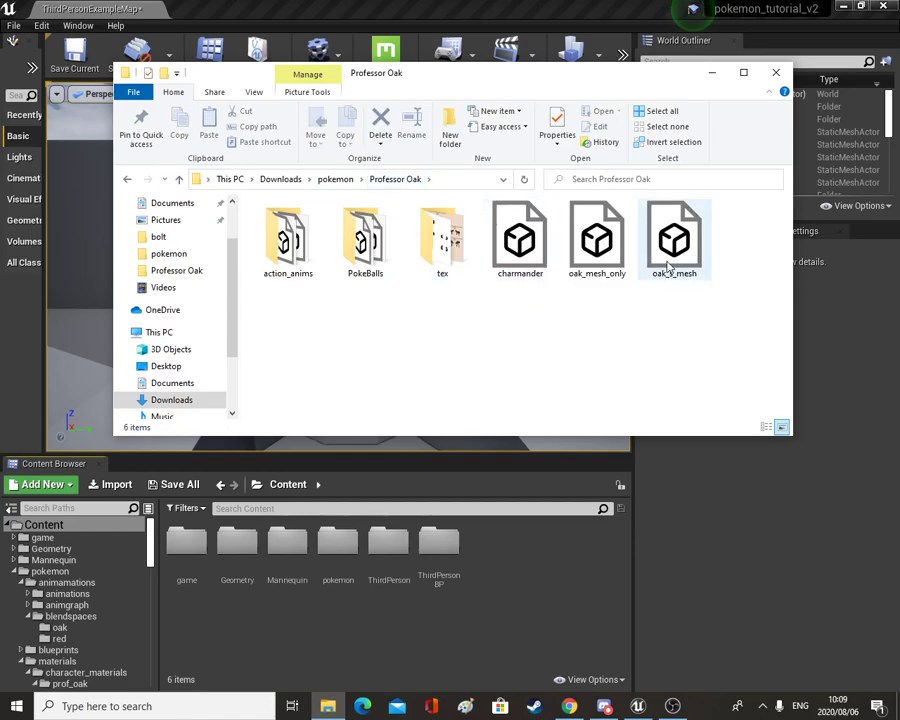
left_click(507, 262)
left_click(365, 240)
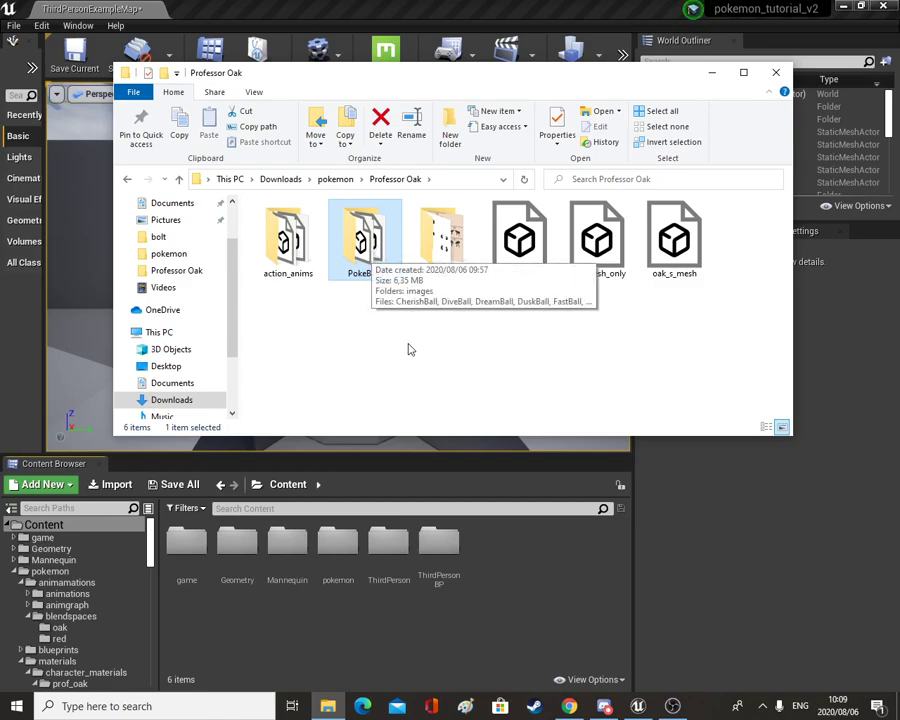
- Back in the Unreal Editor, create a folder named pokeballs in pokemon/meshs
left_click(338, 545)
double_click(338, 545)
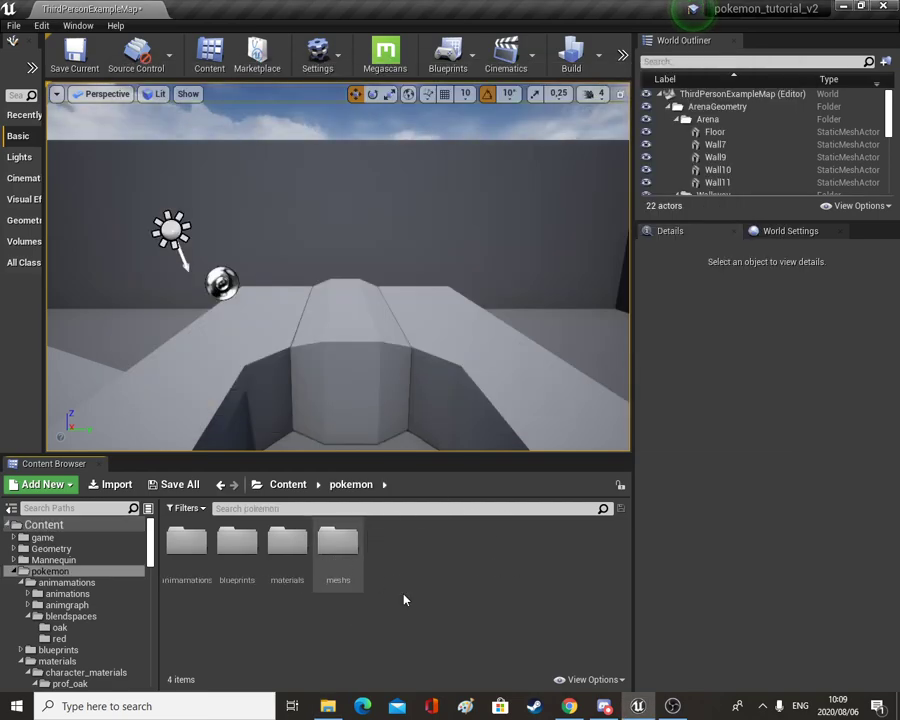
double_click(354, 567)
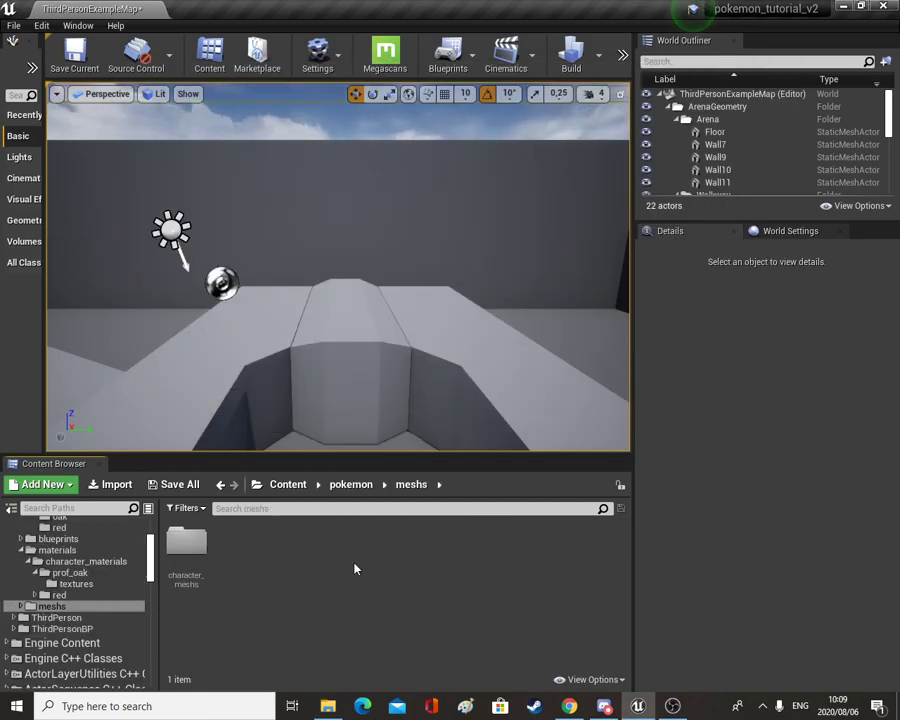
right_click(289, 568)
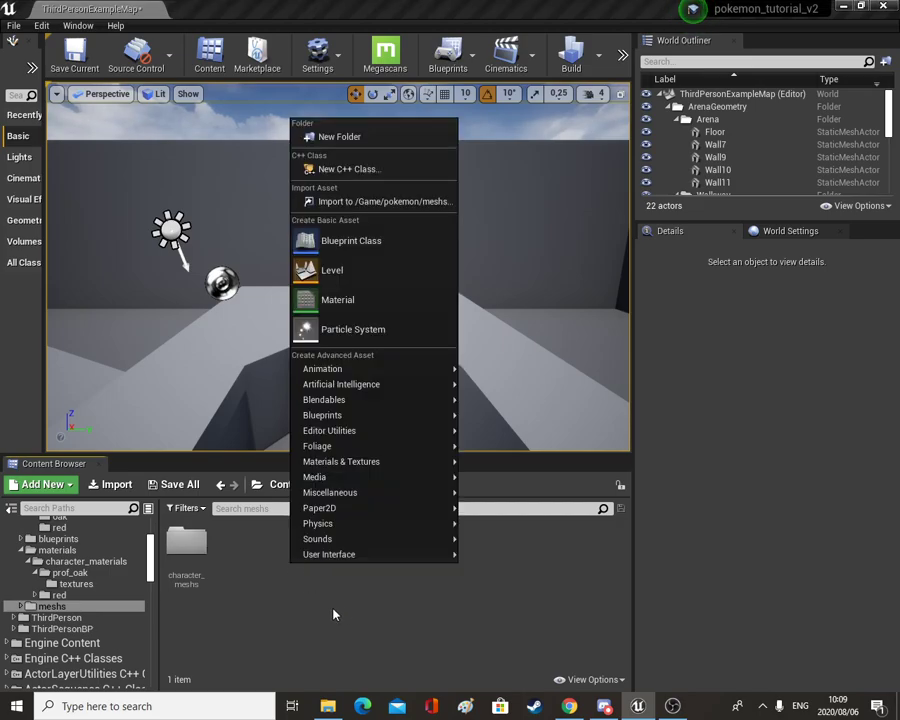
left_click(335, 136)
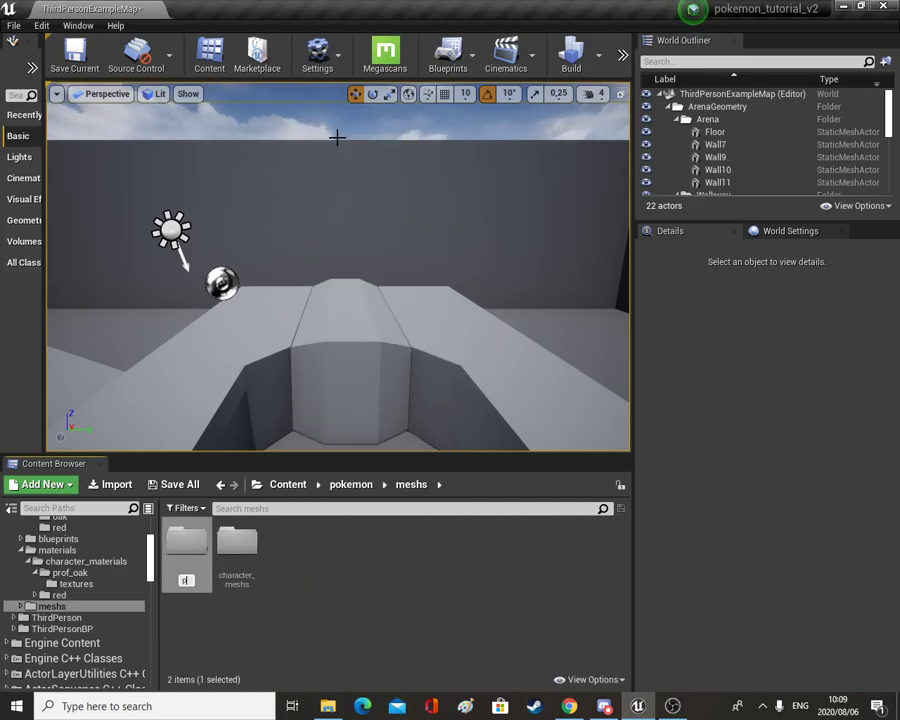
key("Return")
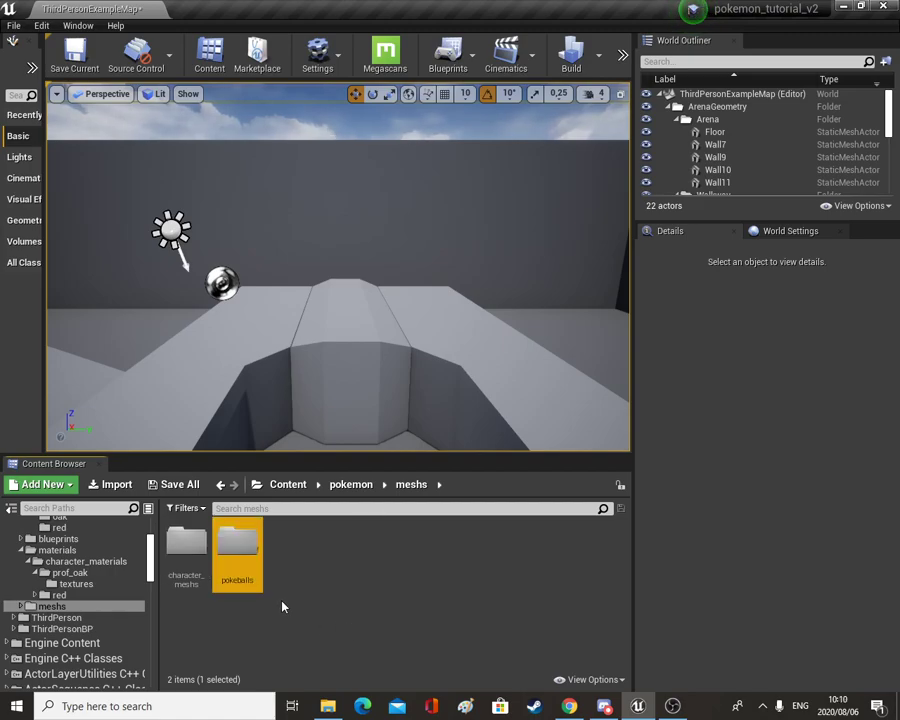
- Open the PokeBalls source folder in File Explorer, then the new pokeballs folder in the Unreal content browser
left_click(343, 710)
double_click(372, 266)
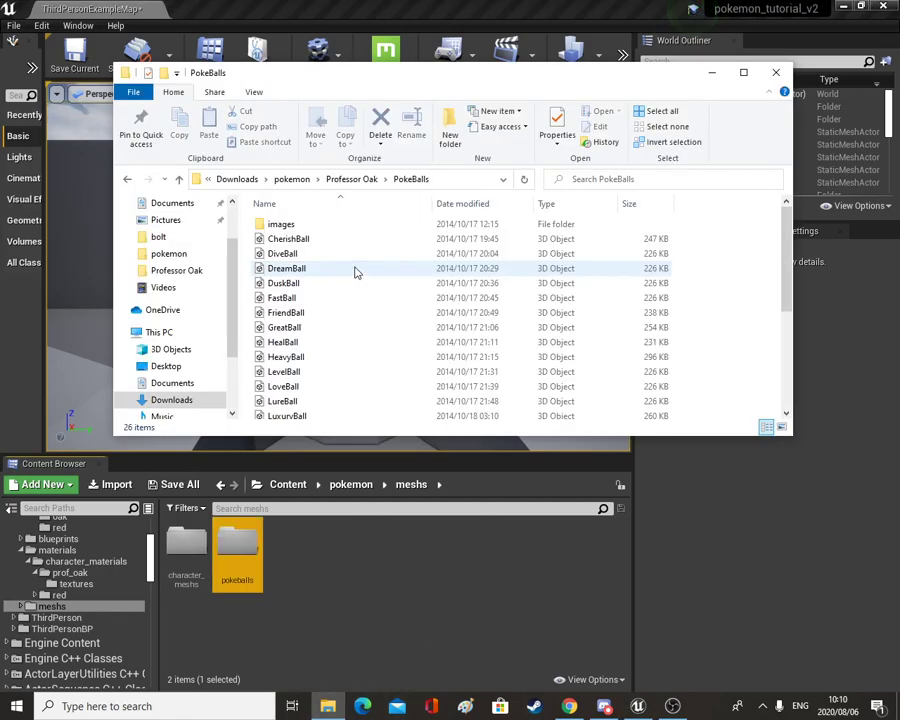
left_click(281, 228)
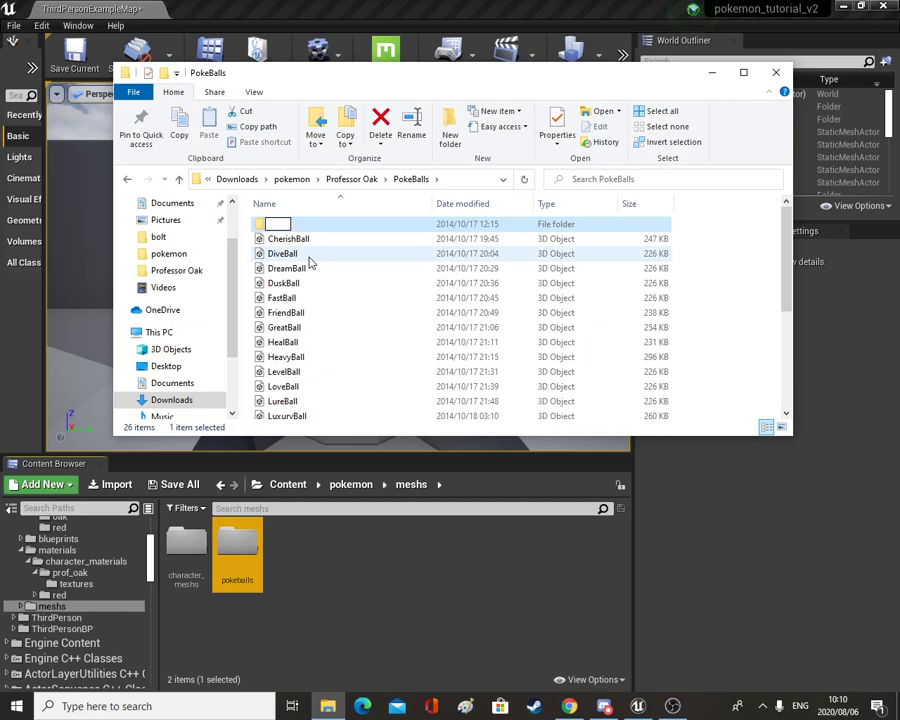
left_click(310, 261)
left_click(316, 643)
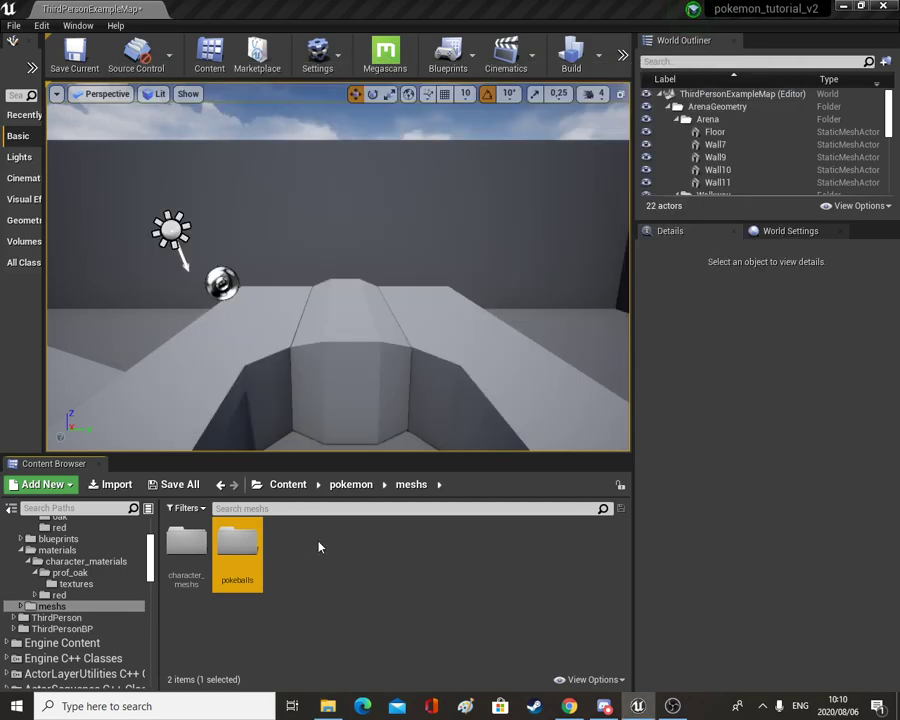
scroll(80, 626, "up", 4)
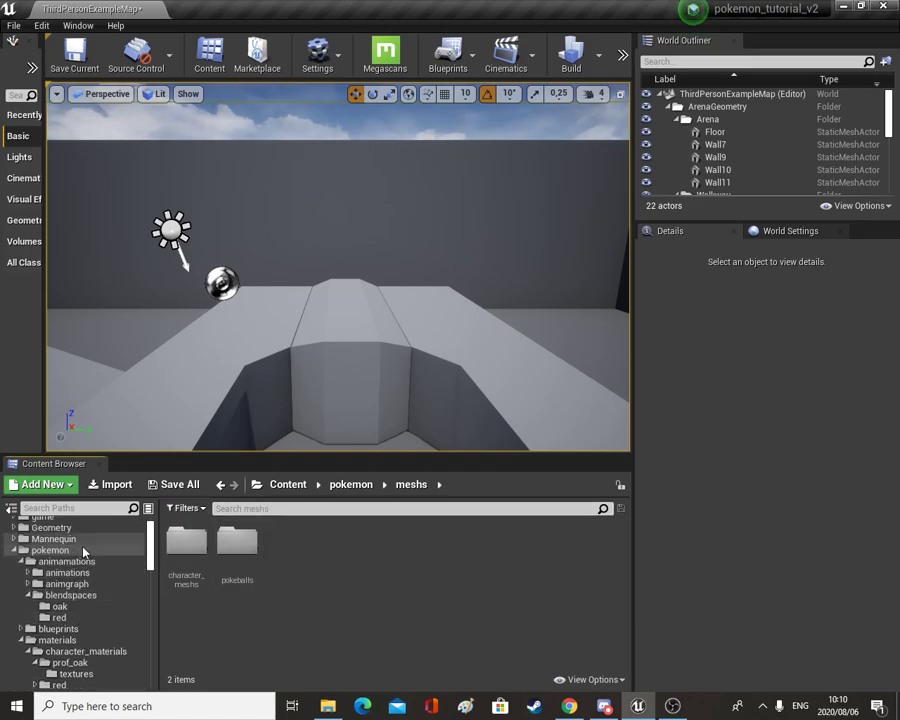
double_click(250, 555)
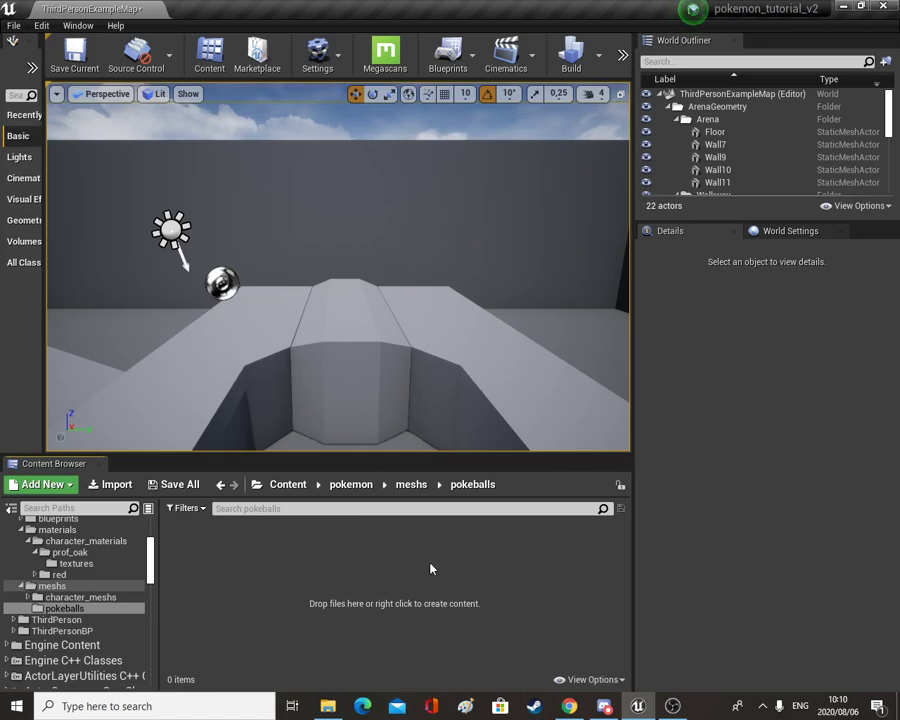
- Import every ball FBX file from the PokeBalls source folder into pokemon/meshs/pokeballs as skeletal meshes, applying the shown import options to all
left_click(326, 705)
left_click(285, 236)
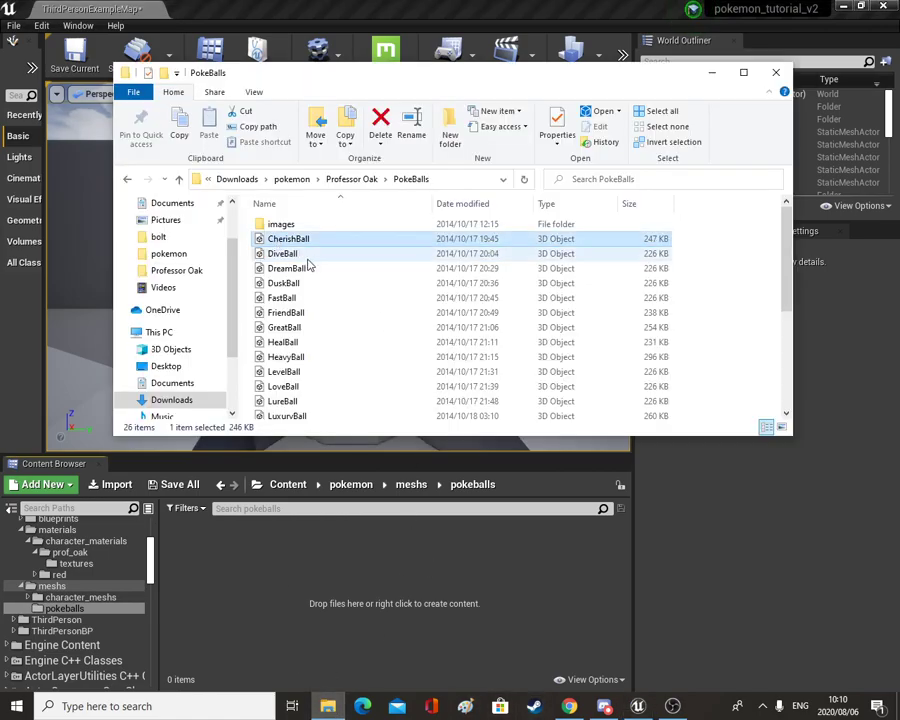
scroll(310, 264, "down", 4)
scroll(316, 290, "down", 1)
left_click(317, 414, "shift")
scroll(337, 337, "up", 4)
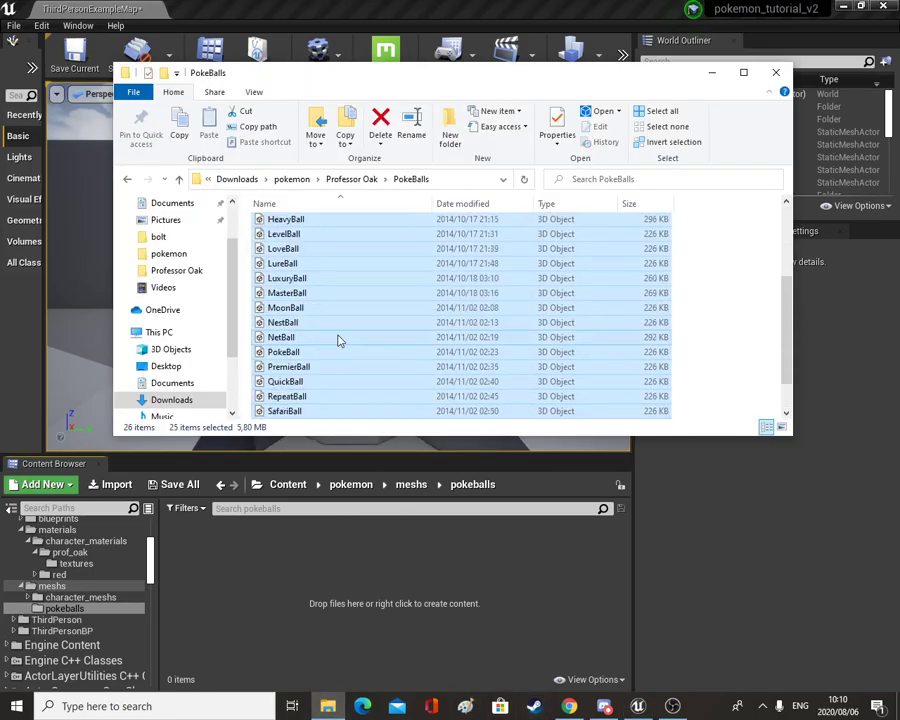
left_click_drag(283, 254, 302, 562)
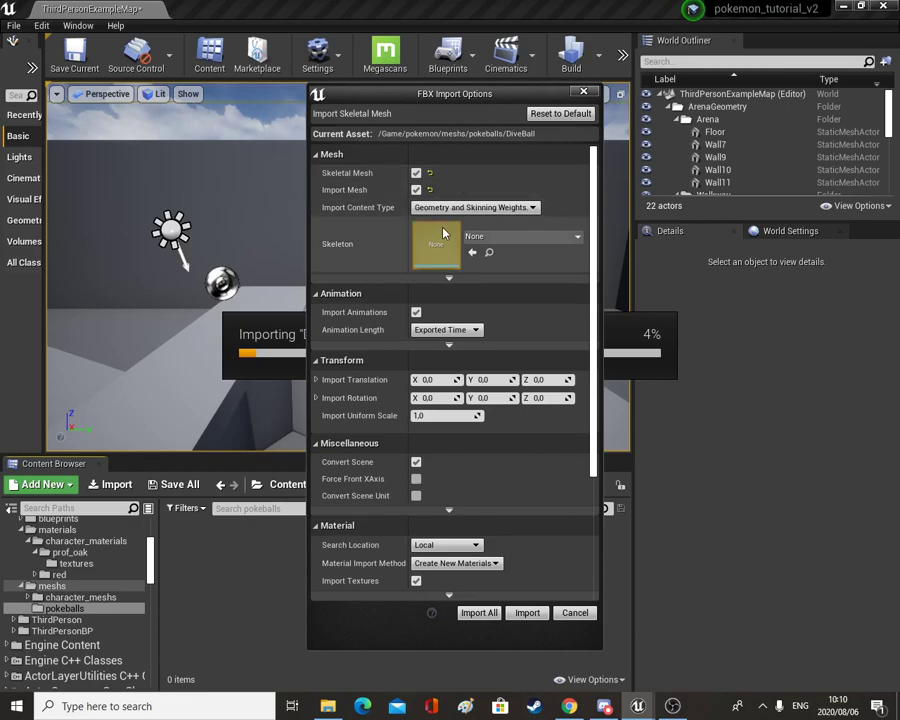
left_click(479, 613)
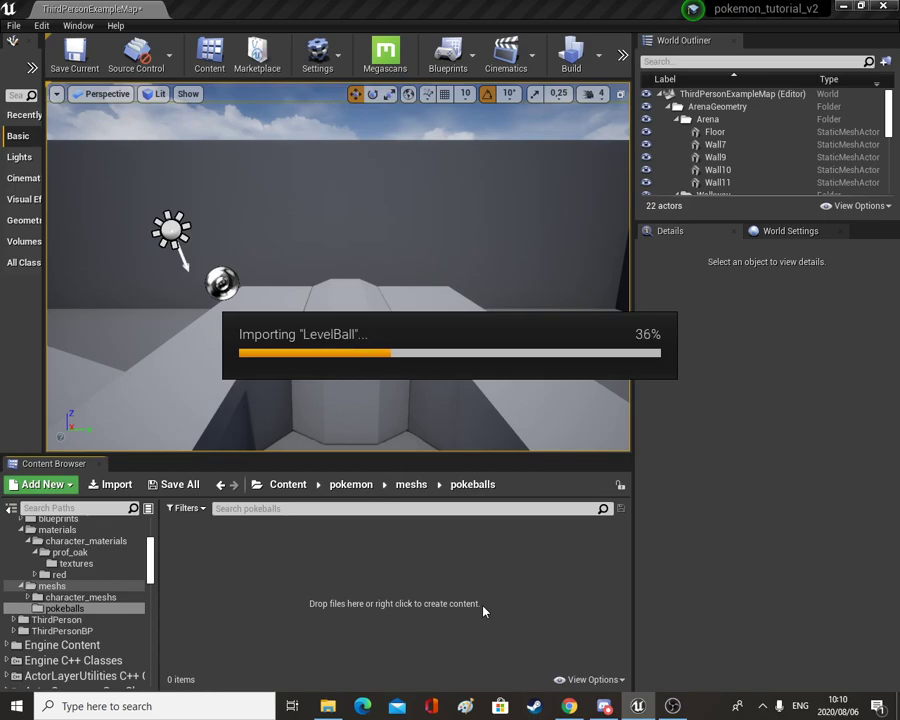
left_click(674, 706)
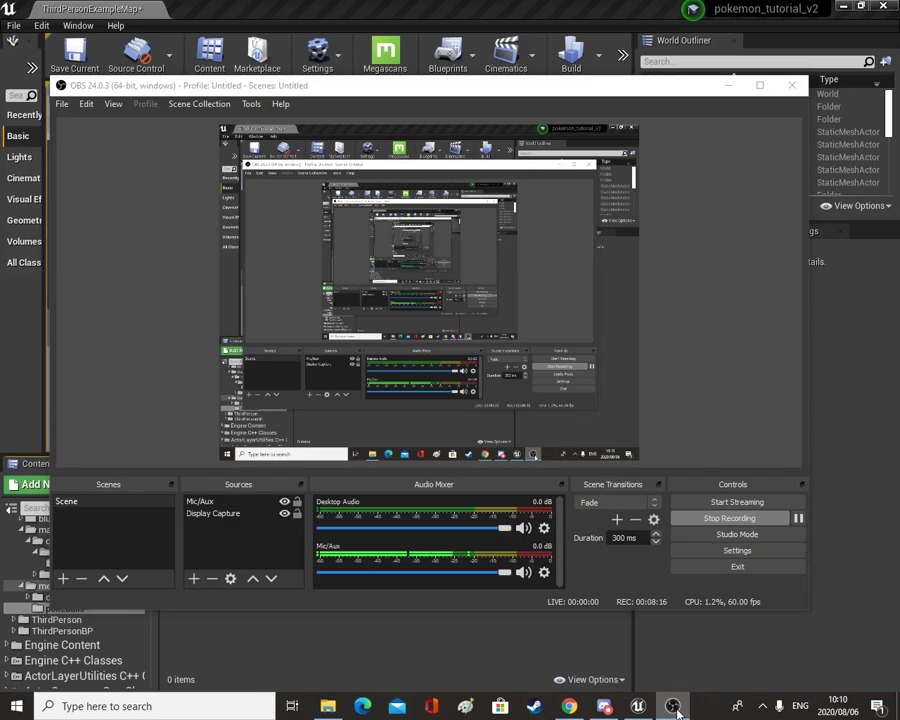
left_click(676, 709)
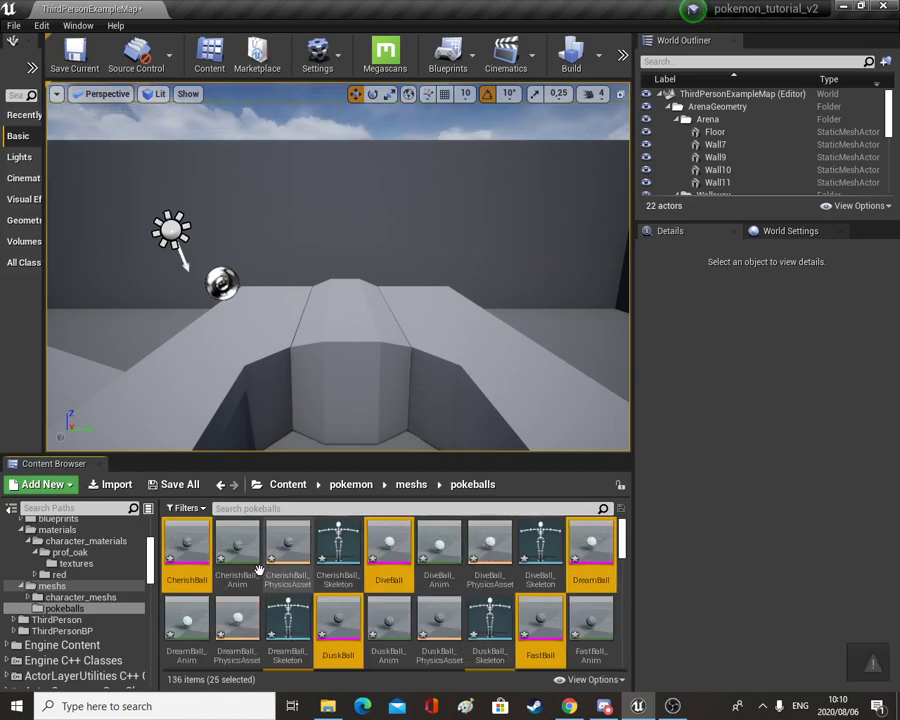
- Look through the imported ball meshes, skeletons, materials and textures in the pokeballs folder
scroll(430, 575, "down", 3)
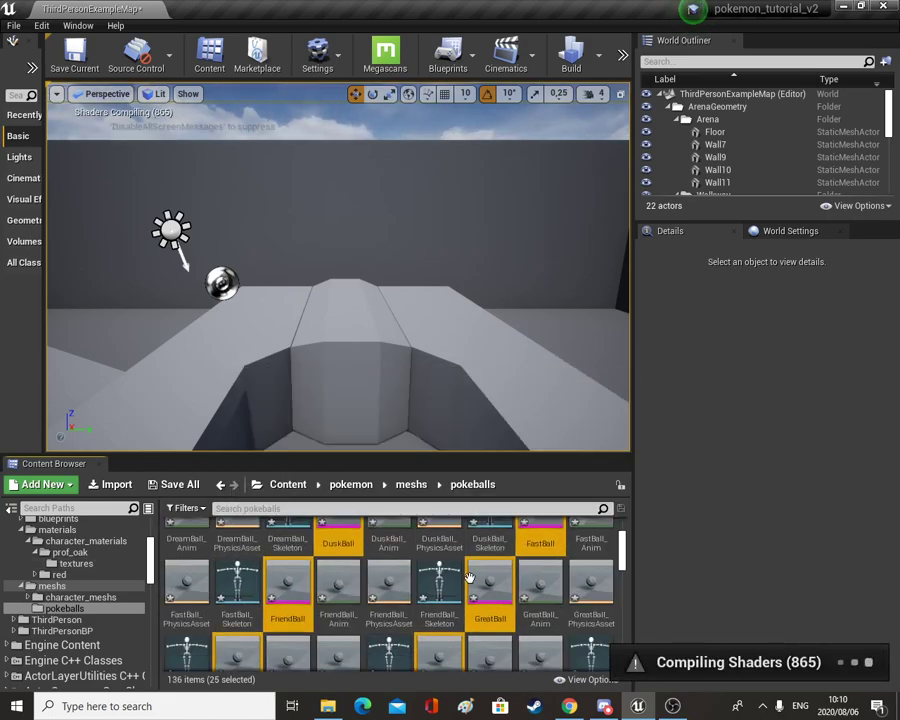
scroll(485, 585, "down", 5)
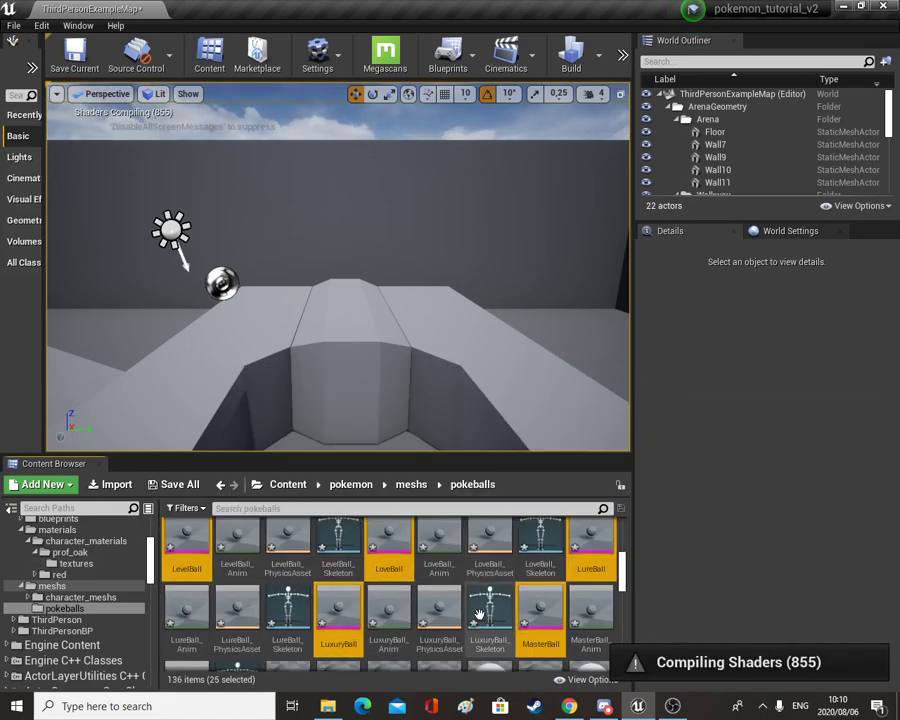
scroll(478, 614, "down", 5)
scroll(476, 612, "down", 2)
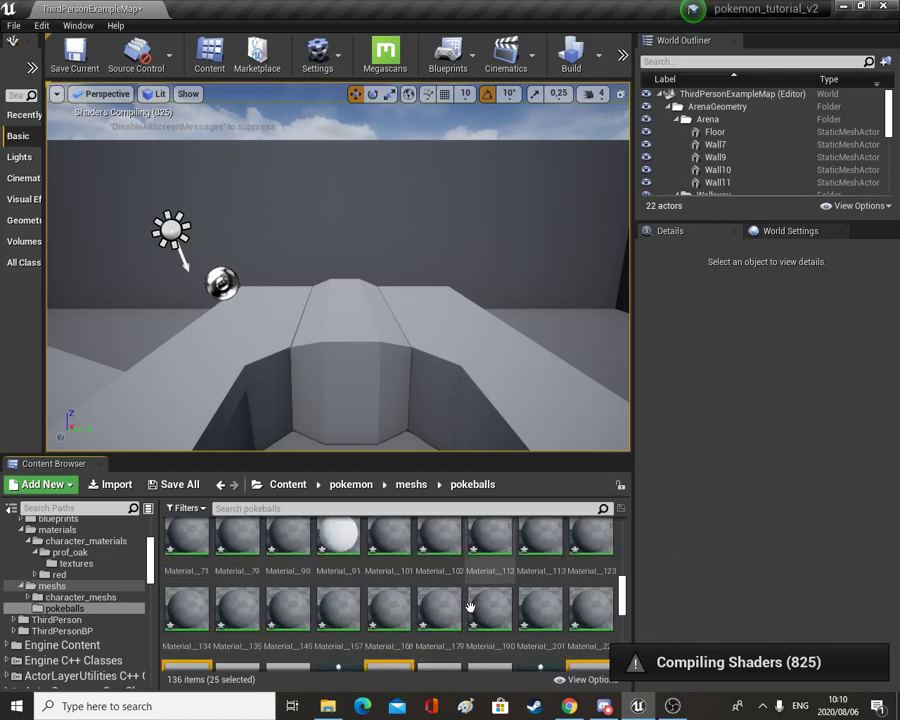
scroll(470, 606, "down", 6)
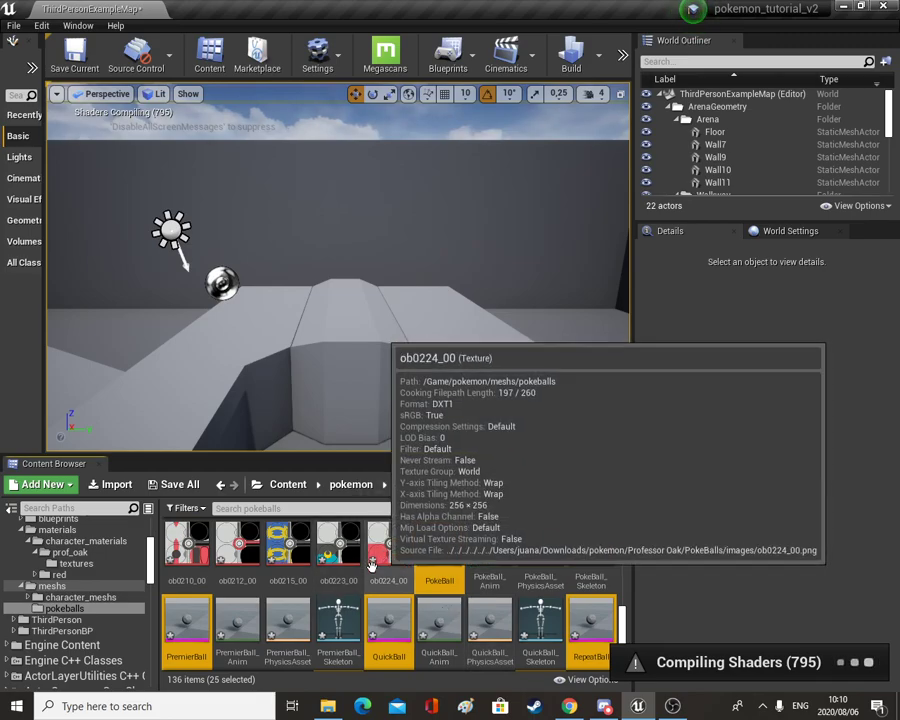
scroll(300, 600, "up", 4)
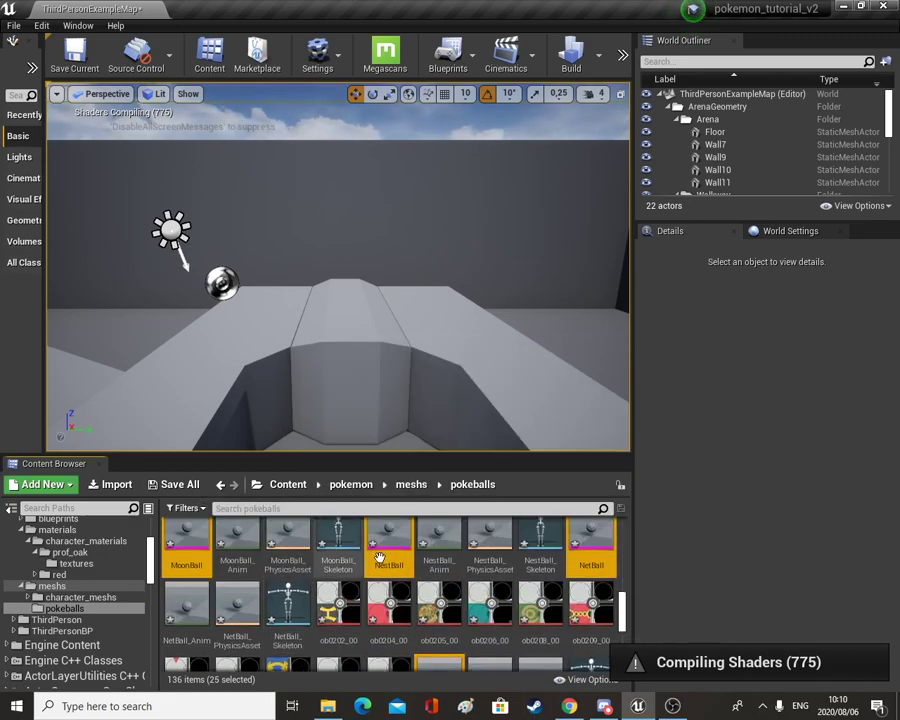
left_click(338, 600)
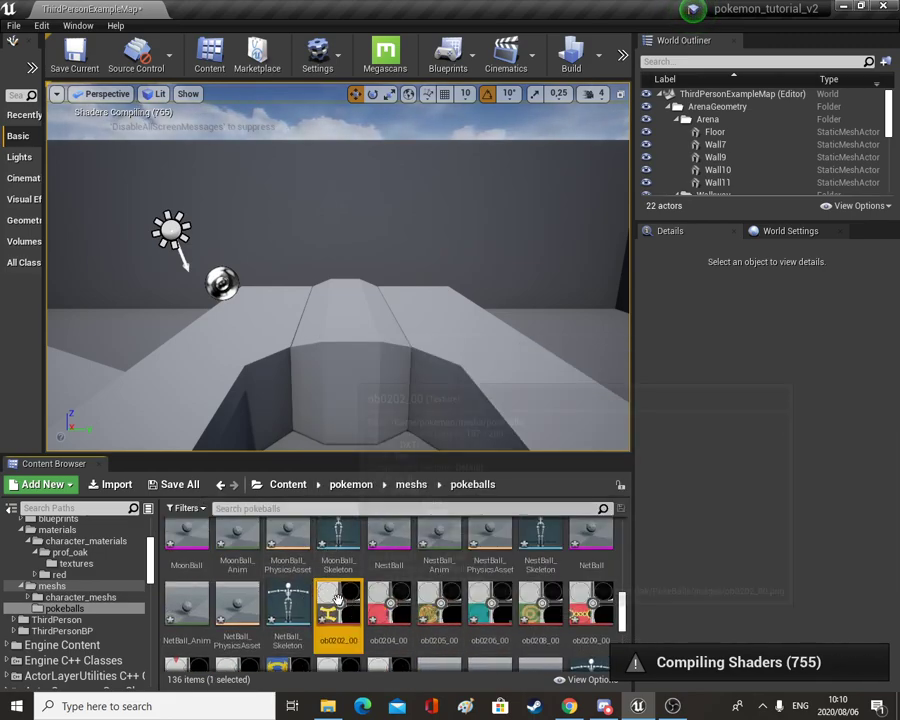
scroll(485, 605, "up", 1)
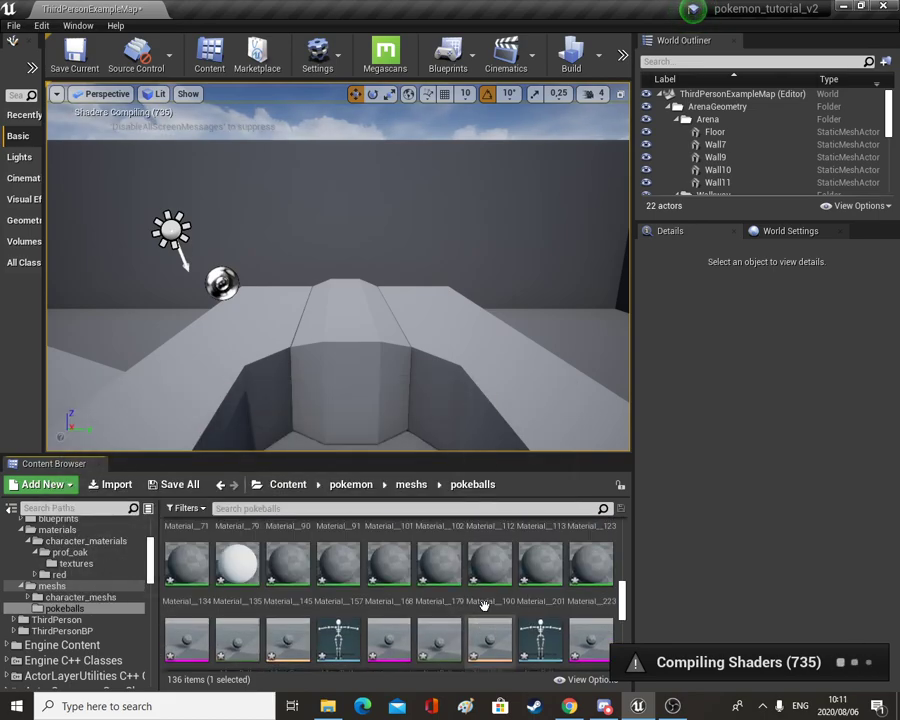
scroll(385, 619, "up", 5)
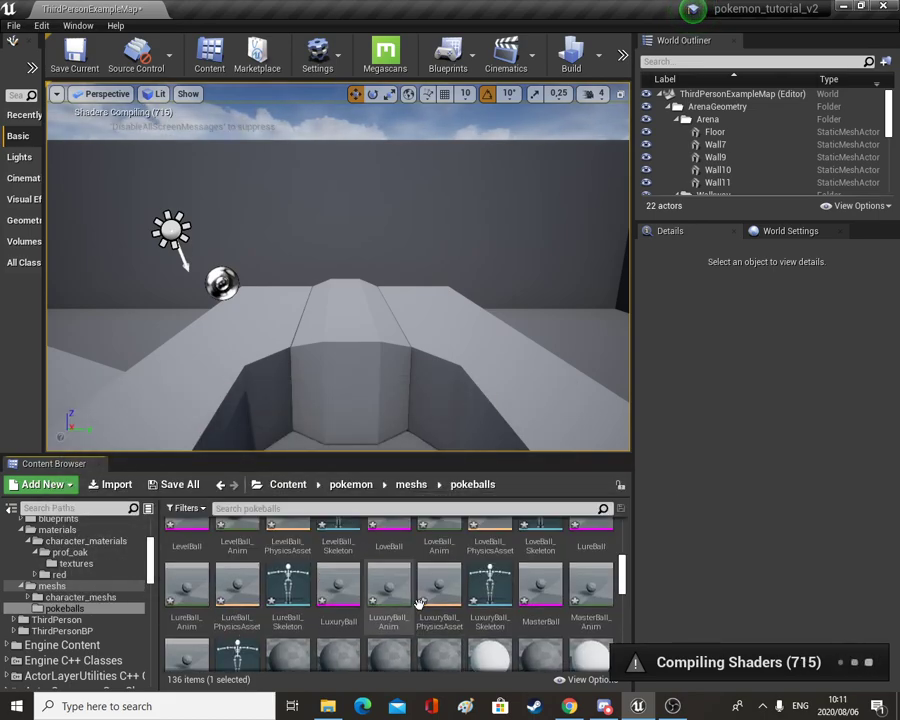
scroll(430, 598, "up", 2)
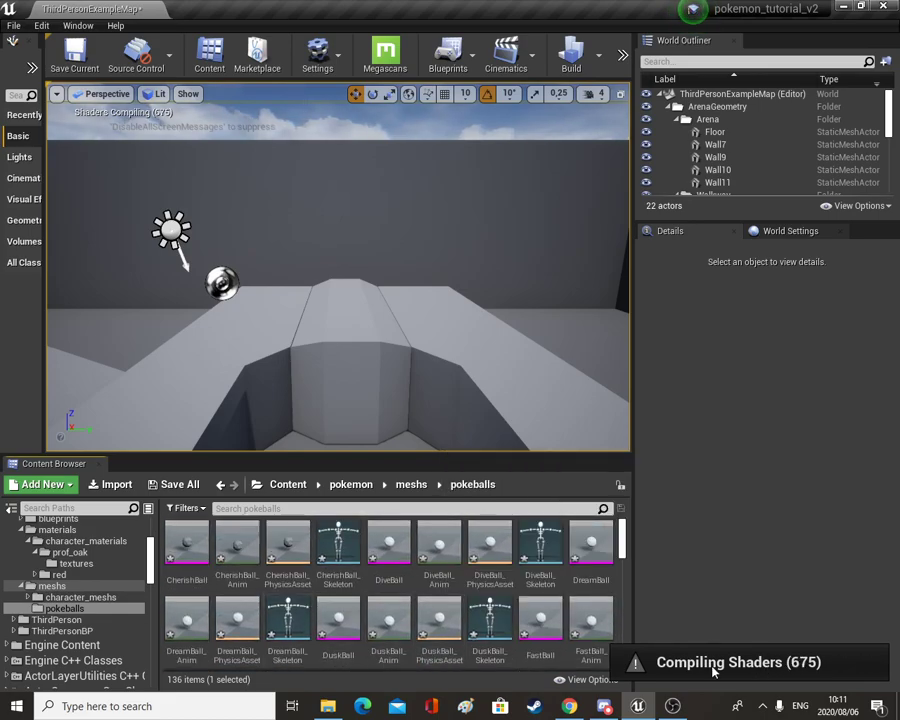
scroll(449, 617, "down", 2)
scroll(449, 617, "down", 5)
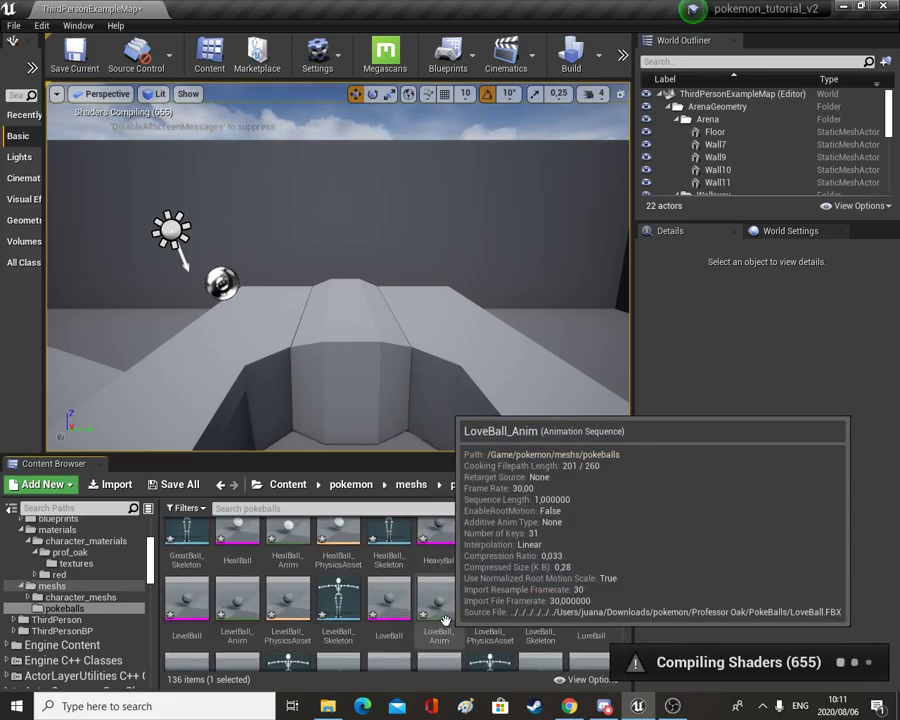
scroll(432, 598, "down", 4)
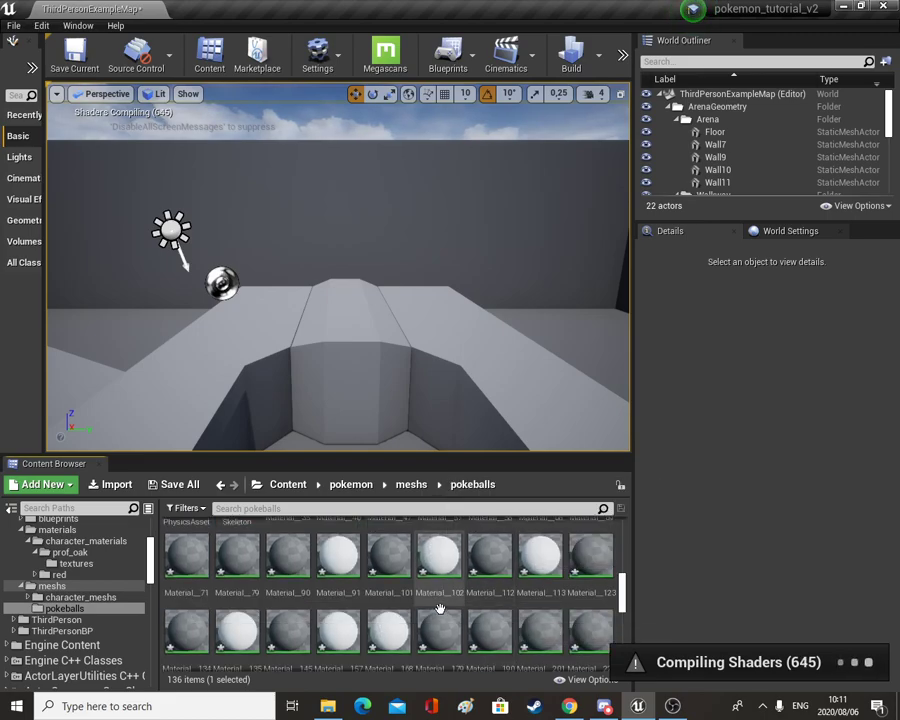
scroll(463, 614, "down", 1)
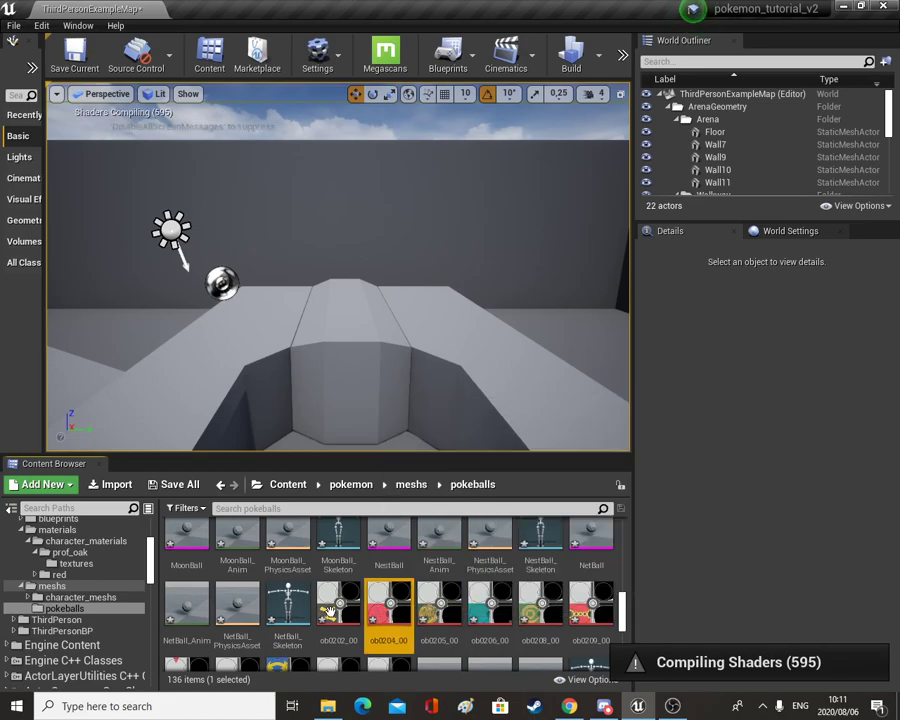
left_click(340, 600)
scroll(420, 590, "down", 1)
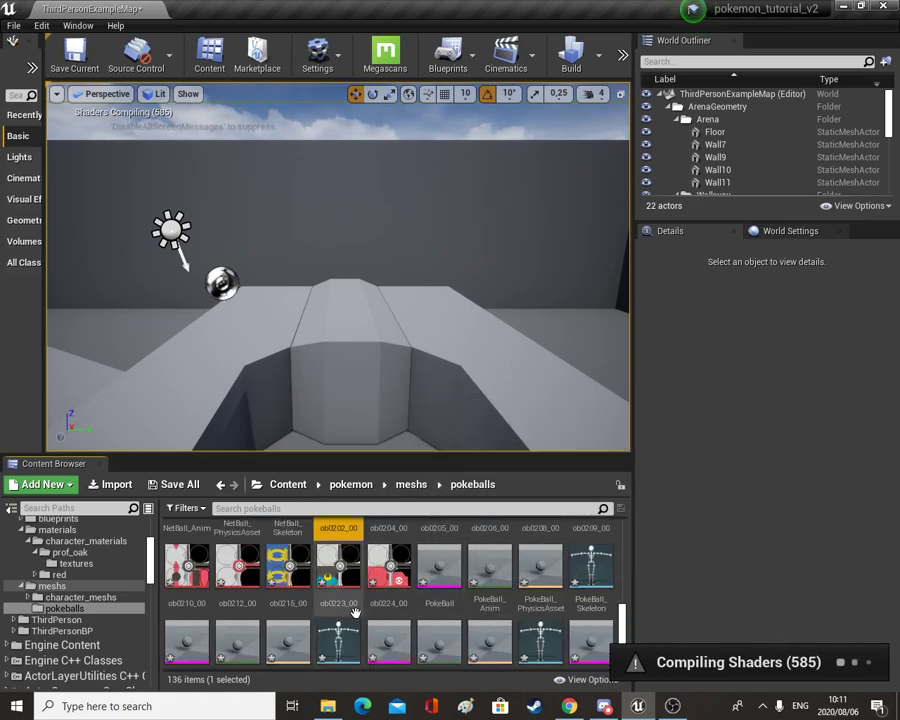
scroll(400, 600, "down", 5)
scroll(364, 626, "up", 4)
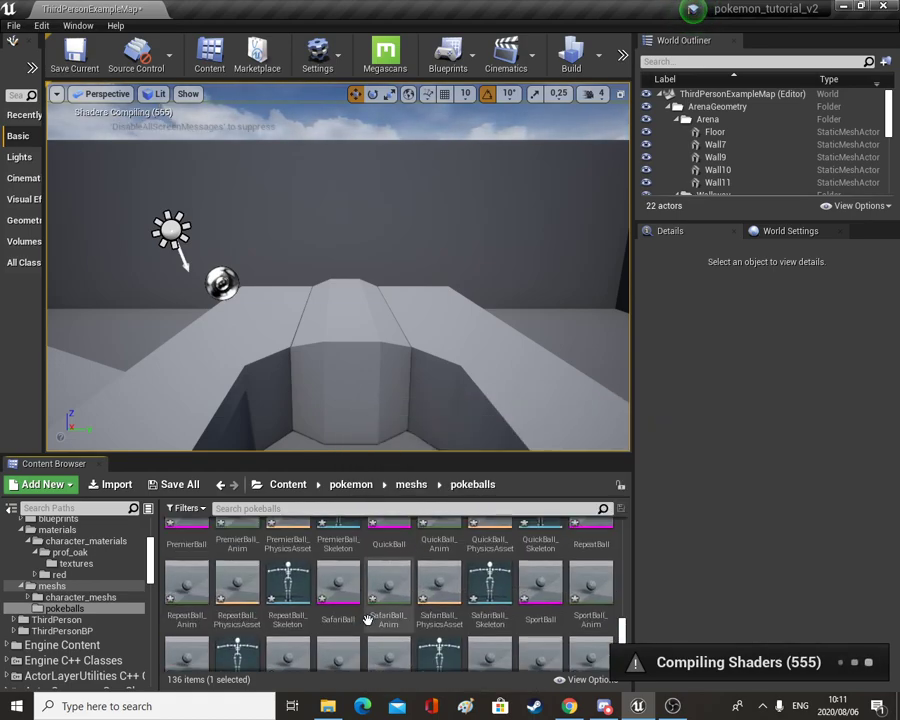
scroll(420, 605, "up", 4)
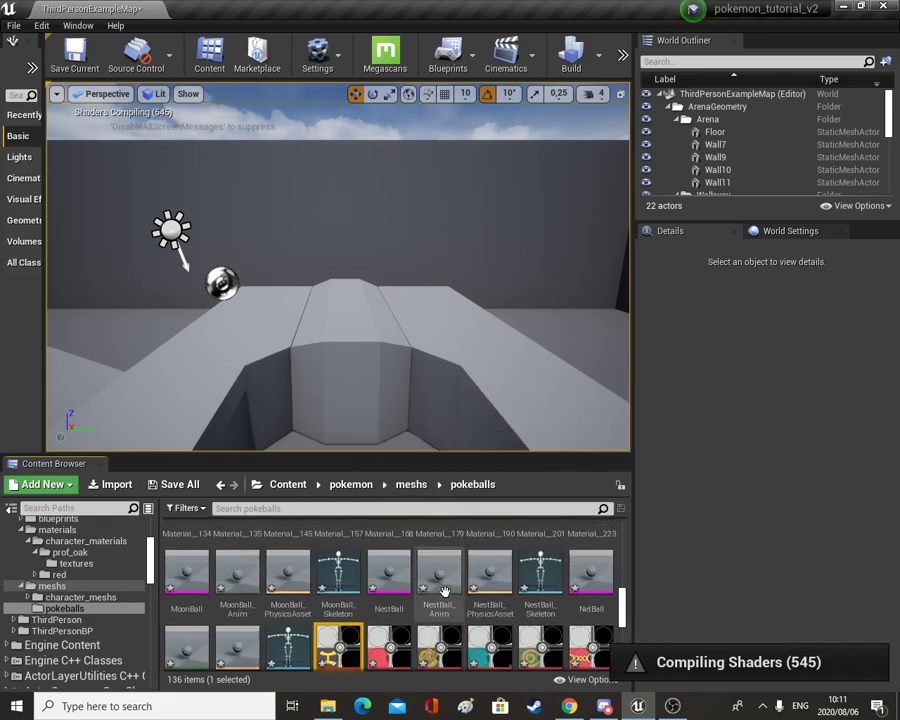
scroll(446, 593, "up", 3)
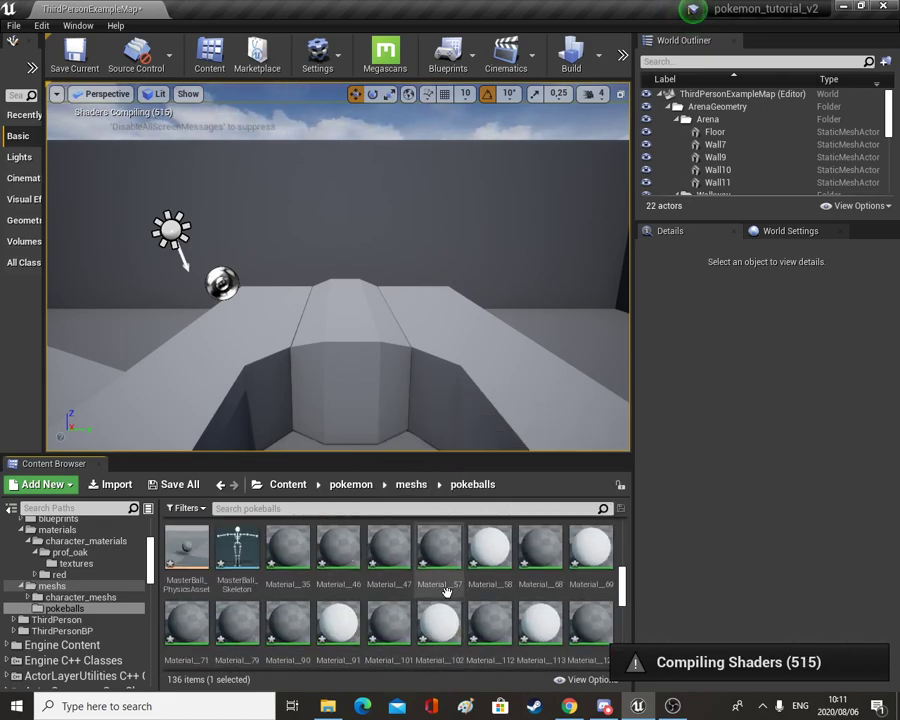
scroll(332, 592, "up", 1)
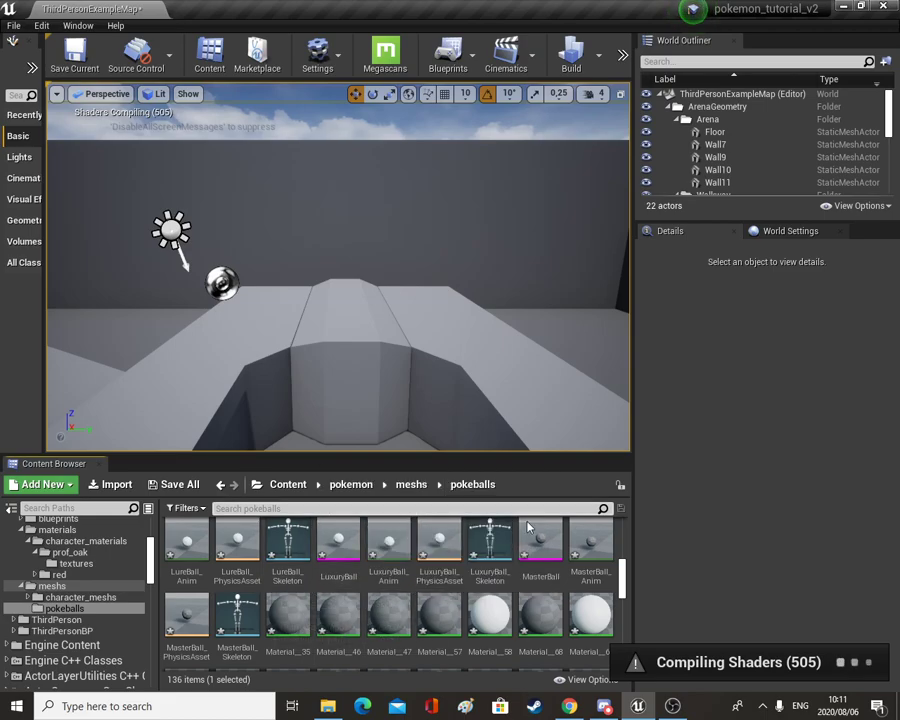
- Reposition the Texture Sample node beside the main node in Material__35 and apply the changes to the original material when closing it
double_click(287, 614)
scroll(622, 277, "down", 1)
right_click_drag(622, 277, 470, 449)
left_click_drag(448, 352, 208, 482)
left_click(113, 594)
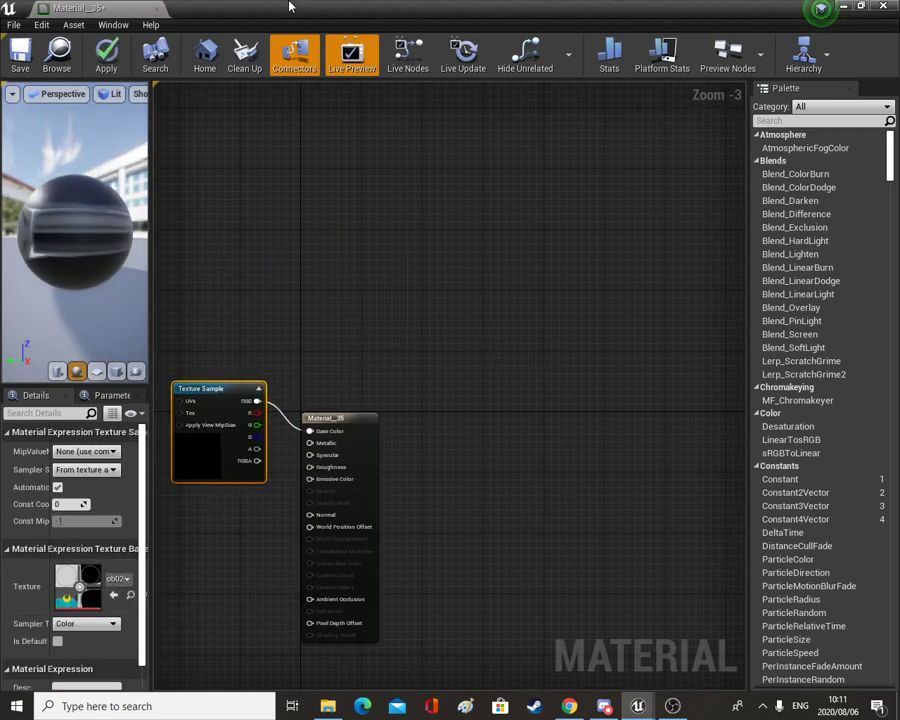
left_click(157, 8)
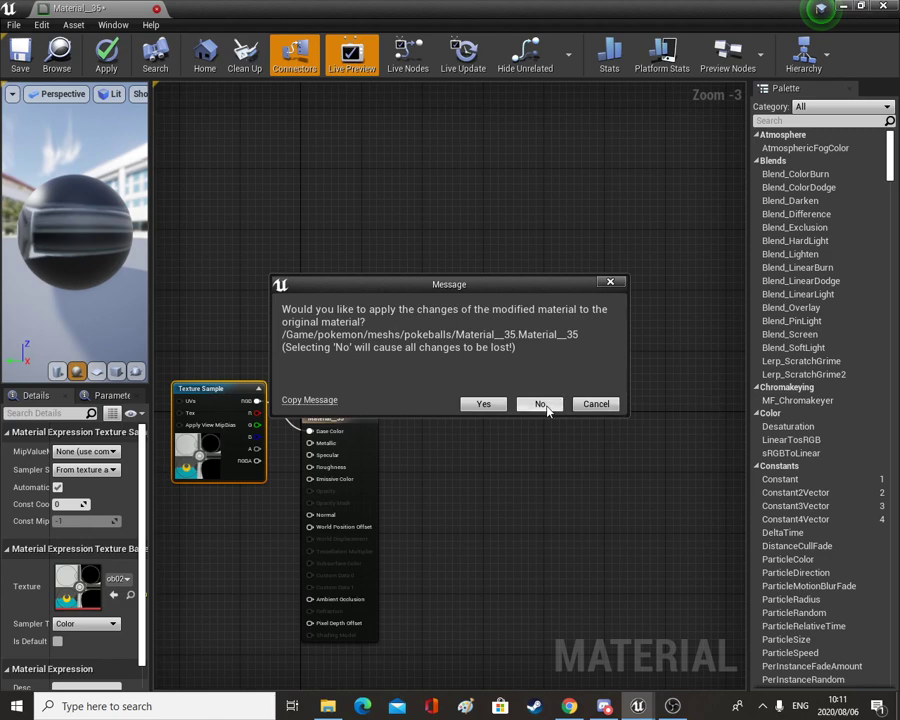
left_click(484, 404)
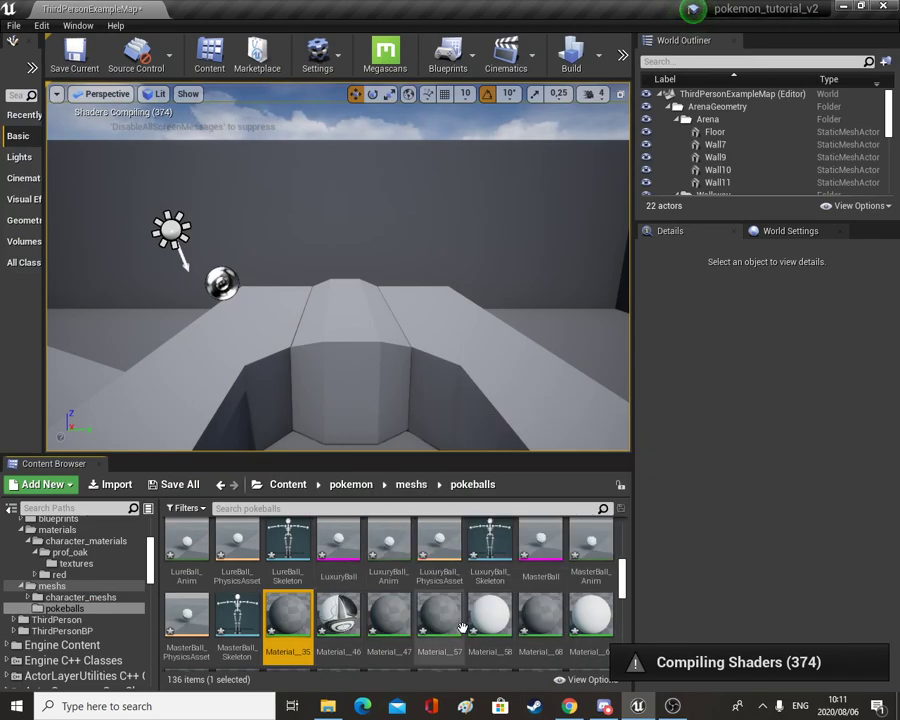
- Check the thumbnails of the ball materials, textures and meshes in the pokeballs folder as the shaders compile
scroll(463, 628, "down", 2)
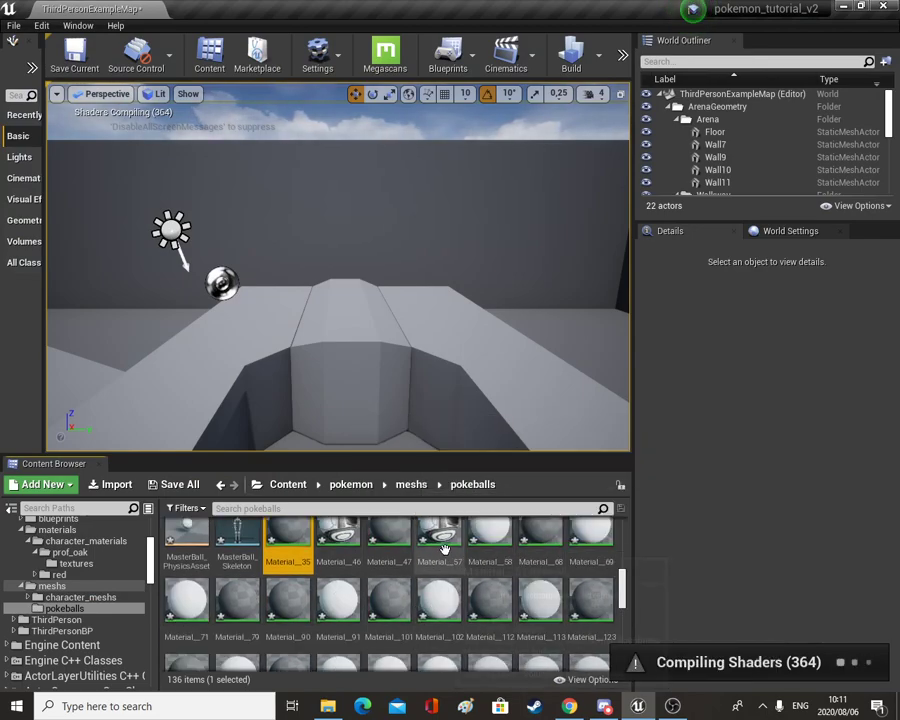
scroll(445, 548, "down", 5)
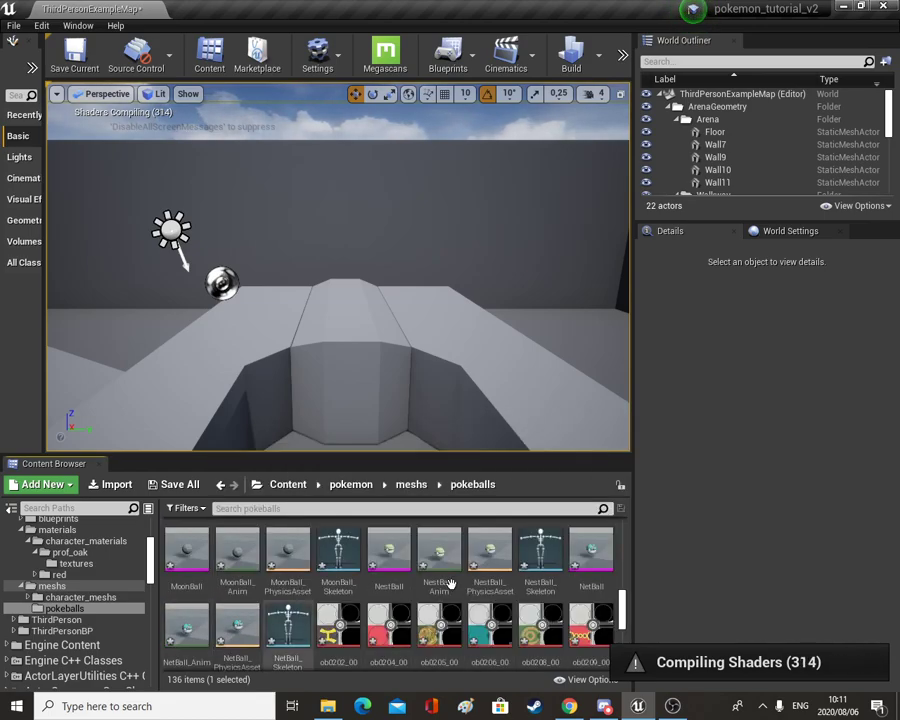
scroll(425, 590, "down", 3)
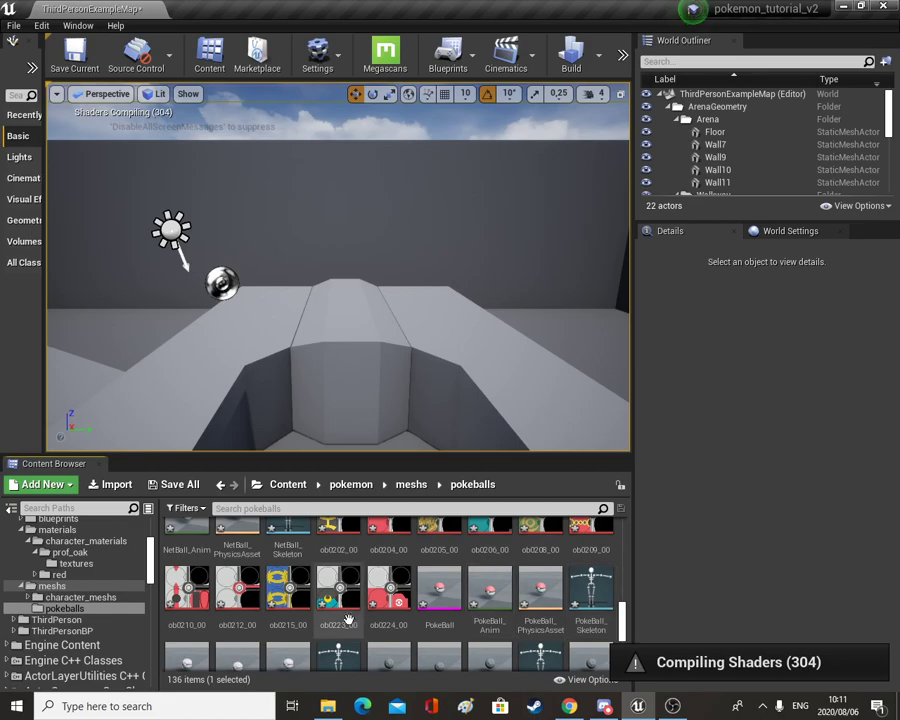
scroll(400, 615, "down", 2)
scroll(447, 622, "up", 2)
scroll(447, 622, "up", 8)
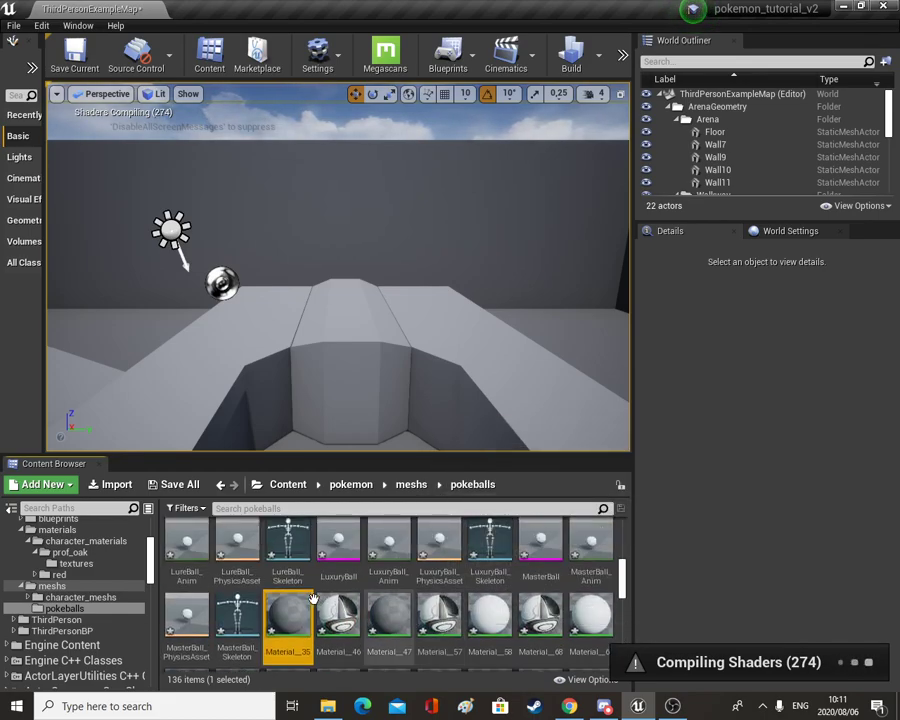
scroll(490, 622, "down", 5)
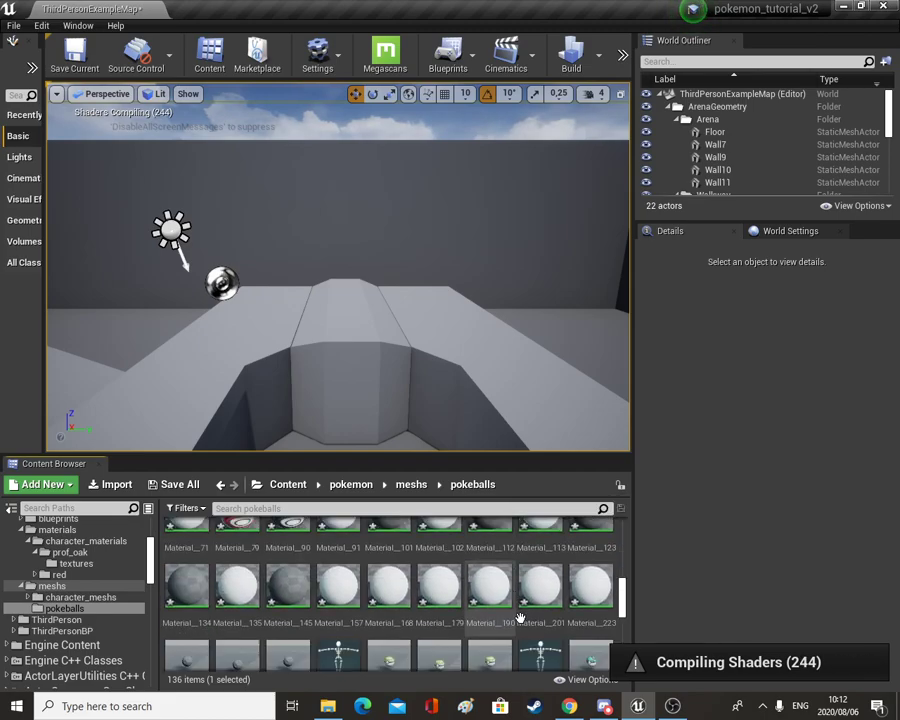
scroll(483, 581, "up", 3)
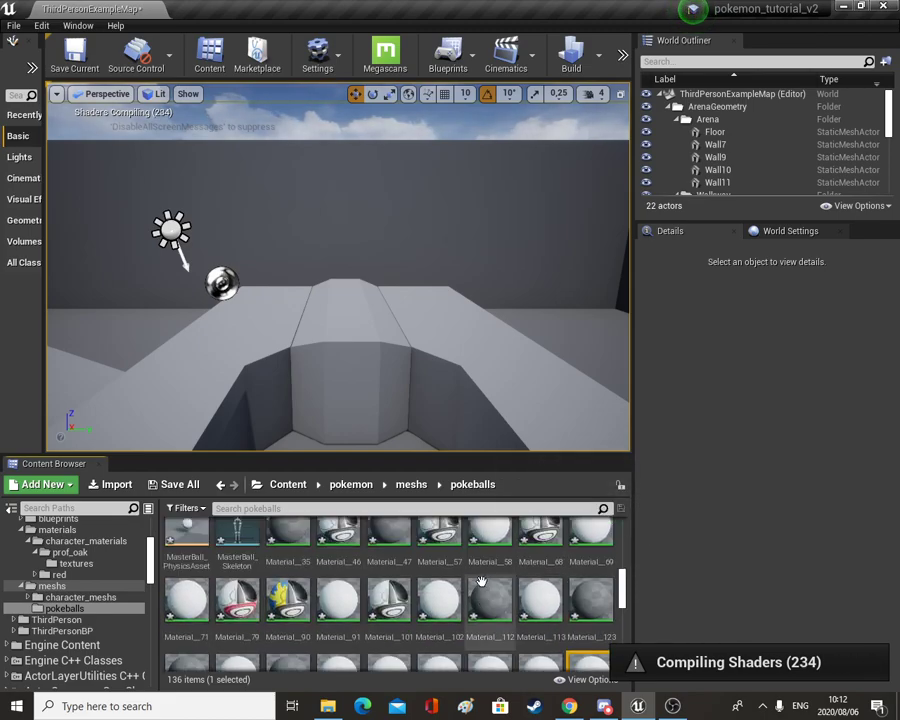
scroll(483, 581, "up", 3)
scroll(555, 601, "down", 7)
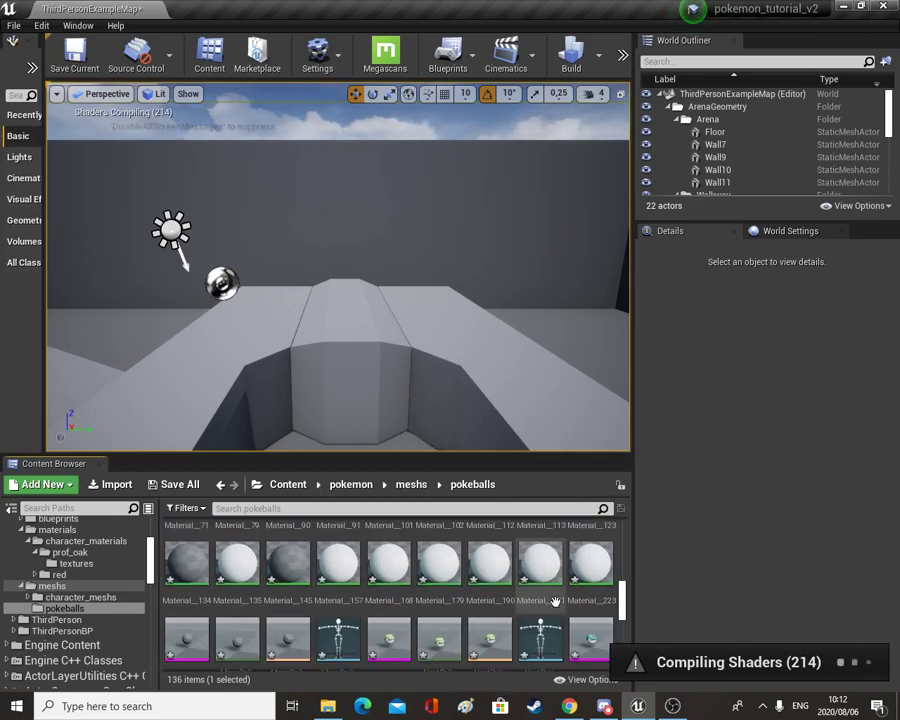
- Create a folder named POKEBALL_MATERIALS inside pokemon/materials and open it
scroll(90, 540, "up", 1)
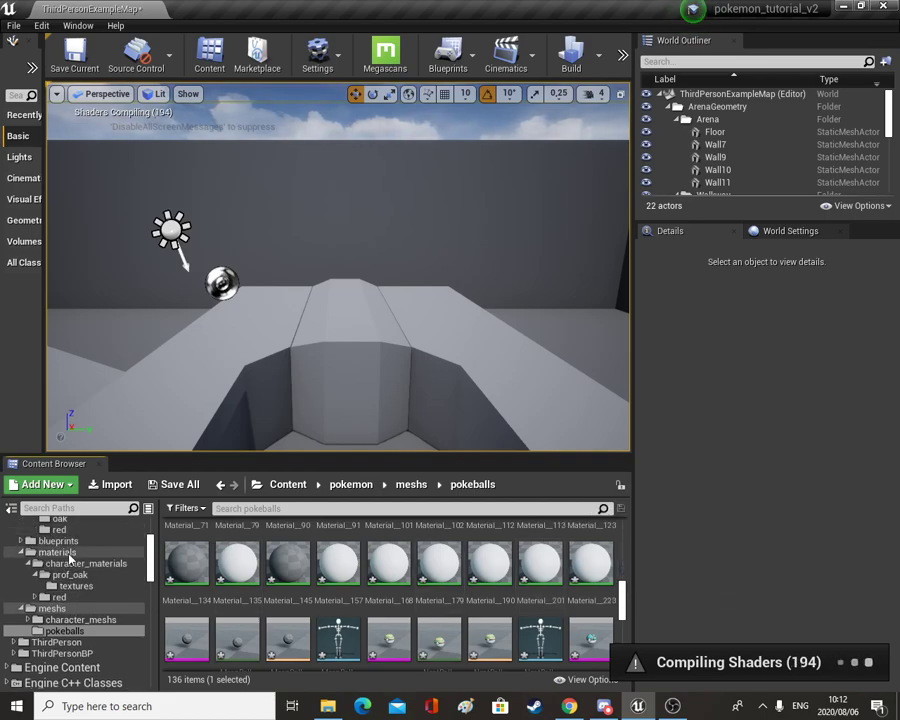
left_click(57, 552)
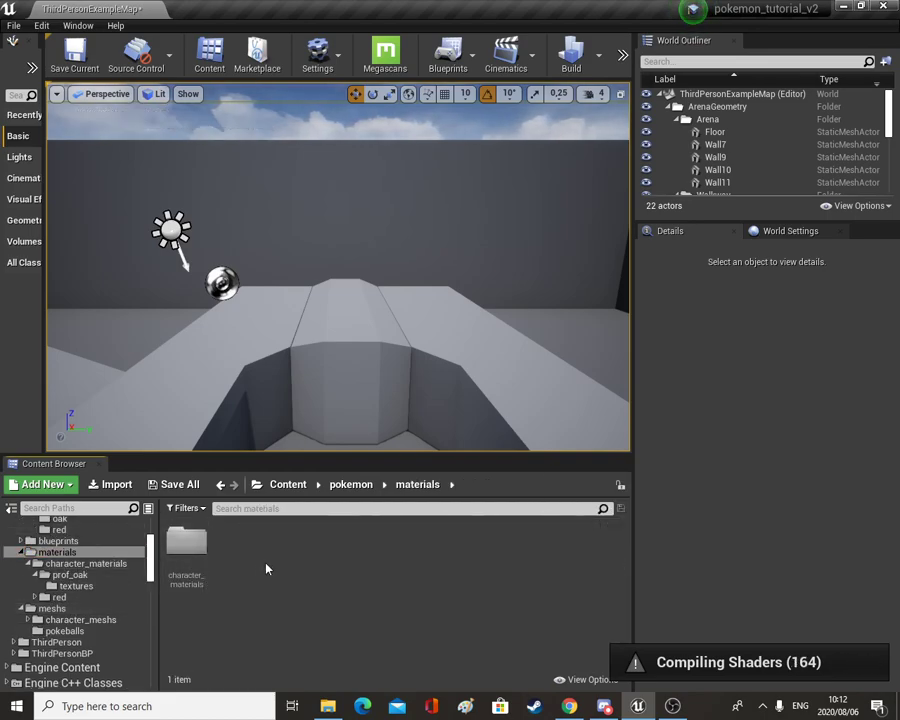
right_click(265, 569)
left_click(331, 136)
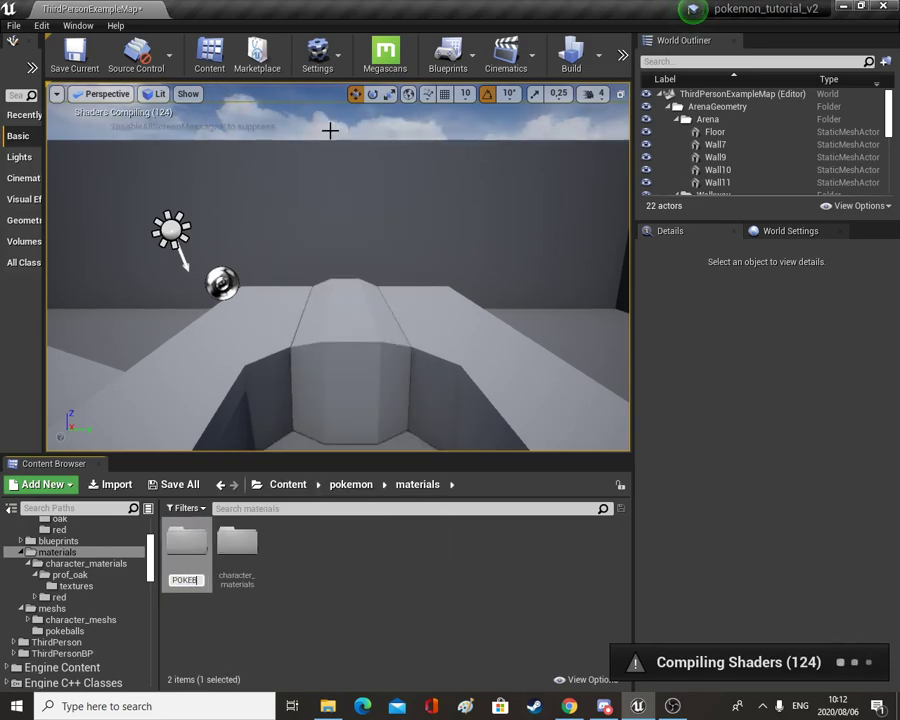
type("POKEBALL_MATERIALS")
key("Return")
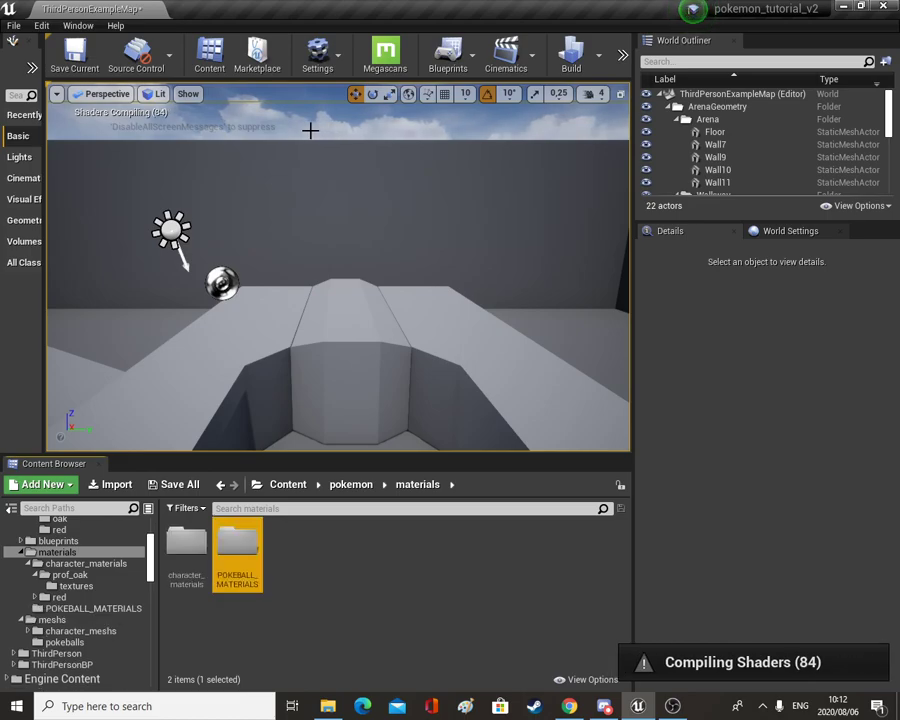
double_click(241, 550)
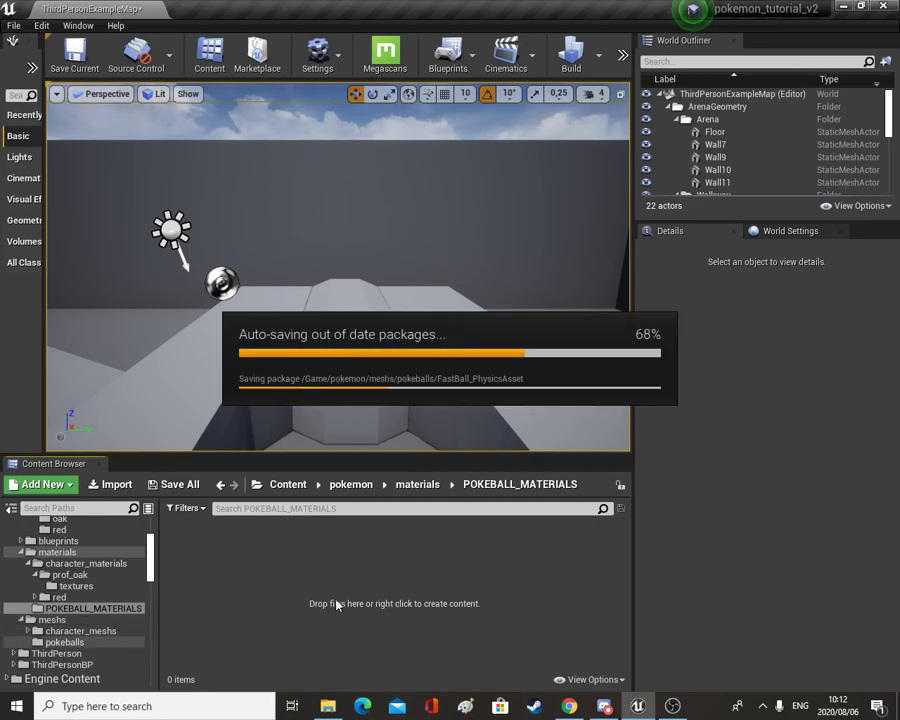
- Move all ball materials from Material__35 through Material__223 out of meshs/pokeballs into the POKEBALL_MATERIALS folder
left_click(80, 643)
scroll(380, 625, "down", 8)
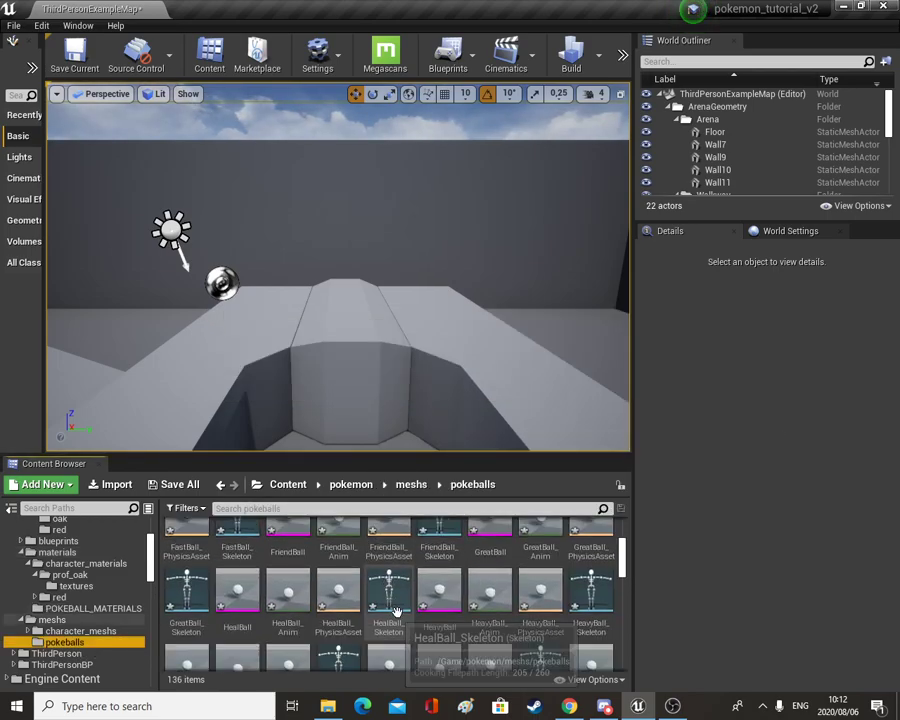
scroll(398, 609, "down", 2)
left_click(287, 598)
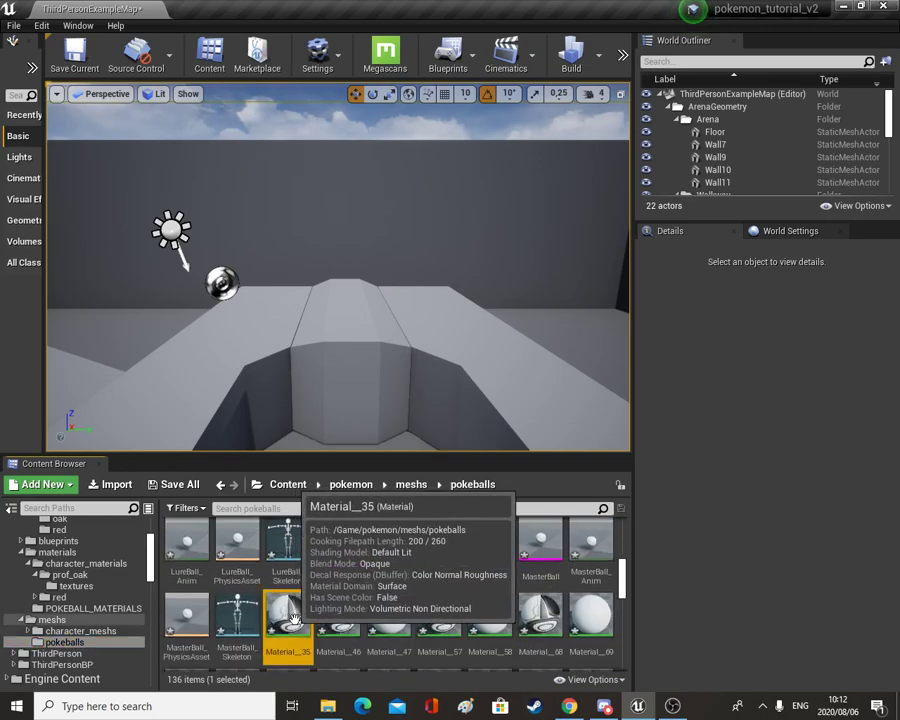
scroll(413, 603, "down", 6)
scroll(413, 603, "down", 1)
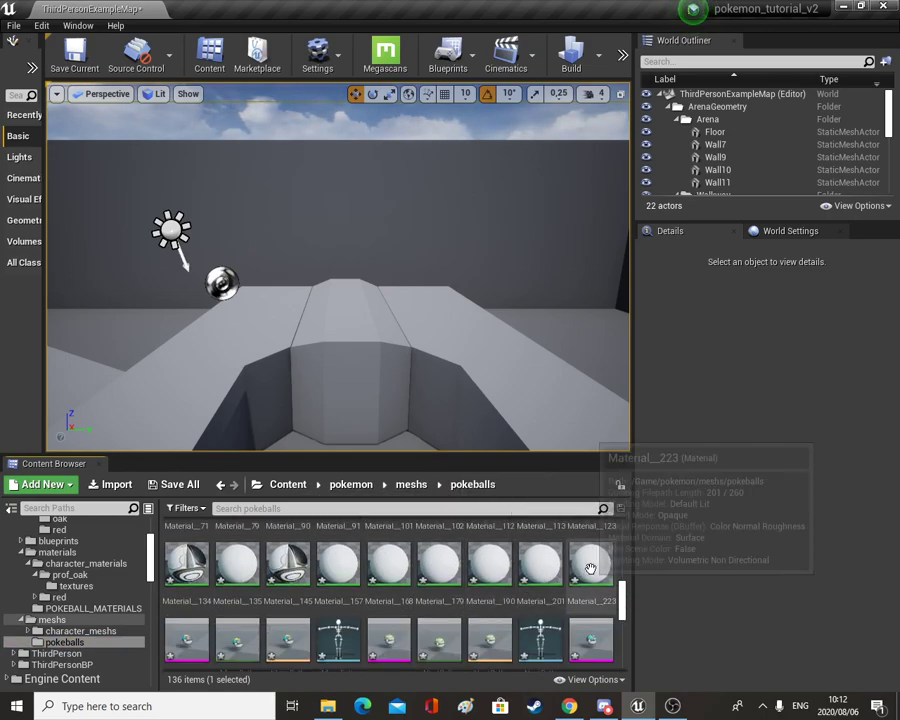
left_click(590, 562, "shift")
scroll(440, 590, "down", 8)
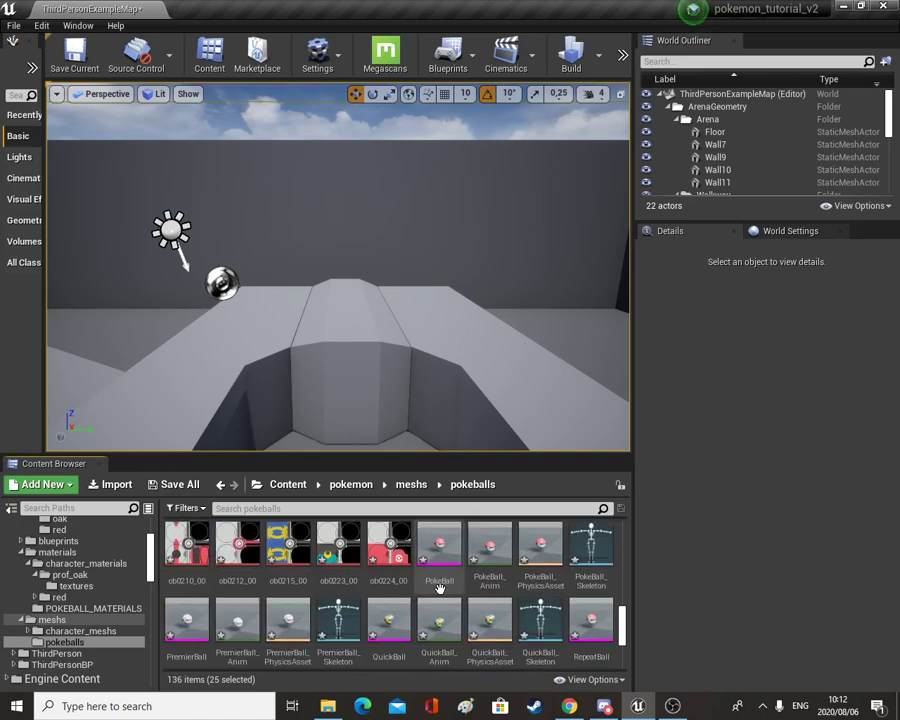
scroll(446, 585, "down", 2)
scroll(380, 585, "up", 6)
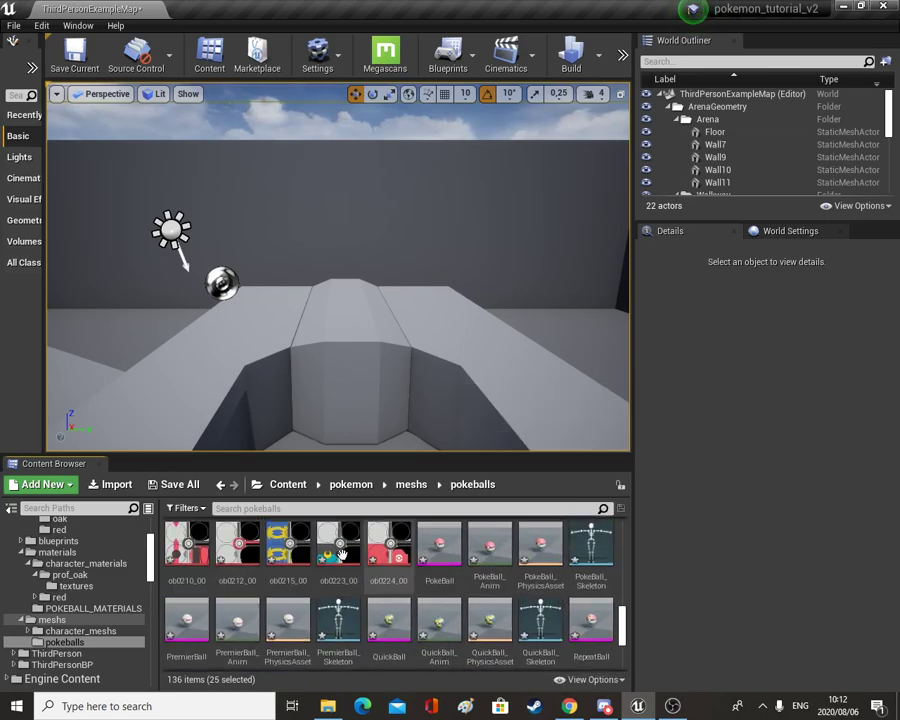
scroll(291, 584, "up", 2)
left_click_drag(290, 570, 97, 609)
left_click(140, 629)
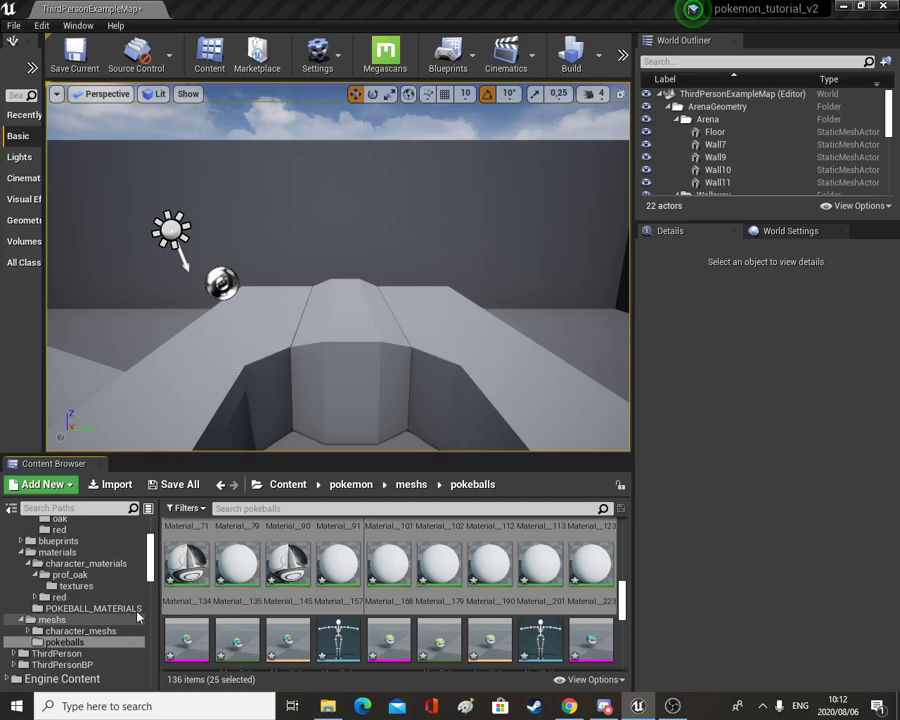
- Move the ball textures ob0202_00 through ob0224_00 from meshs/pokeballs into the POKEBALL_MATERIALS folder
left_click(440, 540)
left_click(480, 632, "shift")
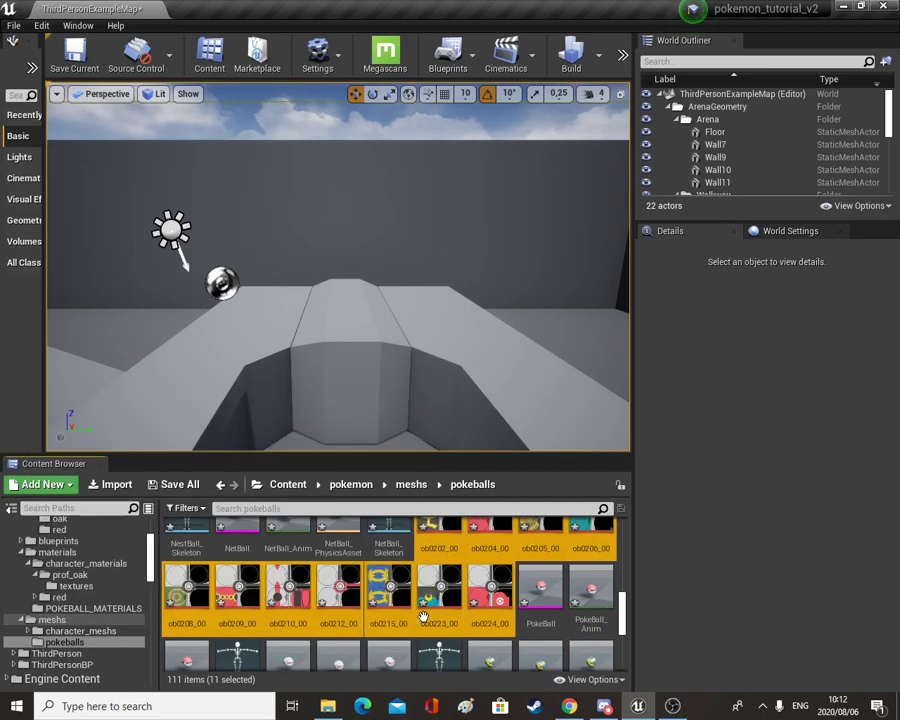
left_click_drag(440, 590, 90, 610)
left_click(118, 627)
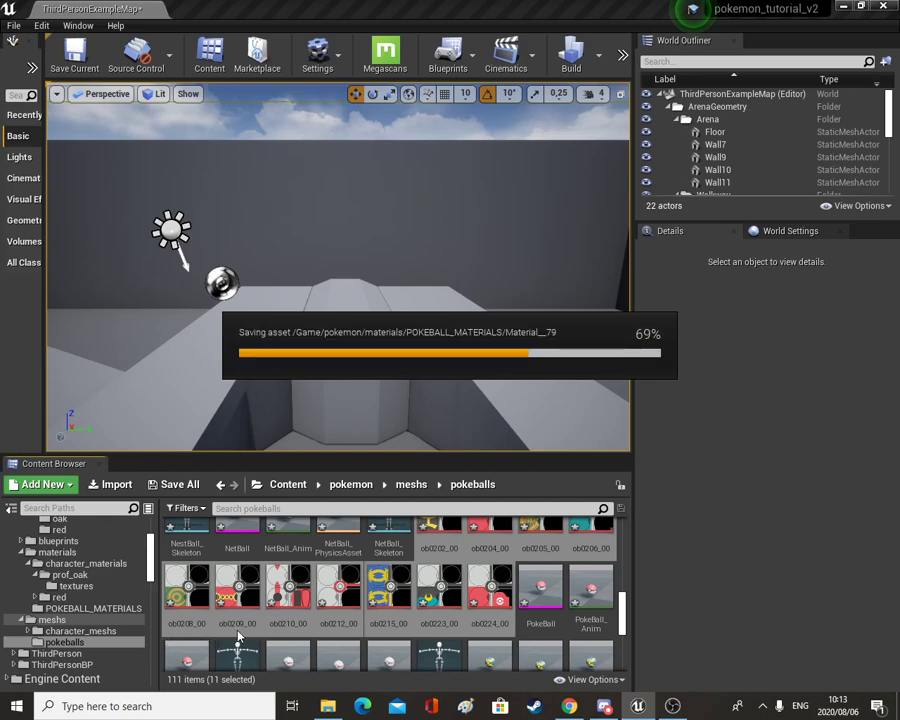
- Force-delete every ball animation sequence, from CherishBall_Anim through UltraBall_Anim, in the meshs/pokeballs folder
scroll(344, 620, "up", 10)
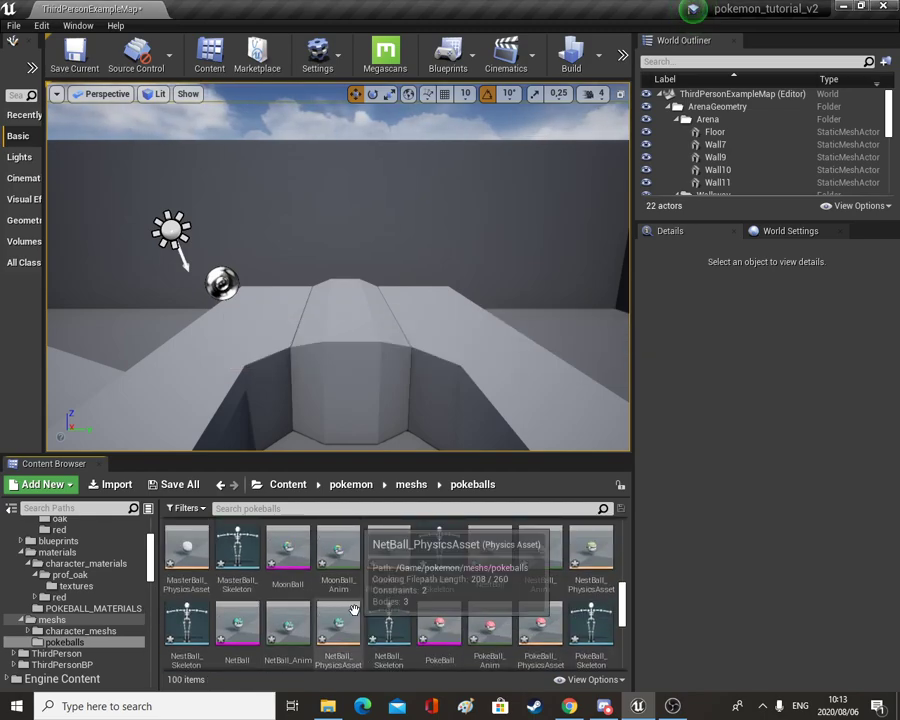
scroll(358, 603, "up", 2)
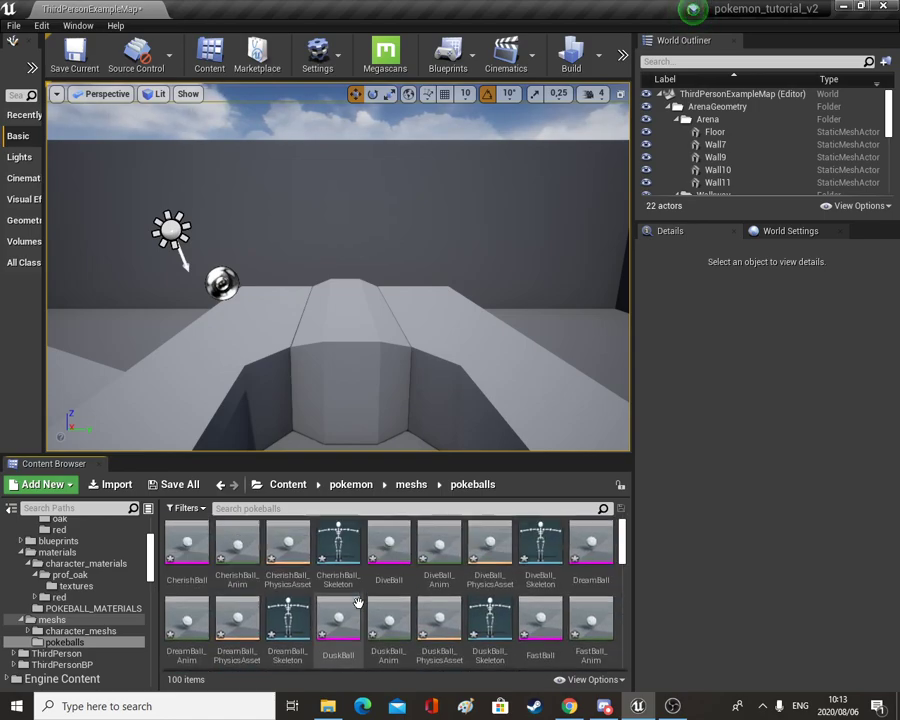
left_click(237, 545)
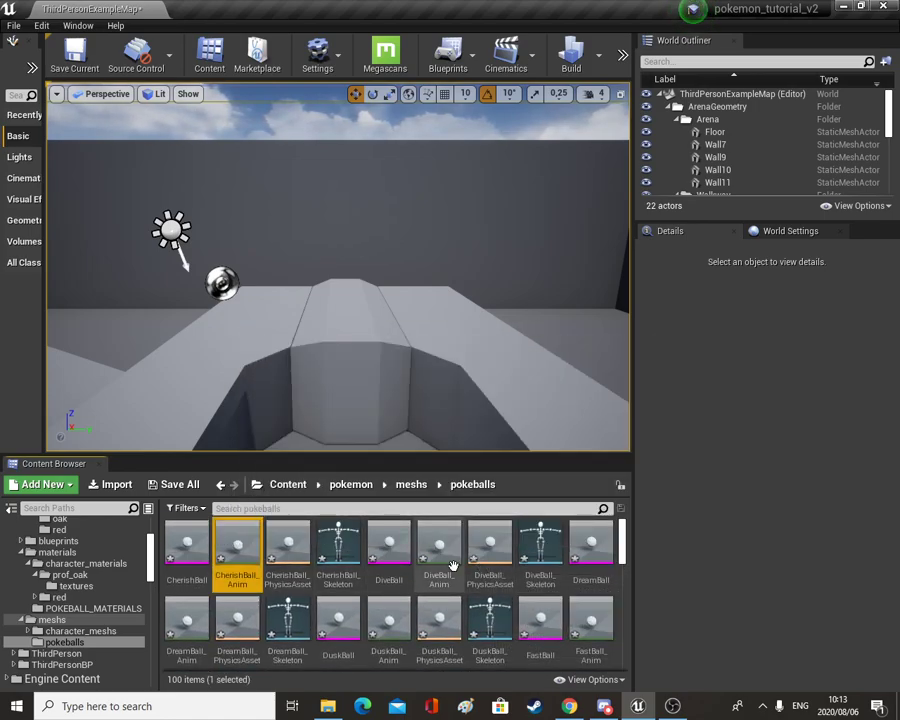
left_click(445, 555, "shift")
left_click(237, 548)
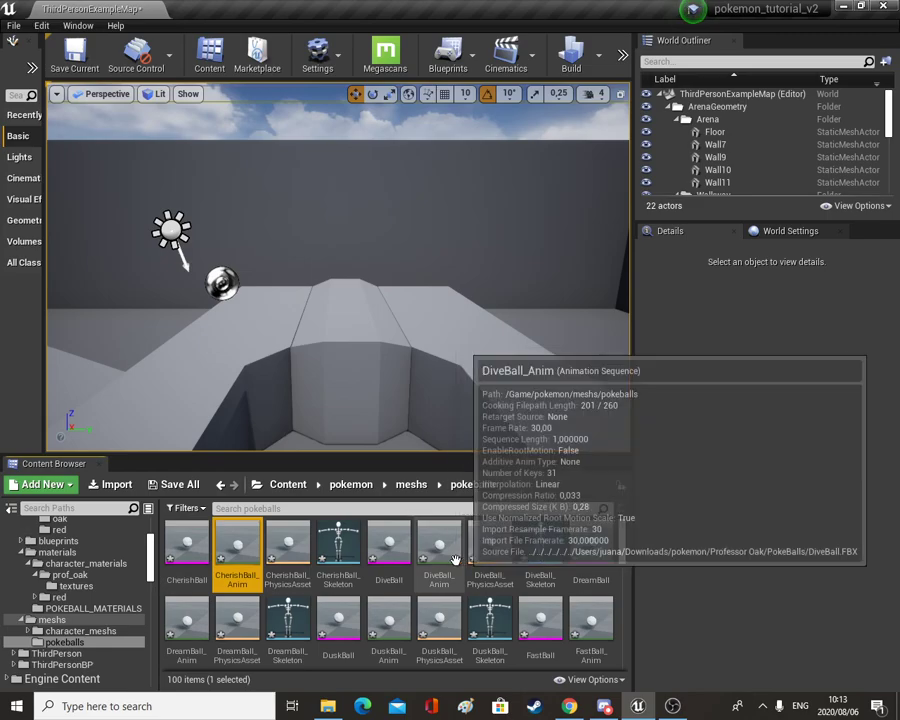
left_click(439, 548, "ctrl")
left_click(187, 620, "ctrl")
left_click(389, 620, "ctrl")
left_click(591, 620, "ctrl")
scroll(458, 552, "down", 2)
left_click(326, 634, "ctrl")
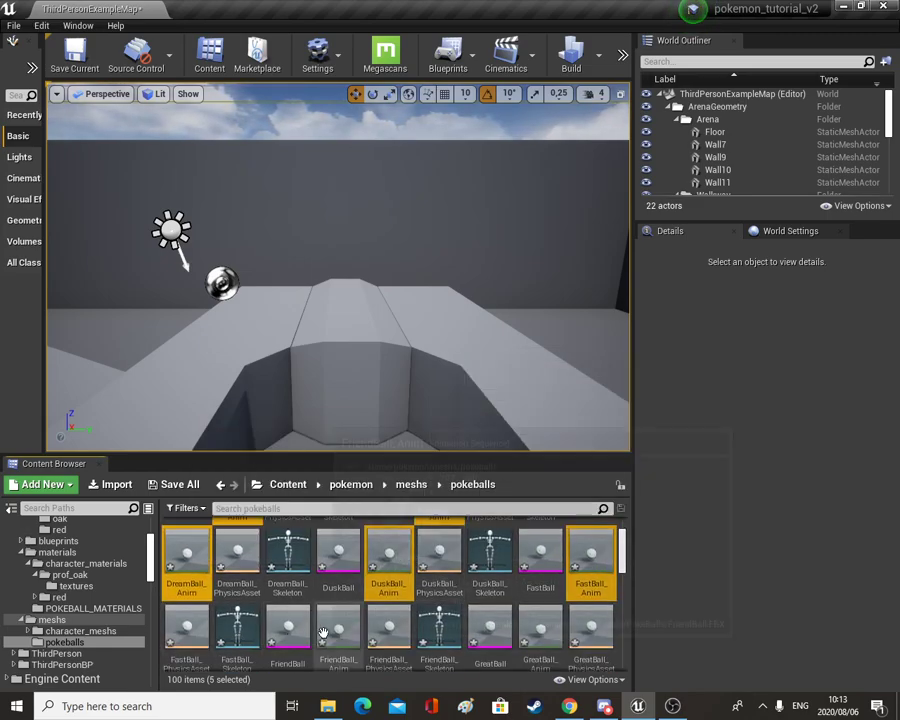
left_click(541, 625, "ctrl")
scroll(420, 600, "down", 2)
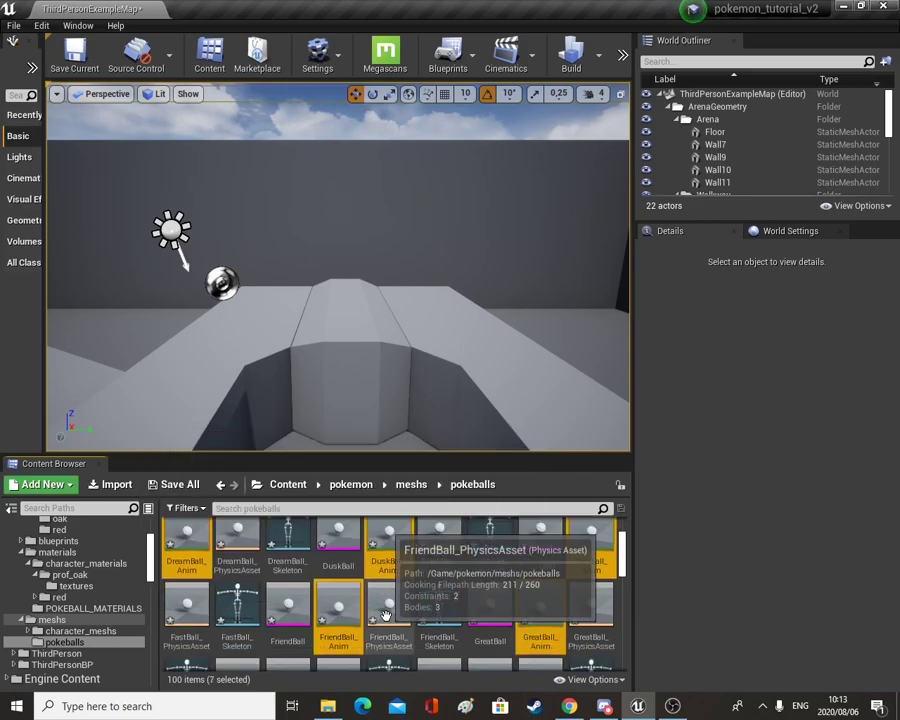
left_click(300, 625, "ctrl")
left_click(488, 625, "ctrl")
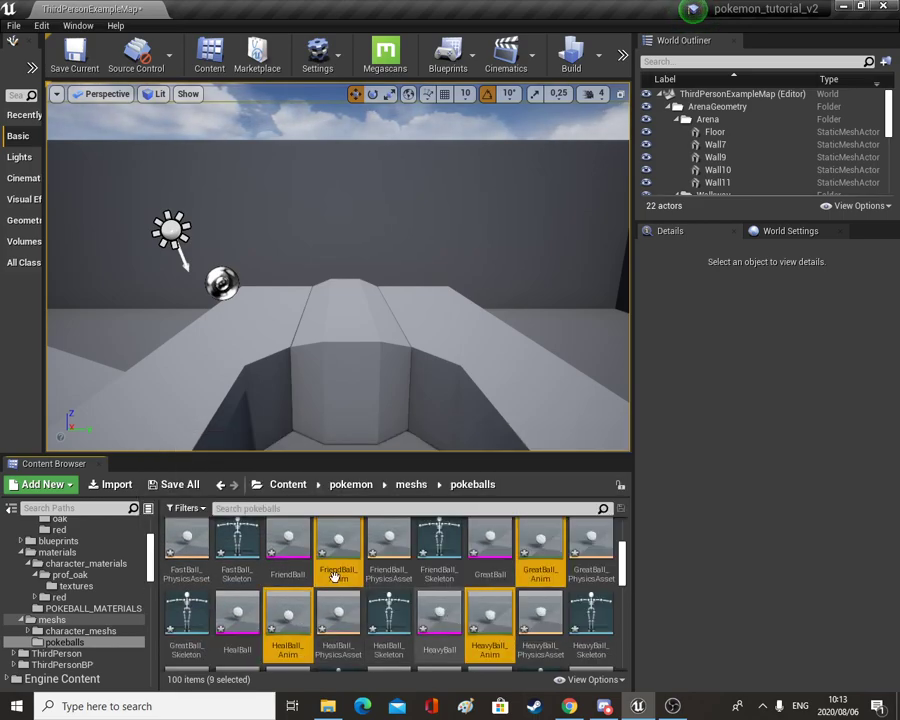
scroll(328, 577, "down", 2)
left_click(240, 580, "ctrl")
left_click(439, 580, "ctrl")
scroll(412, 592, "down", 2)
left_click(195, 590, "ctrl")
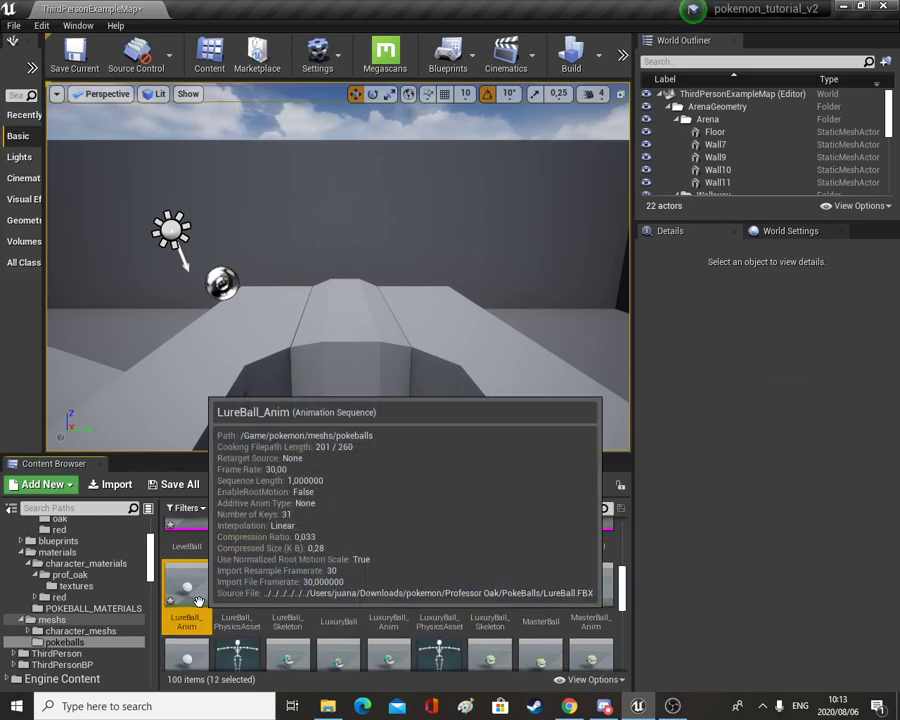
left_click(389, 588, "ctrl")
left_click(577, 587, "ctrl")
scroll(577, 587, "down", 2)
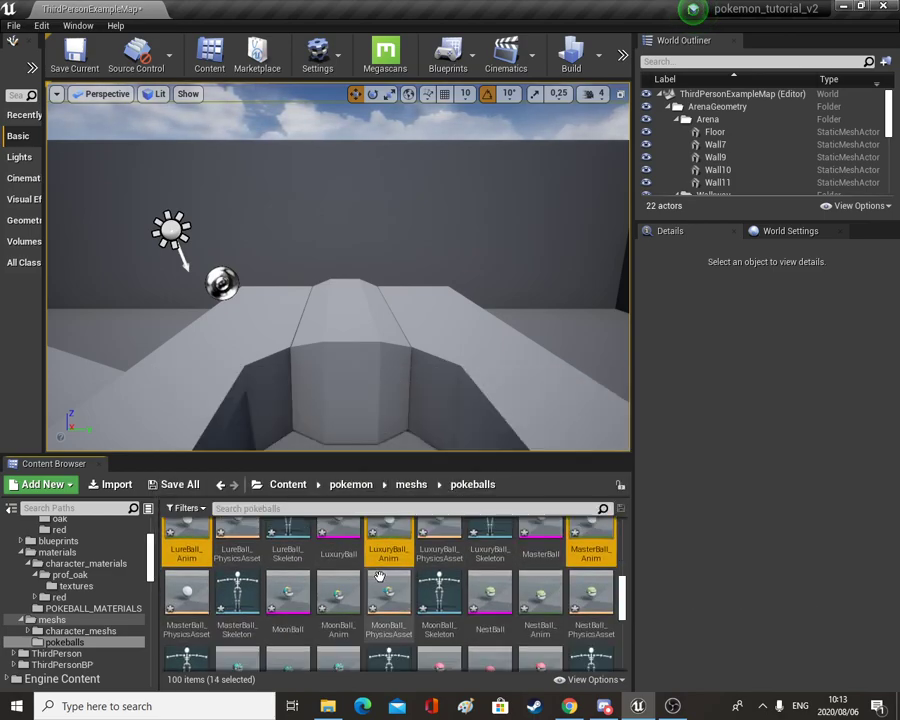
left_click(338, 580, "ctrl")
left_click(540, 577, "ctrl")
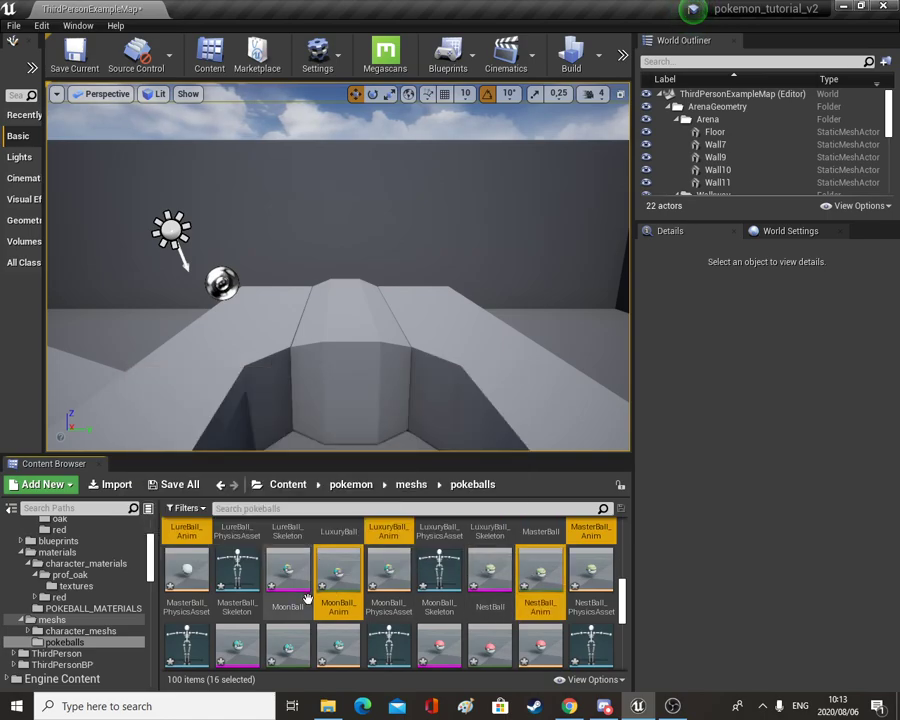
scroll(540, 577, "down", 2)
left_click(290, 565, "ctrl")
left_click(490, 577, "ctrl")
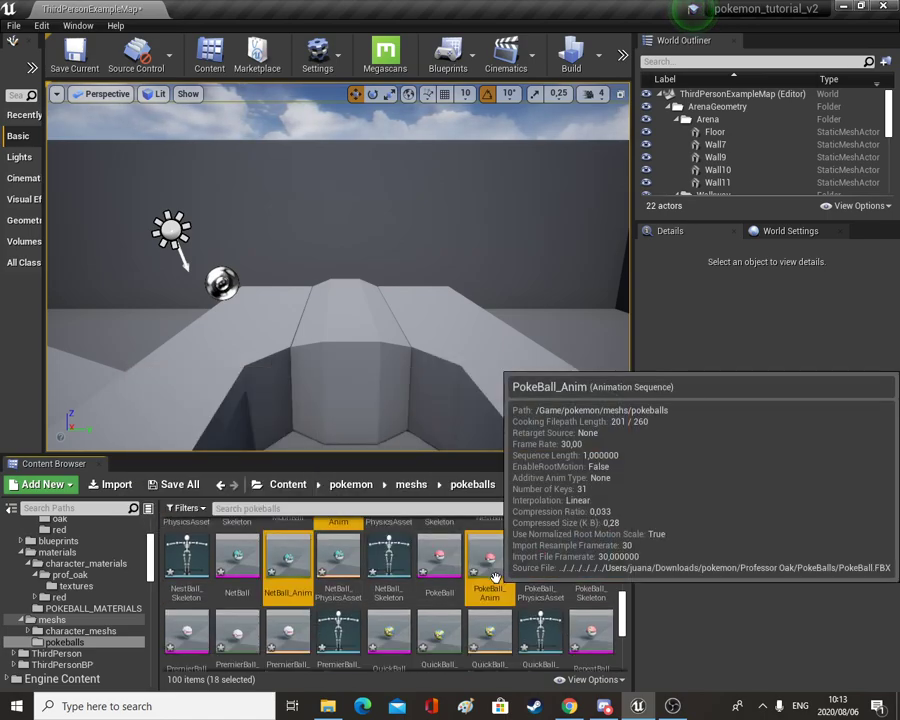
left_click(439, 628, "ctrl")
left_click(237, 628, "ctrl")
scroll(376, 594, "down", 2)
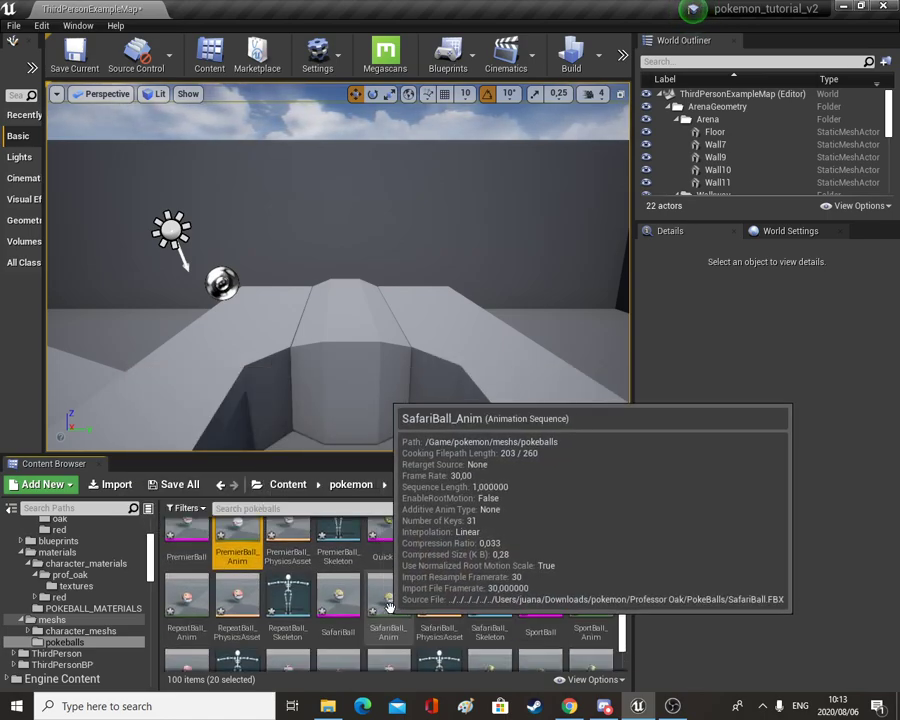
left_click(388, 598, "ctrl")
left_click(187, 598, "ctrl")
left_click(613, 607, "ctrl")
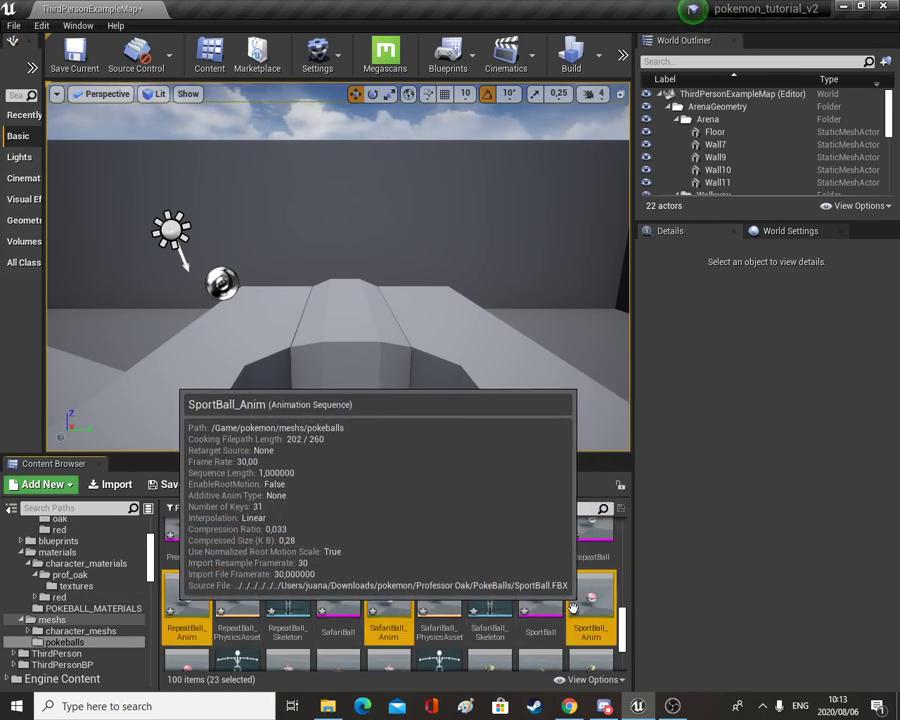
scroll(482, 592, "down", 2)
left_click(338, 590, "ctrl")
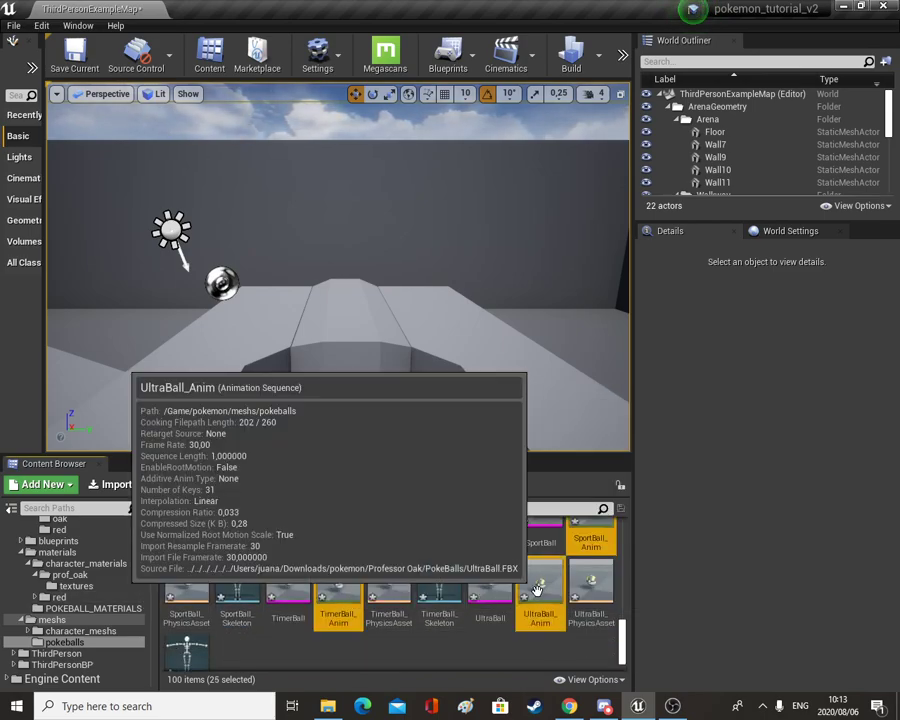
left_click(541, 588, "ctrl")
scroll(541, 588, "down", 2)
key("Delete")
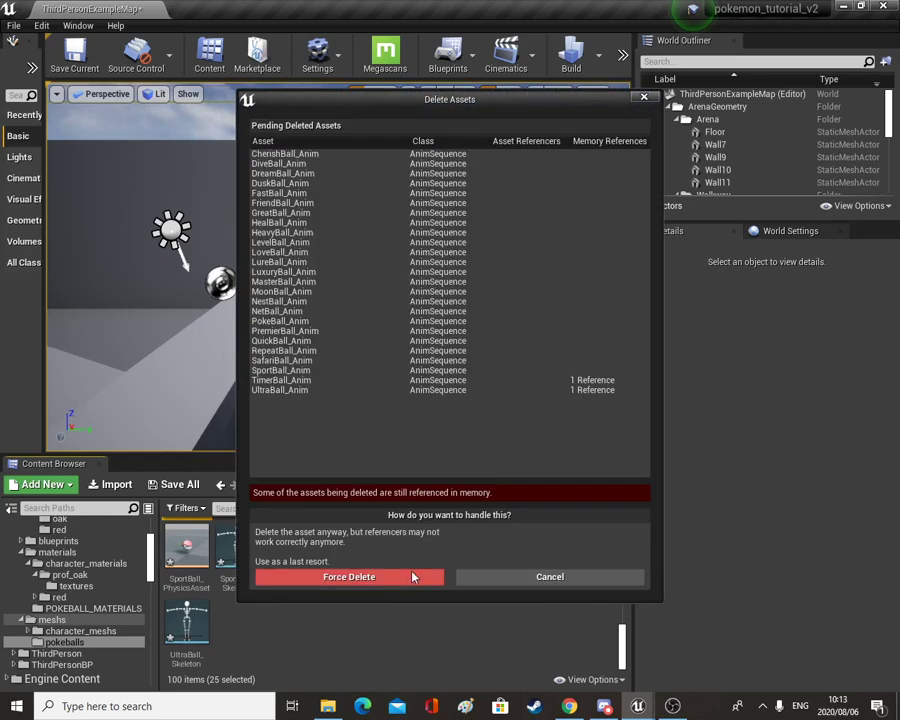
left_click(393, 582)
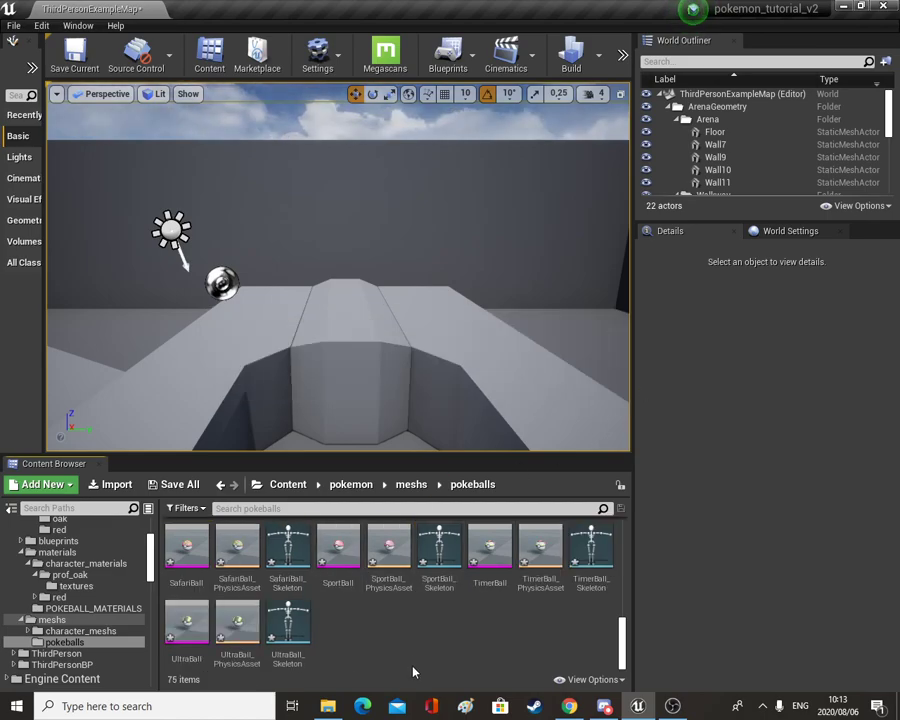
- Review the remaining ball assets in meshs/pokeballs and the moved materials and textures in POKEBALL_MATERIALS
scroll(425, 630, "up", 10)
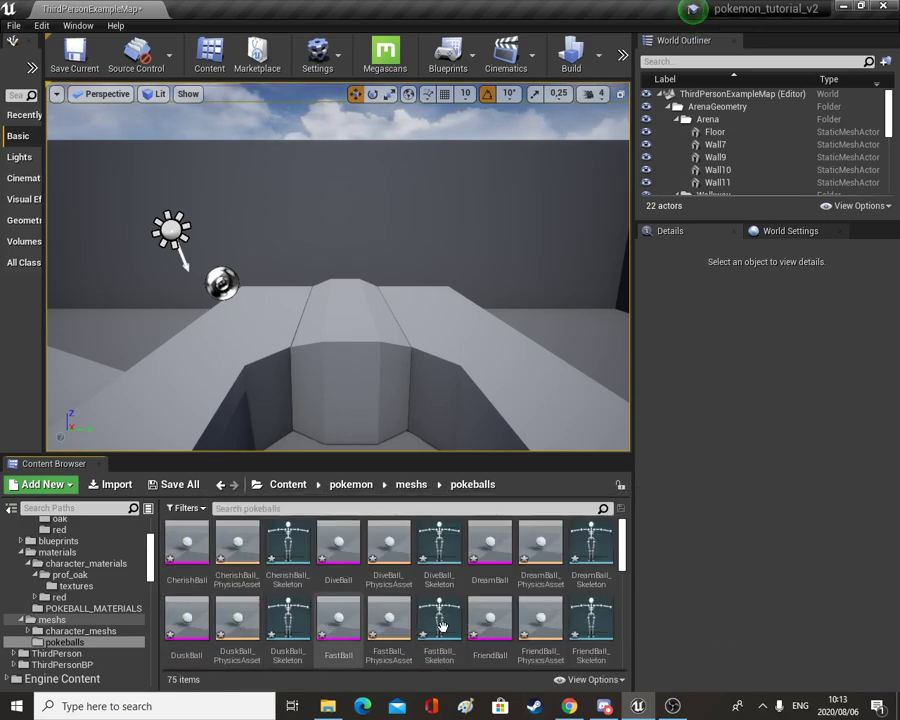
scroll(430, 606, "down", 2)
scroll(465, 600, "down", 4)
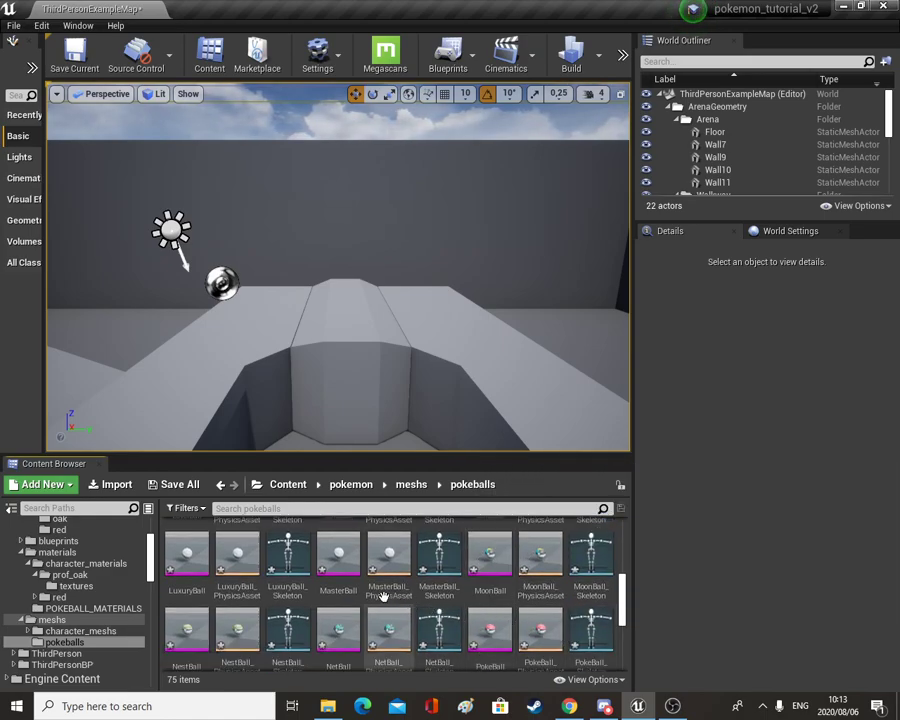
scroll(338, 640, "up", 5)
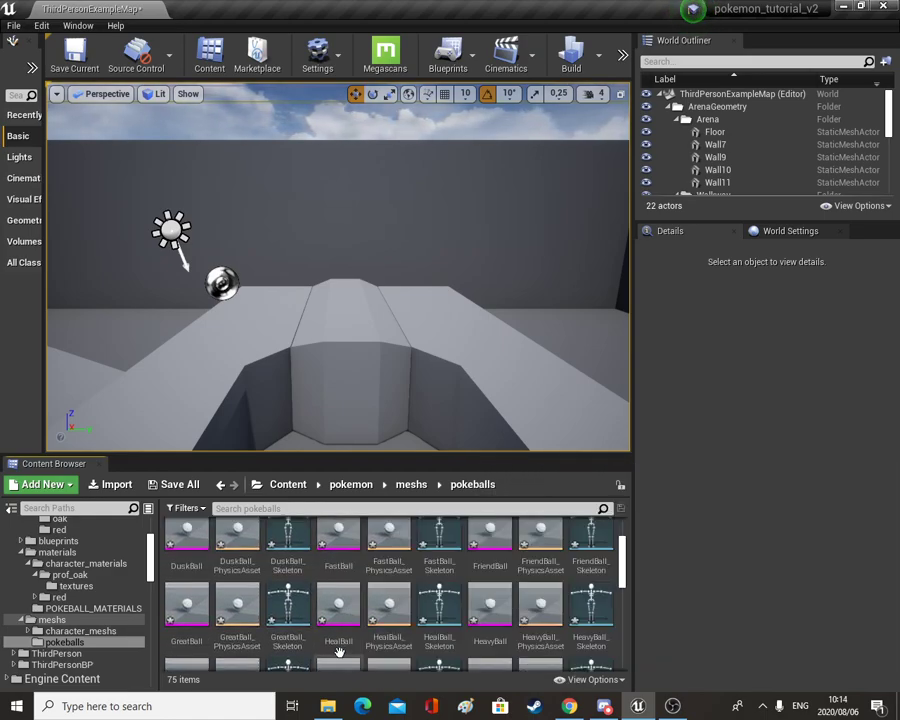
scroll(340, 635, "up", 2)
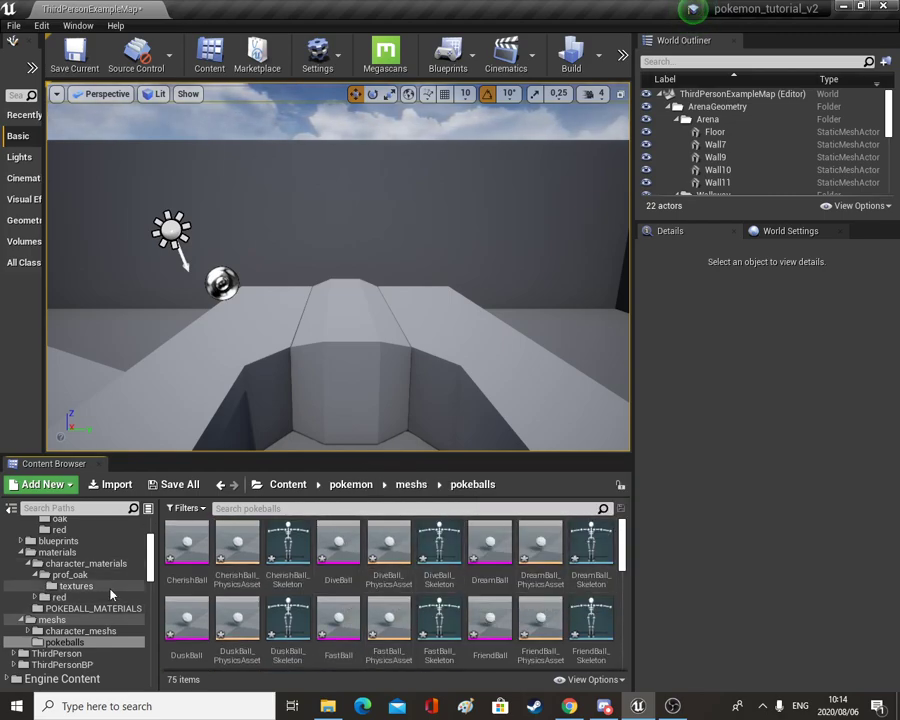
left_click(92, 608)
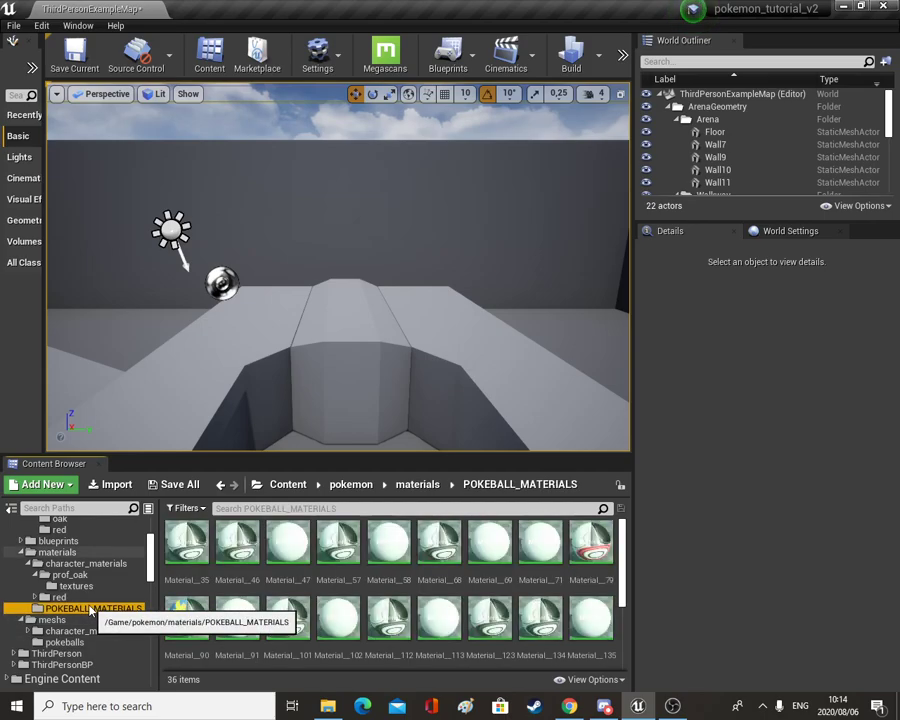
scroll(420, 596, "down", 4)
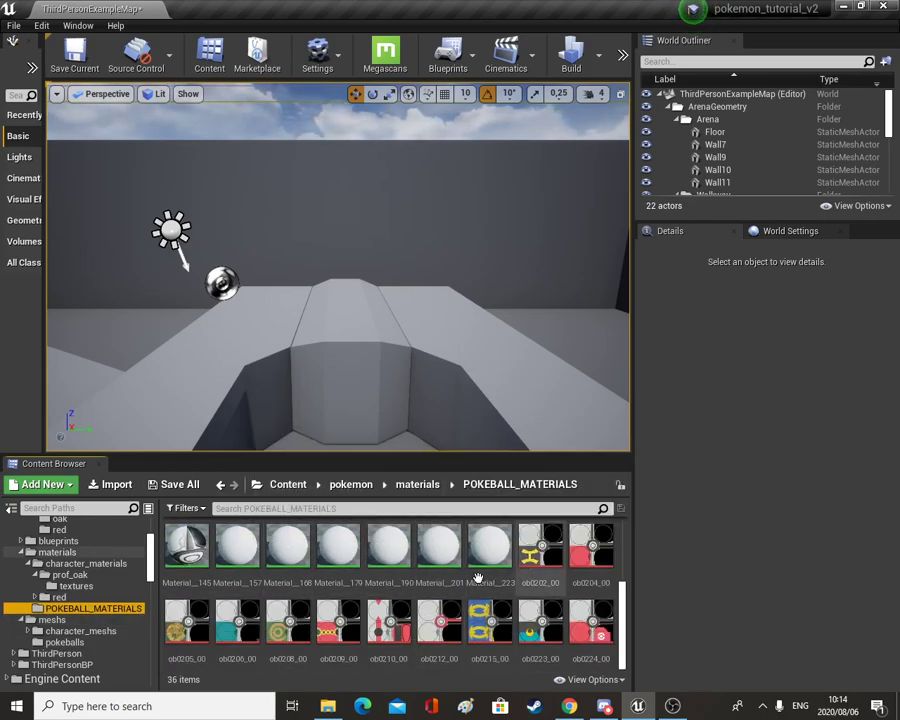
- Switch the POKEBALL_MATERIALS contents to list view and look through the listed materials and textures
scroll(333, 554, "up", 1)
scroll(333, 554, "down", 1)
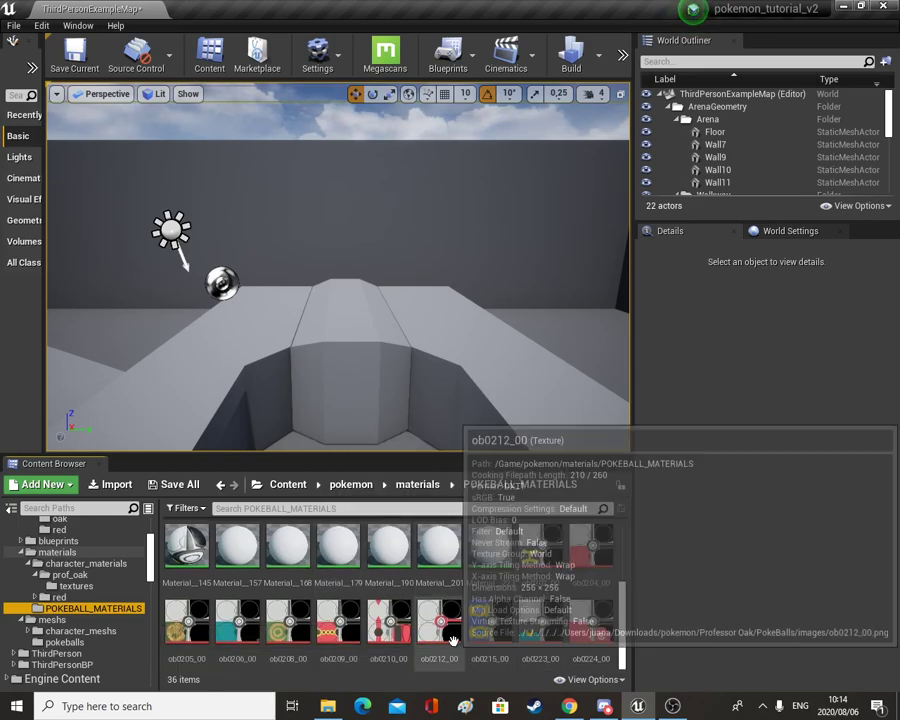
right_click(435, 664)
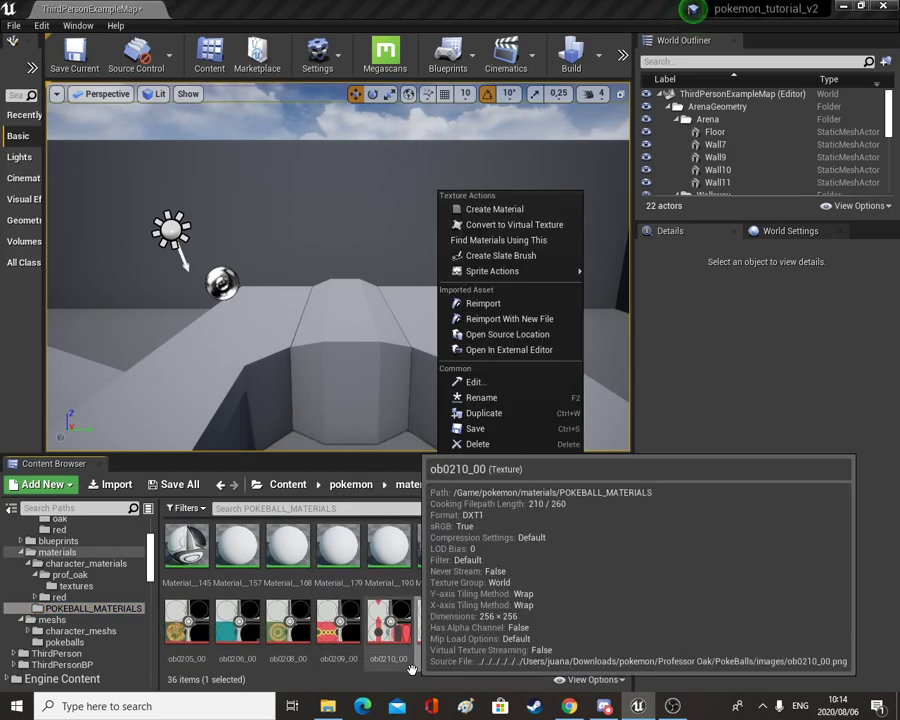
right_click(417, 665)
left_click(589, 684)
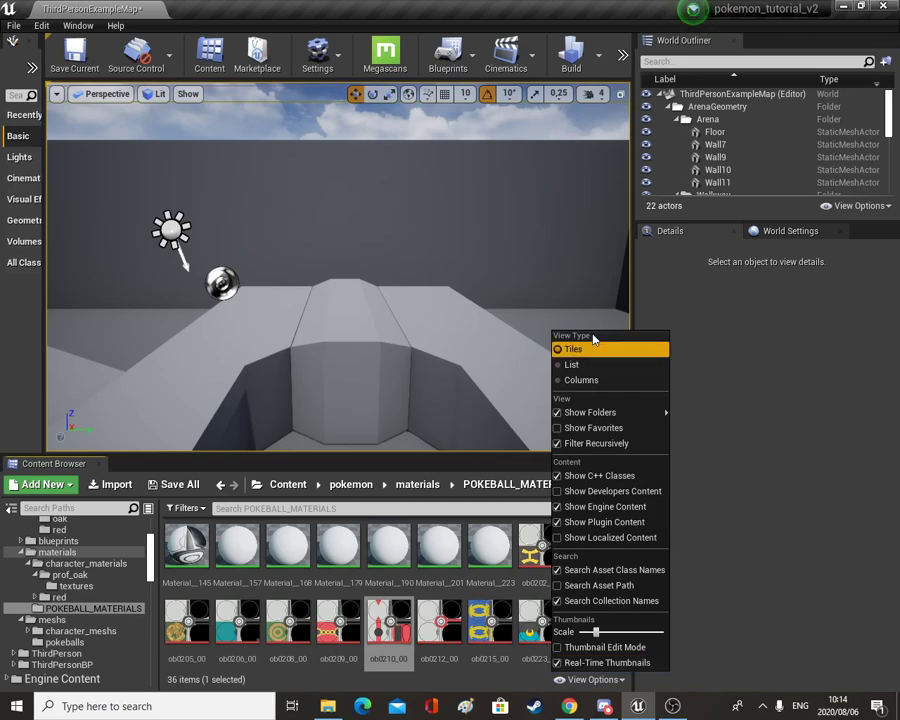
left_click(571, 364)
right_click(382, 594)
left_click(477, 635)
right_click(477, 635)
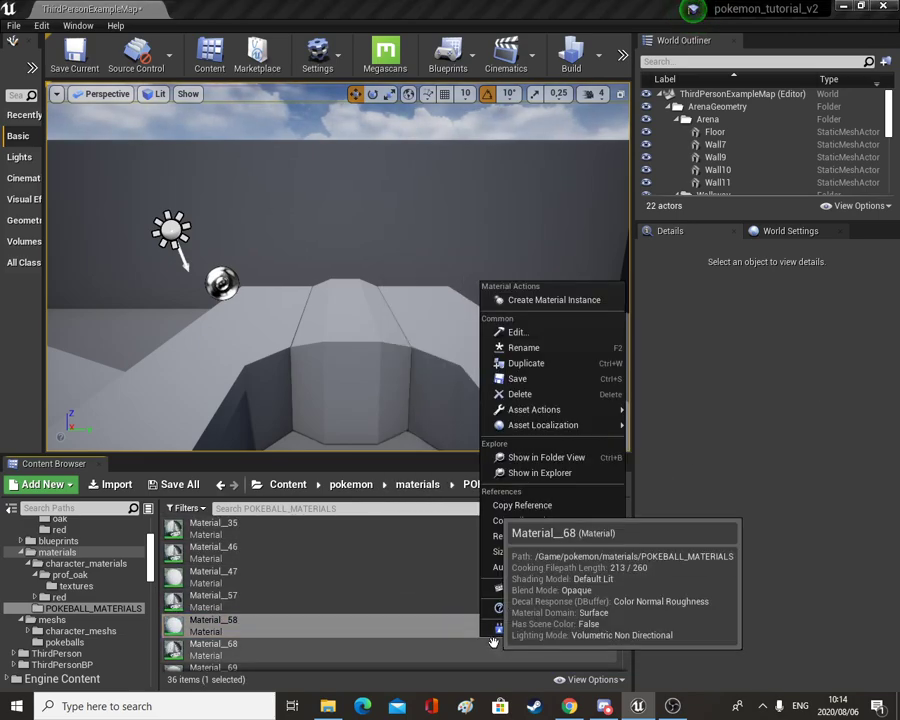
left_click(330, 585)
scroll(384, 588, "down", 10)
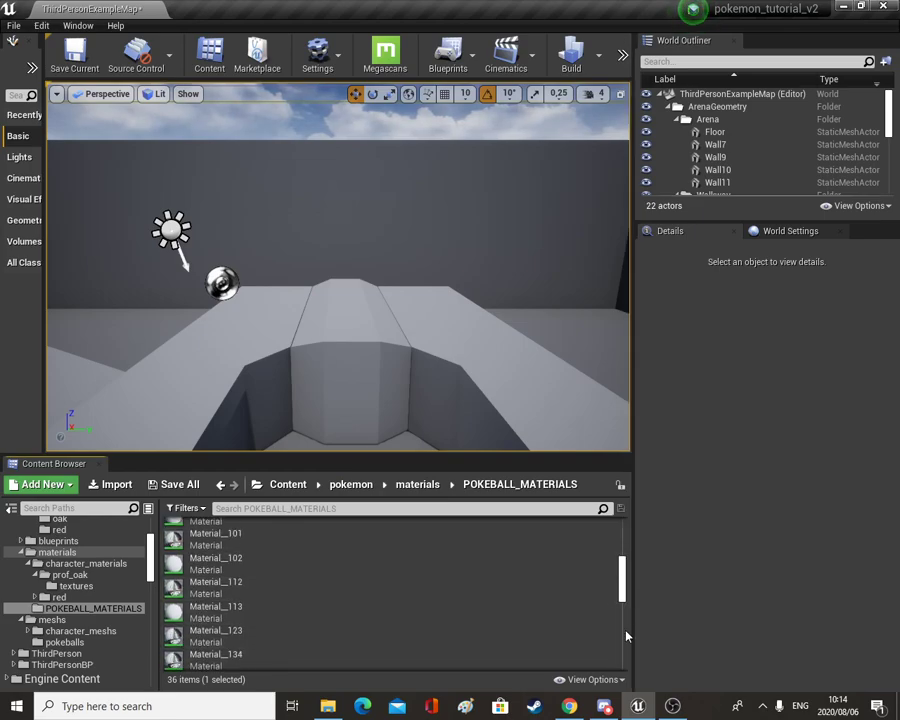
scroll(628, 615, "down", 5)
left_click(593, 679)
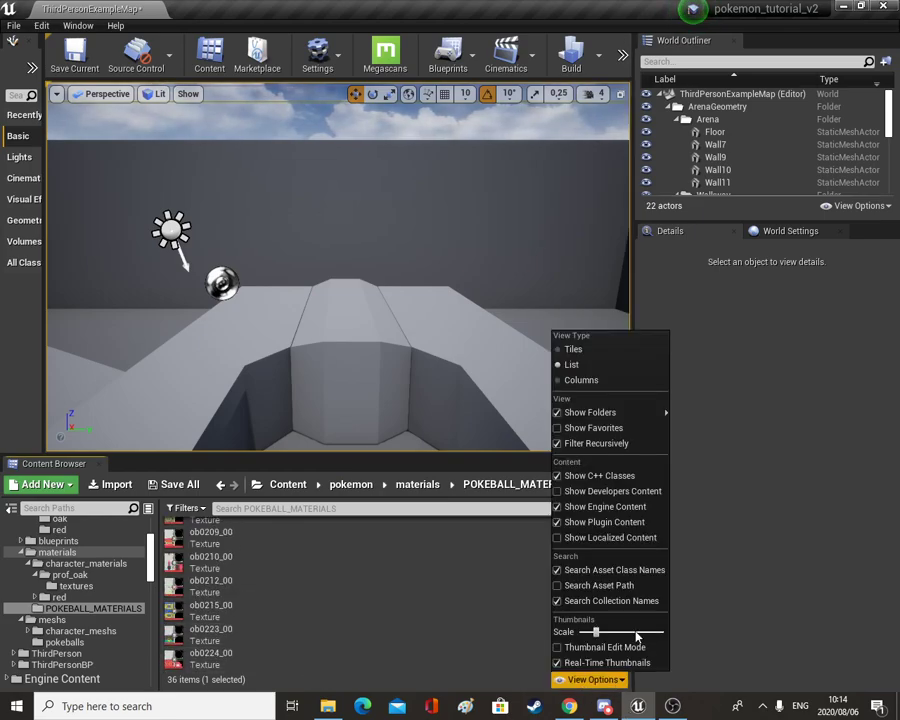
- Create a subfolder named textures inside POKEBALL_MATERIALS and display the parent folder's assets as tiles
right_click(60, 609)
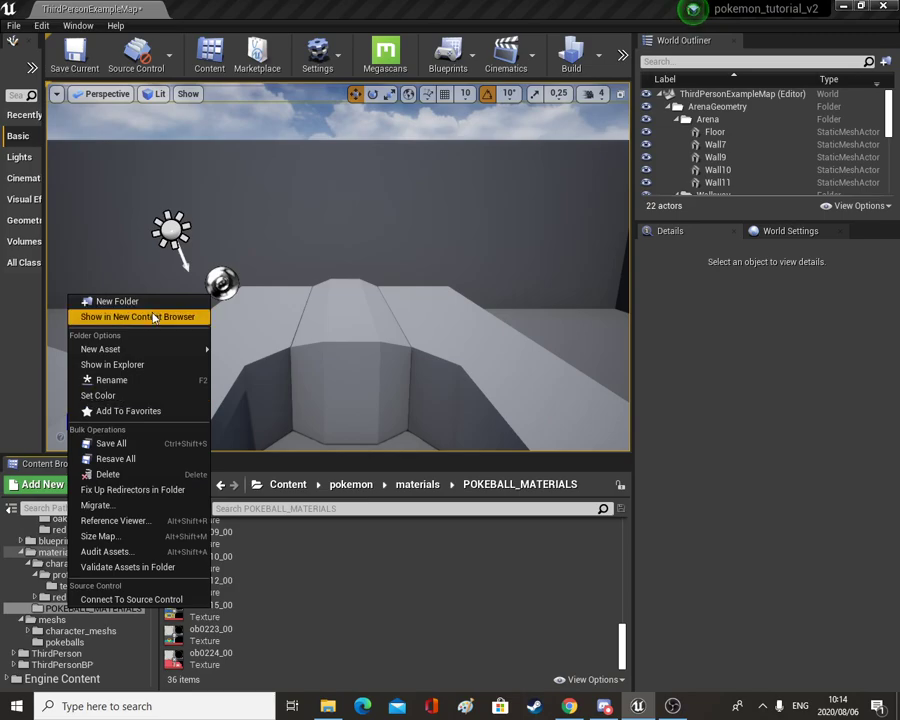
left_click(117, 301)
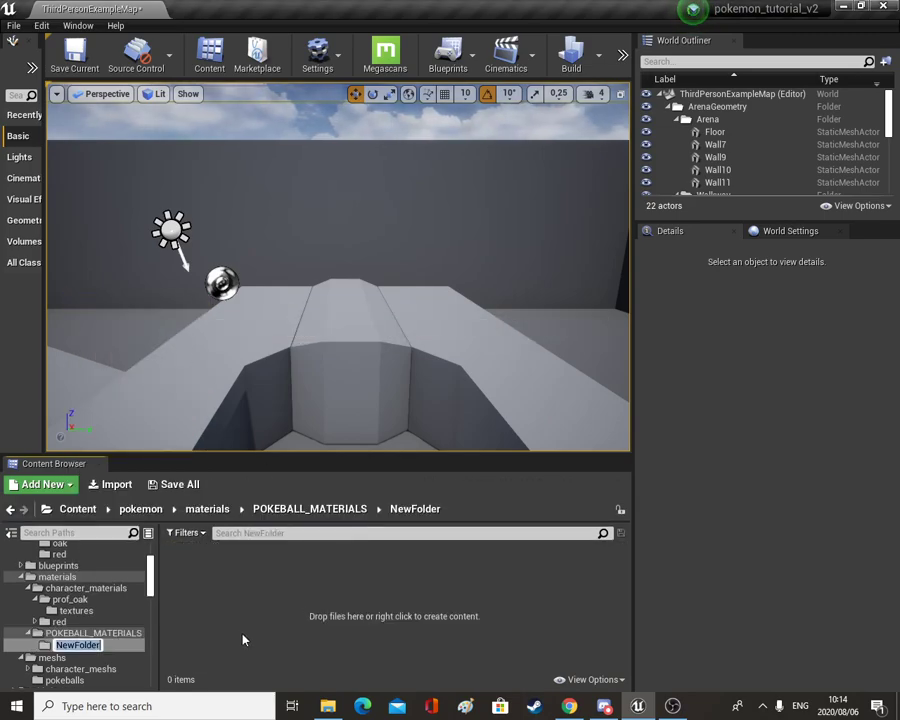
type("textures")
key("Return")
left_click(331, 509)
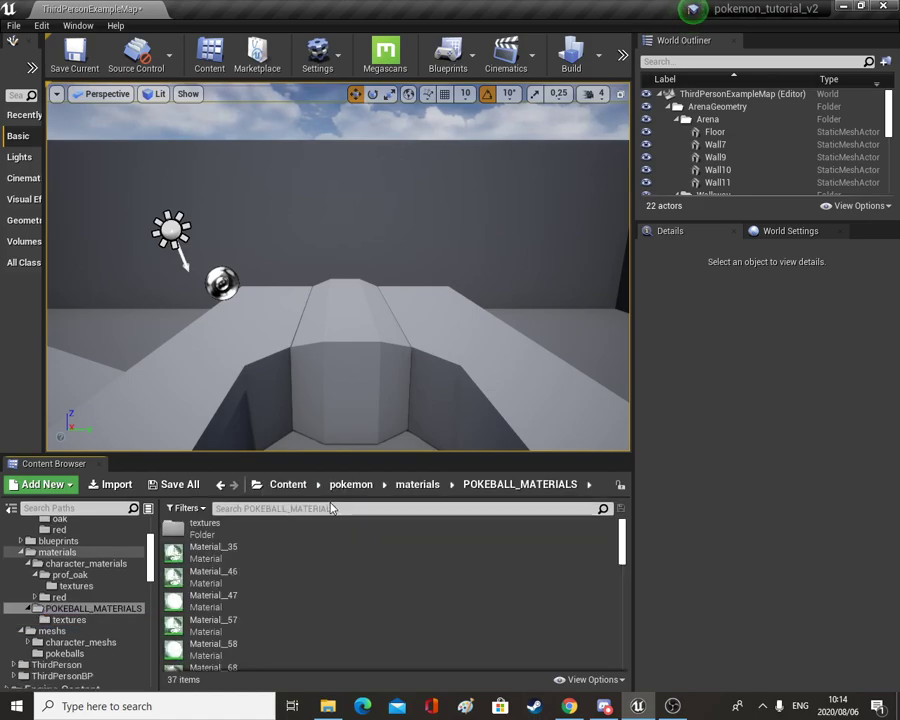
left_click(593, 680)
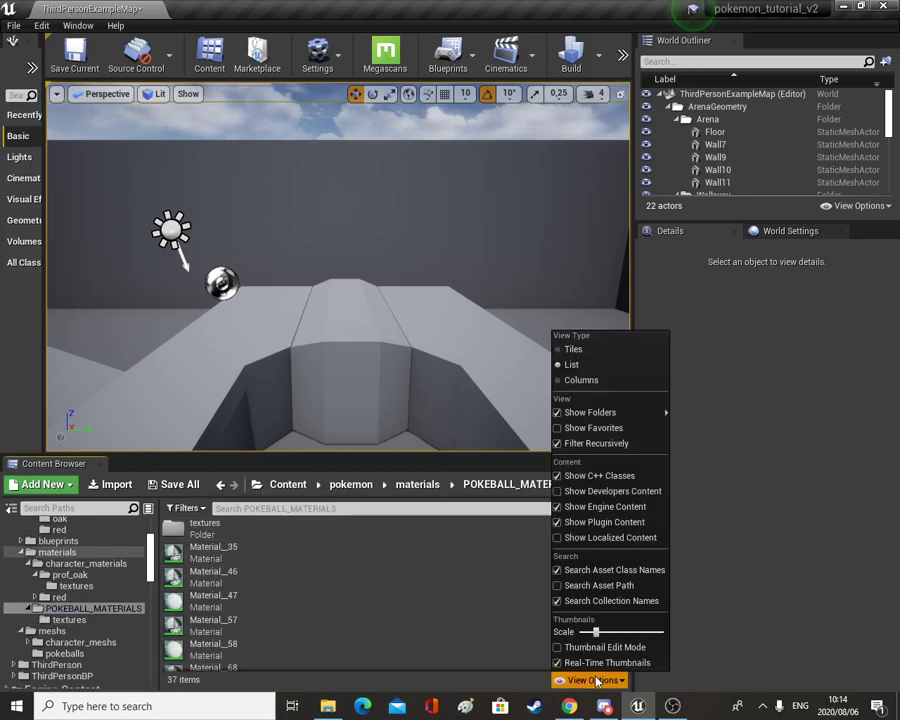
left_click(567, 353)
- Move the textures ob0202_00 through ob0224_00 from POKEBALL_MATERIALS into its textures subfolder
scroll(400, 618, "down", 3)
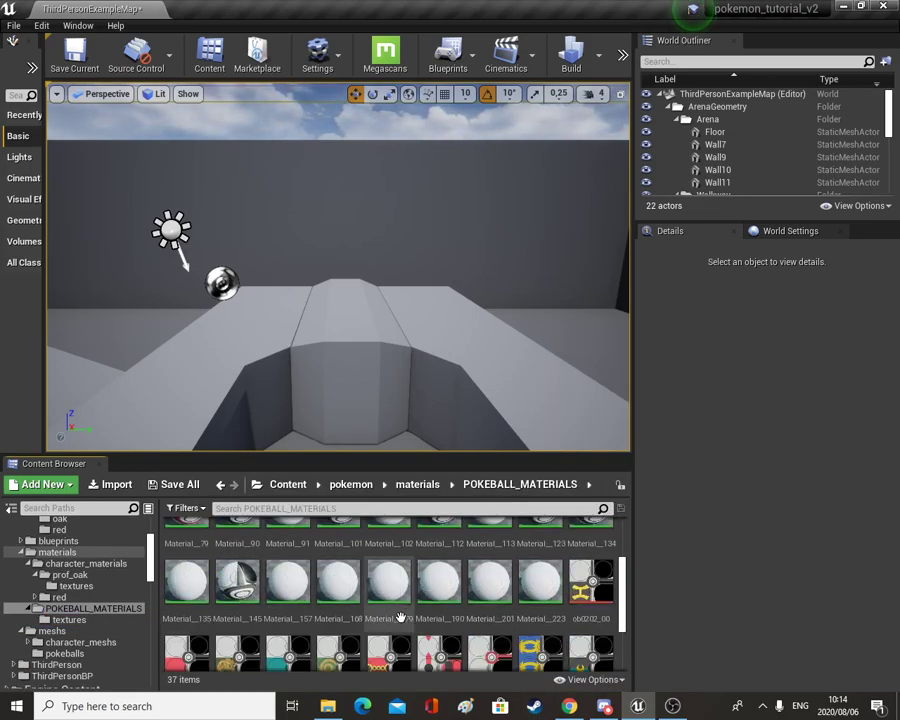
left_click(596, 582)
scroll(596, 582, "down", 2)
left_click(202, 636, "shift")
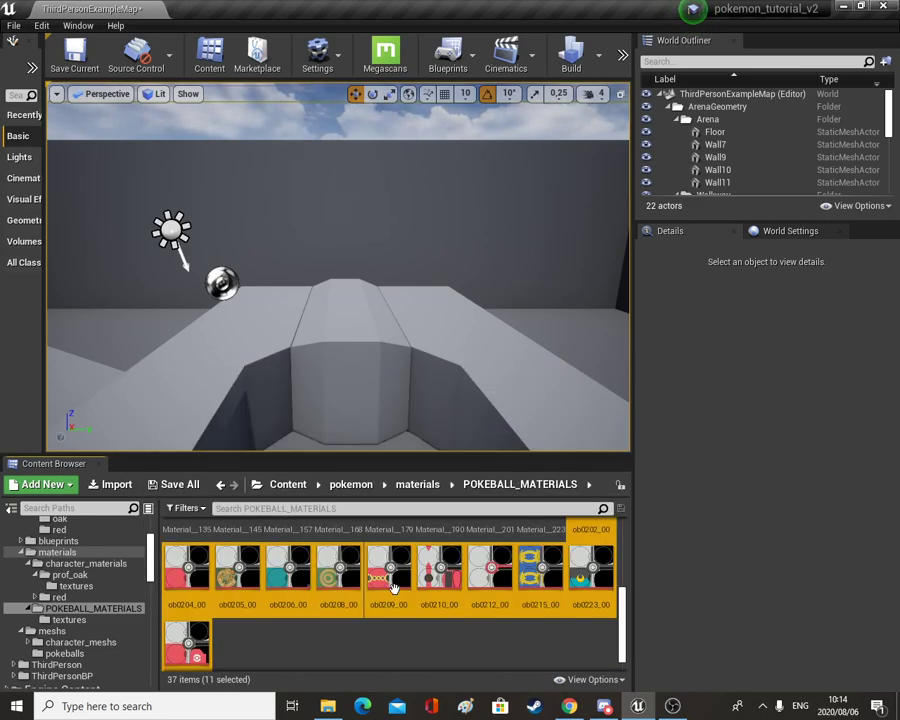
scroll(358, 593, "up", 4)
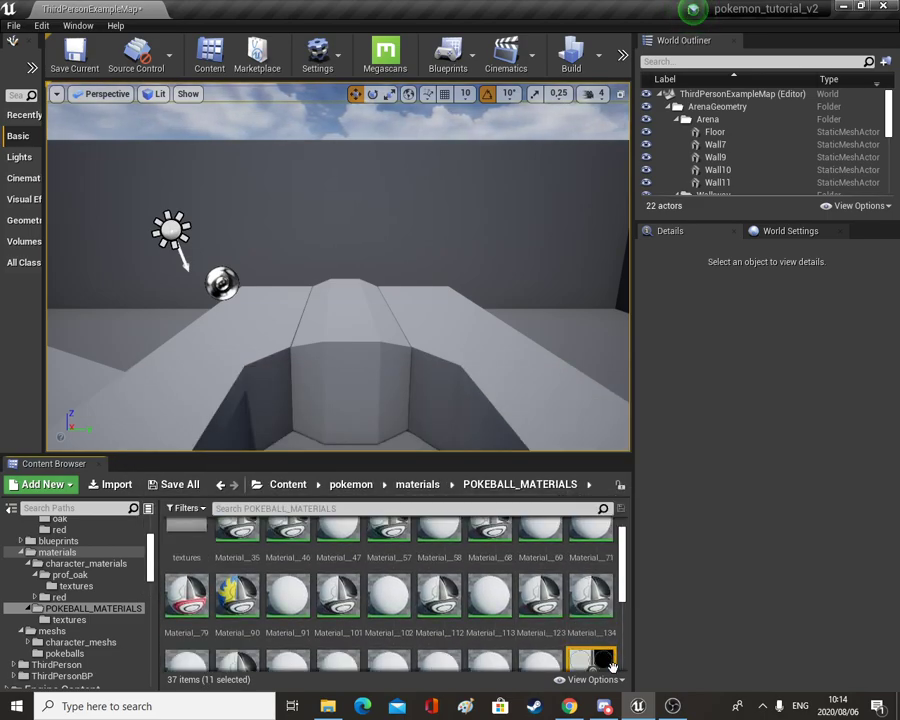
left_click_drag(600, 660, 185, 565)
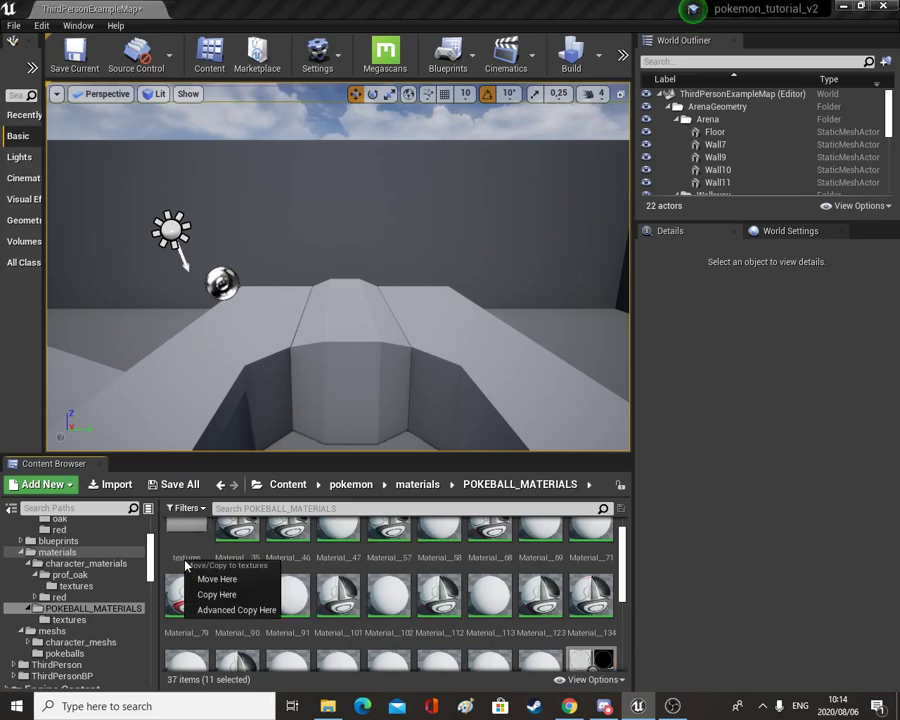
left_click(212, 579)
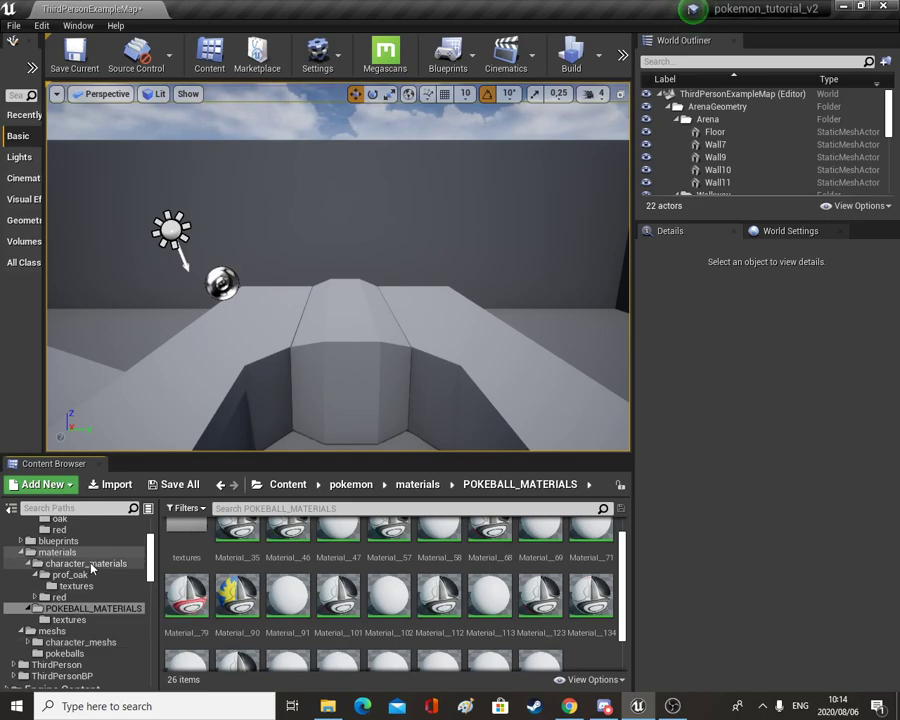
- Check the ball meshes in the meshs/pokeballs folder, including DuskBall
scroll(90, 575, "up", 1)
scroll(83, 620, "down", 2)
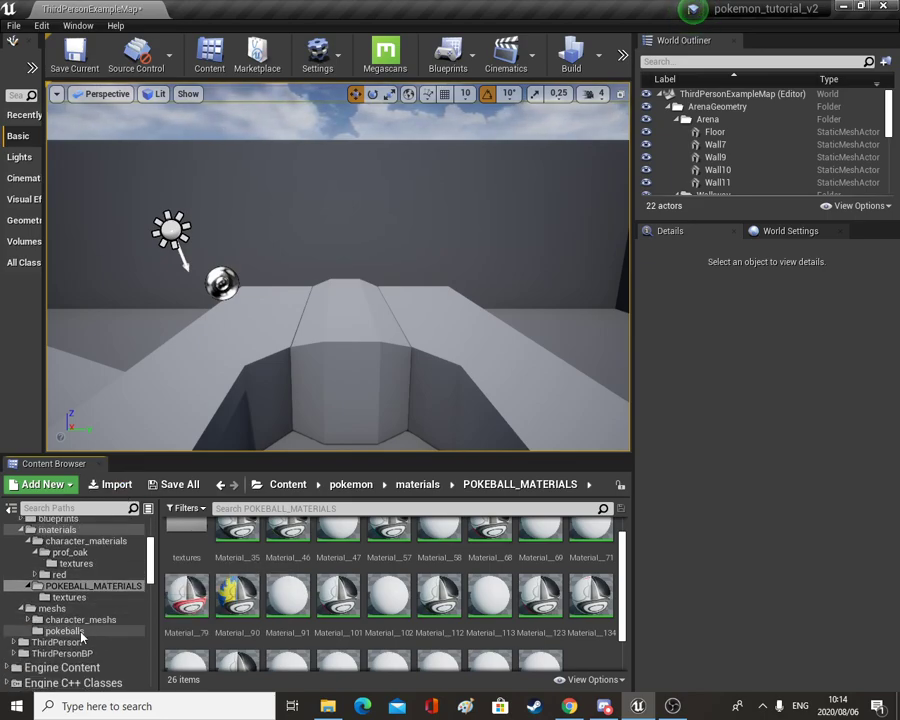
left_click(88, 631)
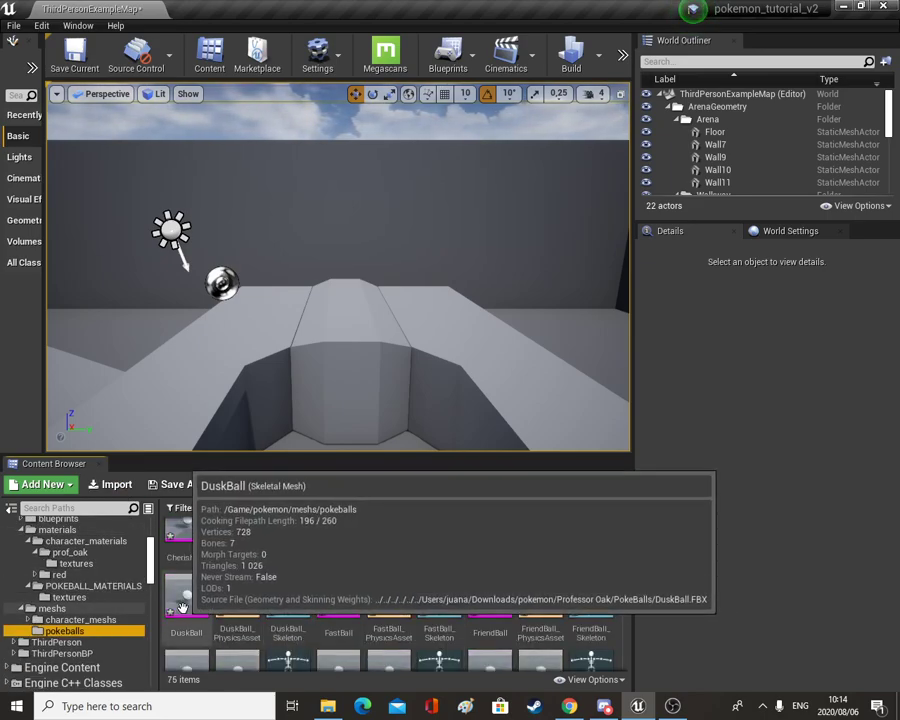
left_click(200, 630)
- Switch to File Explorer, open the images folder inside PokeBalls and look over its ball texture images
left_click(336, 707)
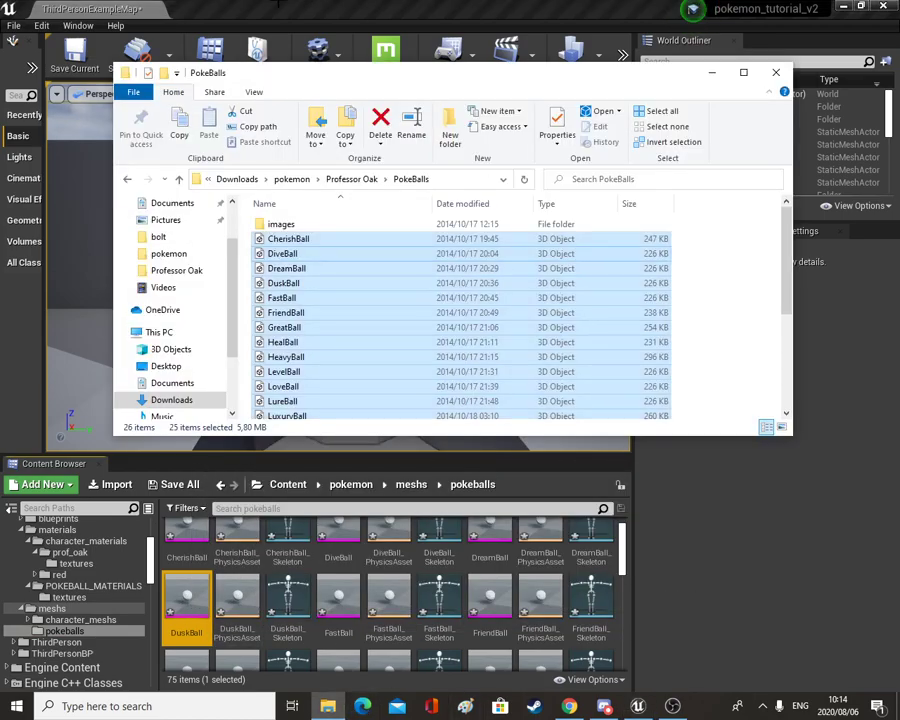
double_click(280, 226)
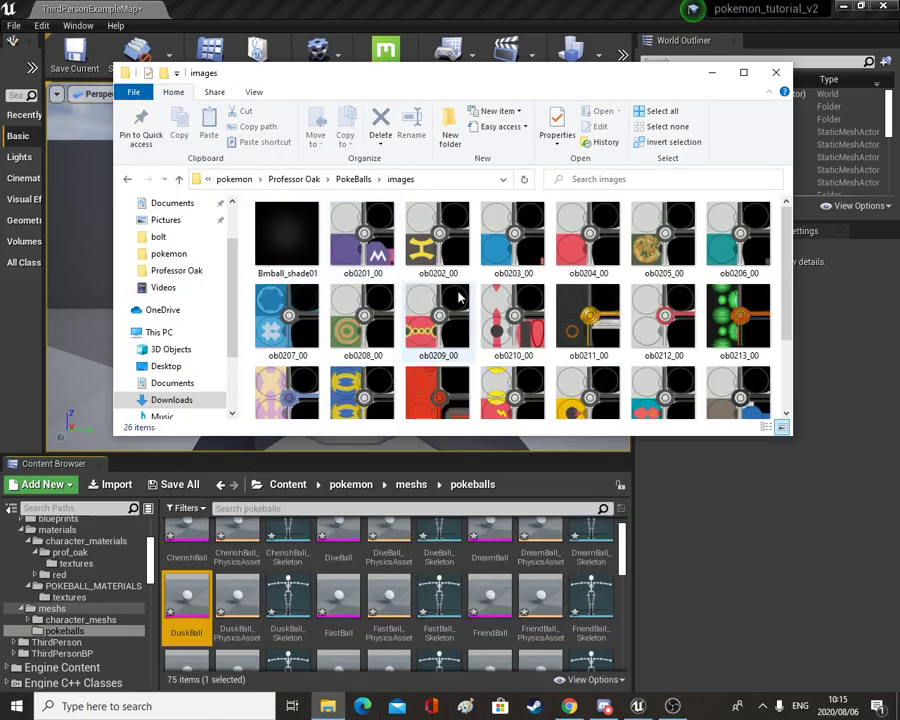
scroll(637, 311, "down", 1)
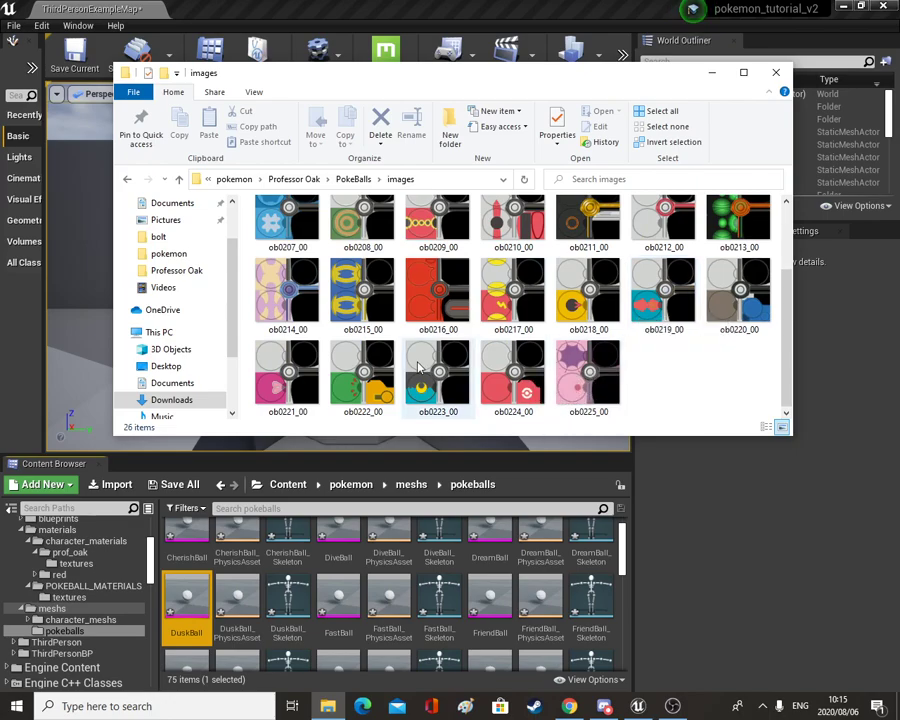
scroll(428, 376, "up", 1)
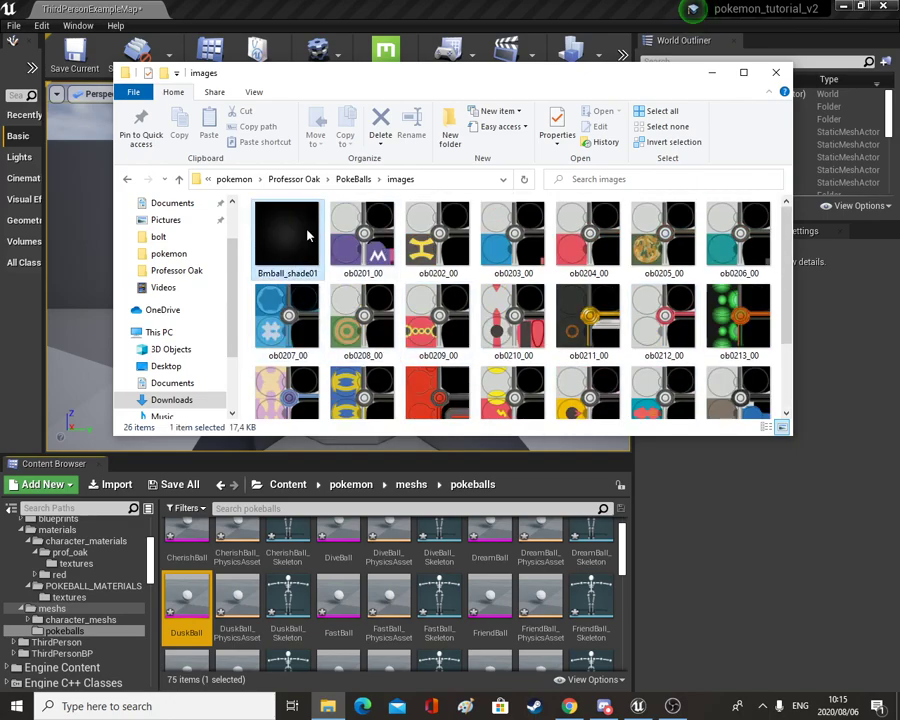
scroll(396, 296, "down", 1)
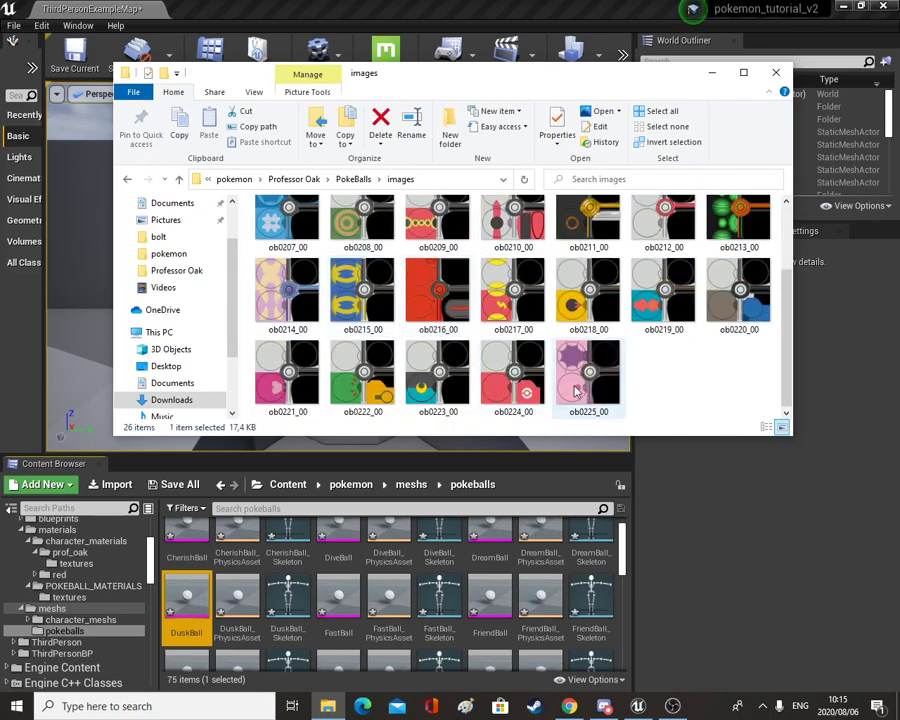
- Import all images from the PokeBalls images folder into POKEBALL_MATERIALS/textures, and close the File Explorer window
key("ctrl+a")
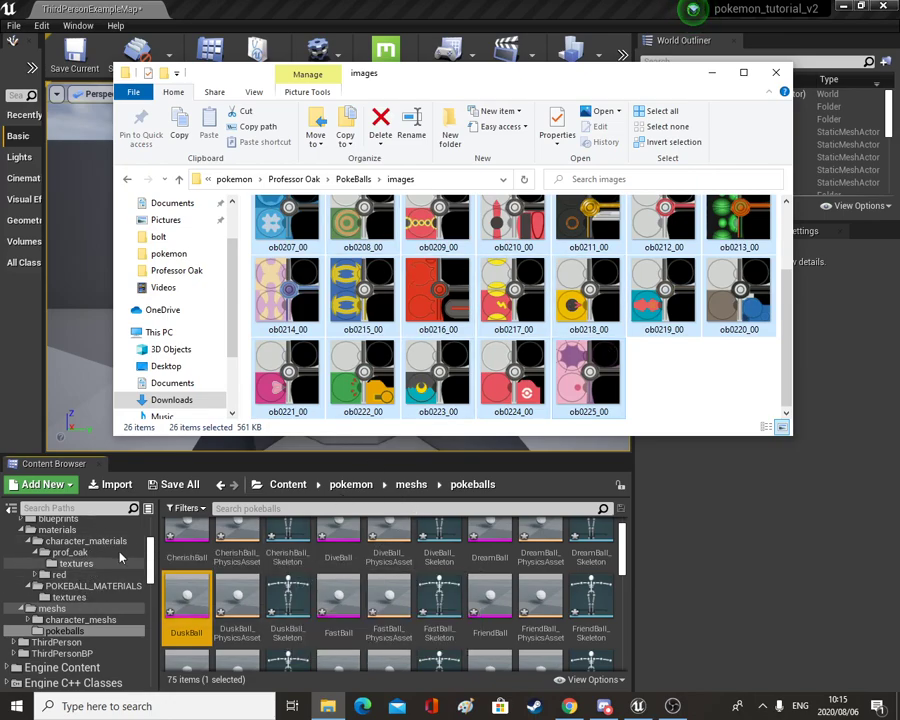
left_click(93, 600)
left_click(72, 622)
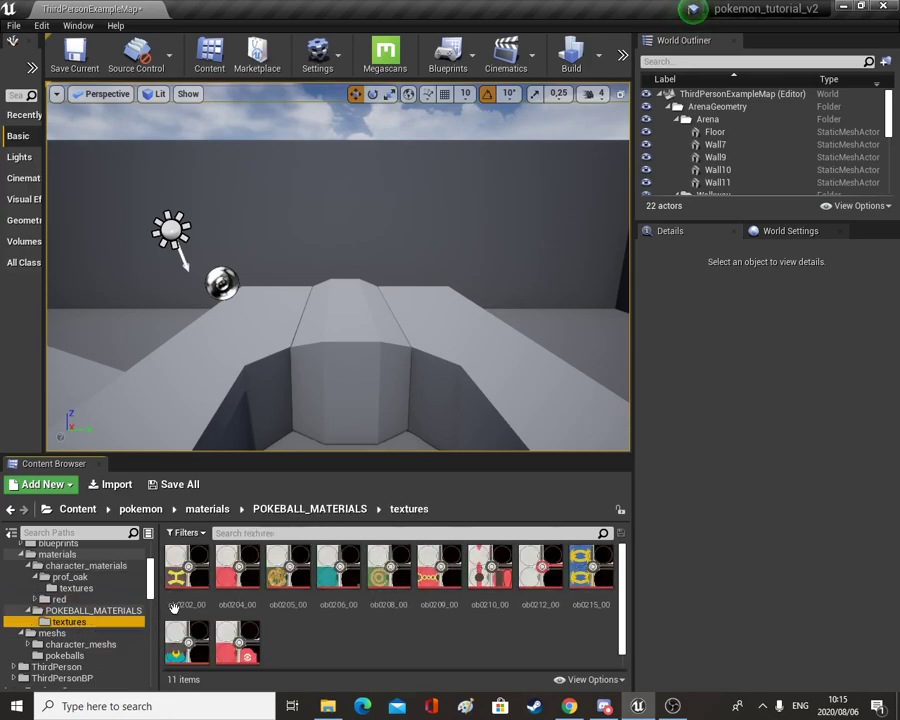
left_click(328, 706)
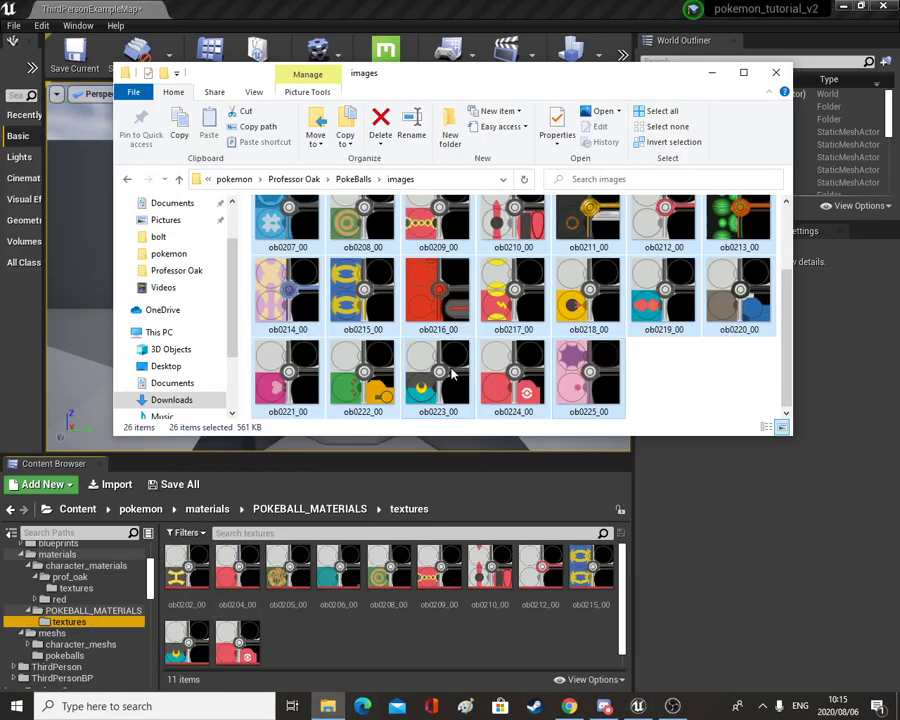
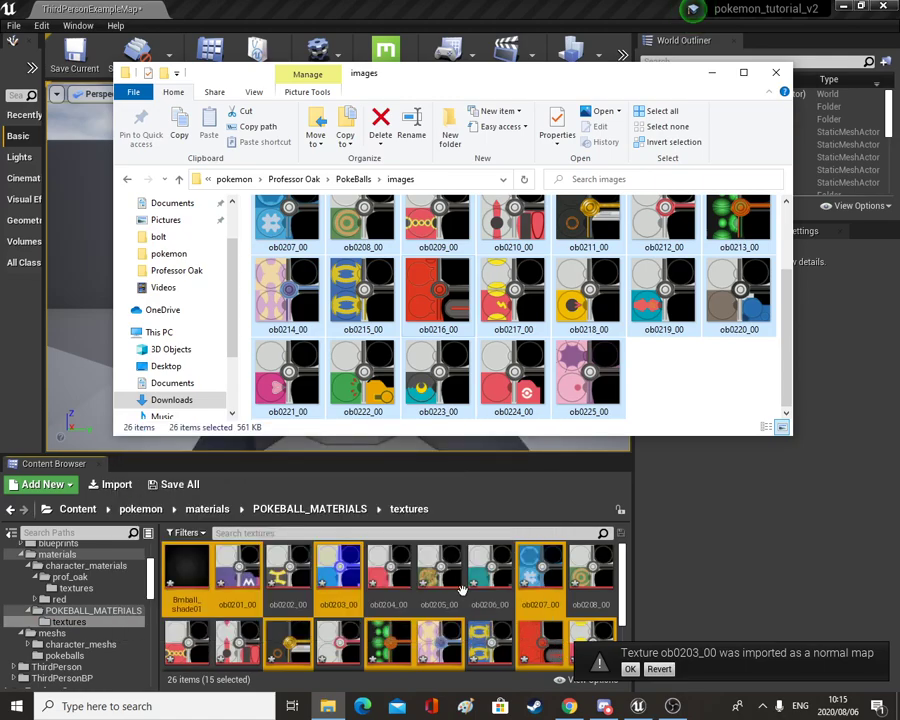
left_click(775, 75)
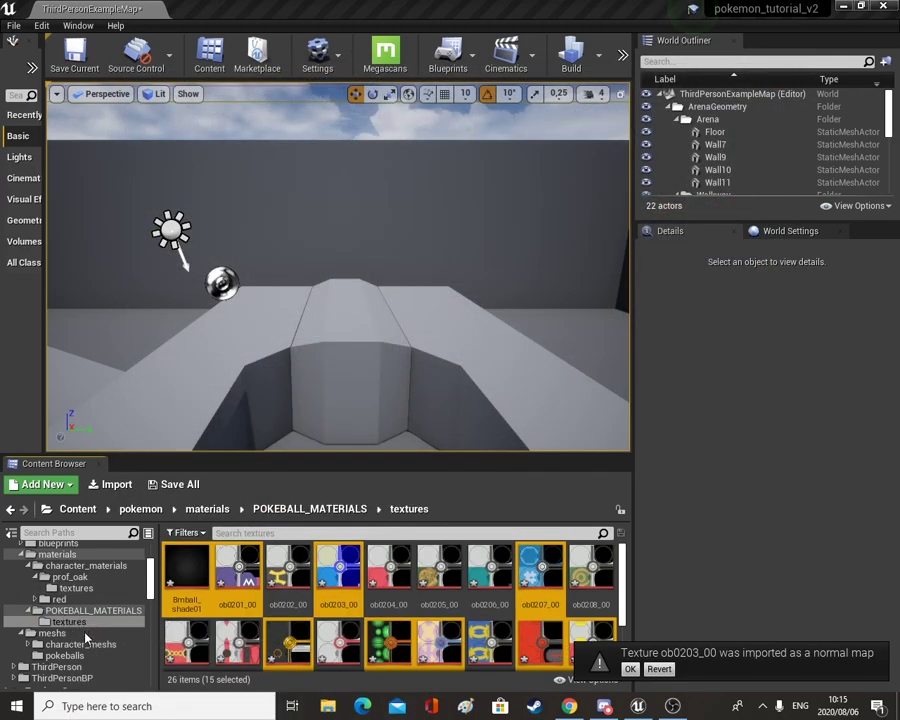
- Open the CherishBall skeletal mesh from meshs/pokeballs and show its asset details to check the assigned material
scroll(85, 638, "down", 2)
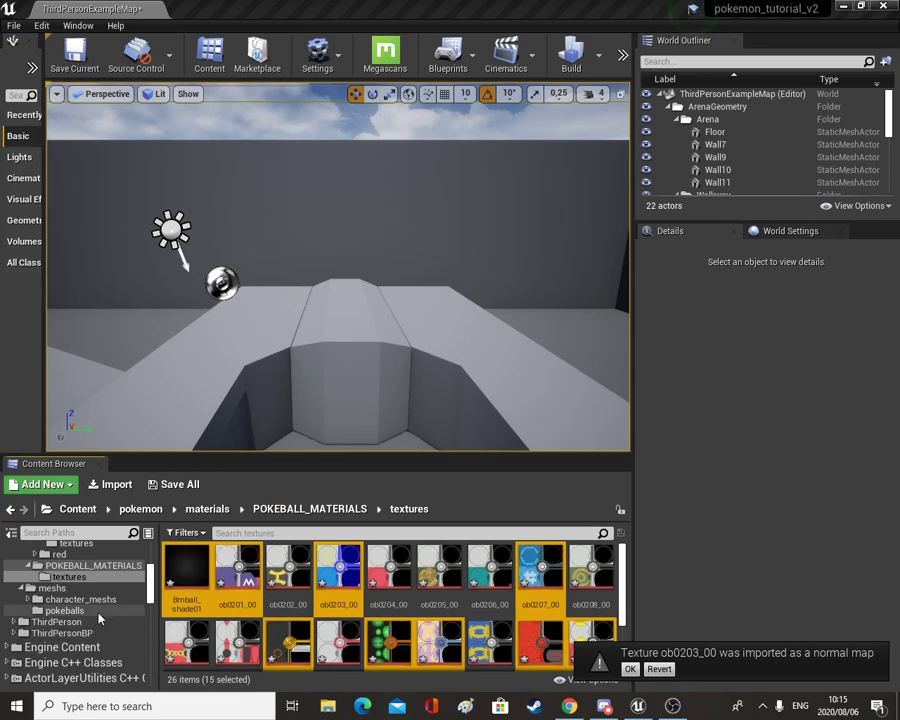
left_click(99, 612)
scroll(406, 603, "down", 3)
scroll(408, 603, "down", 6)
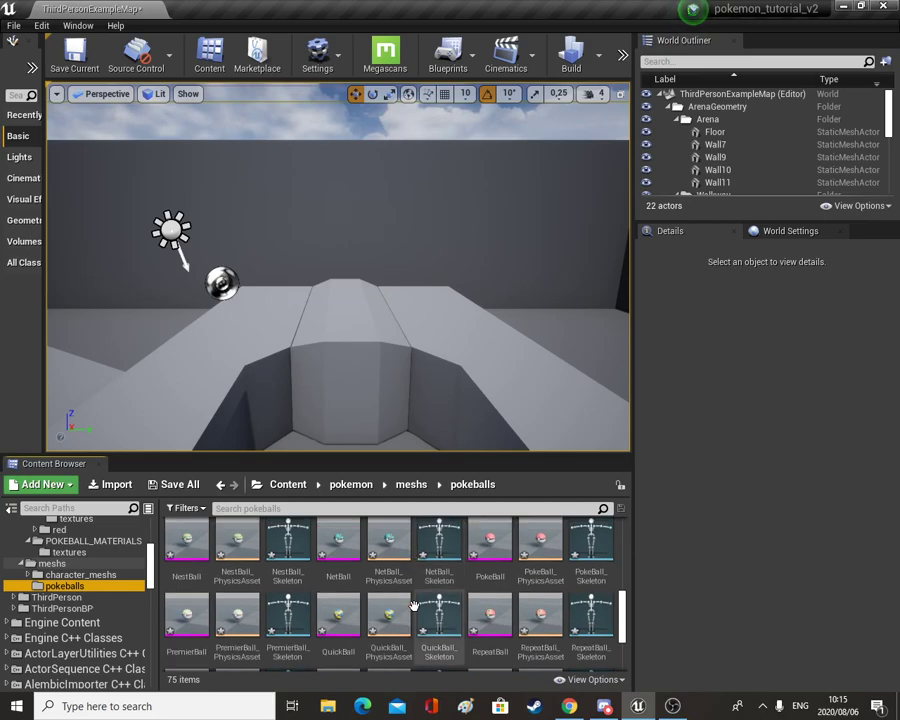
scroll(360, 585, "up", 6)
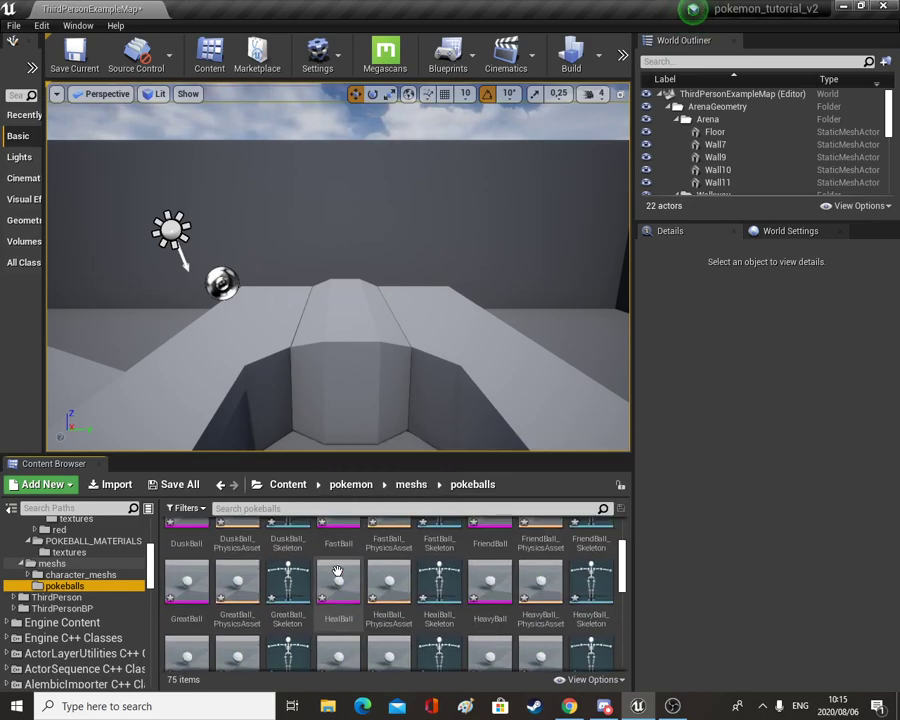
scroll(300, 575, "up", 2)
double_click(213, 560)
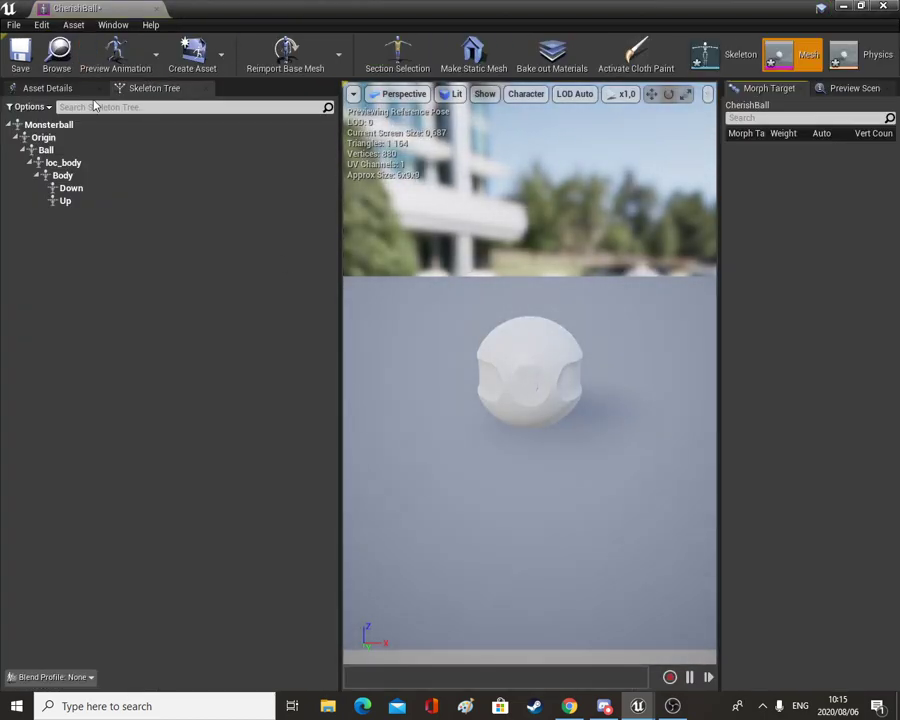
left_click(62, 89)
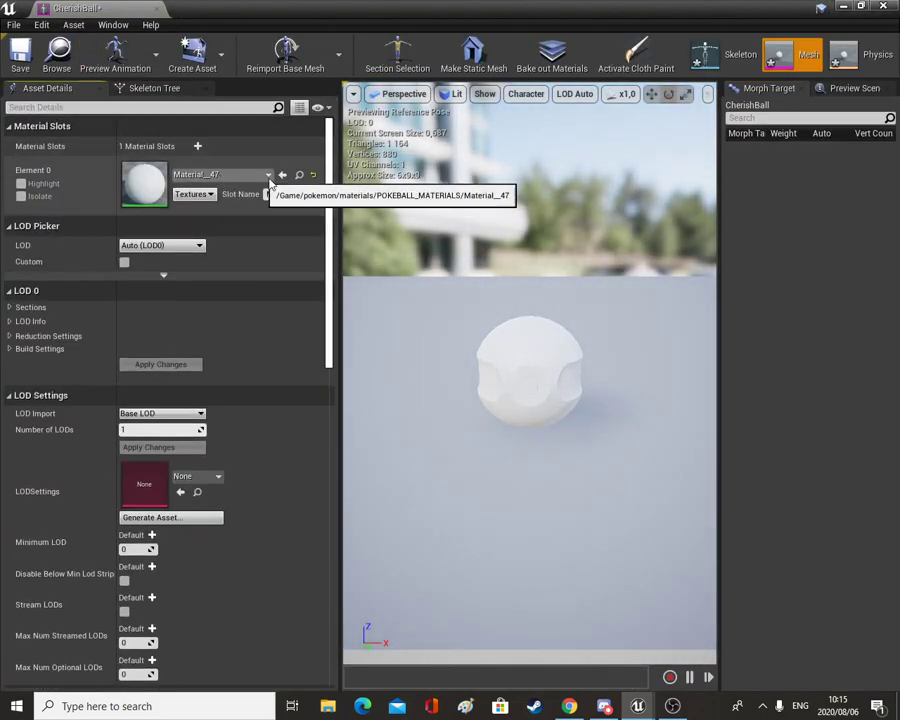
- Locate CherishBall's assigned material, Material__47, in the project and open it in the material editor
left_click(474, 56)
left_click(843, 6)
double_click(354, 570)
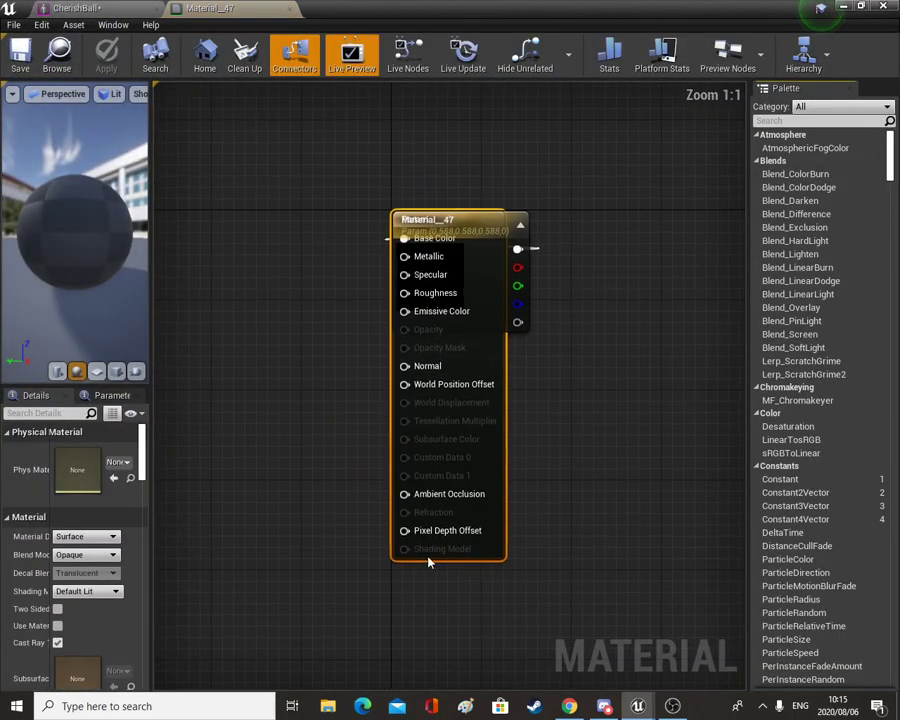
- Return to the level editor and look over the imported ball textures in POKEBALL_MATERIALS/textures
left_click(843, 6)
double_click(205, 535)
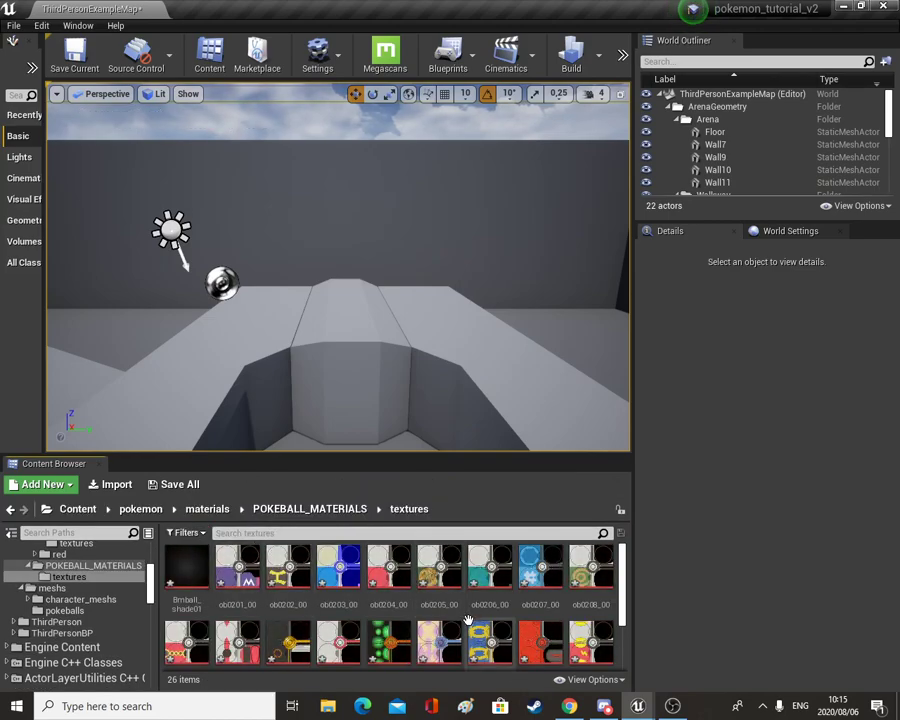
scroll(566, 607, "down", 3)
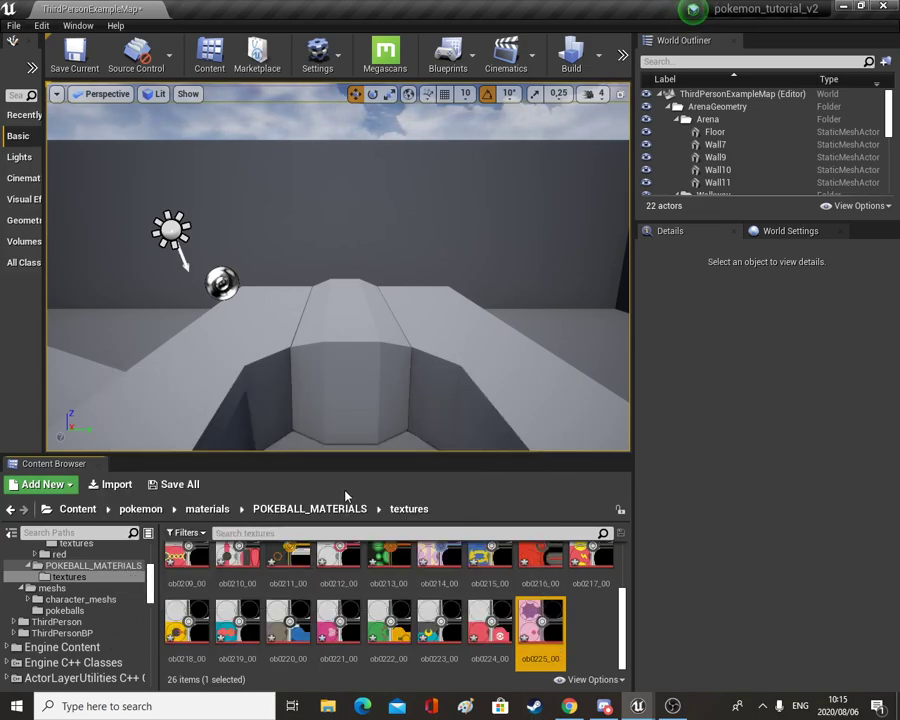
scroll(418, 560, "up", 2)
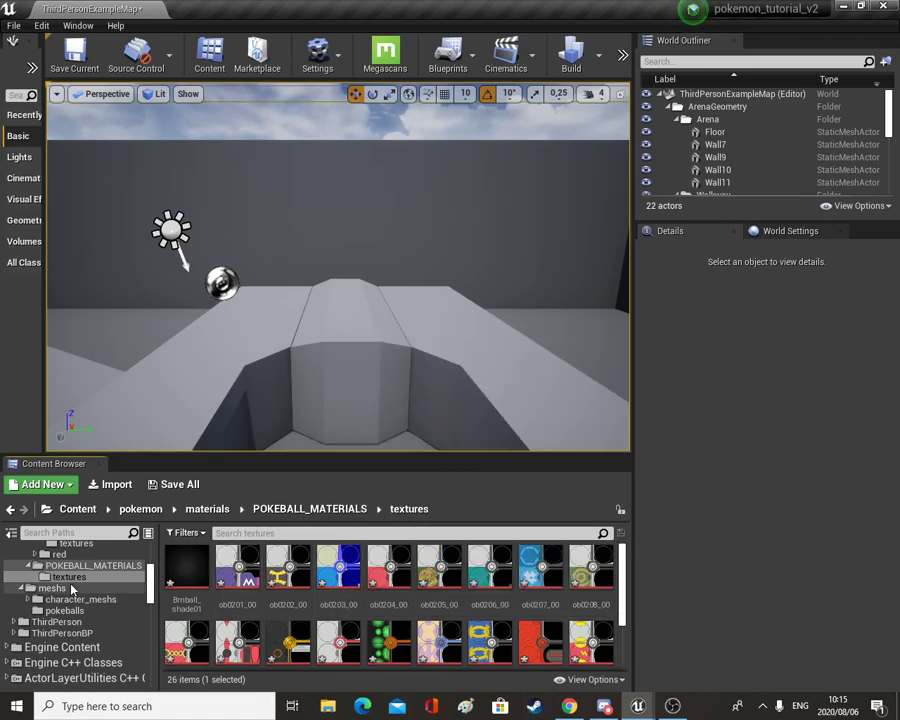
- Browse the meshs/pokeballs folder and look over the ball skeletal meshes, selecting PokeBall to inspect its material preview
left_click(75, 566)
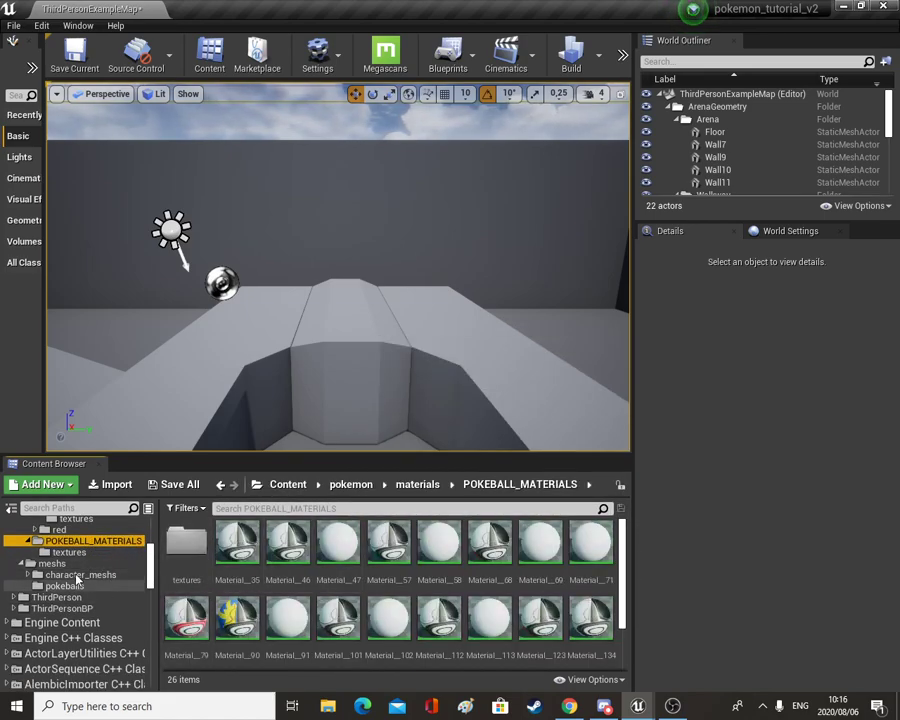
left_click(70, 586)
scroll(484, 608, "down", 4)
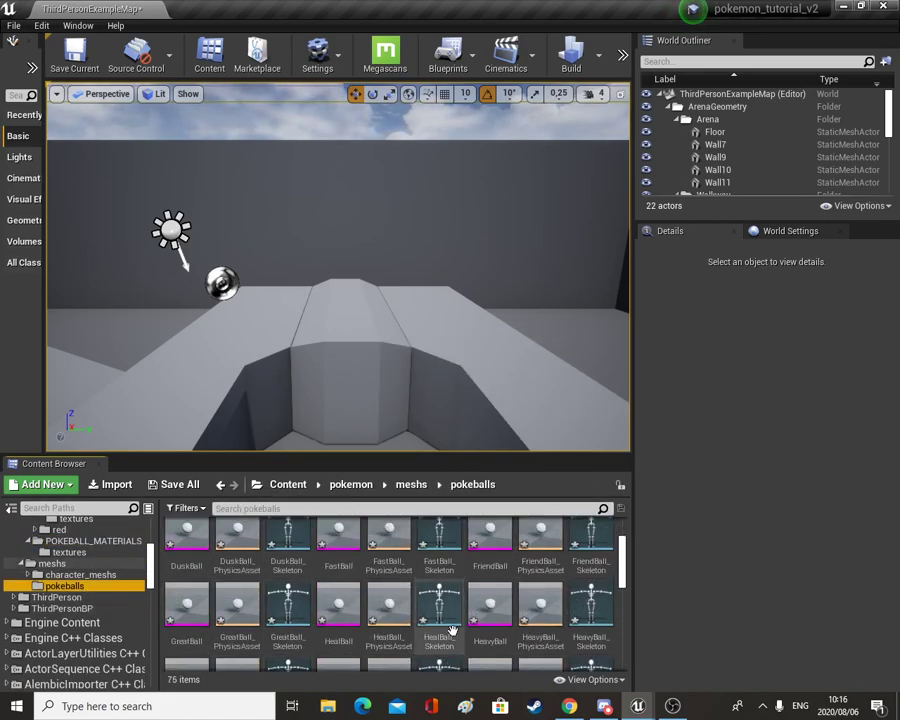
scroll(484, 608, "down", 3)
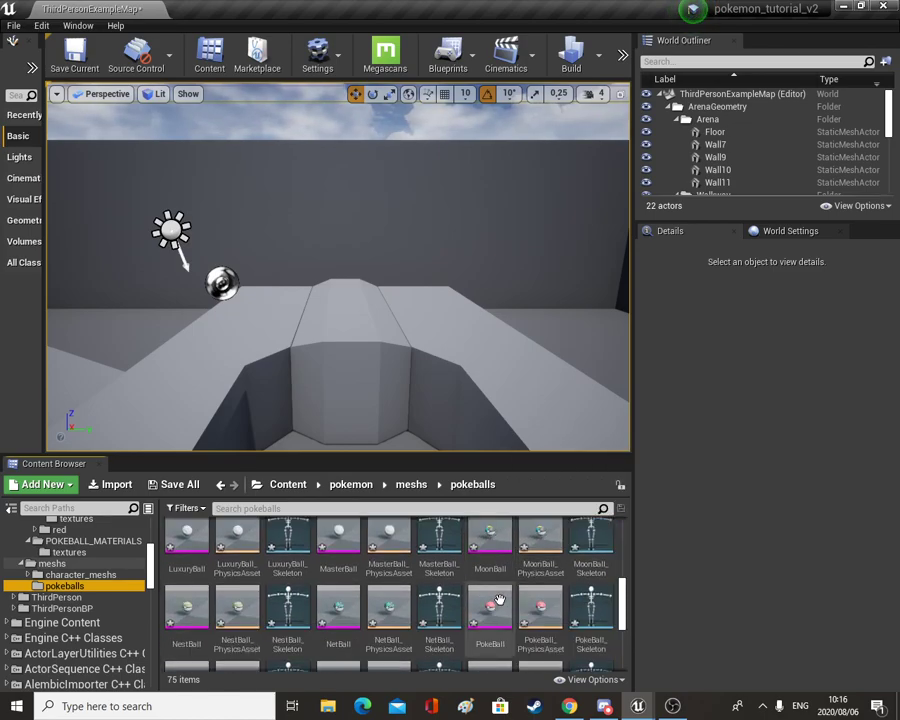
left_click(470, 616)
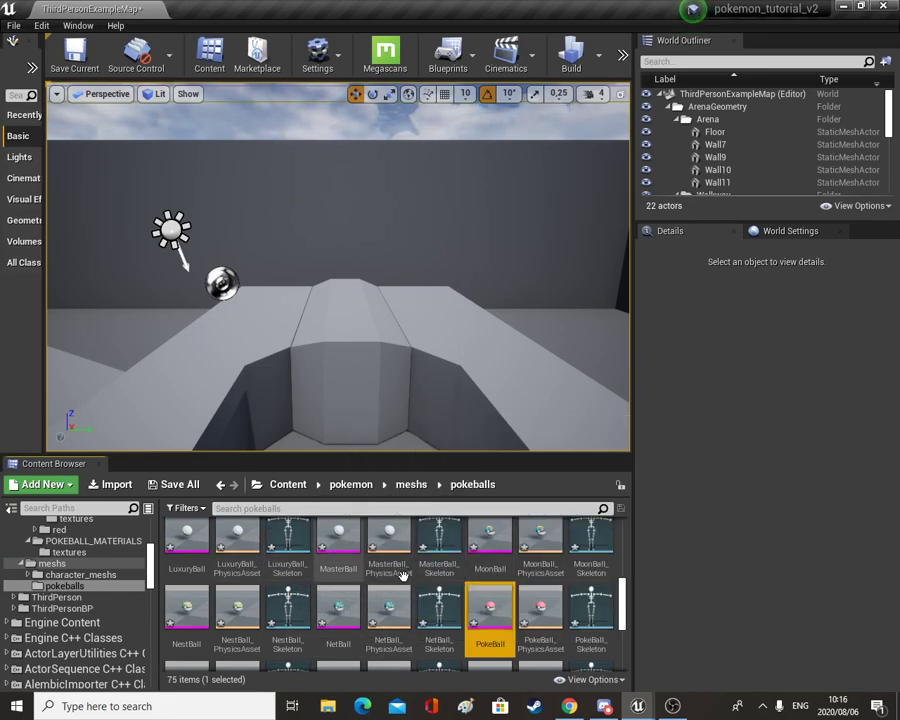
scroll(335, 553, "up", 1)
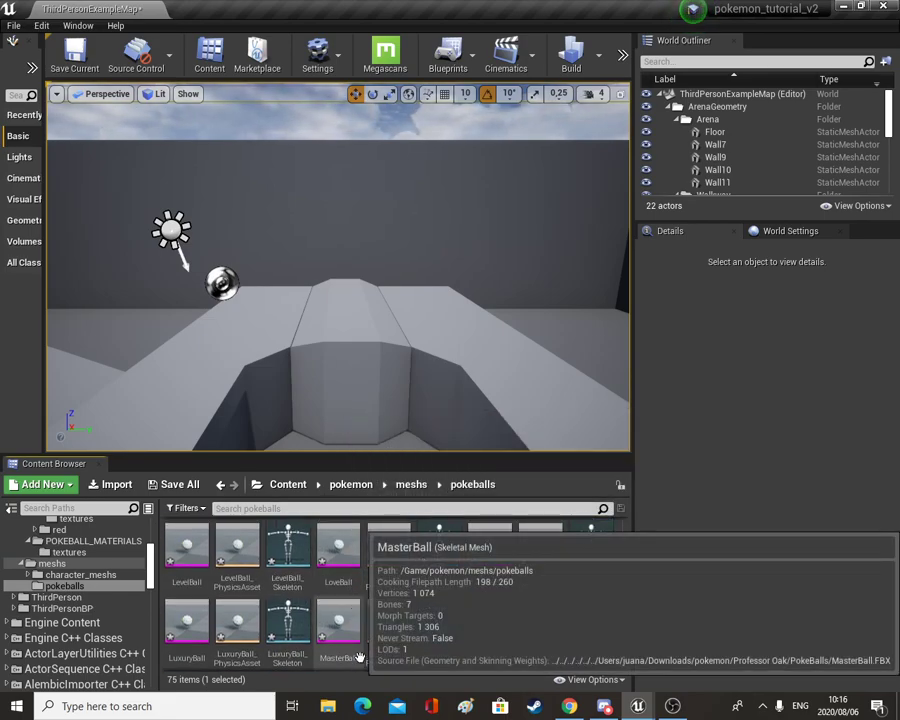
scroll(412, 578, "down", 1)
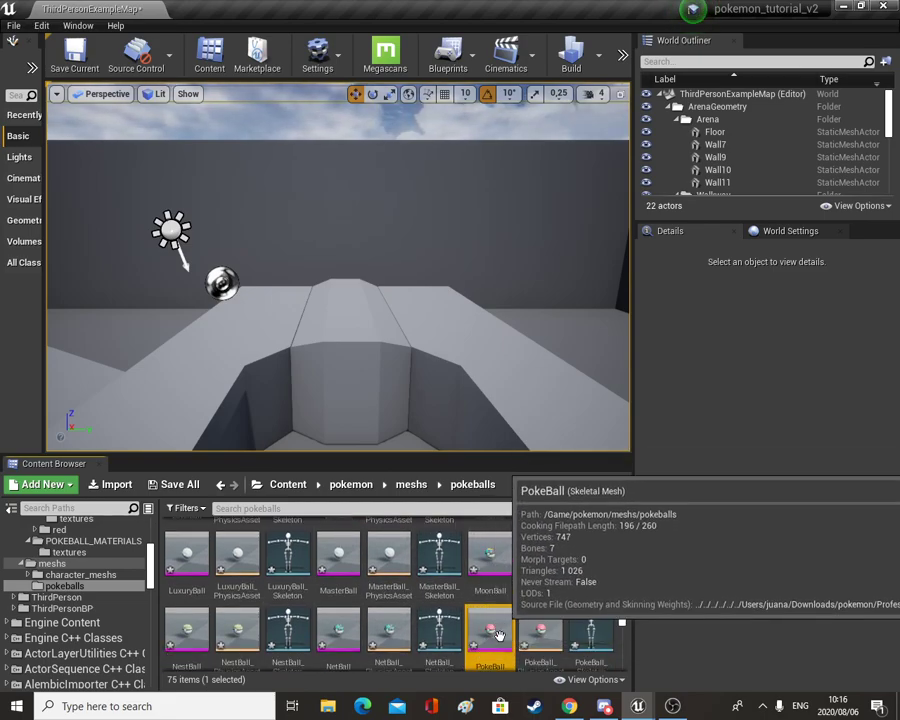
scroll(498, 630, "down", 1)
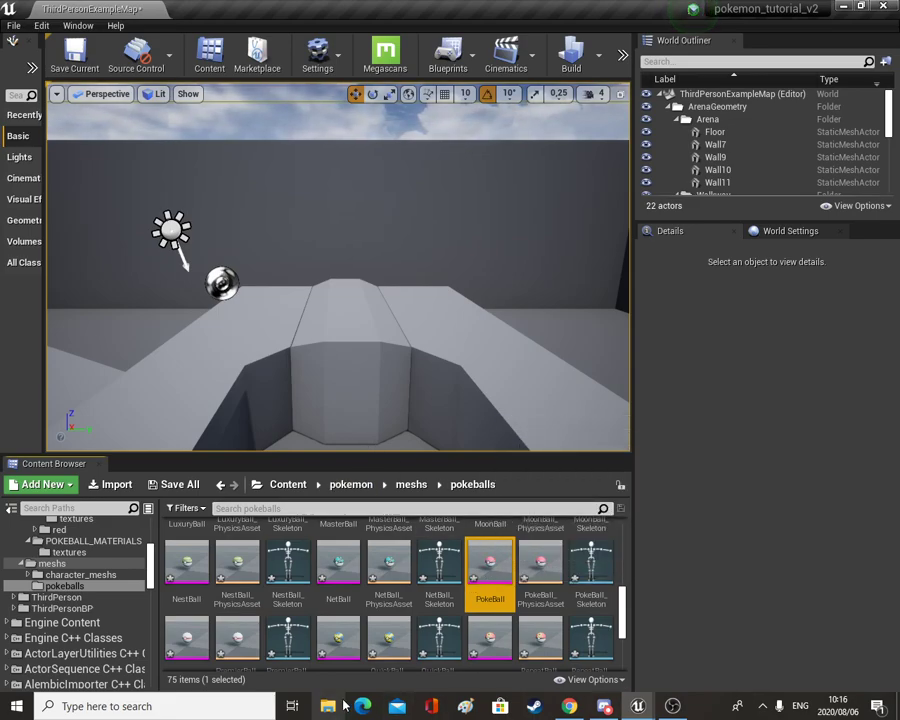
- Switch to File Explorer, check the contents of Downloads/pokemon/Professor Oak, and return to Unreal Editor
left_click(330, 706)
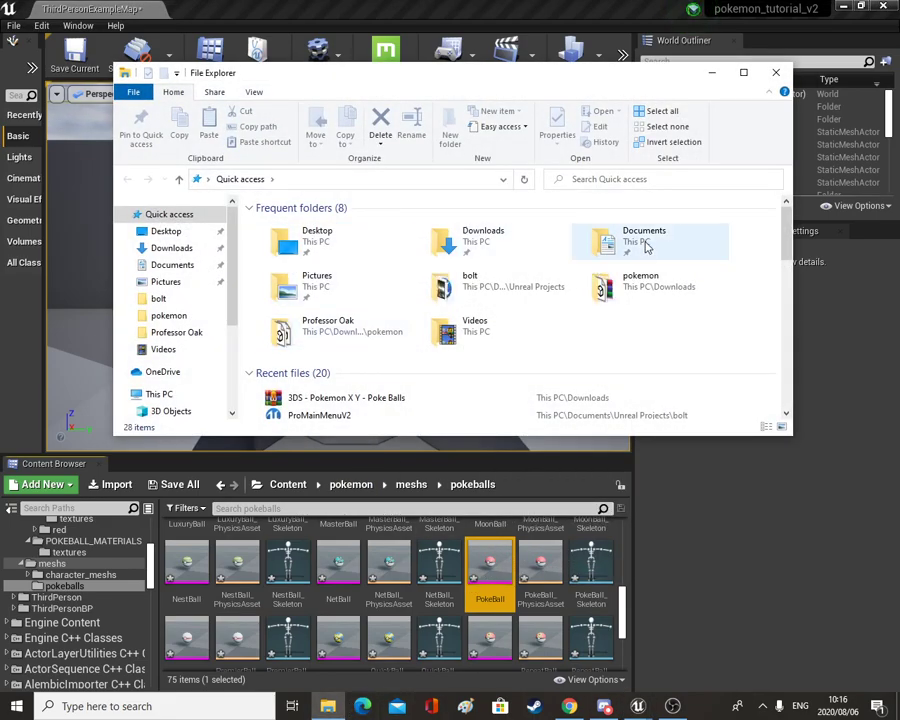
double_click(645, 245)
scroll(330, 290, "down", 2)
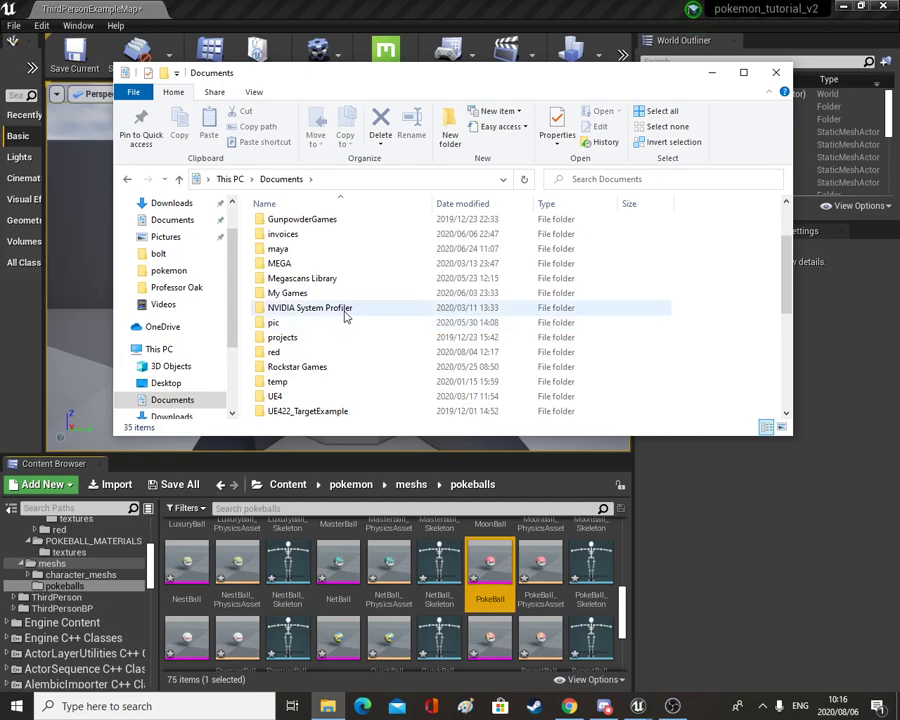
scroll(316, 305, "down", 1)
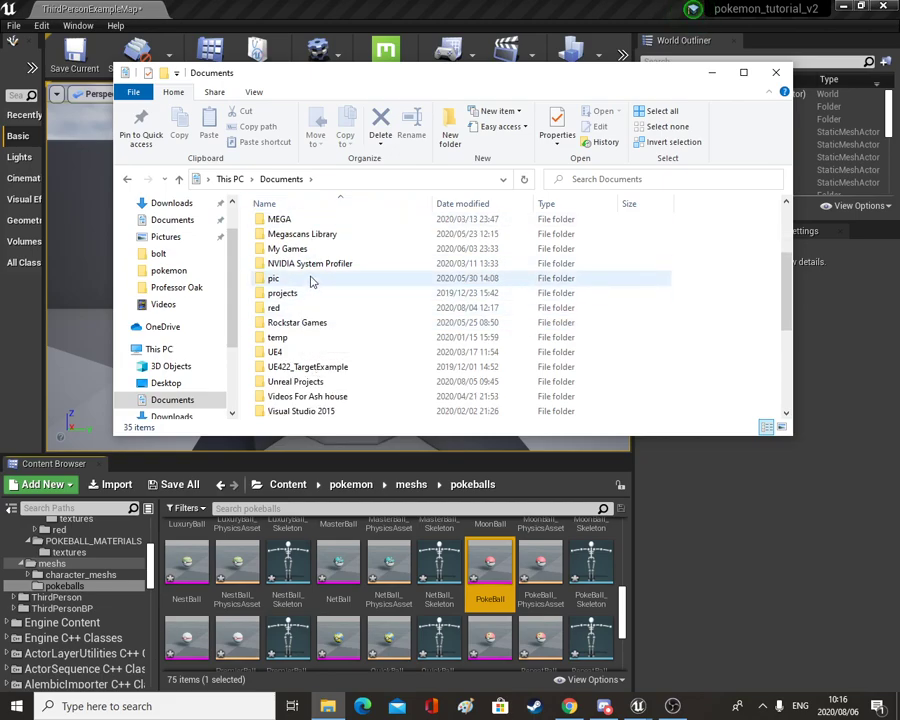
left_click(171, 204)
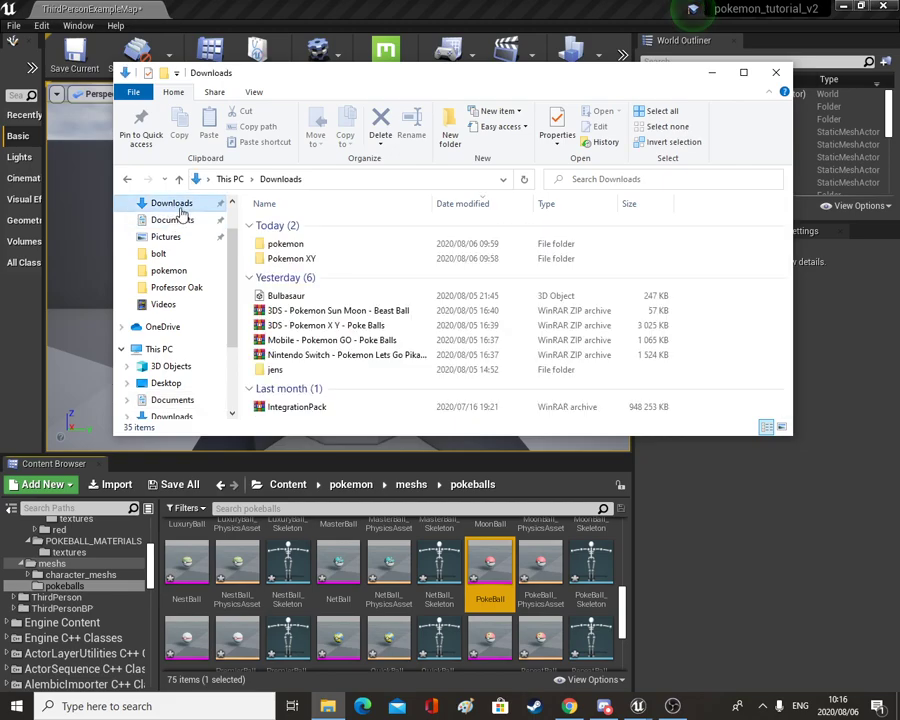
double_click(294, 244)
double_click(310, 246)
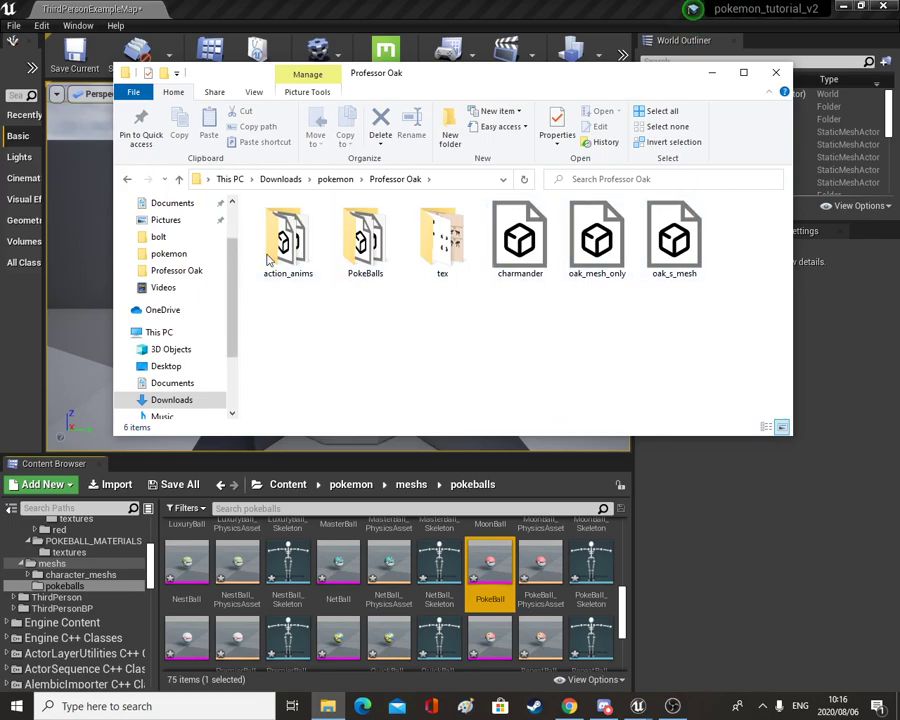
left_click(716, 75)
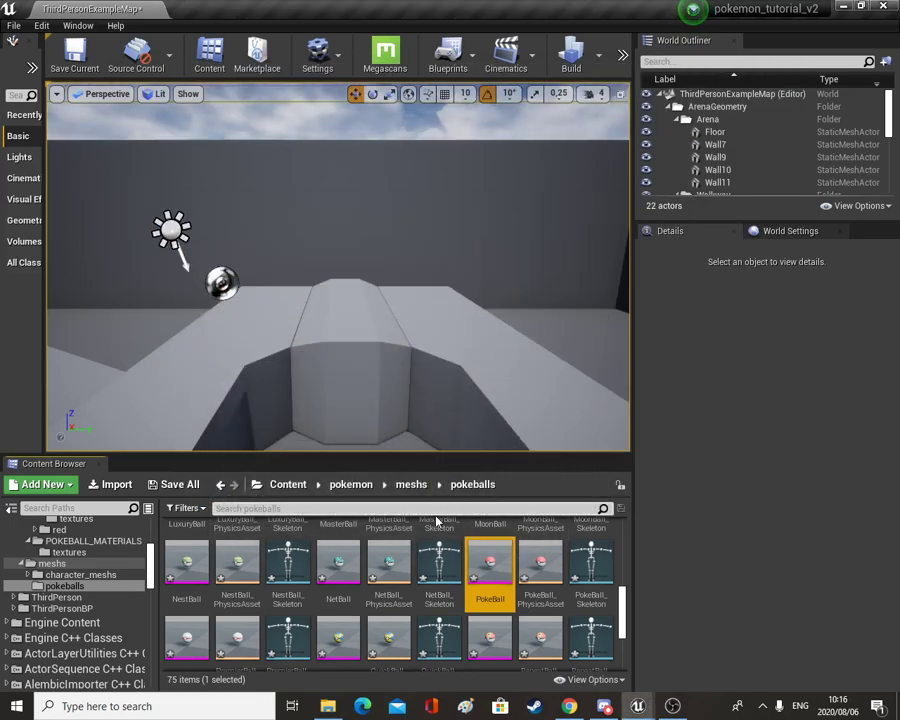
- Browse the project to pokemon/meshs/character_meshs/prof_oak and look at Professor Oak's mesh assets
scroll(95, 565, "up", 3)
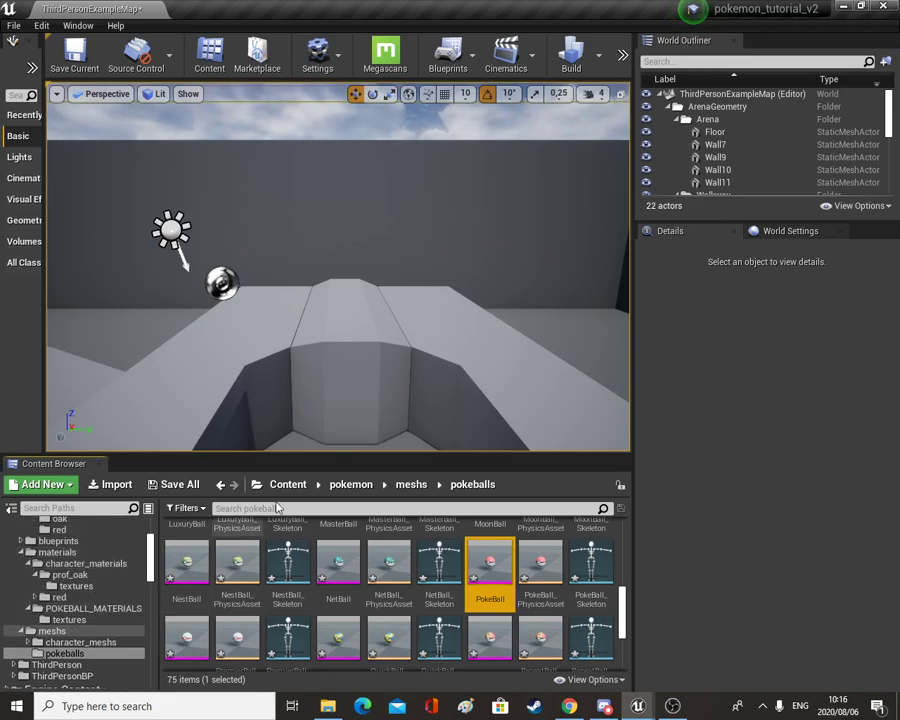
left_click(288, 485)
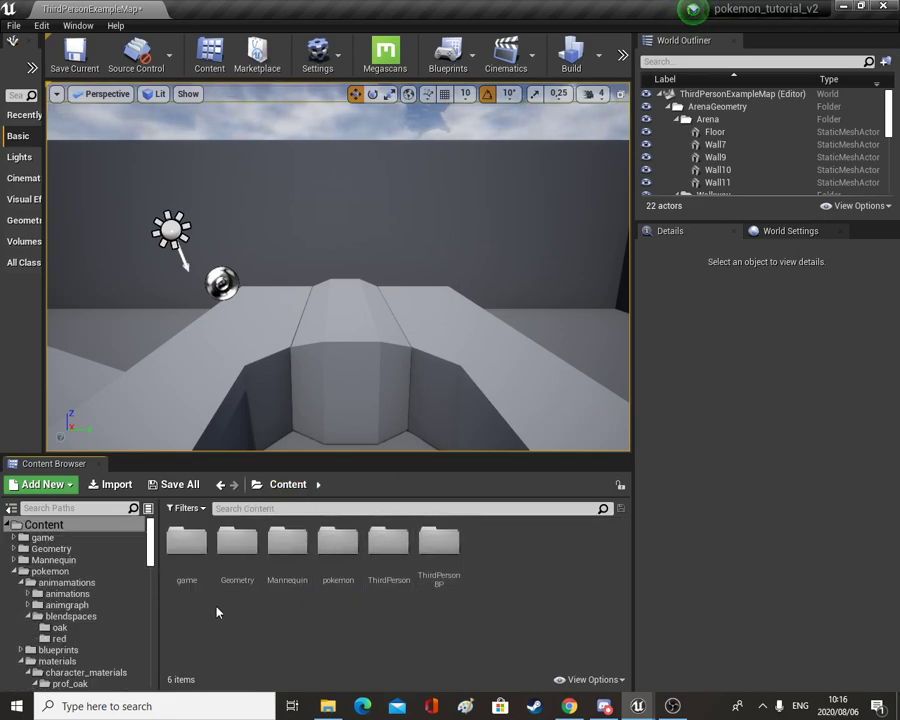
double_click(348, 562)
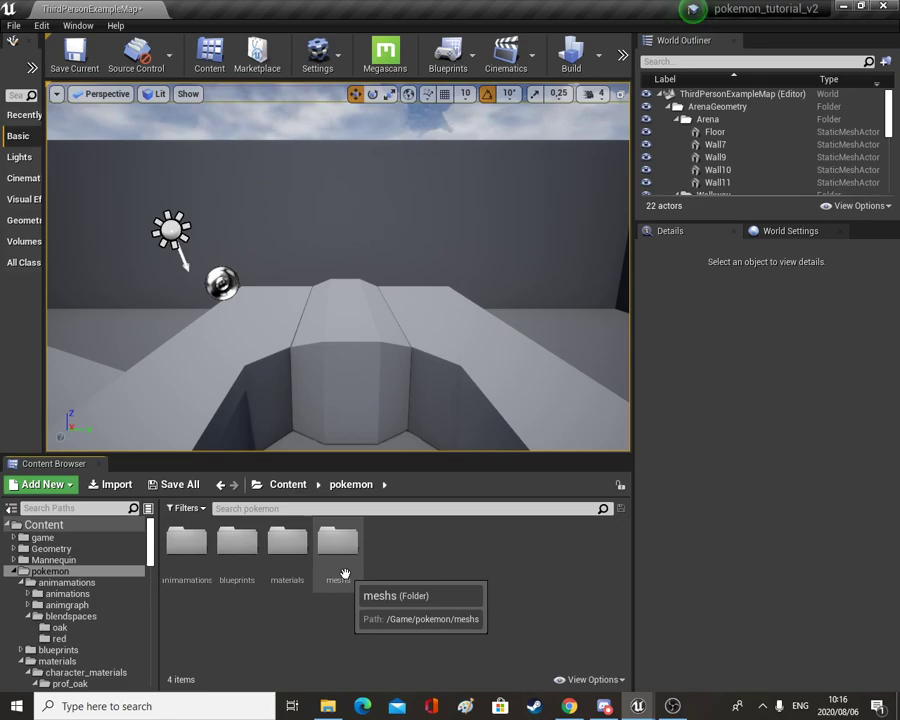
double_click(343, 567)
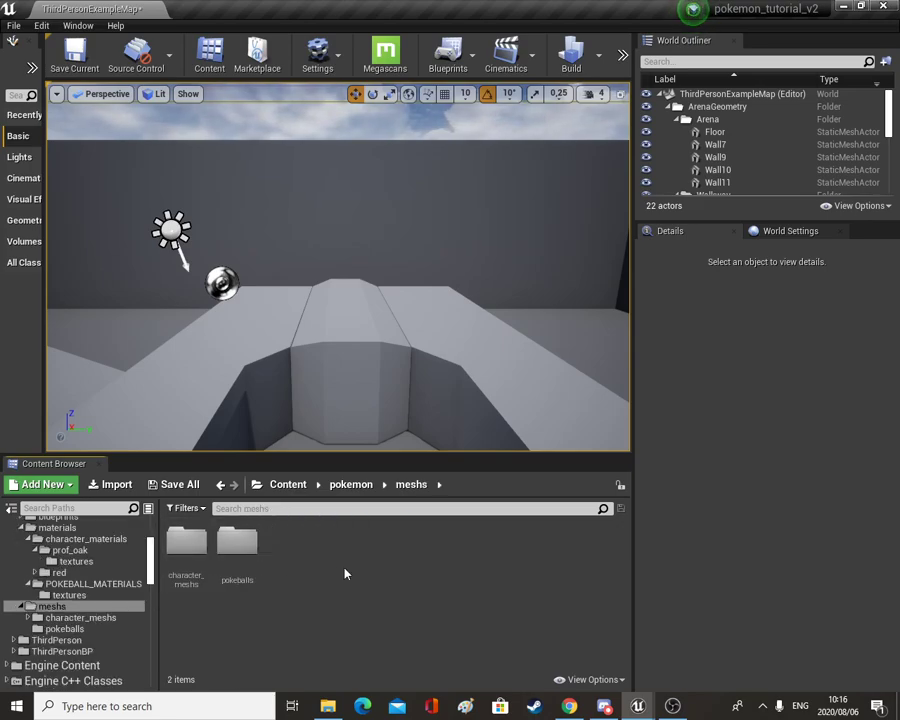
double_click(201, 573)
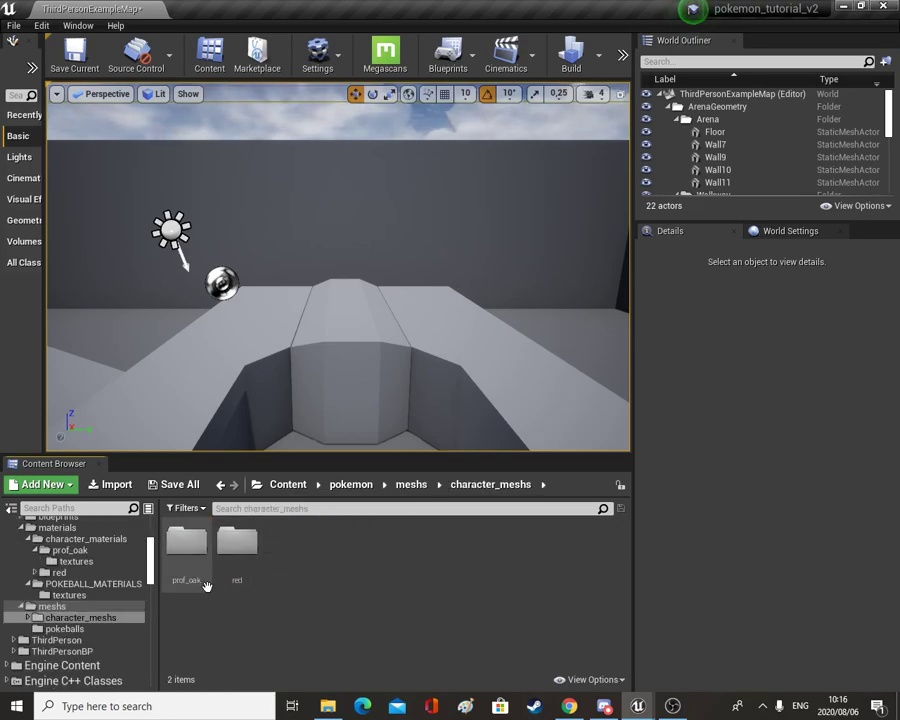
double_click(202, 582)
right_click_drag(442, 380, 560, 418)
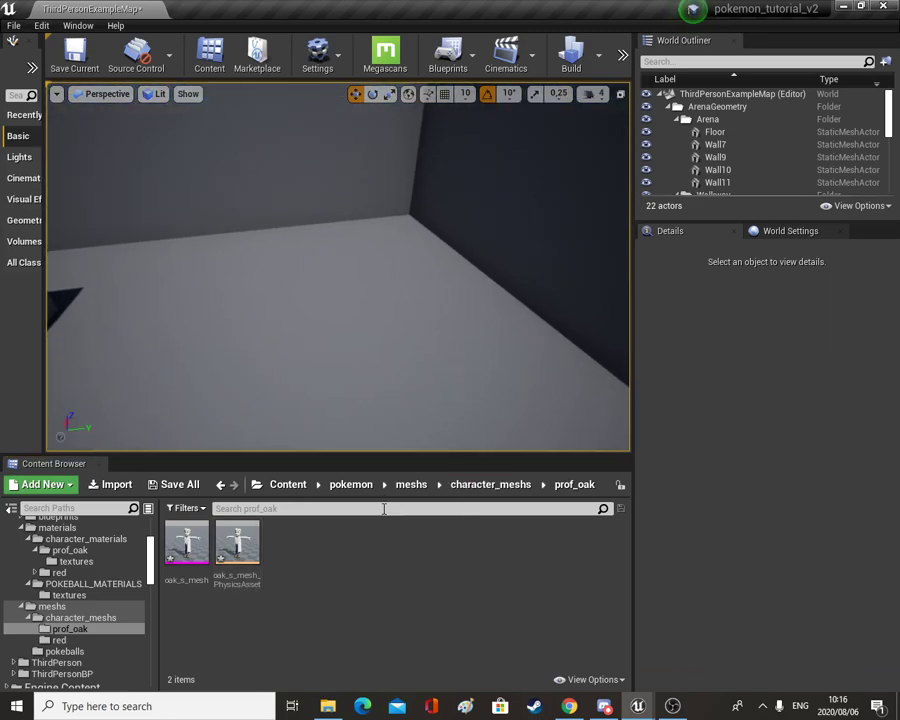
- Open the pokemon/blueprints/actors folder in the project content
left_click(352, 485)
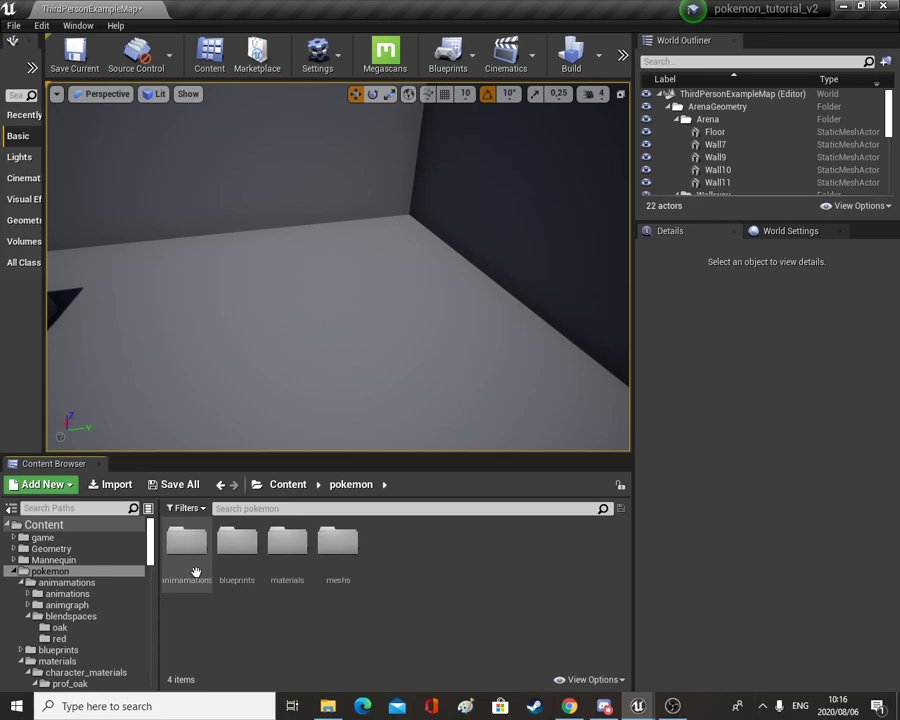
left_click(245, 558)
double_click(245, 558)
double_click(186, 540)
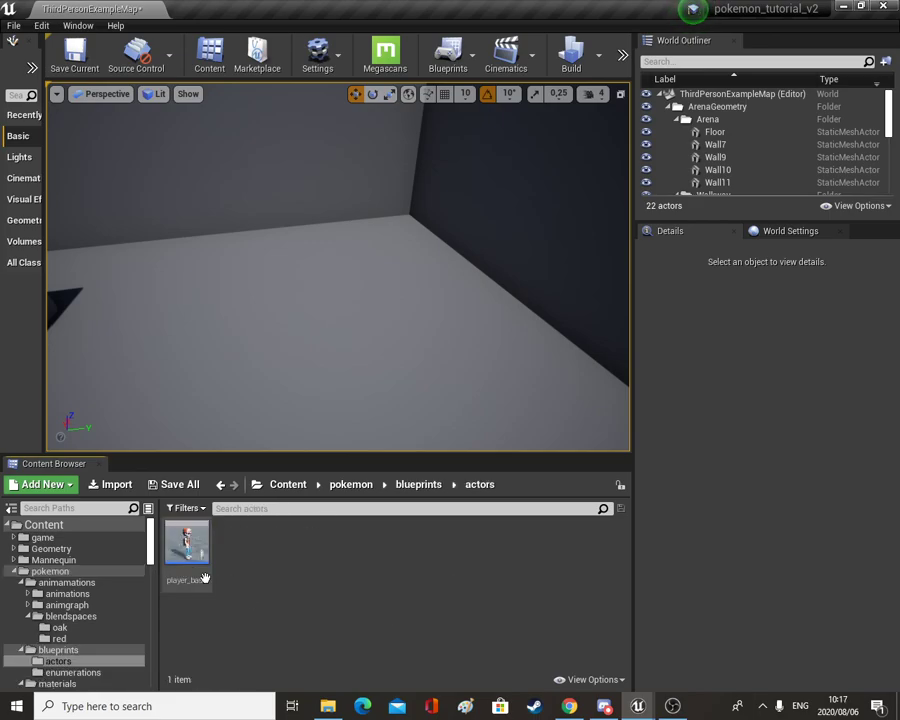
right_click(275, 606)
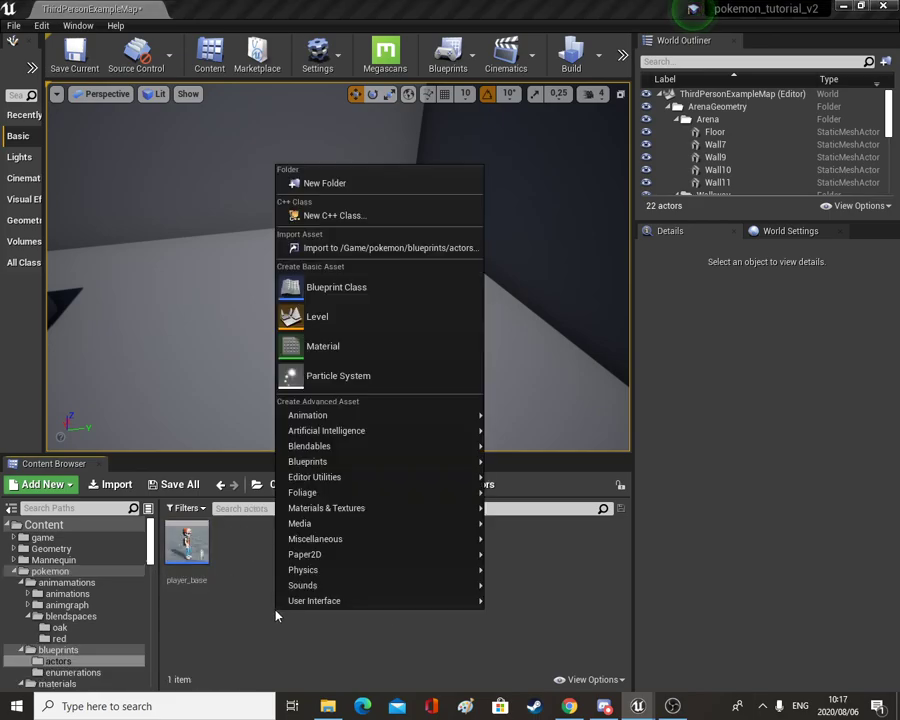
left_click(340, 287)
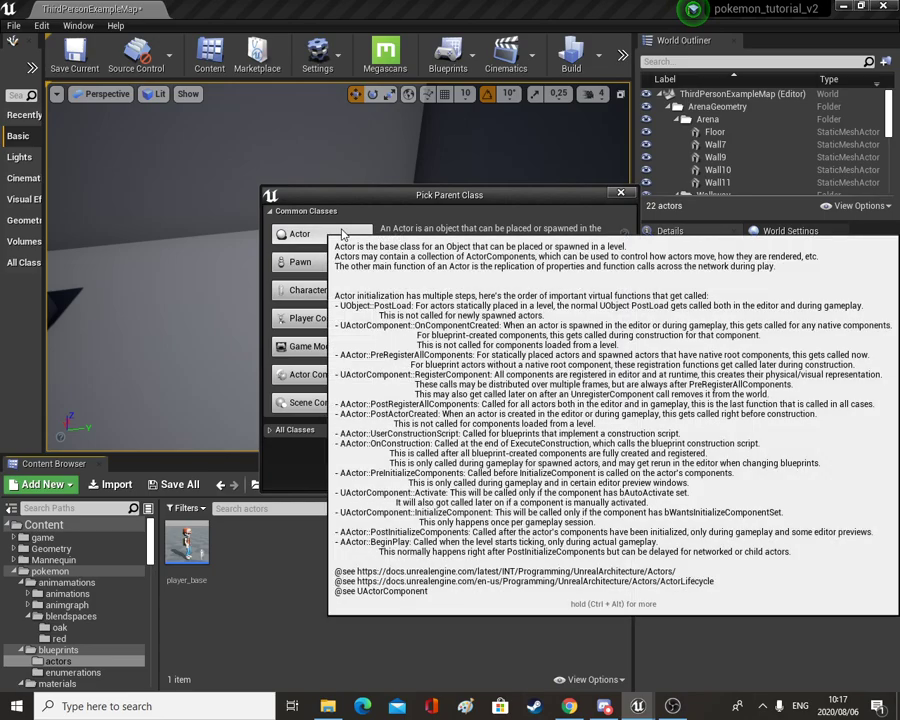
left_click(300, 234)
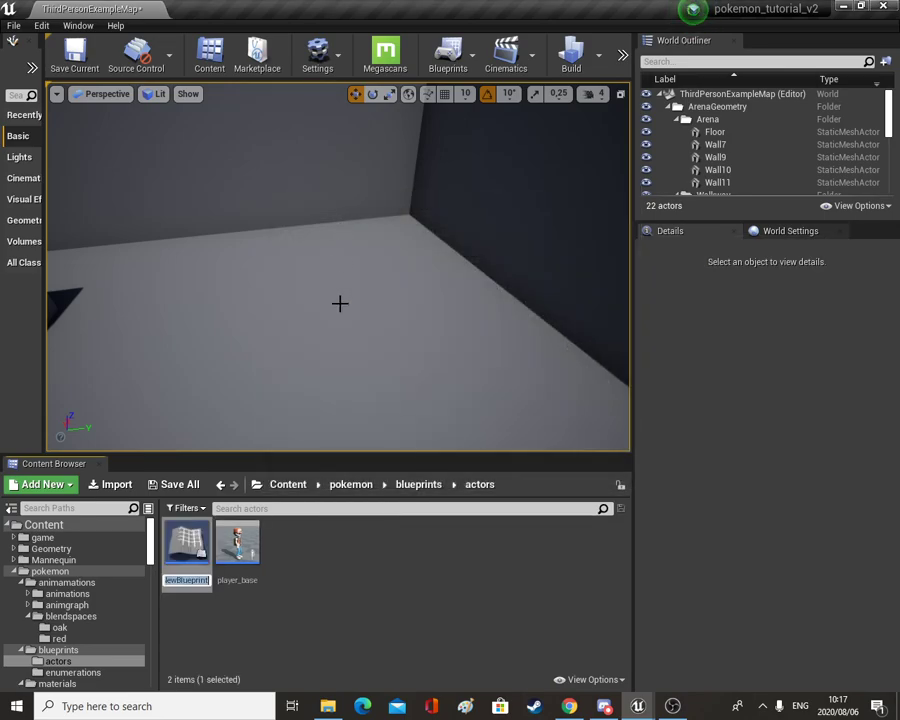
left_click(186, 586)
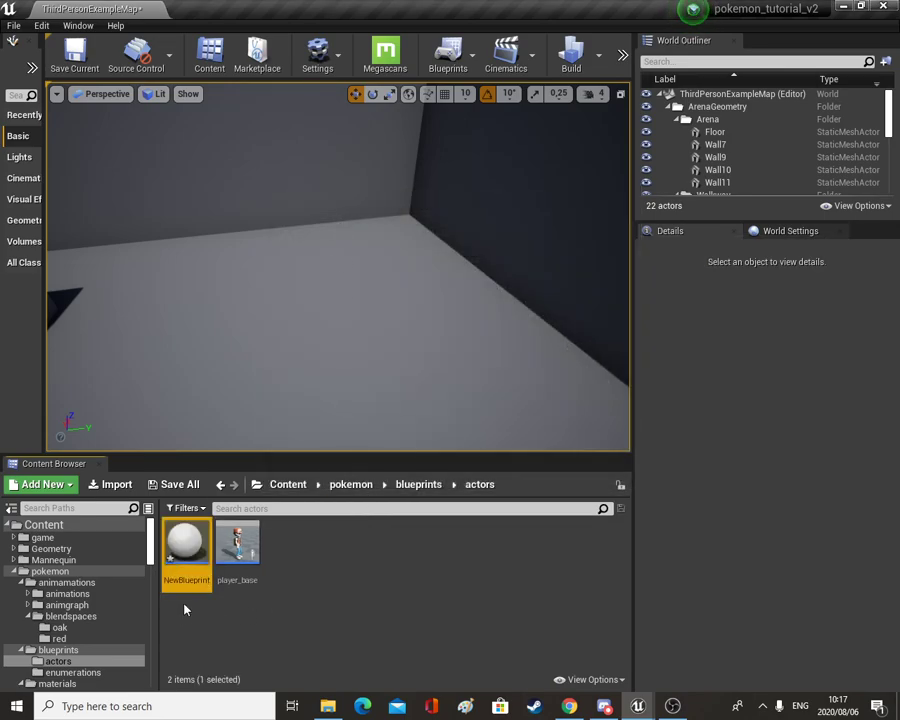
key("Delete")
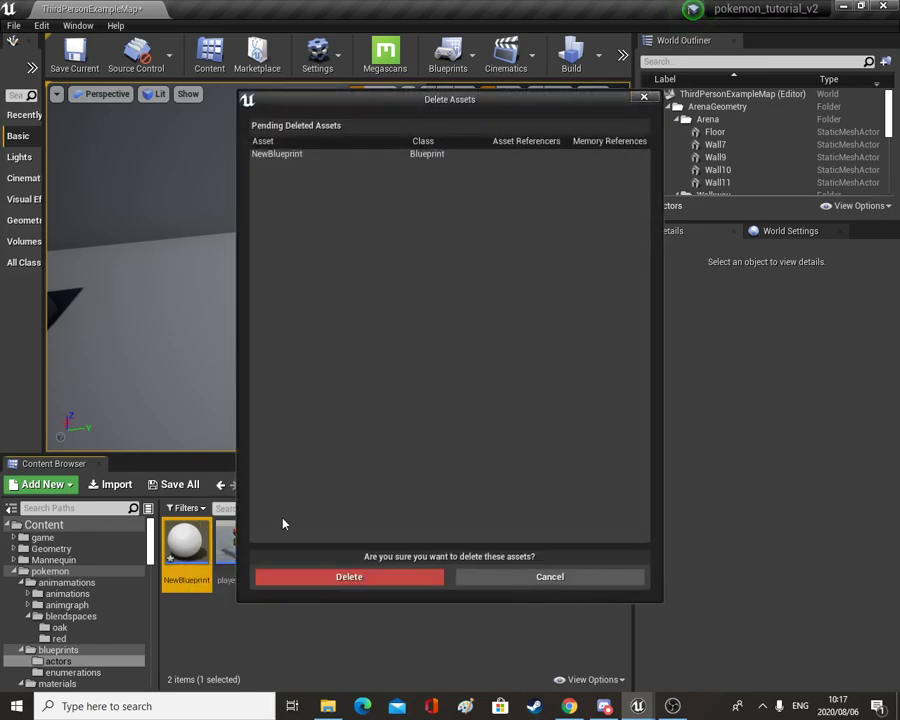
left_click(317, 578)
- Create a Blueprint Class with Character as its parent in blueprints/actors and name it proffessor_oak
right_click(264, 622)
left_click(346, 300)
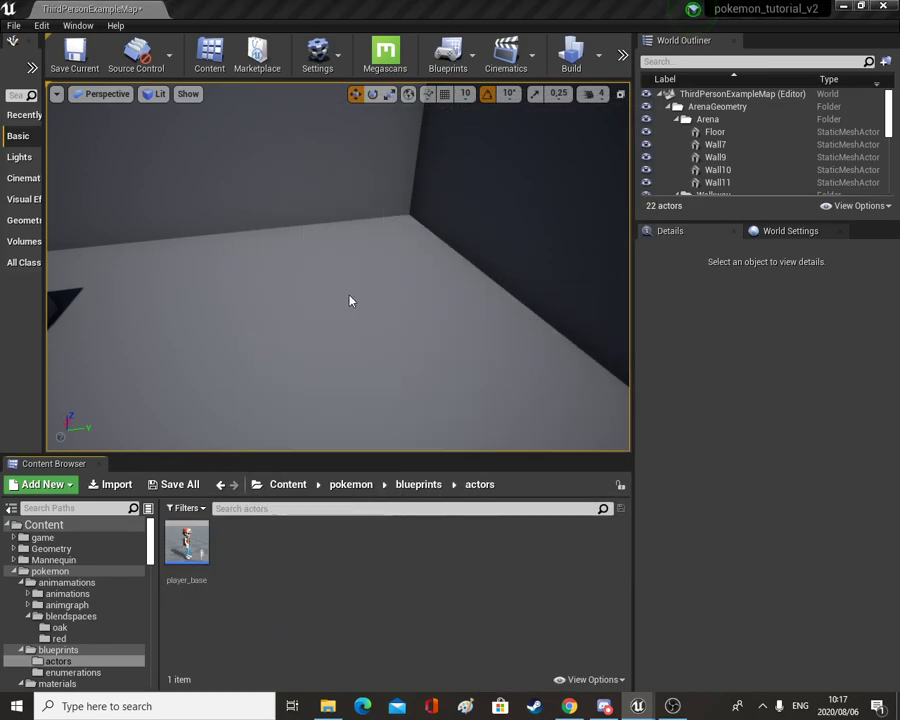
left_click(297, 289)
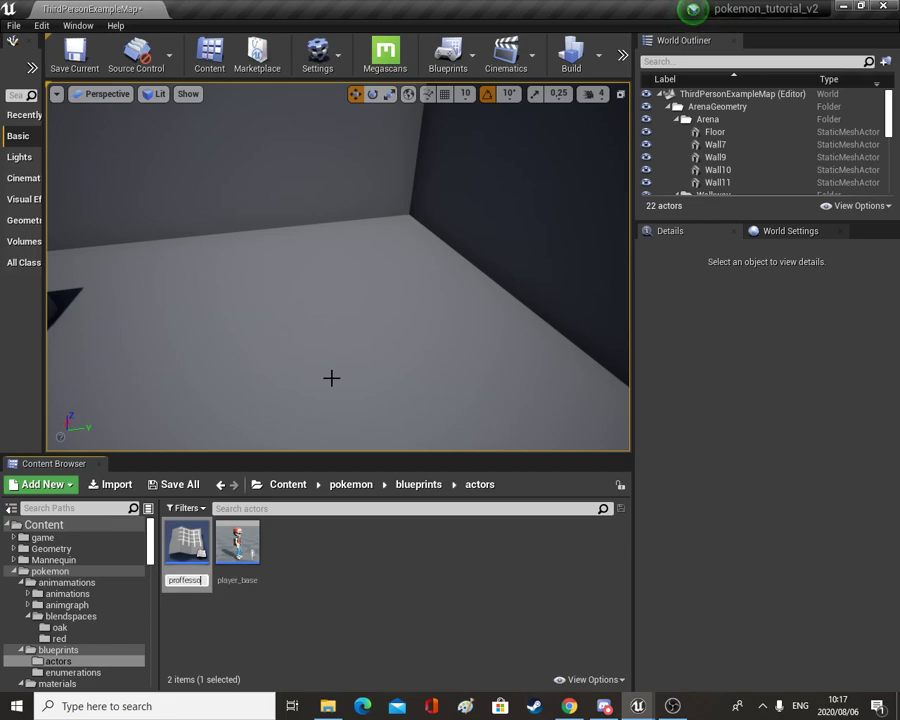
type("proffessor_oak")
key("Return")
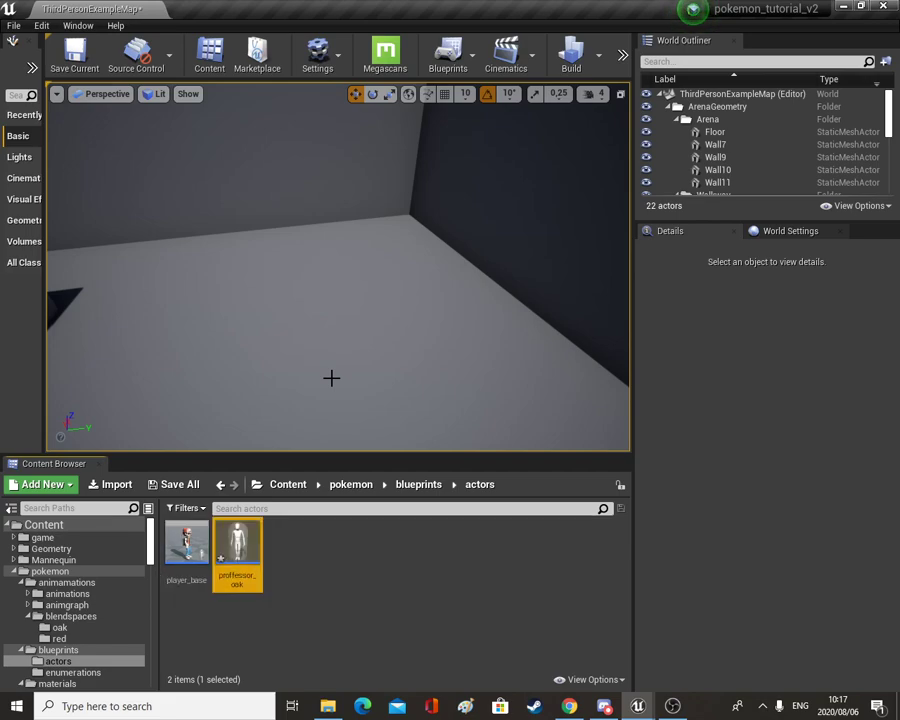
- Open the proffessor_oak blueprint and assign oak_s_mesh as the skeletal mesh of its inherited Mesh component
double_click(257, 532)
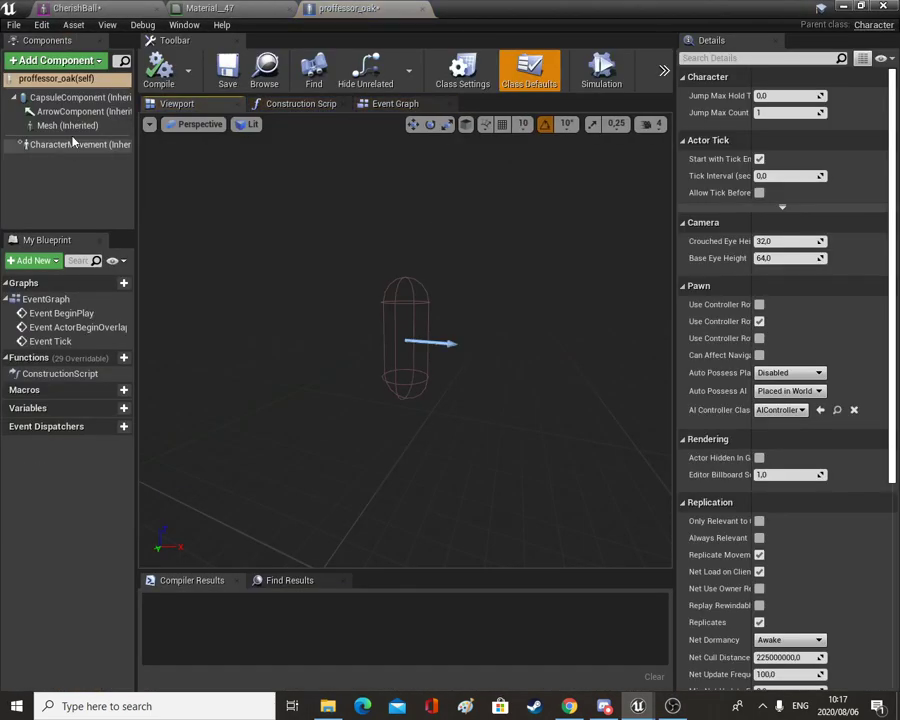
left_click(68, 125)
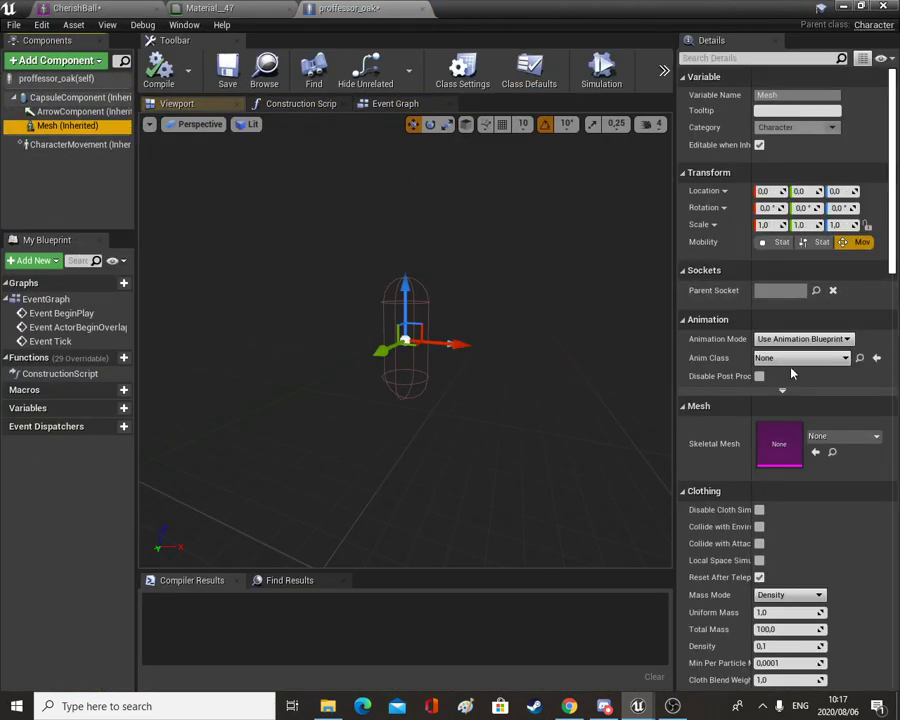
left_click(843, 437)
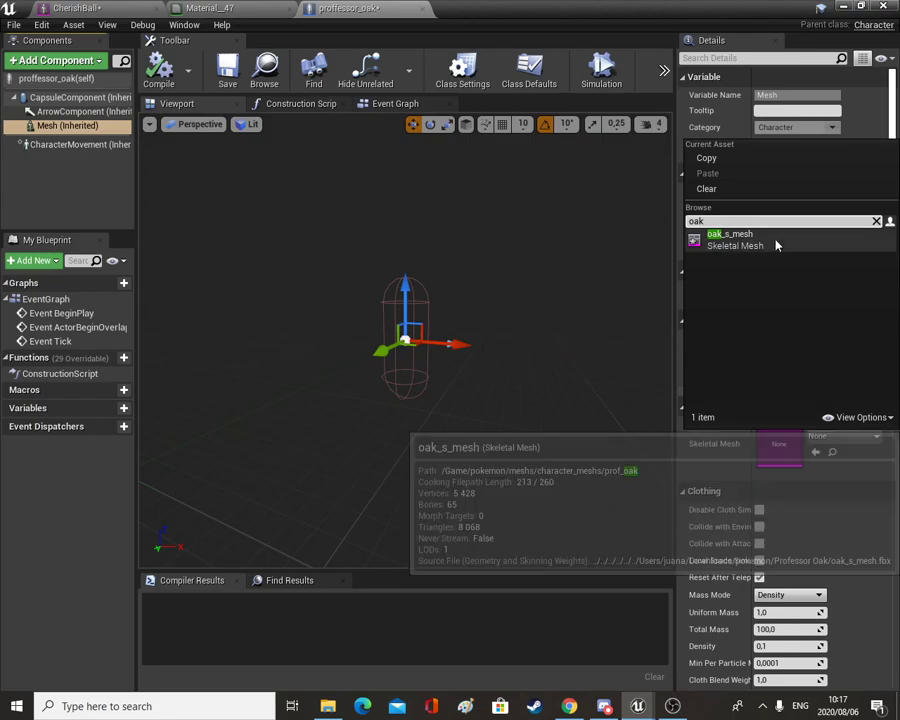
left_click(775, 241)
- Keep the mesh's animation mode on Use Animation Blueprint and set its Anim Class to oaks_anim_bp
left_click(812, 339)
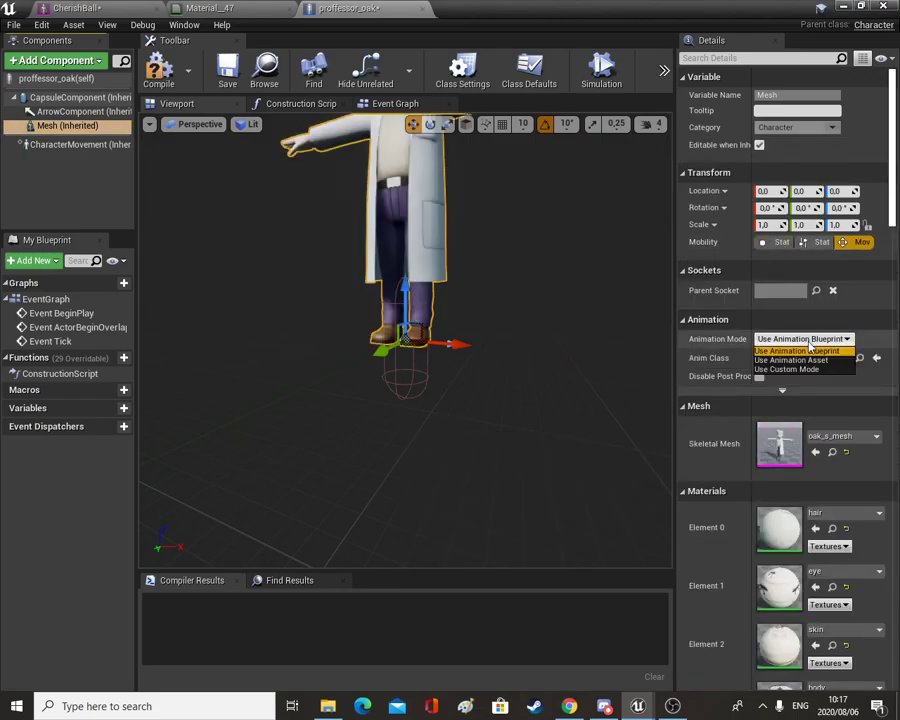
left_click(800, 351)
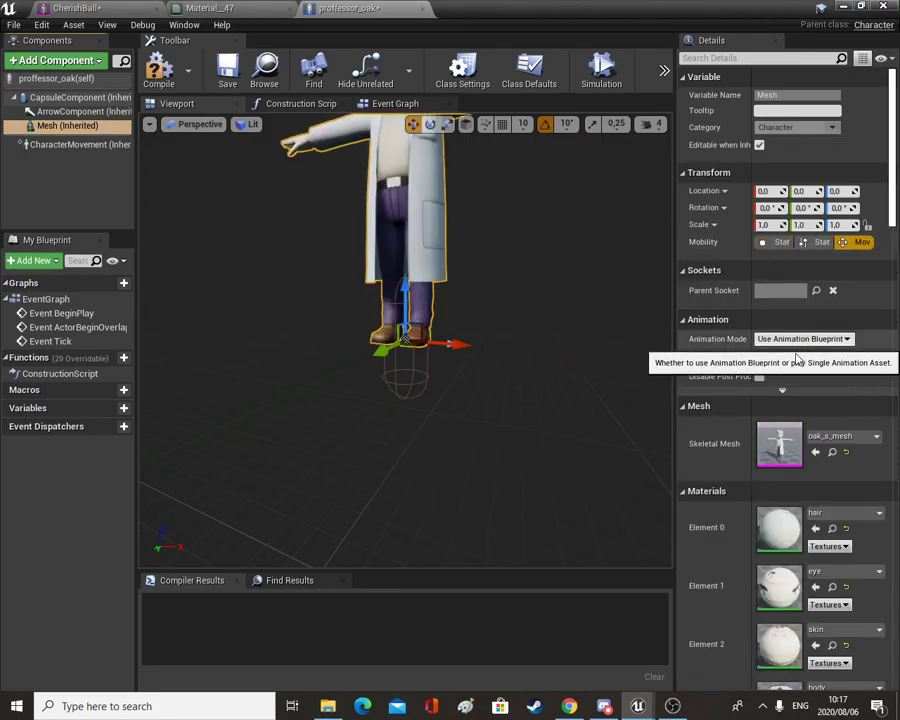
left_click(800, 358)
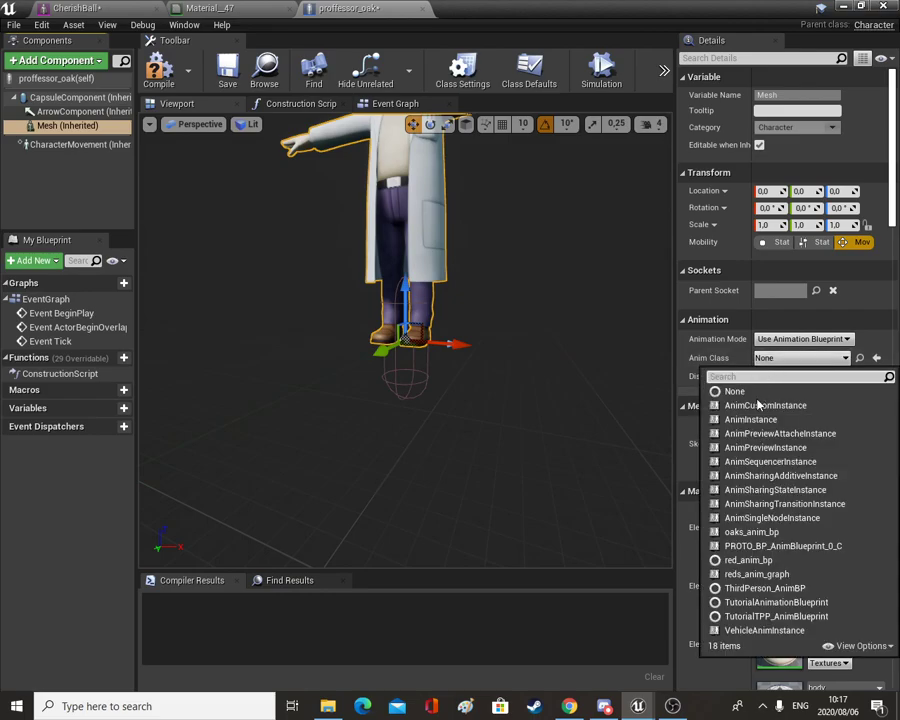
left_click(750, 532)
- Fit Oak's mesh inside the capsule with Z rotation -90°, Z location about -85.6 and uniform scale about 0.47, and compile the blueprint
left_click(429, 124)
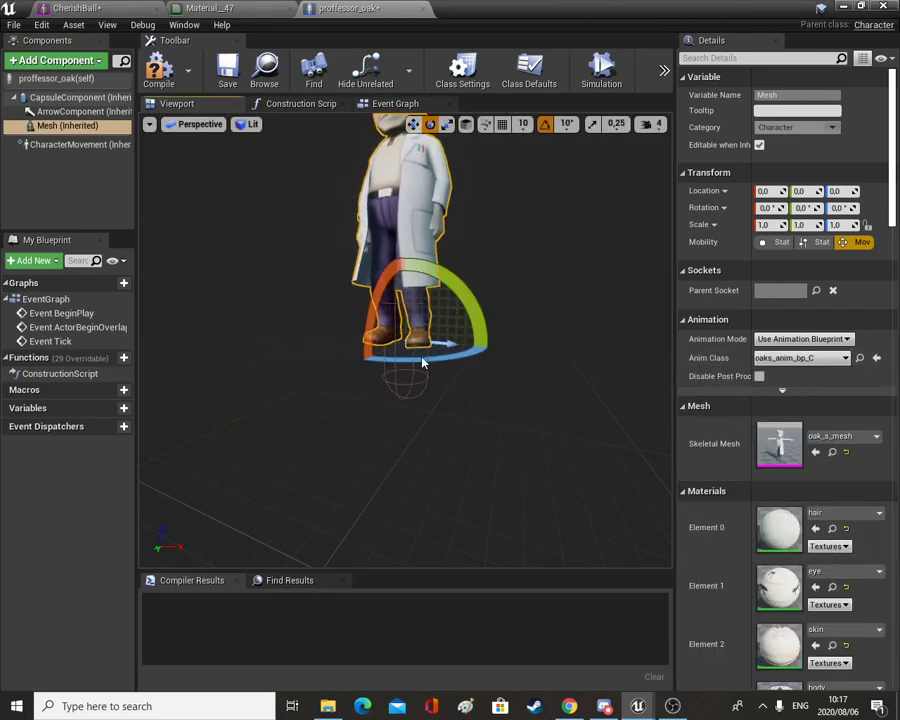
left_click_drag(415, 356, 325, 356)
left_click(413, 125)
left_click_drag(407, 271, 427, 385)
left_click(447, 124)
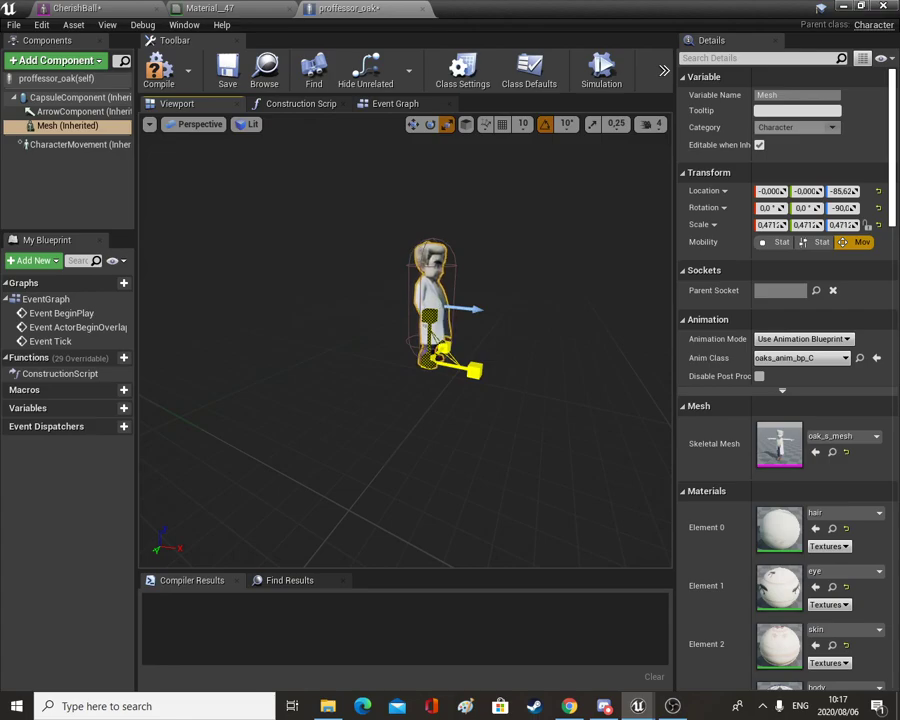
right_click_drag(498, 353, 370, 350)
key("d")
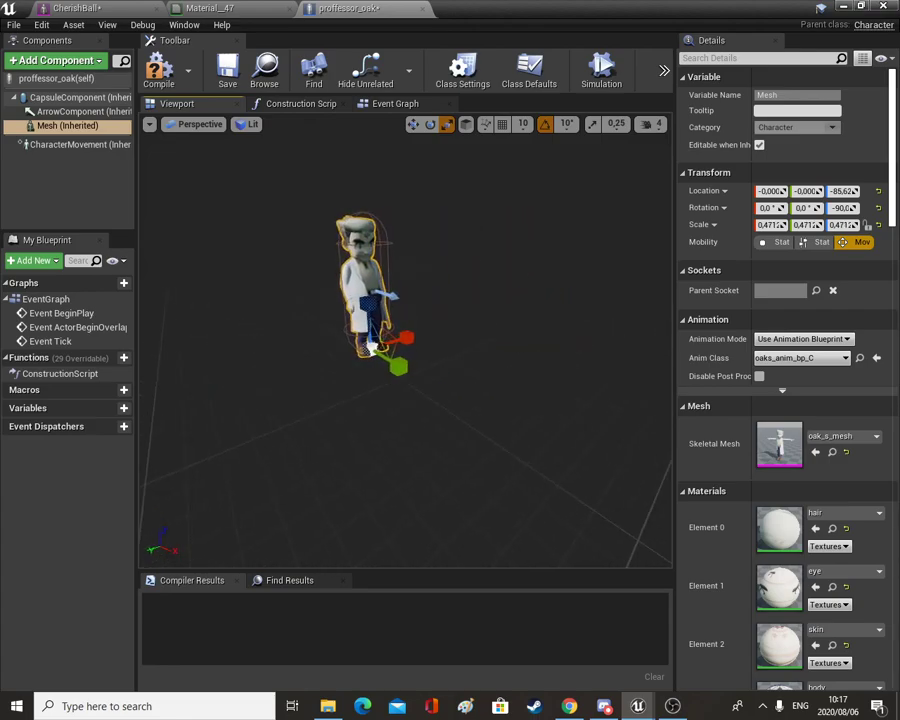
left_click(160, 72)
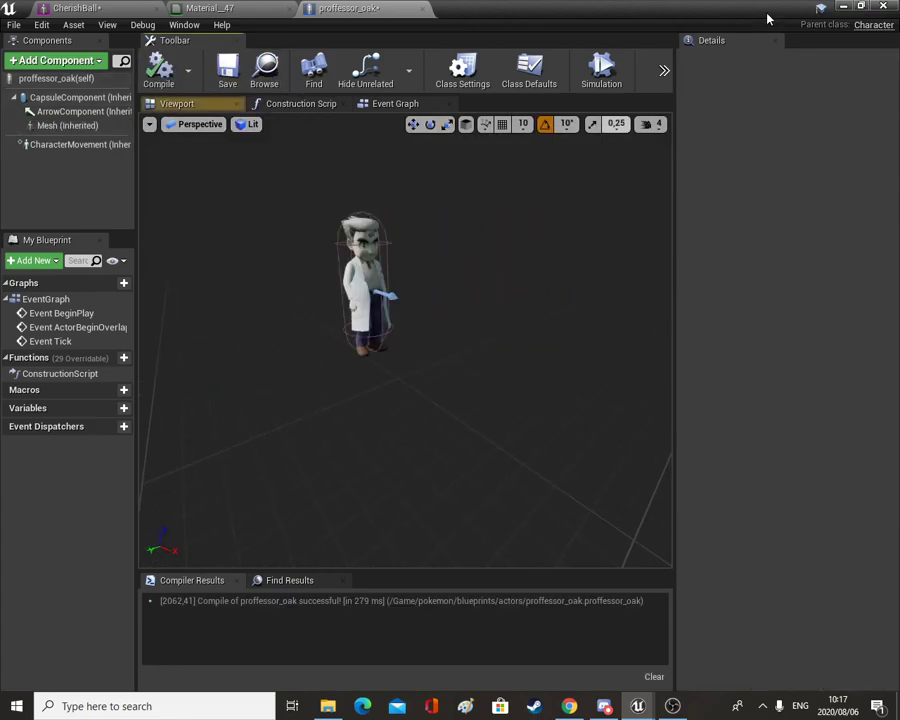
- Return to the level editor and place the proffessor_oak blueprint on the floor of the level
left_click(841, 6)
left_click_drag(251, 567, 215, 276)
key("e")
left_click(314, 316)
right_click_drag(318, 314, 55, 255)
key("w")
key("a")
key("w")
key("d")
key("d")
key("s")
key("w")
key("f")
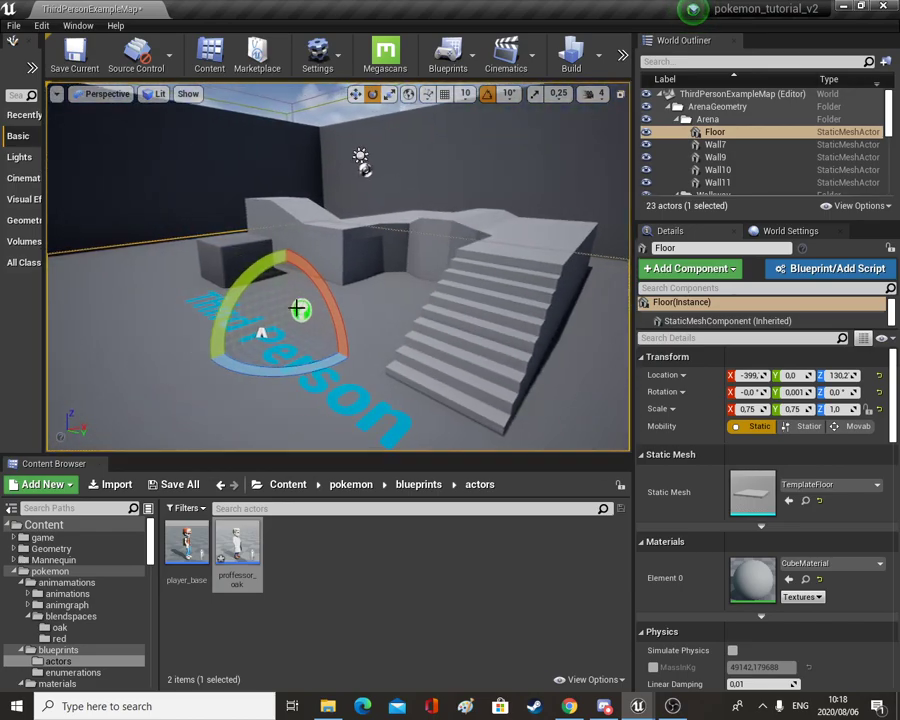
- Open player_base's Event Graph and line up the InputAxis MoveForward, SET Forward Value and Add Movement Input nodes in one row
double_click(188, 543)
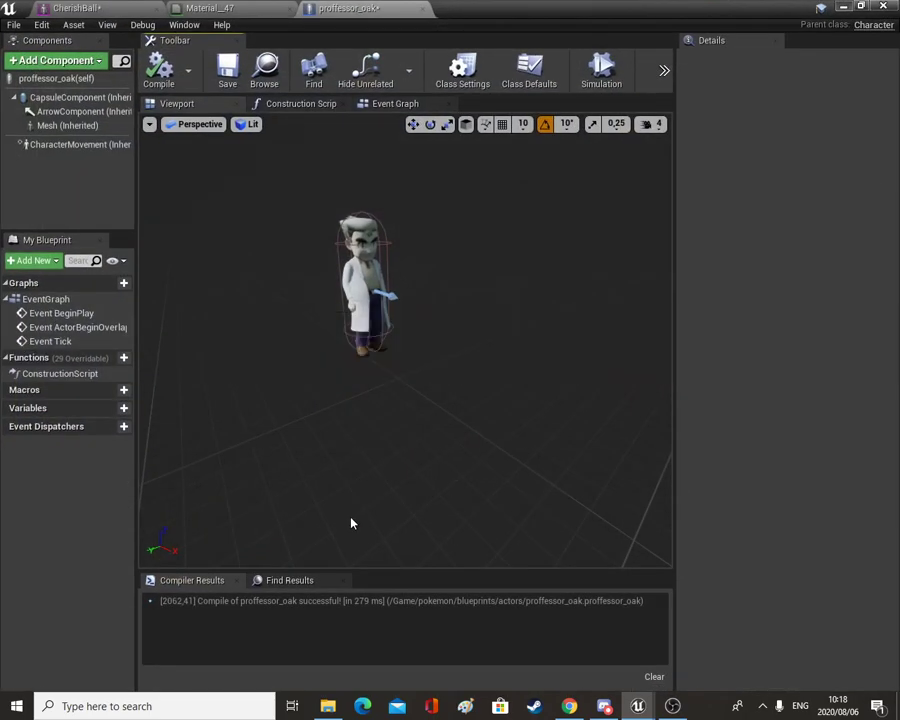
scroll(336, 337, "down", 4)
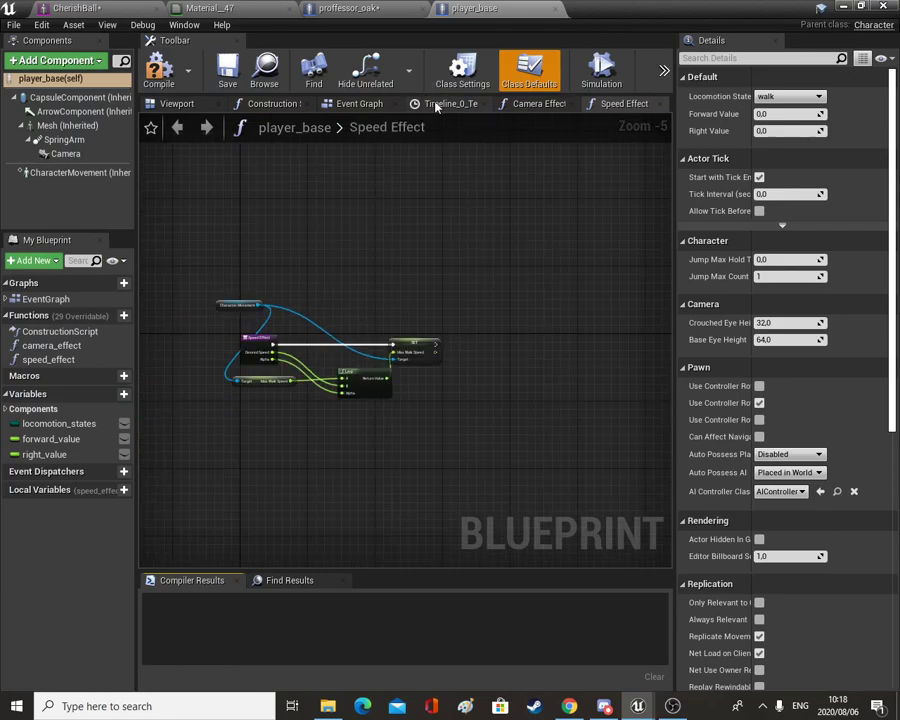
left_click(360, 104)
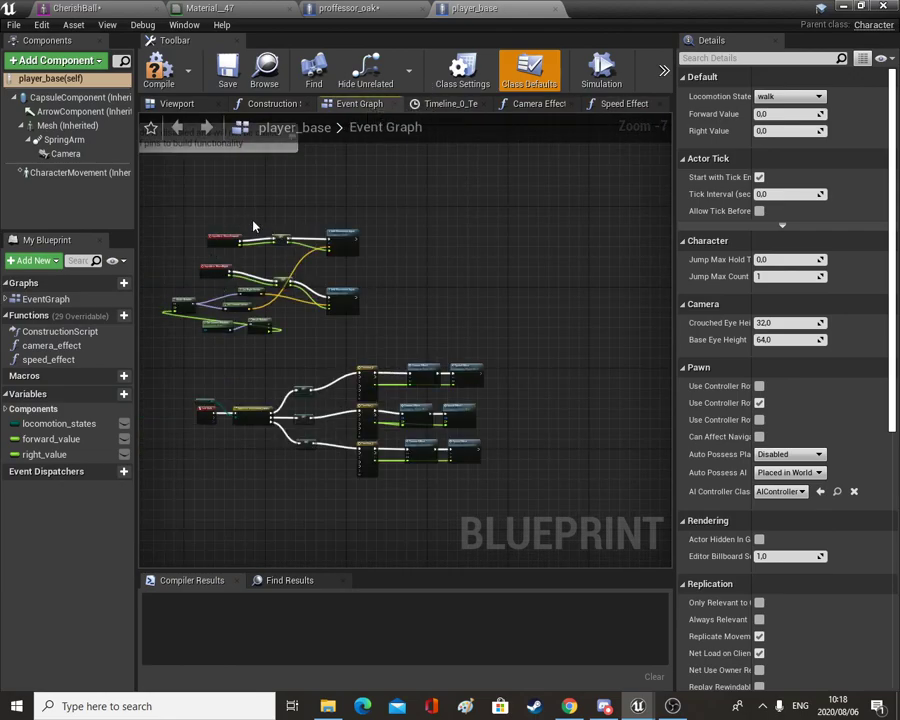
scroll(256, 227, "up", 4)
left_click_drag(194, 281, 201, 181)
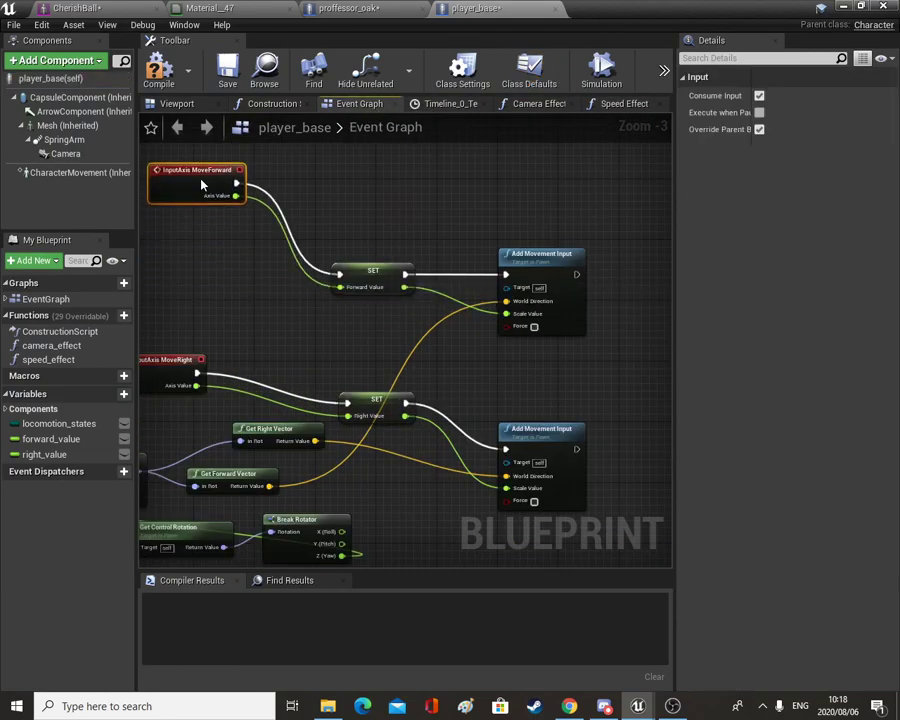
left_click_drag(384, 276, 383, 193)
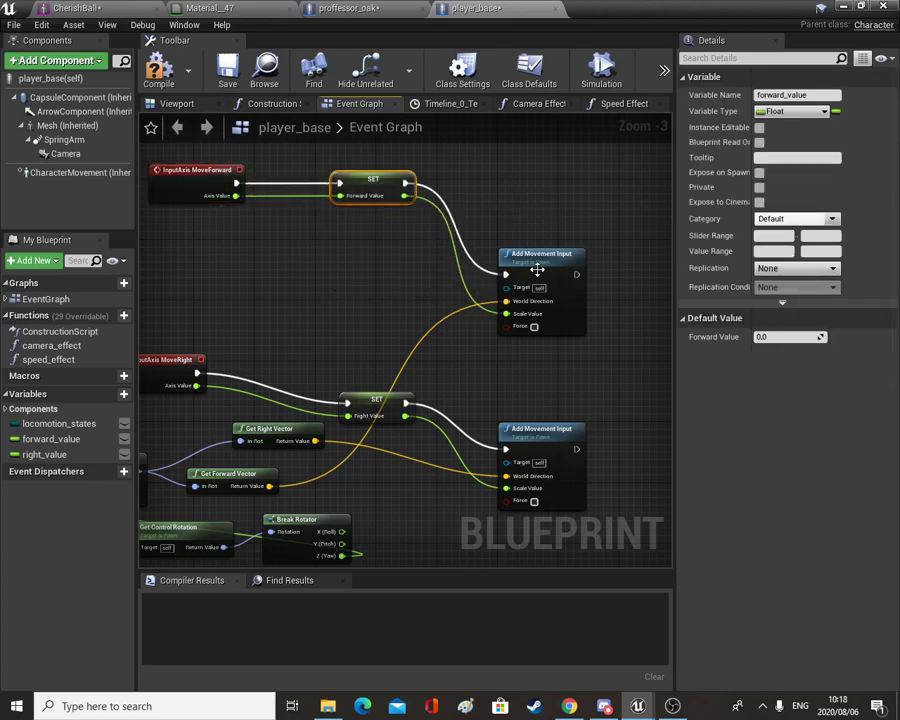
left_click_drag(537, 277, 584, 186)
- Move the Get Forward Vector and Get Right Vector nodes between the movement rows and align InputAxis MoveRight with SET Right Value
right_click_drag(546, 378, 626, 302)
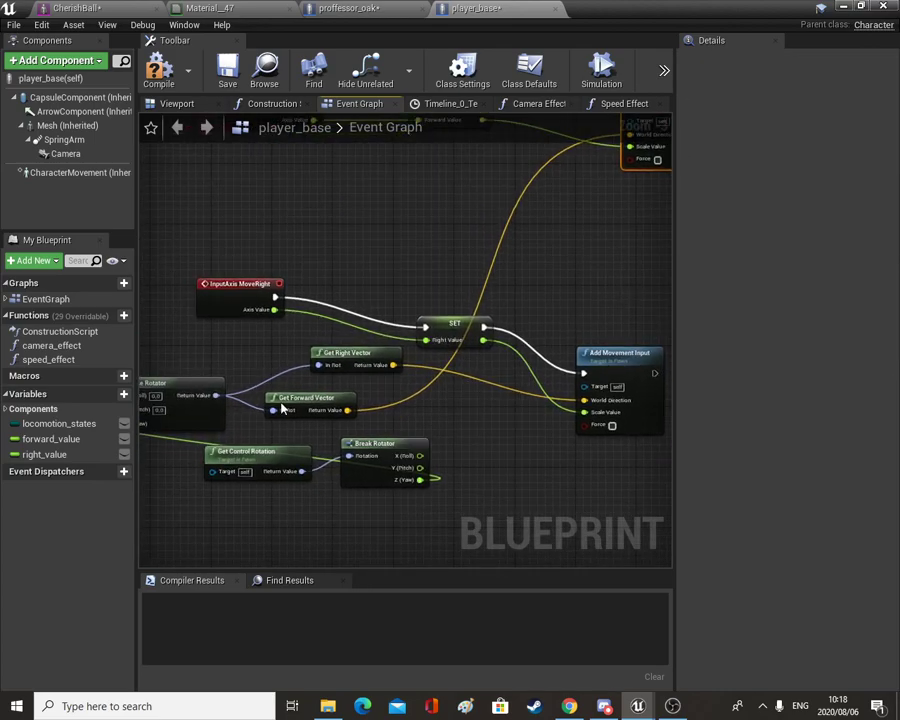
left_click_drag(330, 400, 463, 157)
left_click_drag(348, 363, 441, 272)
left_click_drag(247, 309, 306, 379)
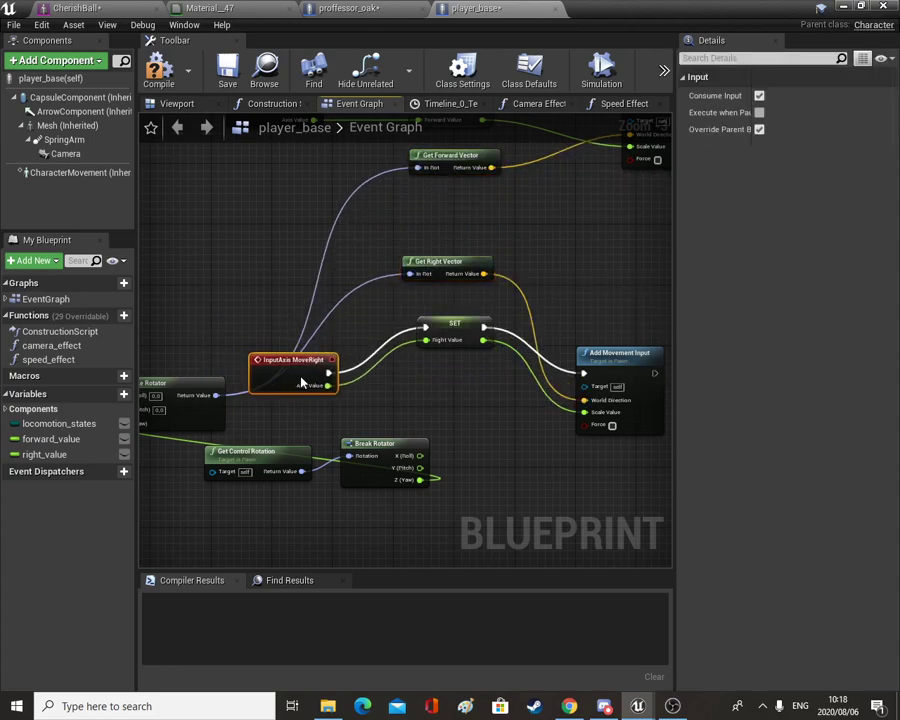
left_click(440, 362)
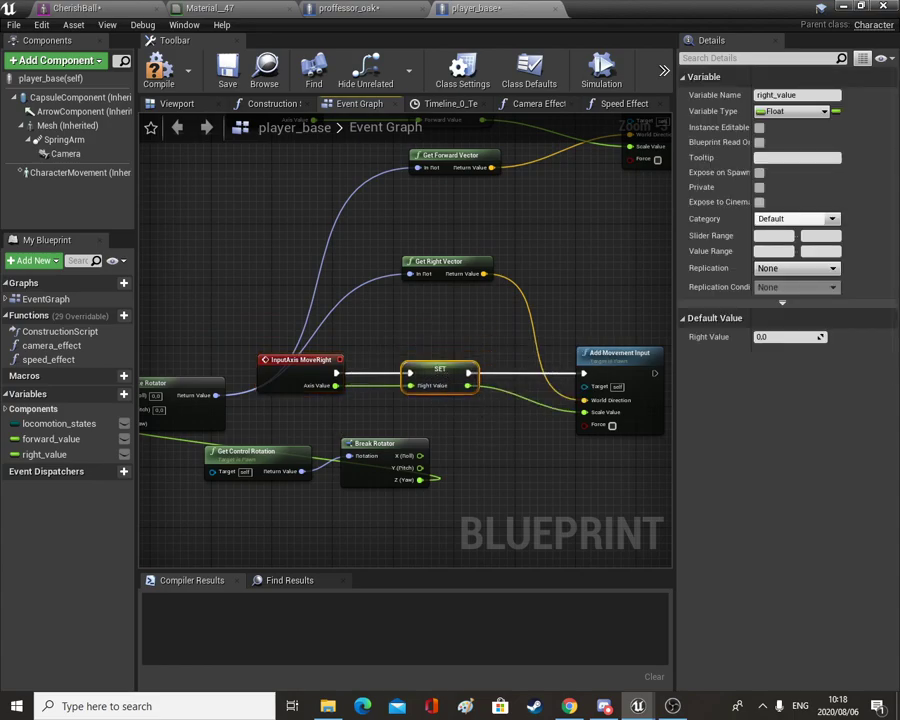
- Arrange the Get Control Rotation, Break Rotator and Make Rotator nodes in a row before the vector nodes
right_click_drag(188, 412, 388, 432)
left_click_drag(388, 432, 414, 260)
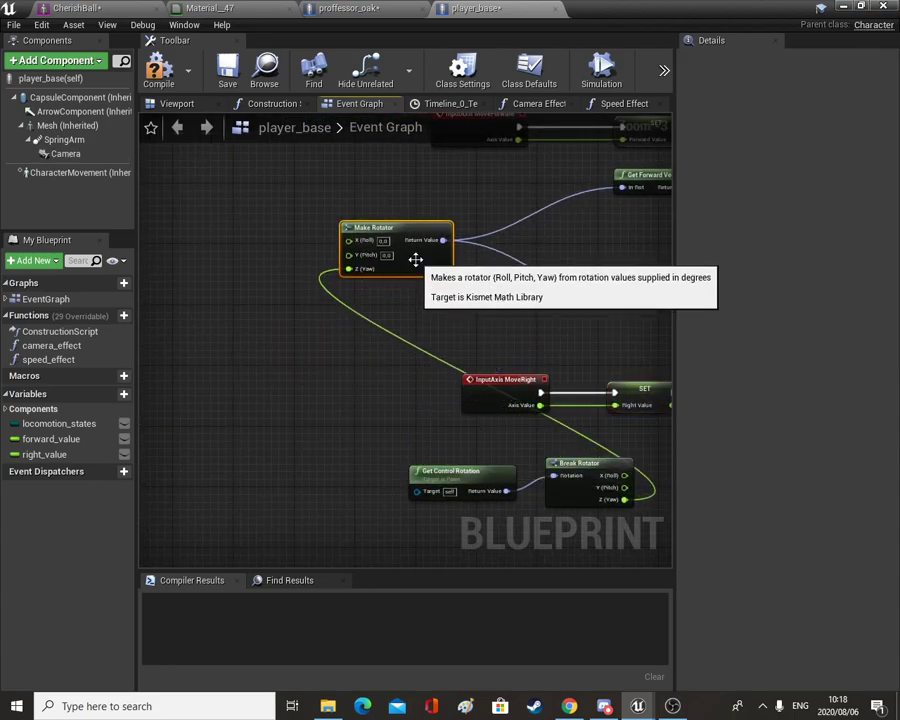
left_click_drag(580, 494, 285, 262)
left_click_drag(425, 476, 155, 233)
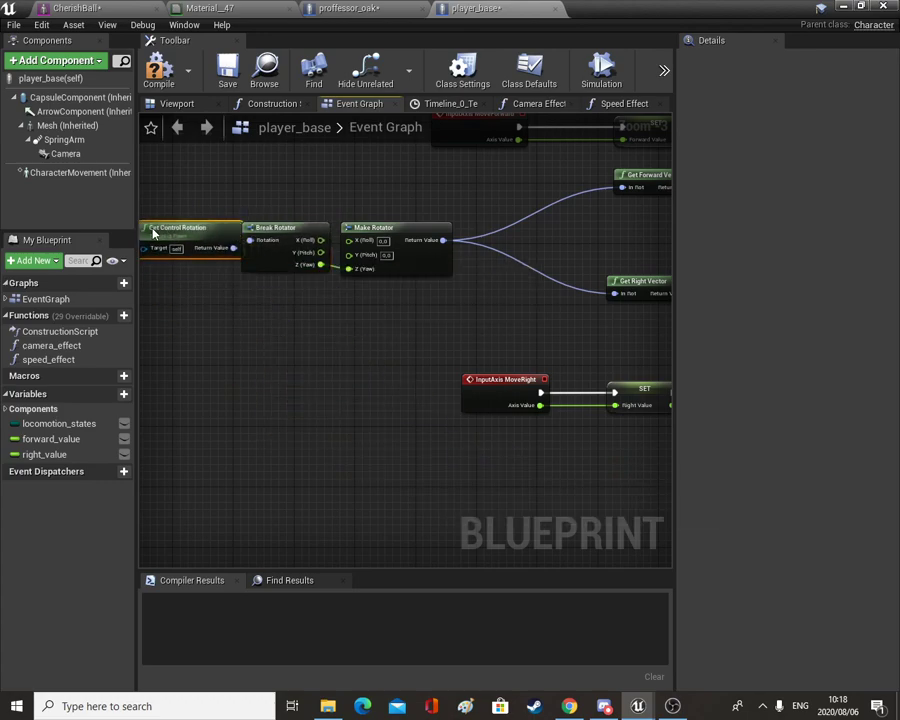
right_click_drag(155, 233, 191, 230)
scroll(375, 335, "down", 8)
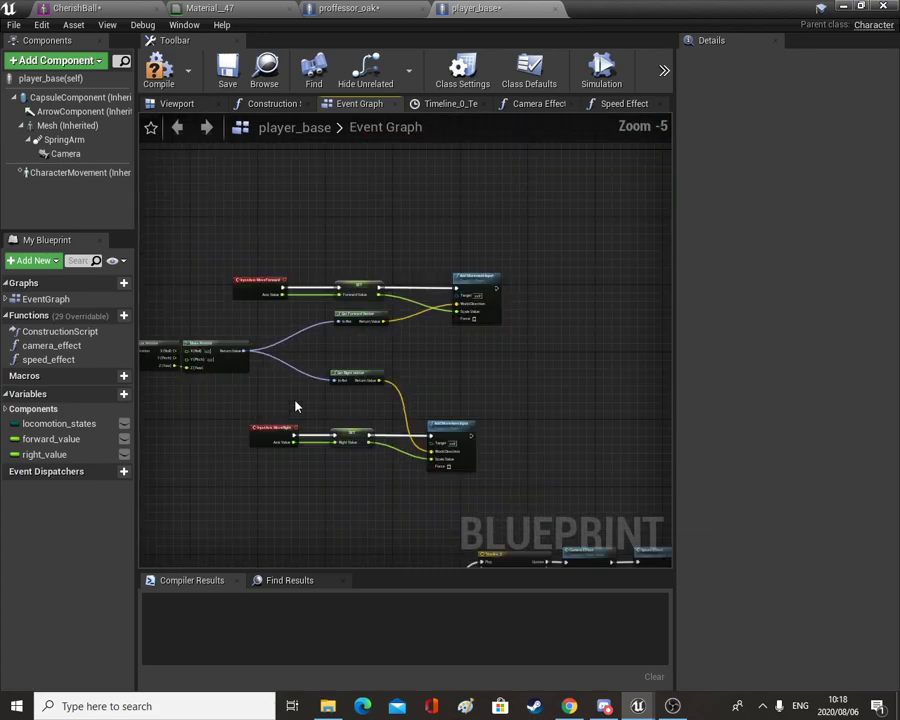
- Add a LookUp axis event in the empty area beside the movement nodes
scroll(375, 335, "up", 4)
scroll(289, 348, "down", 2)
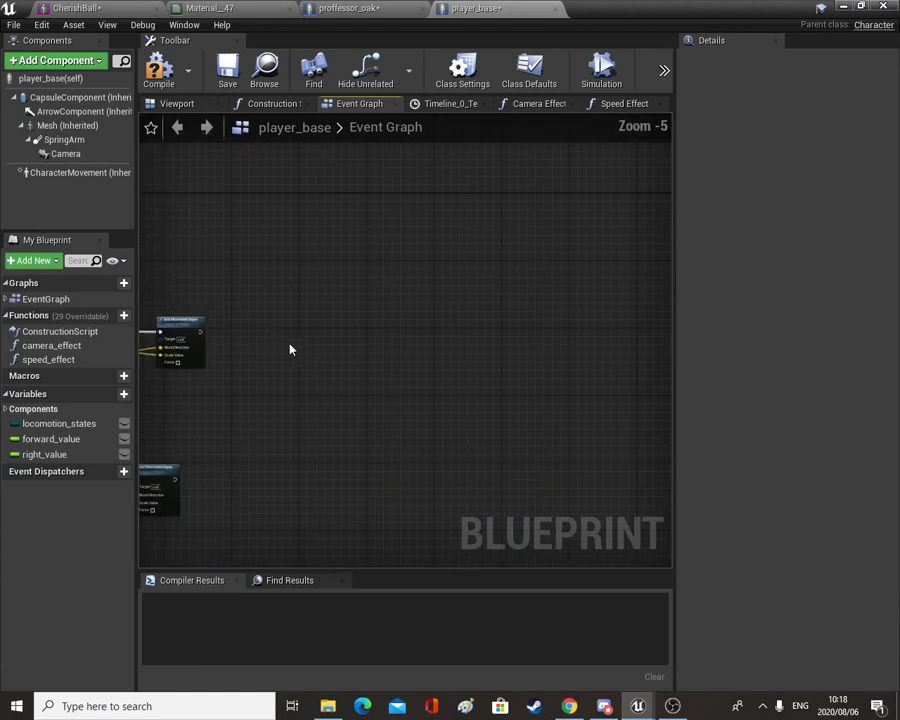
right_click_drag(354, 382, 432, 395)
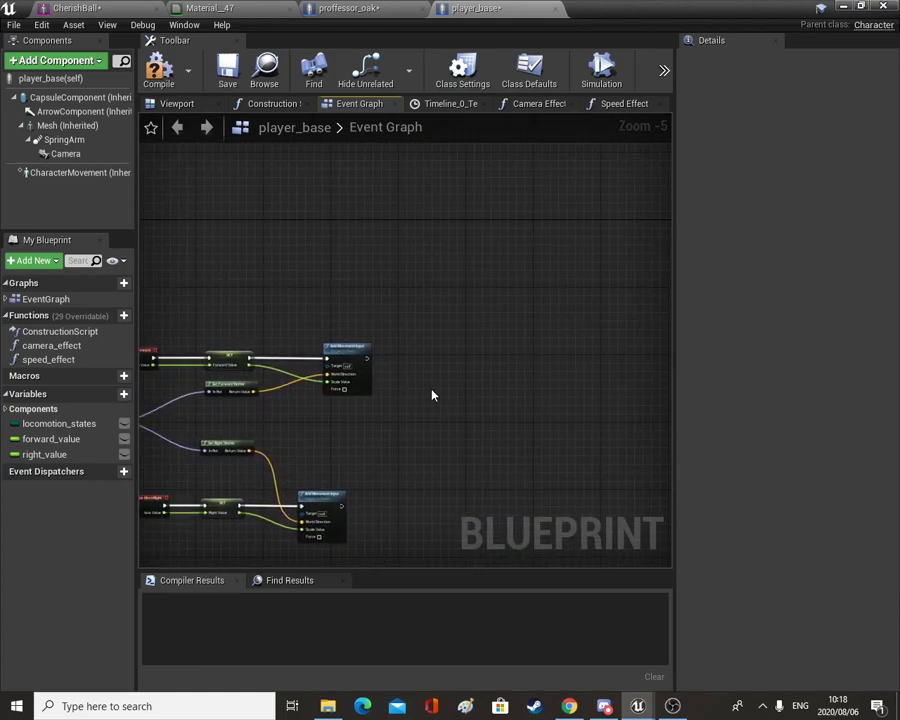
right_click(534, 360)
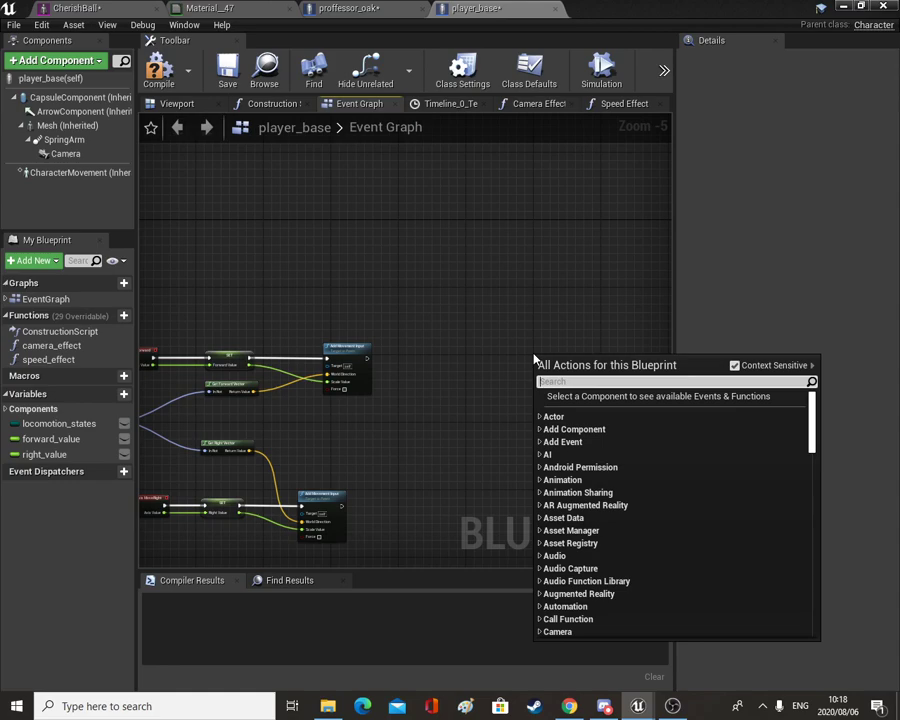
type("loo")
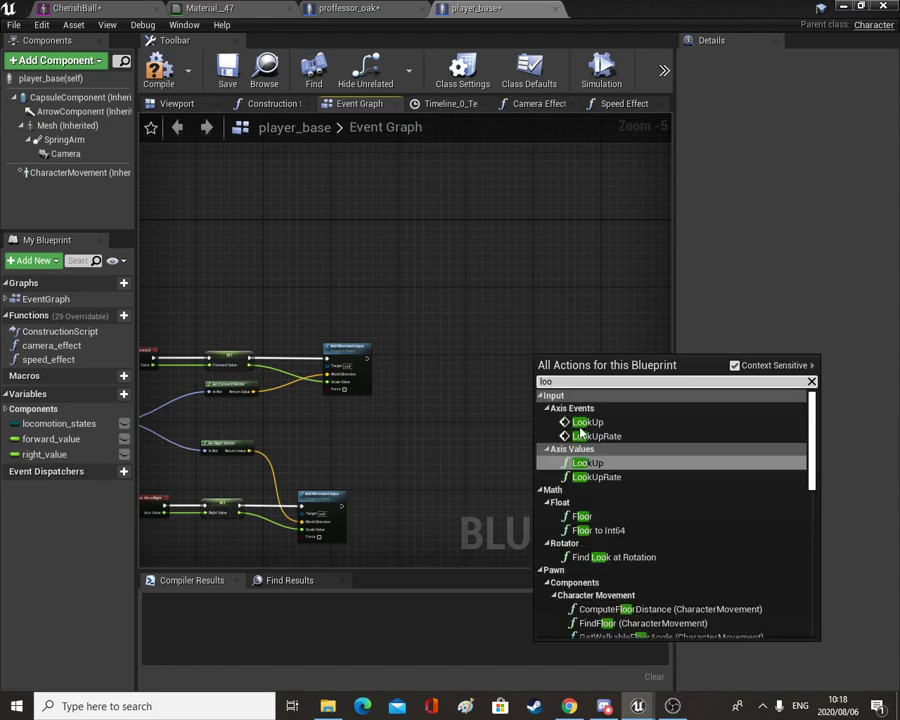
left_click(585, 423)
- Add a Turn axis event and position it just below the InputAxis LookUp node
right_click(531, 446)
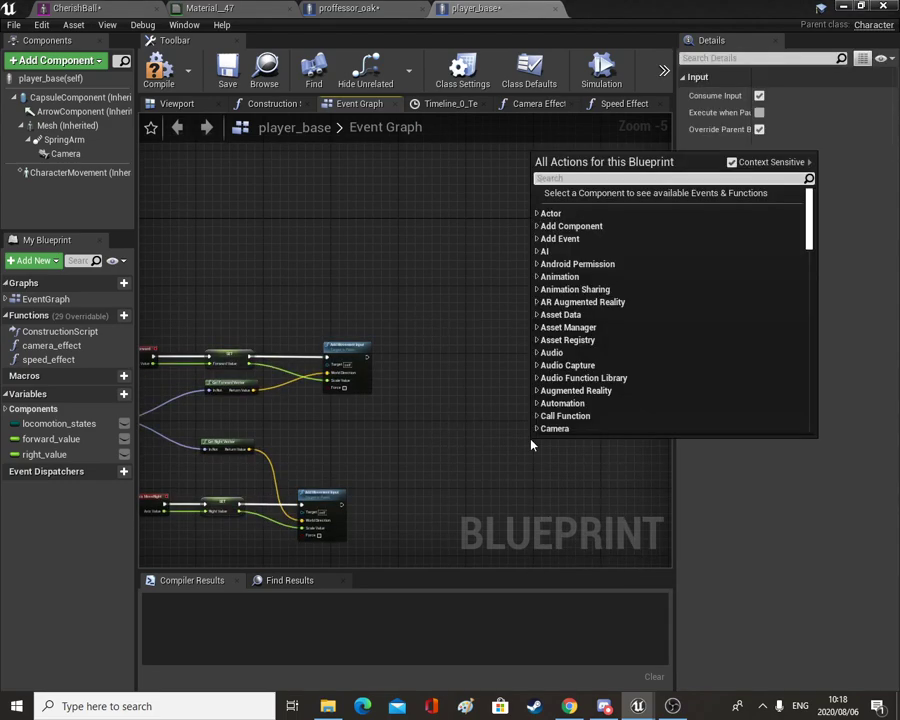
type("turn")
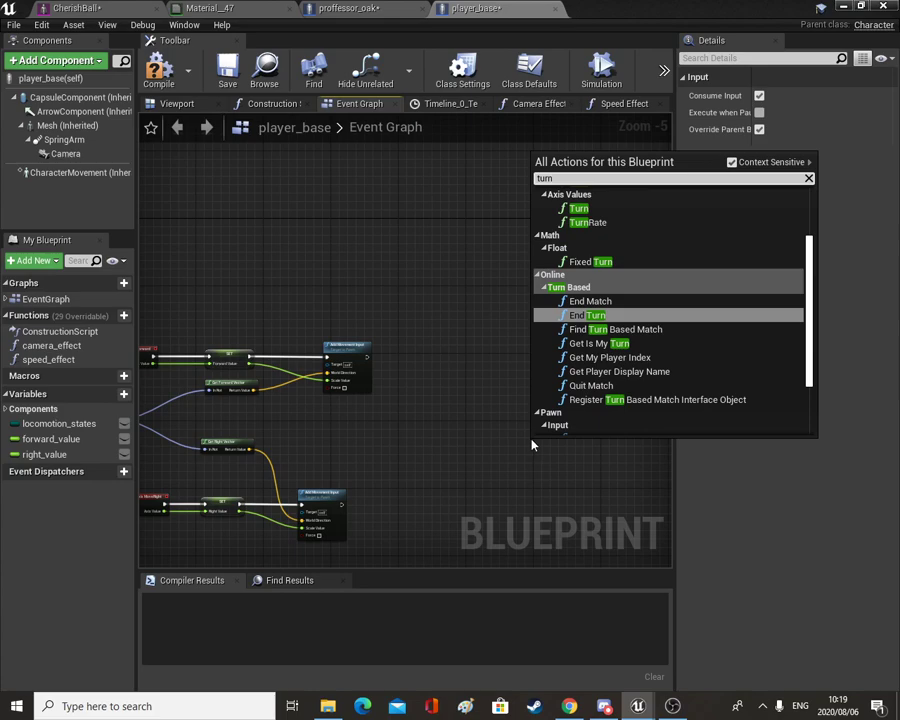
scroll(608, 274, "up", 2)
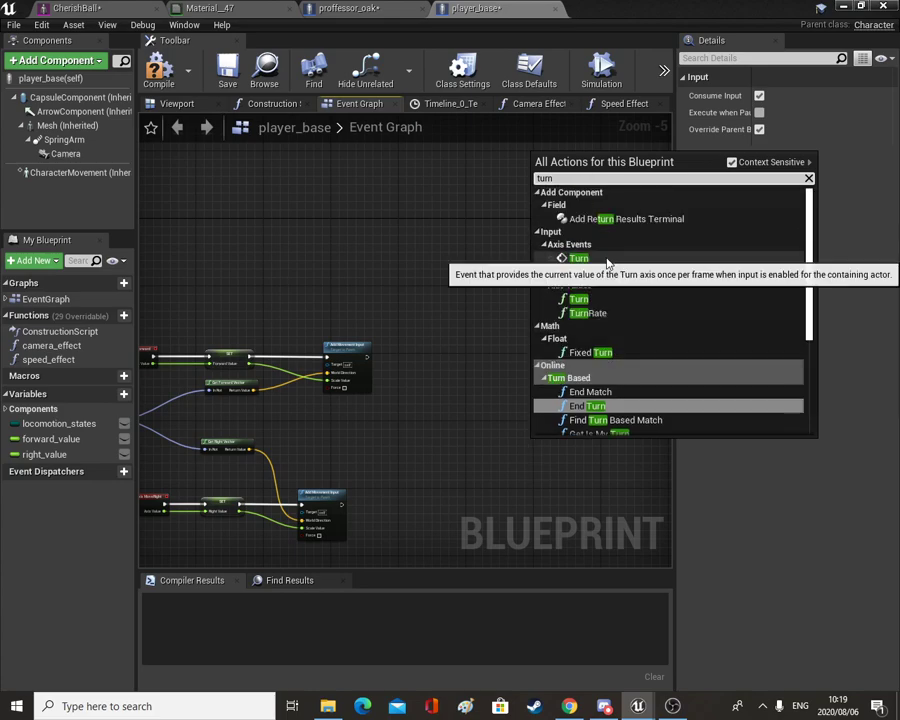
left_click(608, 263)
scroll(568, 410, "up", 3)
left_click_drag(590, 458, 593, 395)
right_click_drag(593, 395, 462, 398)
- Connect an Add Controller Yaw Input node to the InputAxis Turn event
left_click_drag(451, 390, 530, 374)
type("addcont")
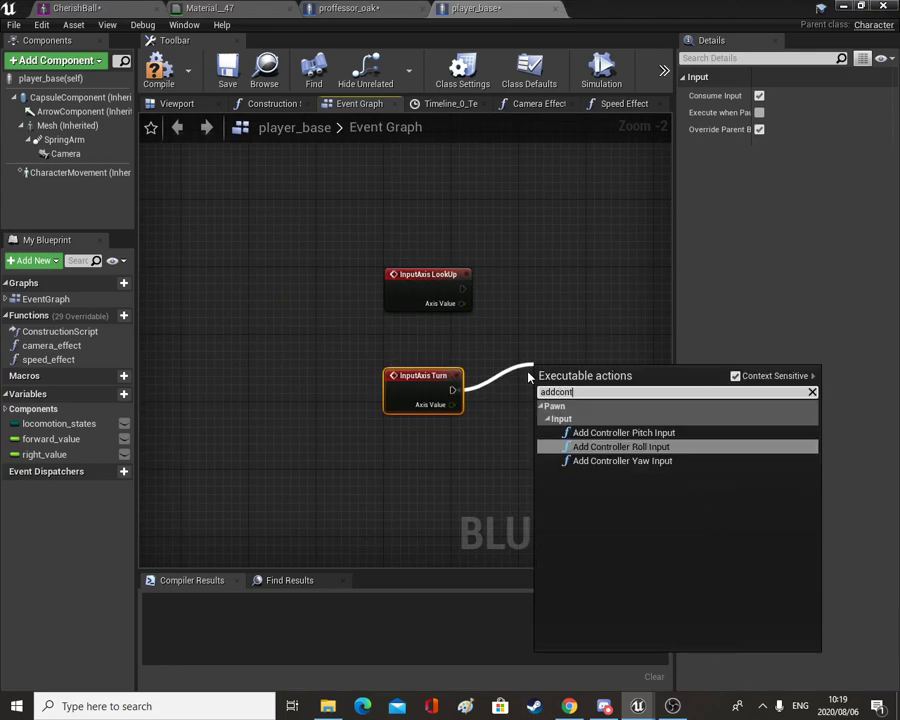
left_click(625, 461)
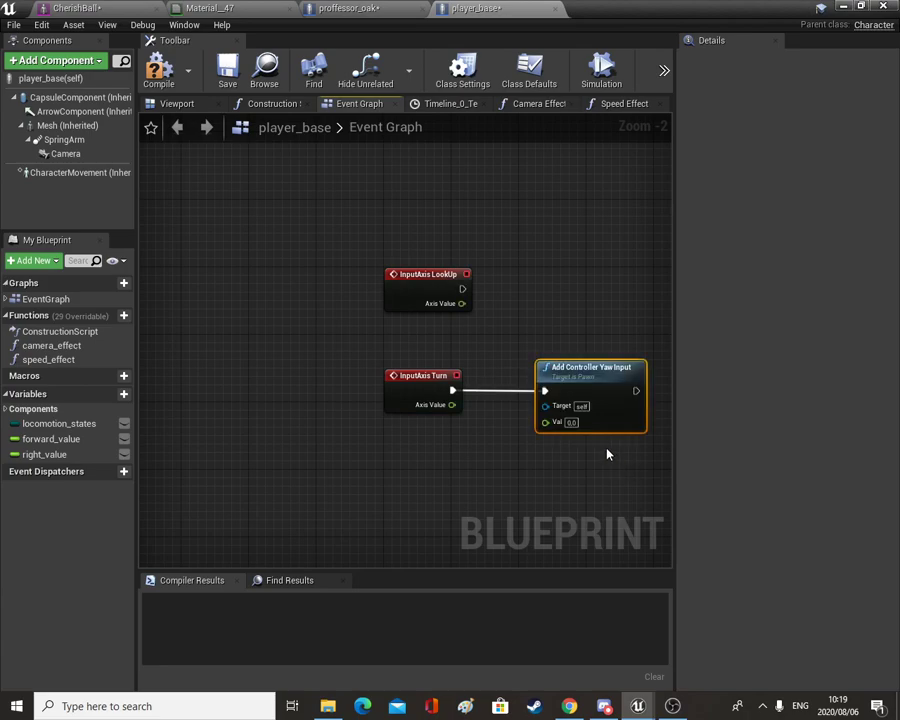
- Connect an Add Controller Pitch Input node to InputAxis LookUp, wire Axis Value to Val, align it, and select all four look nodes
left_click_drag(463, 290, 530, 300)
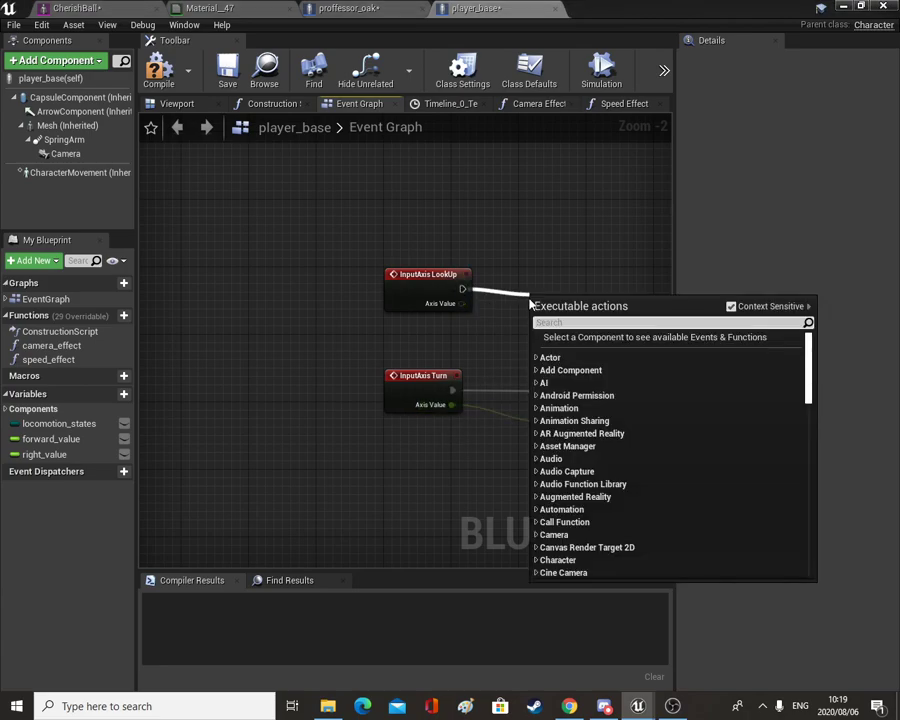
type("addcont")
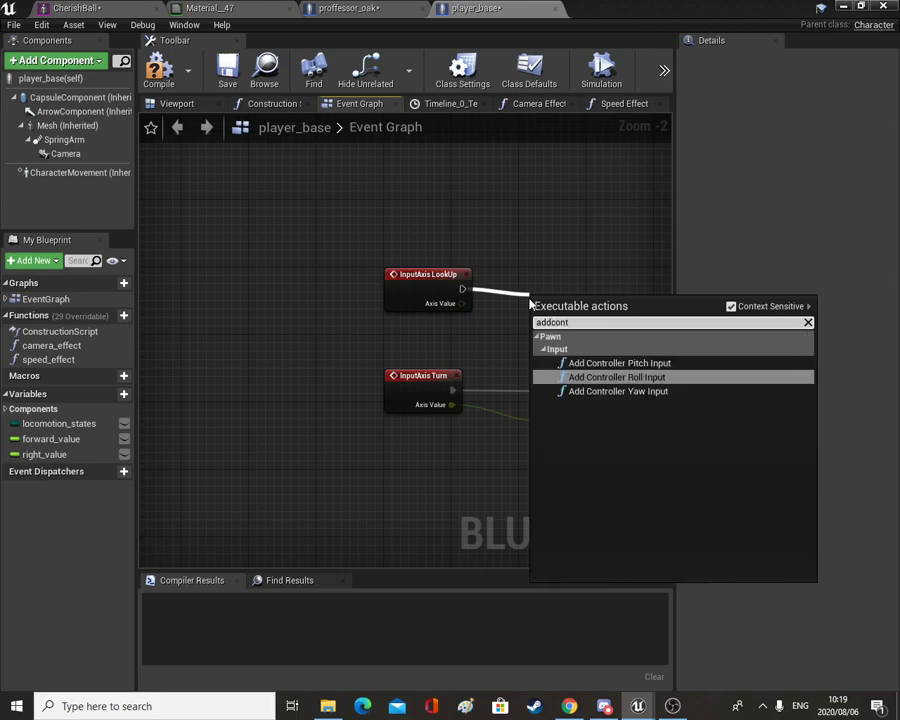
left_click(625, 363)
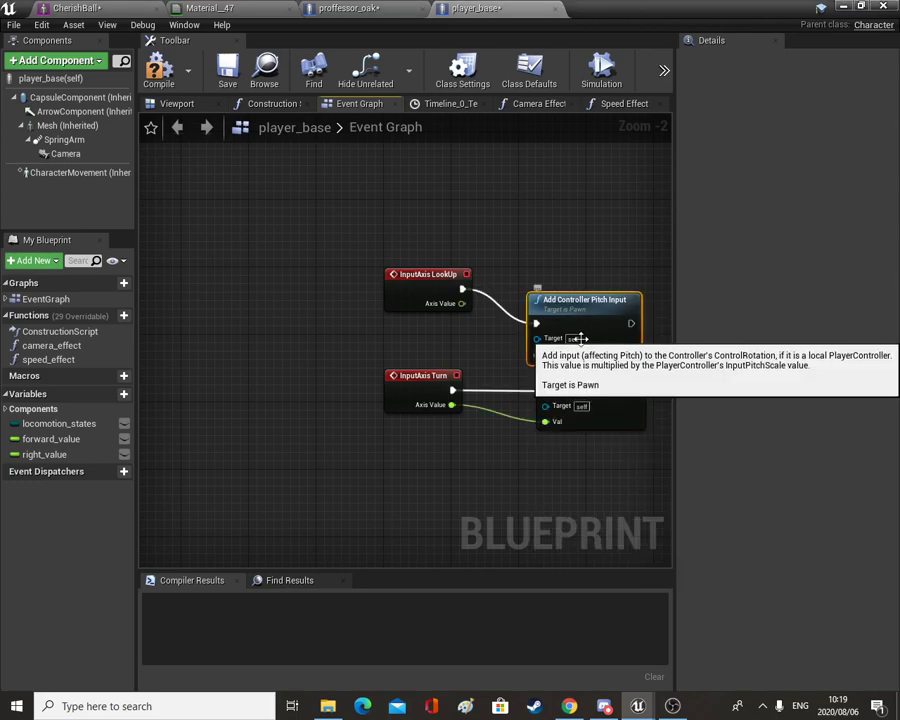
left_click_drag(539, 354, 460, 307)
left_click_drag(585, 311, 587, 283)
left_click_drag(385, 226, 617, 461)
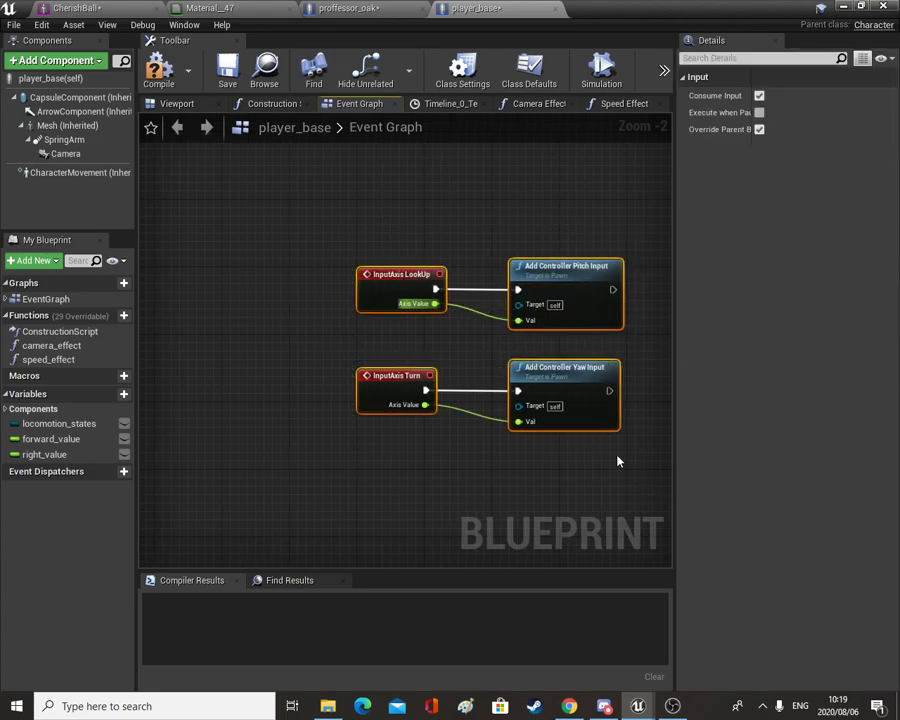
- Wrap the selected look nodes in a comment box titled "mouse axis control"
type("cm")
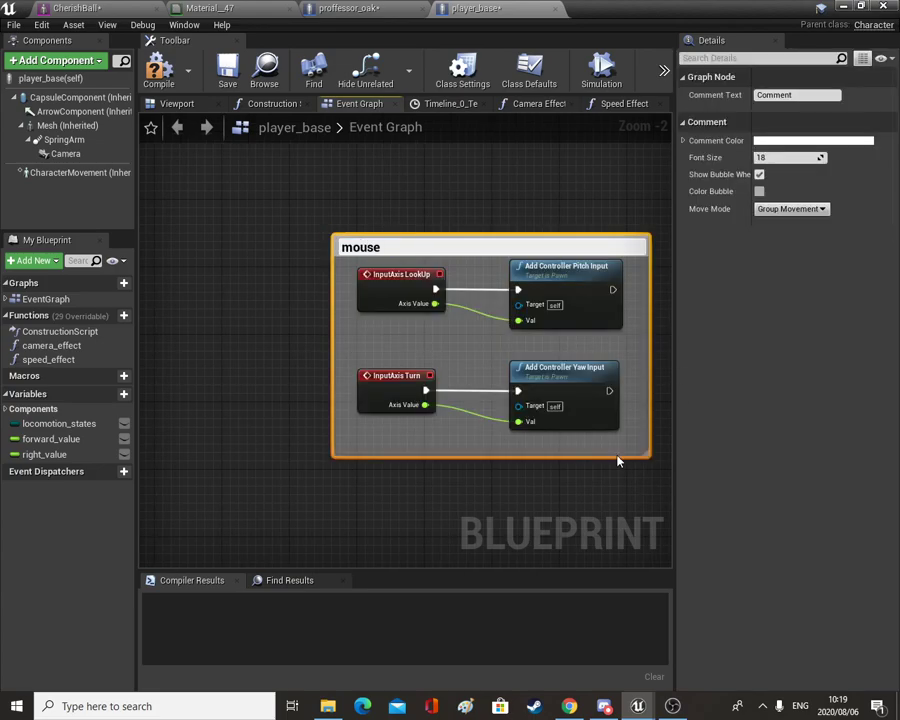
type("ouse axis control")
key("Return")
- Group the movement input nodes in a comment box titled "wasd control"
scroll(336, 344, "down", 4)
right_click_drag(186, 378, 364, 347)
right_click_drag(207, 289, 273, 289)
left_click_drag(193, 296, 473, 431)
key("c")
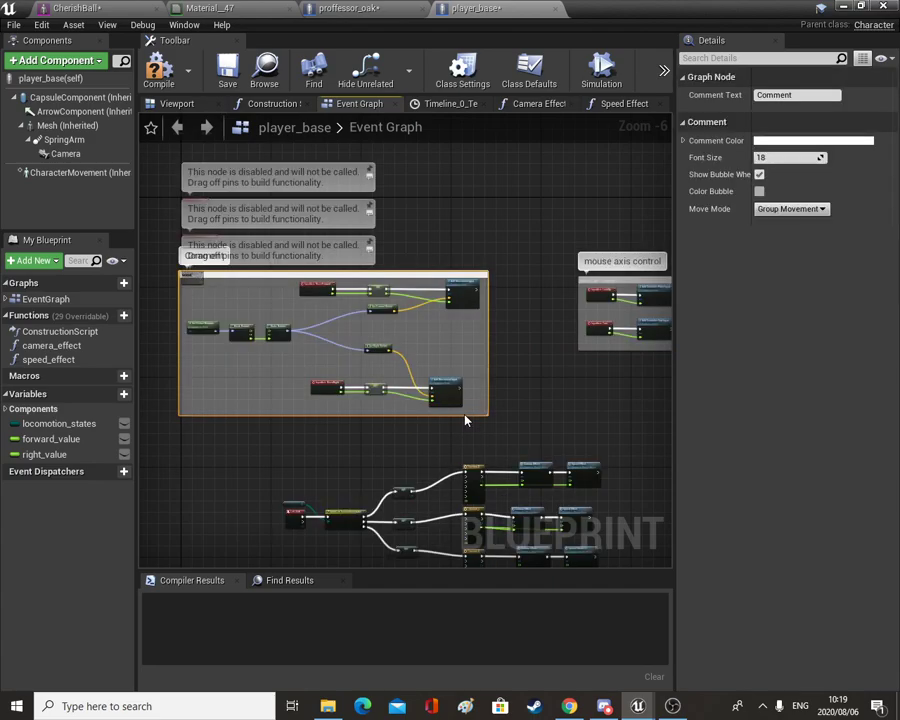
type("wasd control")
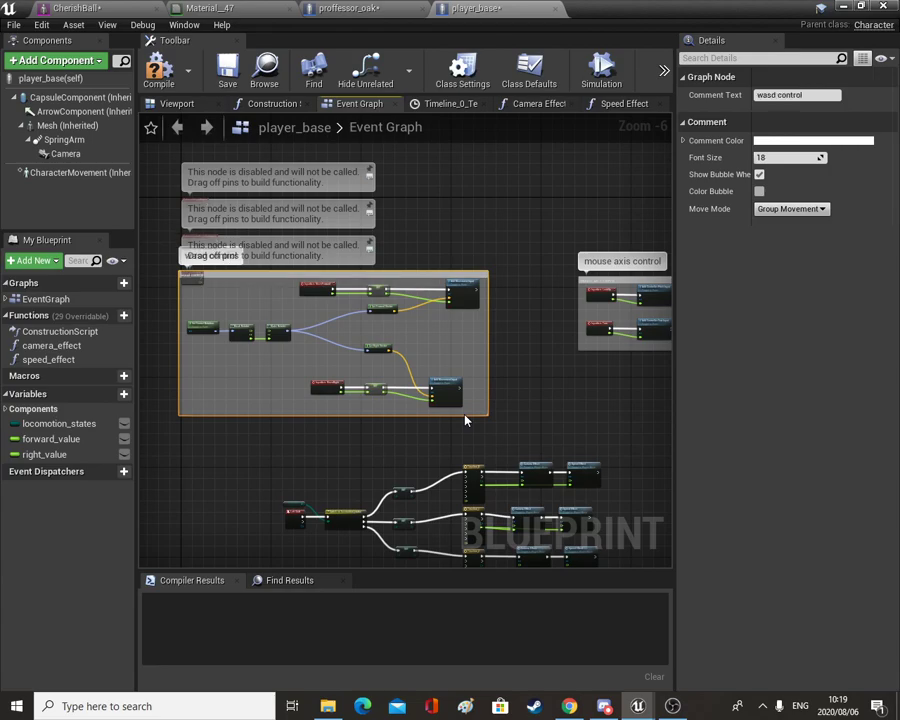
- Enclose the locomotion switching nodes in a comment titled "change locomotion mode on shift pressed" and compile player_base
right_click_drag(412, 473, 315, 317)
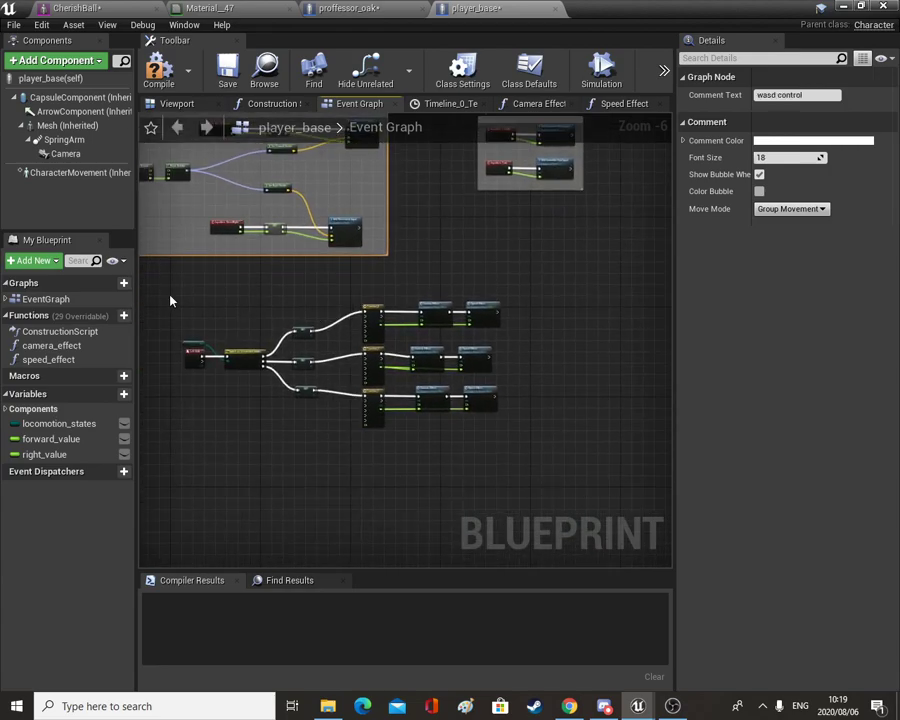
left_click_drag(471, 334, 517, 458)
key("c")
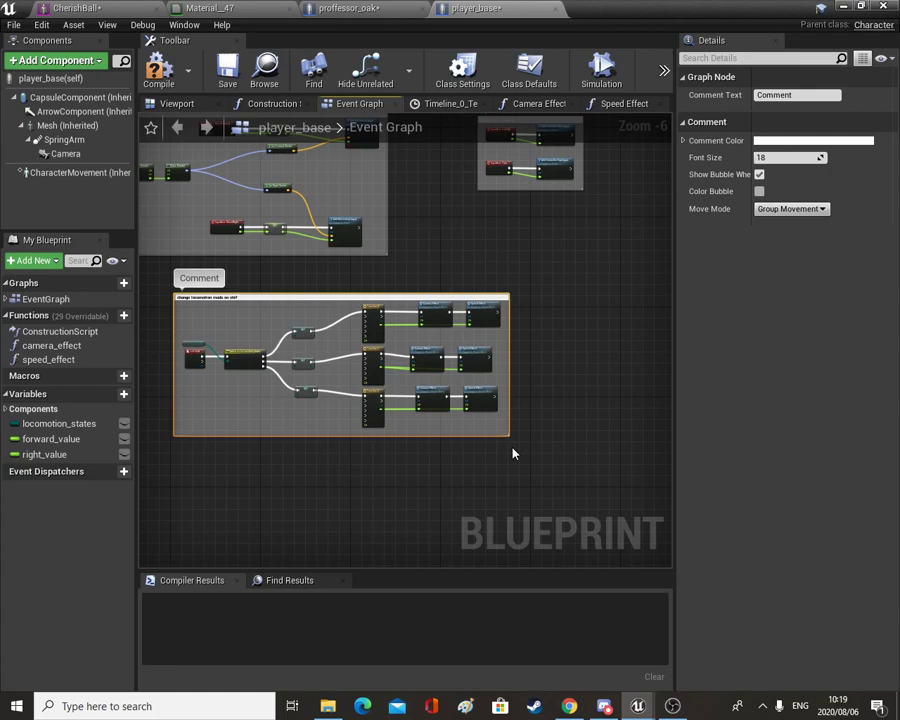
key("Return")
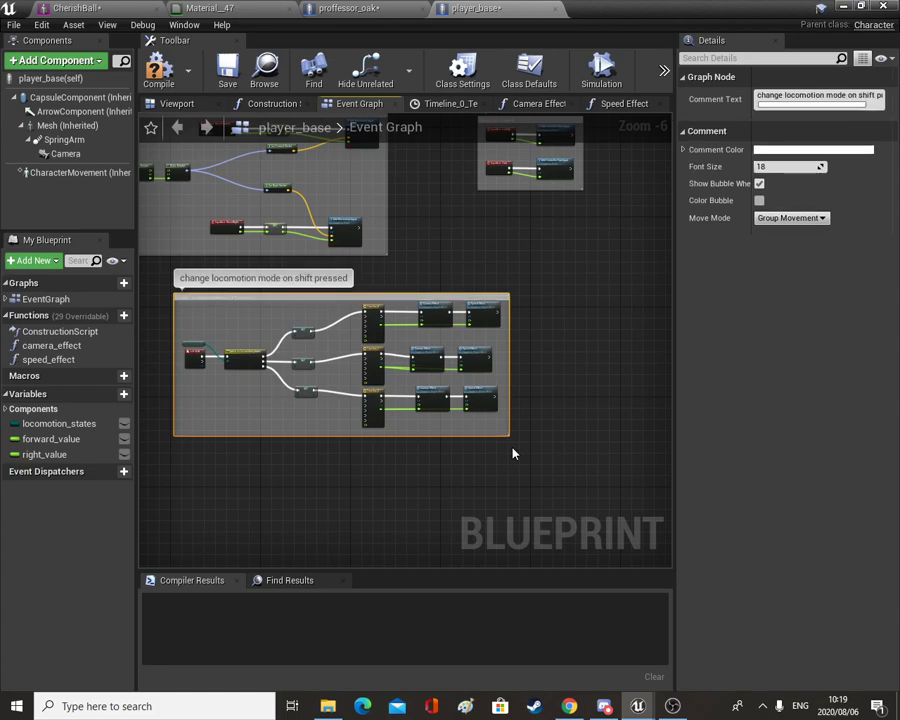
left_click(155, 64)
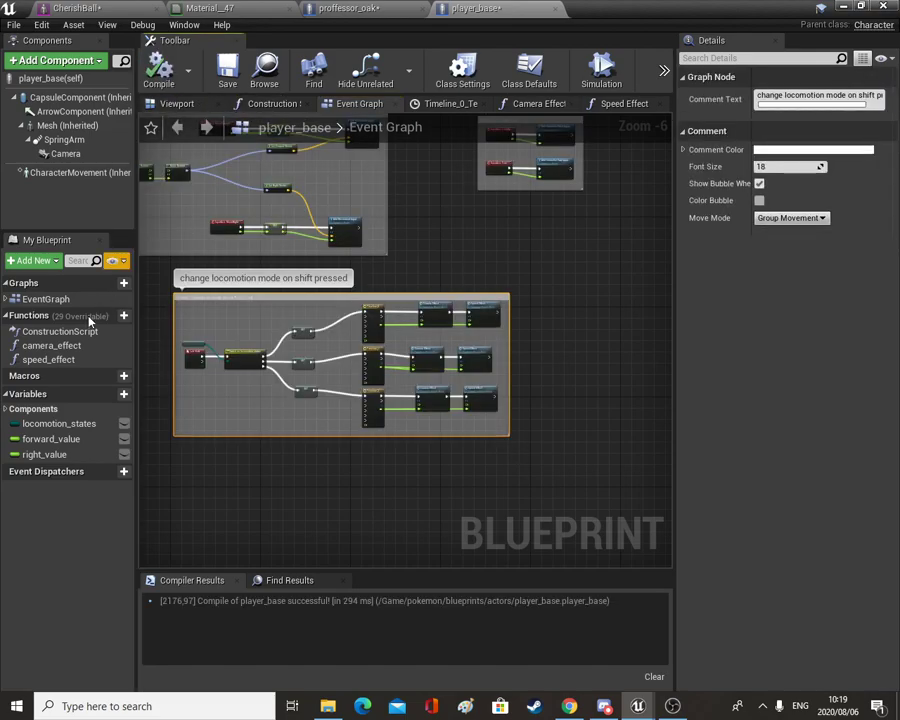
- Open the camera_effect function and line up its Spring Arm, Target Arm Length, Lerp and SET nodes with the function's entry node
double_click(55, 346)
scroll(308, 368, "down", 3)
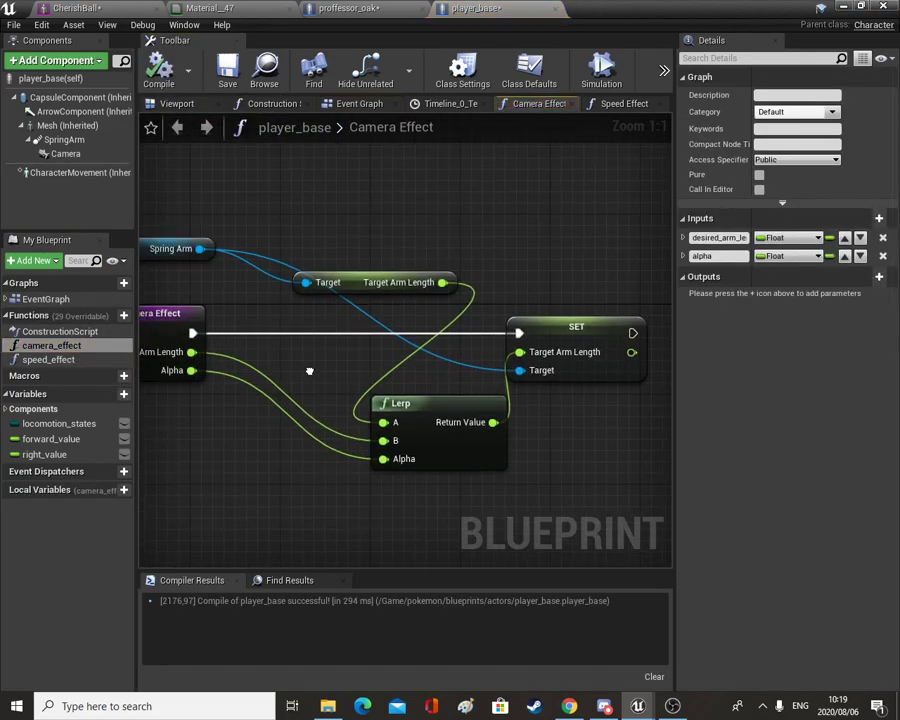
right_click_drag(556, 336, 474, 301)
left_click_drag(474, 301, 597, 303)
left_click_drag(195, 245, 272, 262)
left_click_drag(488, 372, 598, 342)
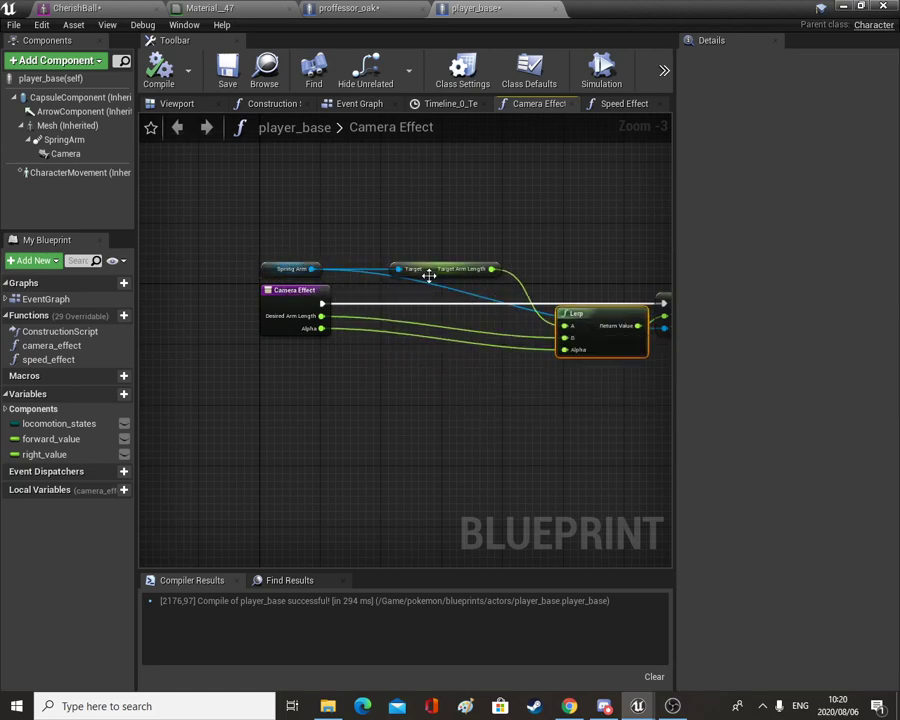
left_click_drag(430, 269, 398, 340)
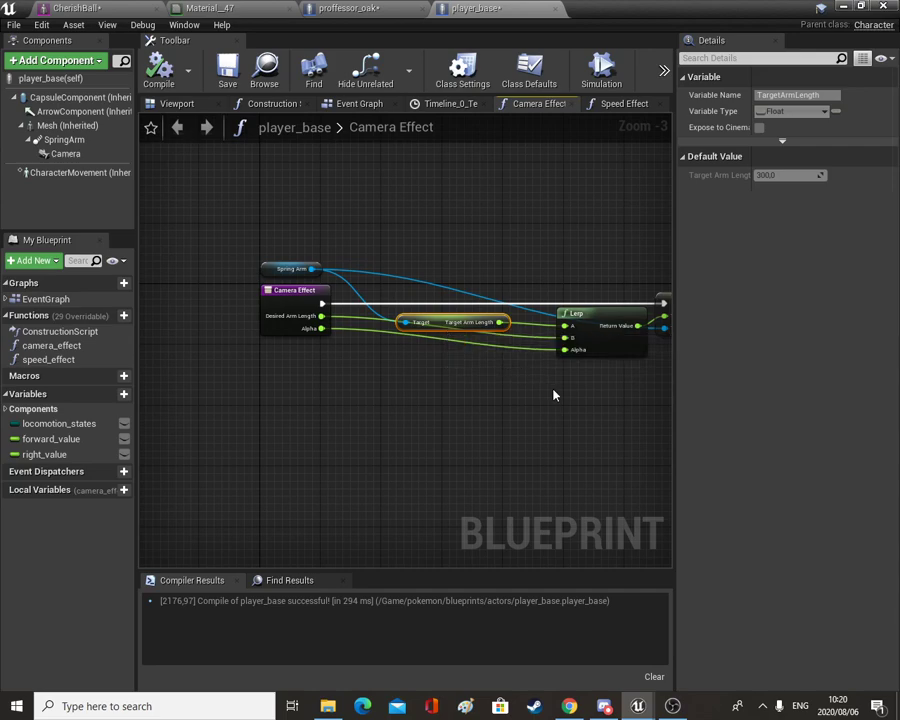
right_click_drag(454, 283, 307, 227)
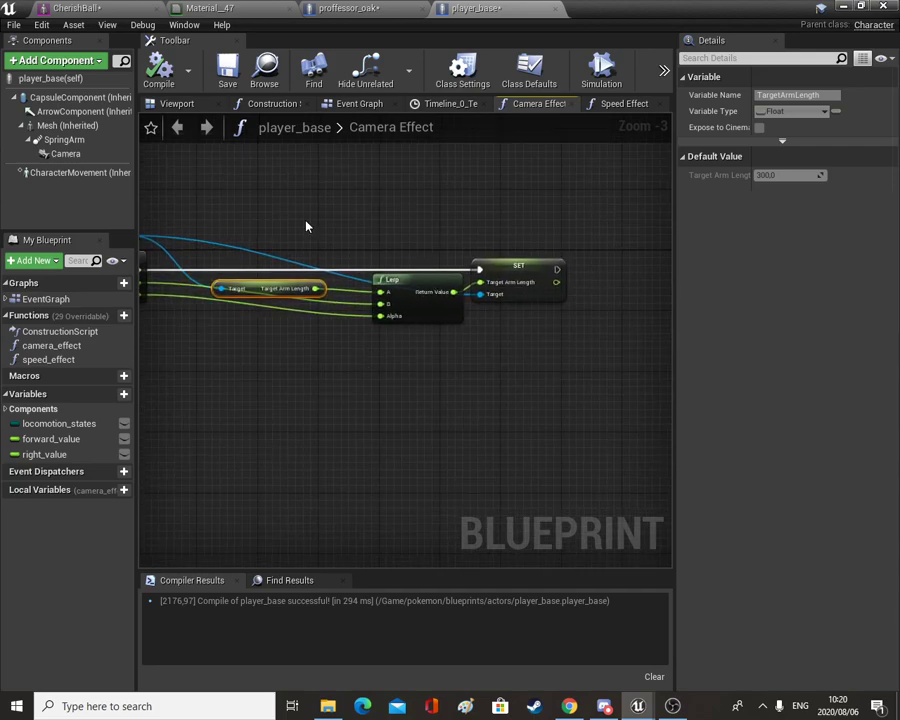
- Look over the speed_effect function's graph and return to player_base's Event Graph
left_click(621, 108)
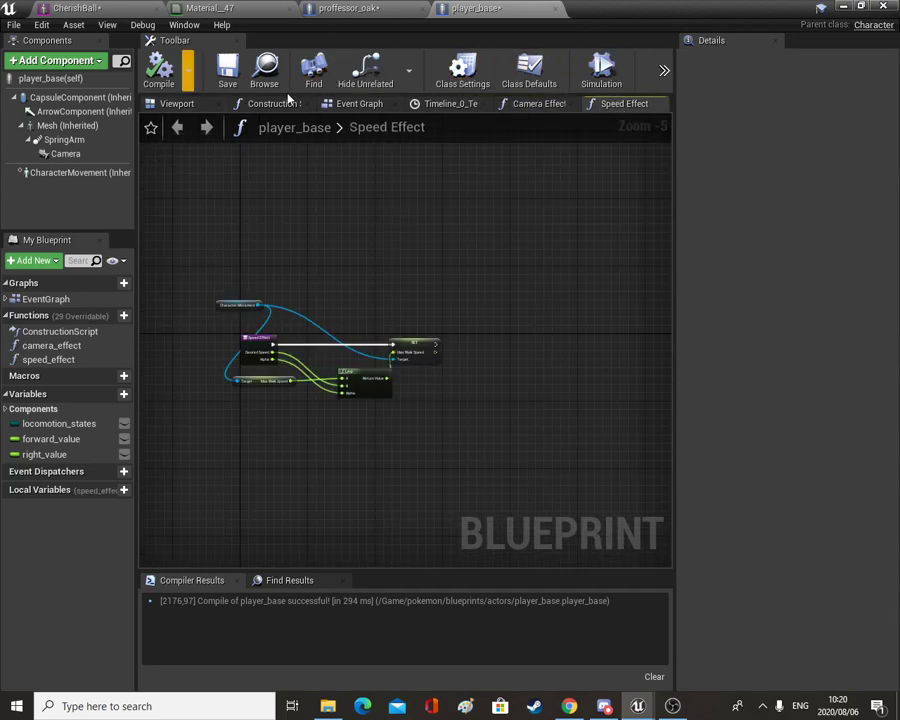
left_click(352, 104)
scroll(408, 368, "down", 4)
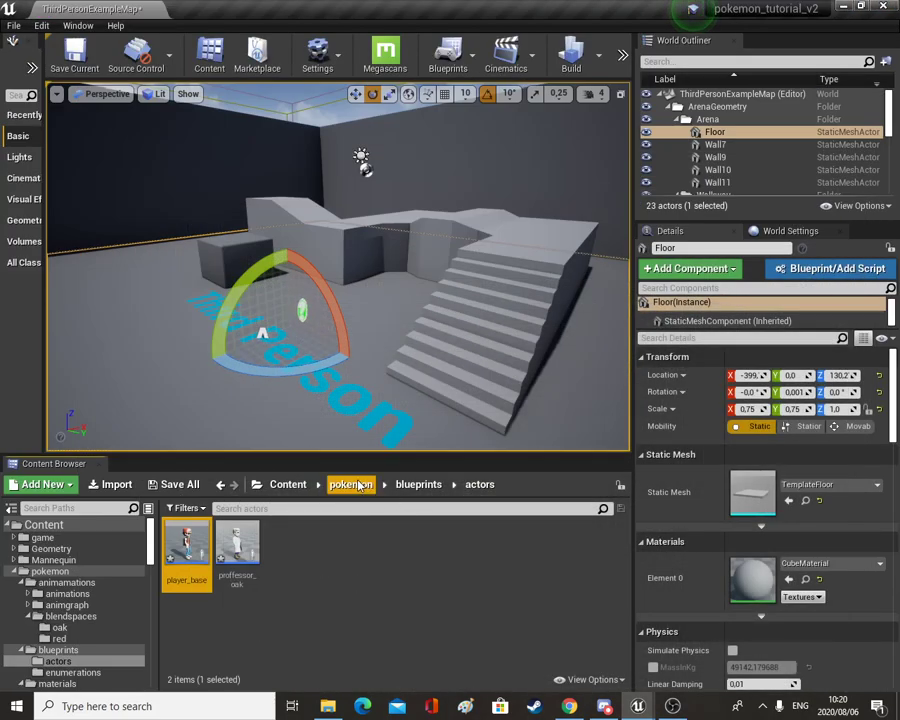
- Switch to the level editor and open reds_anim_graph from the pokemon/animamations/animgraph/red folder
left_click(359, 486)
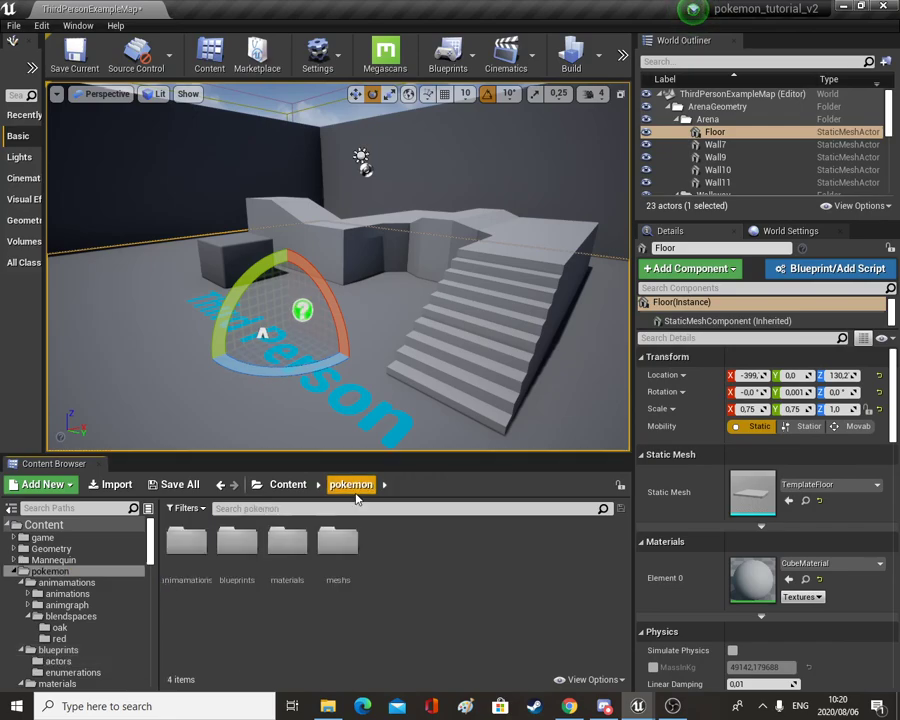
left_click(238, 555)
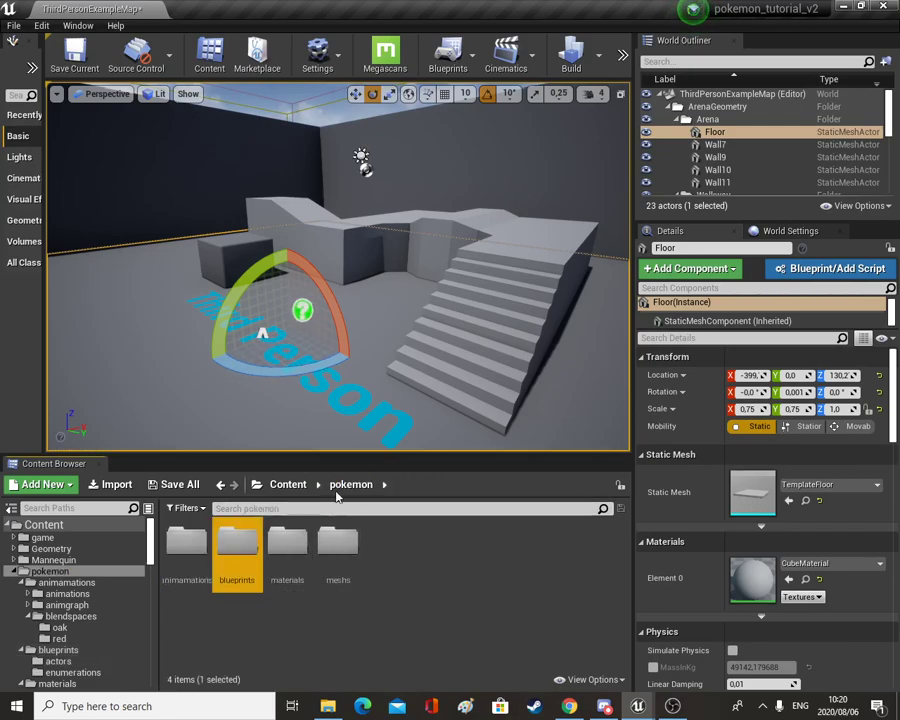
left_click(288, 484)
double_click(337, 543)
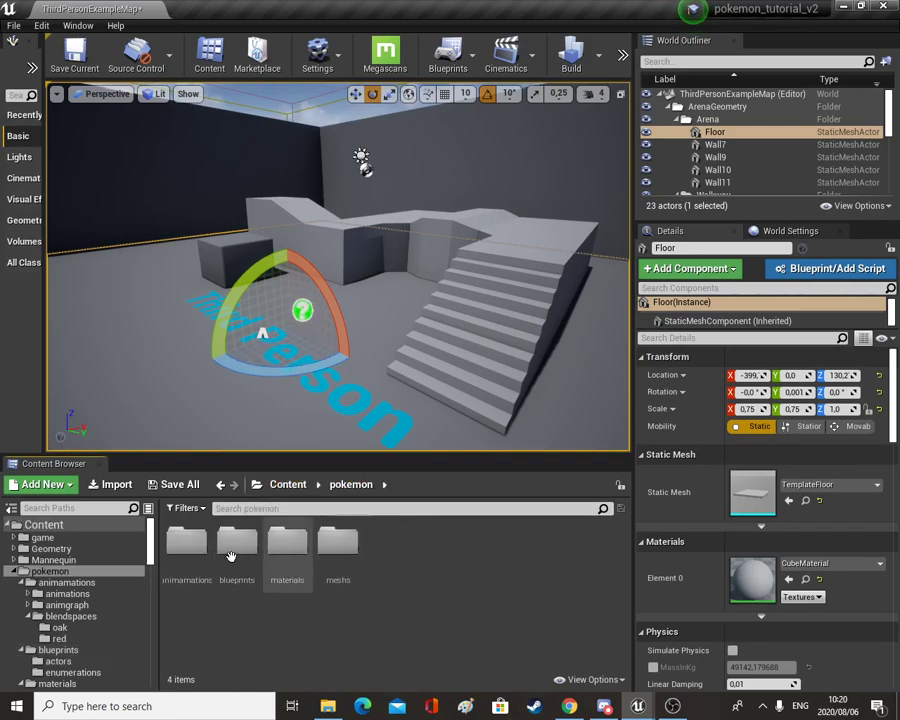
double_click(187, 543)
left_click(236, 562)
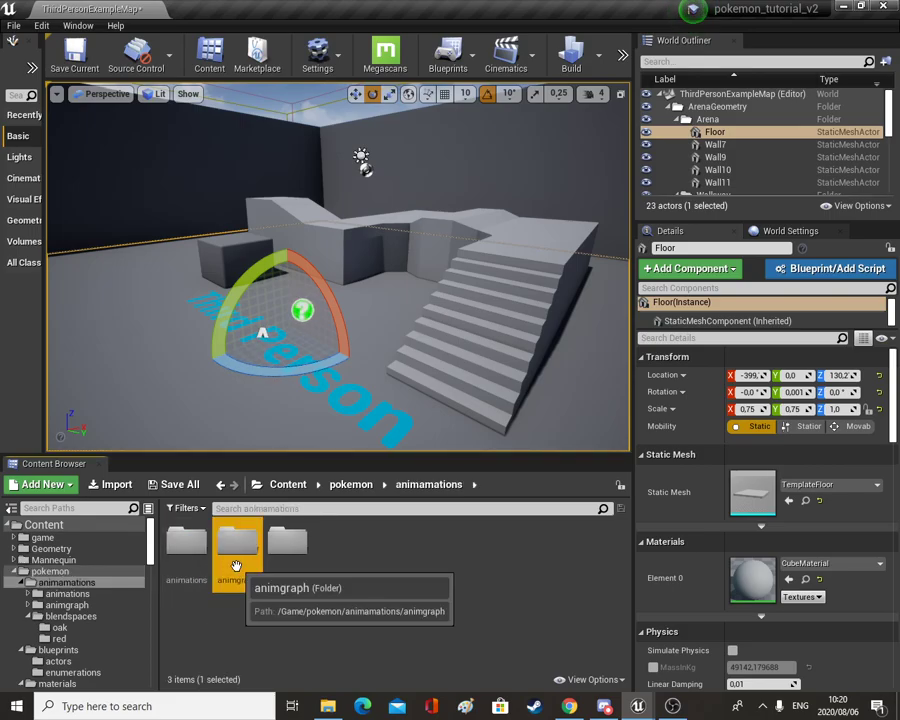
double_click(236, 558)
double_click(236, 555)
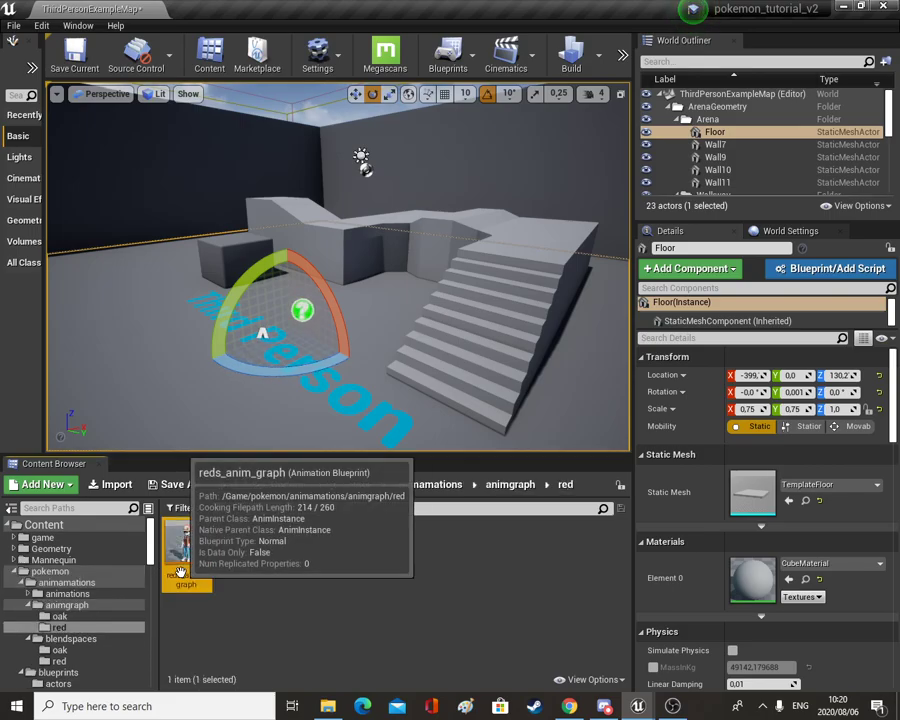
double_click(180, 573)
- Align the Output Animation Pose node with the final Blend Poses by bool node in the movement state
scroll(434, 388, "down", 3)
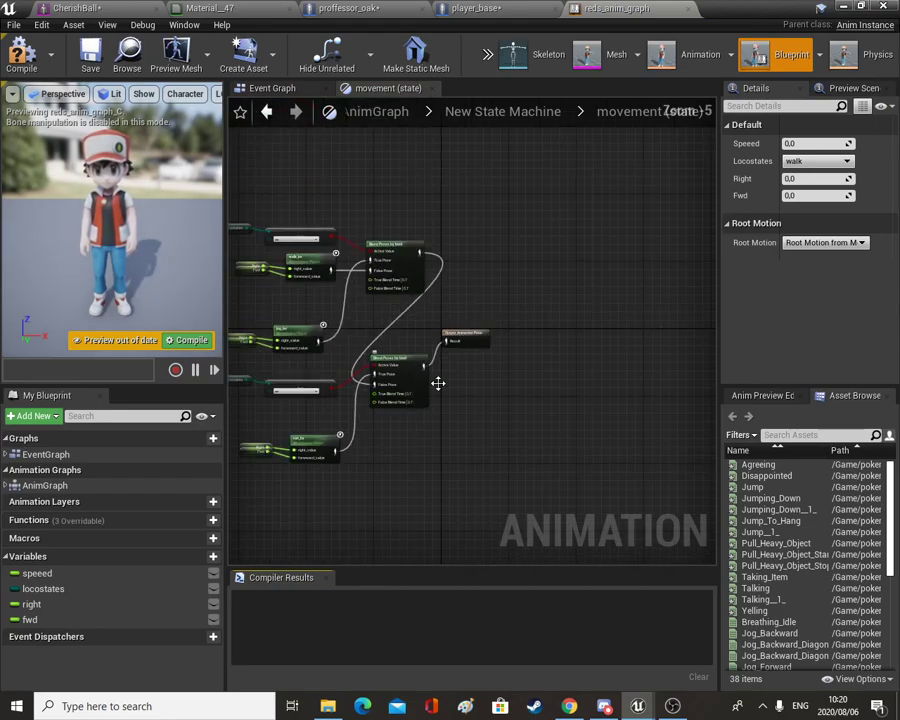
scroll(456, 370, "up", 1)
left_click_drag(476, 330, 488, 366)
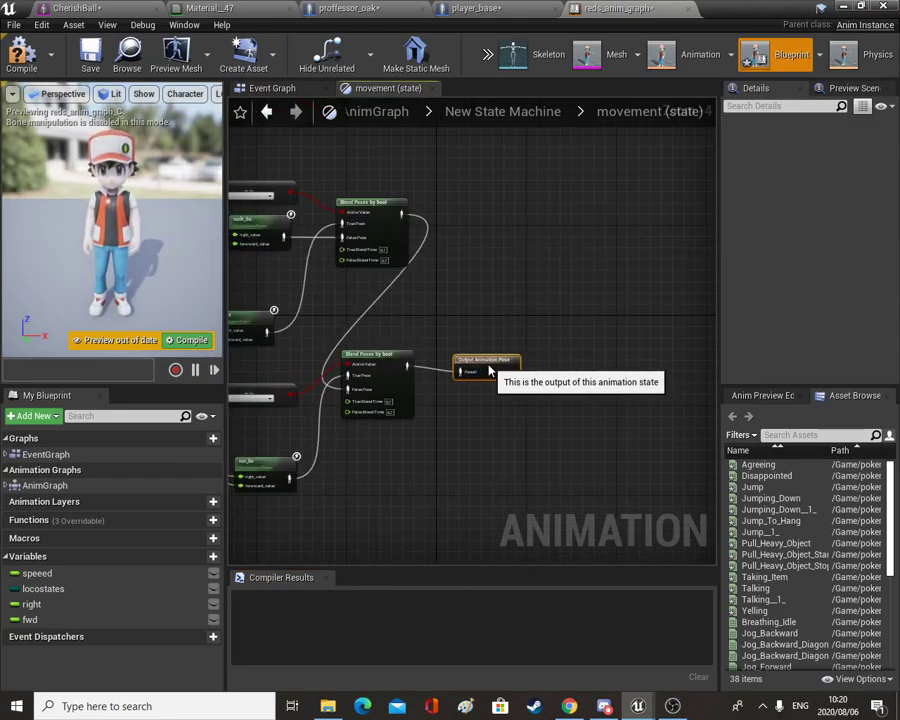
left_click(502, 111)
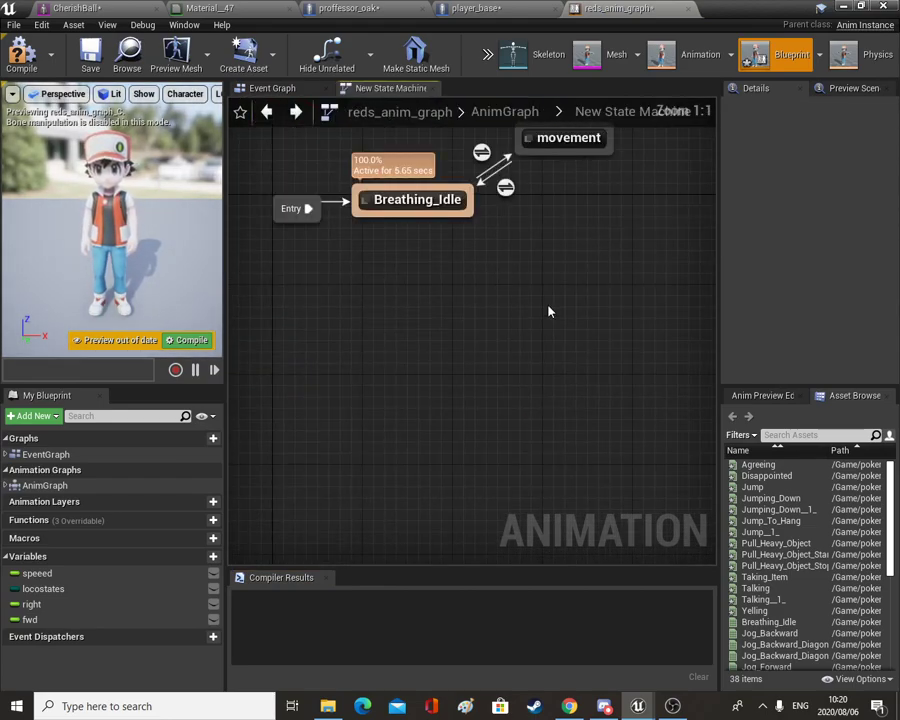
double_click(655, 312)
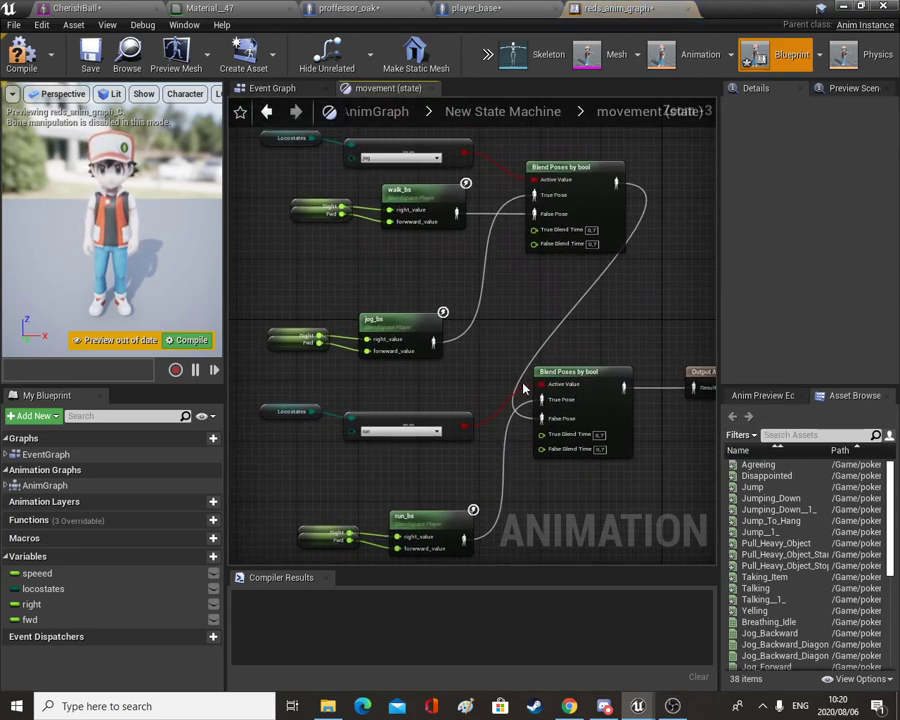
right_click_drag(517, 473, 437, 409)
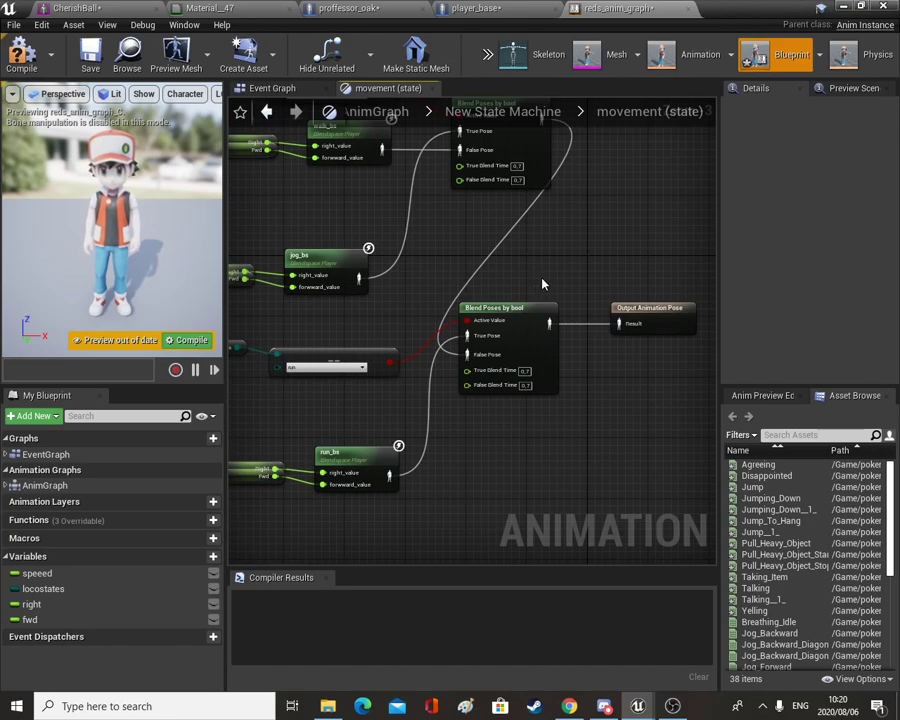
- Move the final Blend Poses by bool node level with run_bs and place the jog/walk blend node just below run_bs
left_click_drag(516, 354, 603, 491)
right_click_drag(506, 140, 470, 222)
left_click_drag(470, 222, 398, 527)
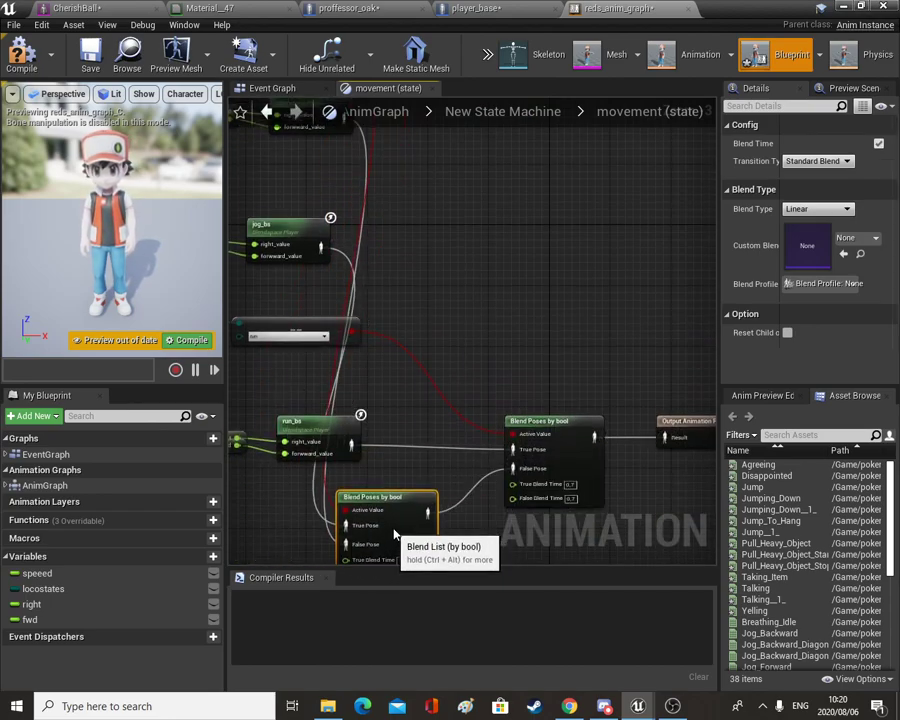
- Move the jog_bs and walk_bs players beside the True Pose and False Pose inputs of their blend node
right_click_drag(408, 408, 558, 528)
left_click_drag(455, 360, 400, 470)
left_click_drag(385, 522, 352, 304)
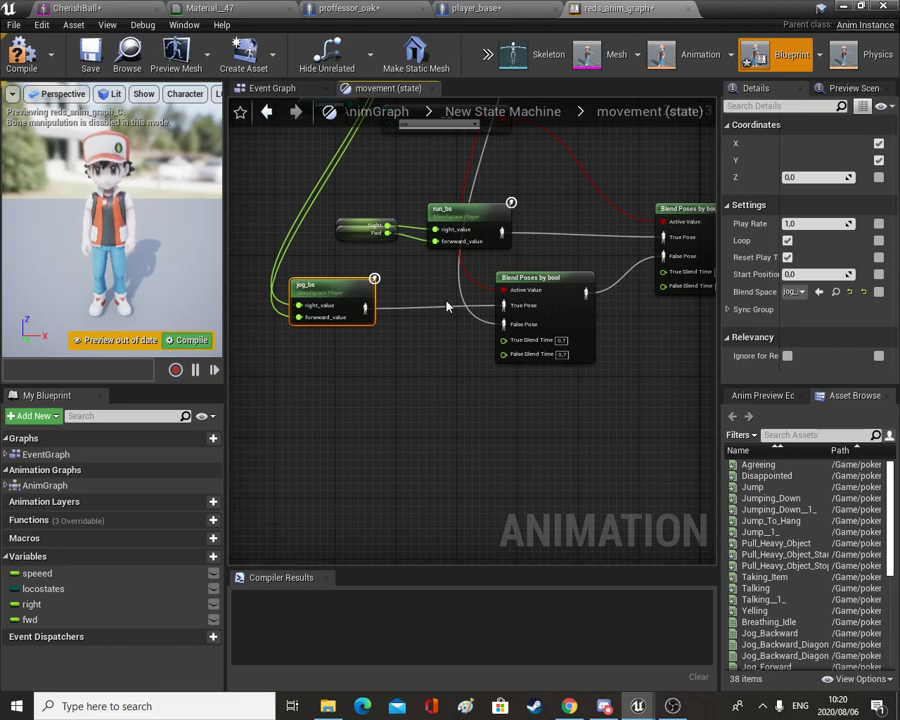
right_click_drag(355, 306, 340, 570)
left_click_drag(482, 170, 355, 398)
- Place each pair of Right and Fwd getters directly beside the jog_bs and walk_bs players they feed
right_click_drag(421, 324, 430, 535)
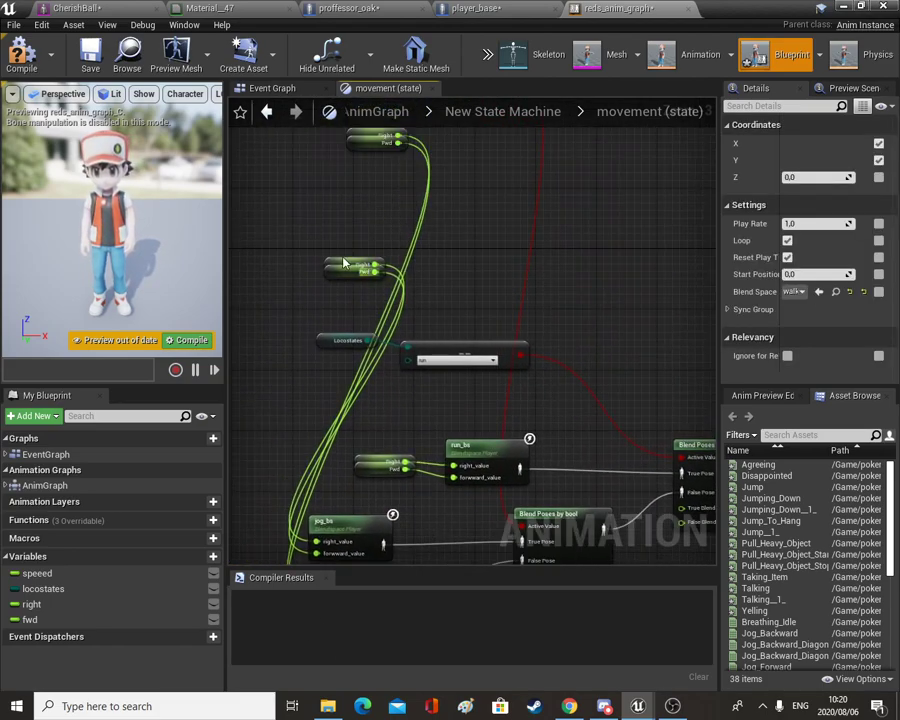
left_click(334, 267)
left_click_drag(345, 268, 389, 433)
right_click_drag(437, 172, 359, 391)
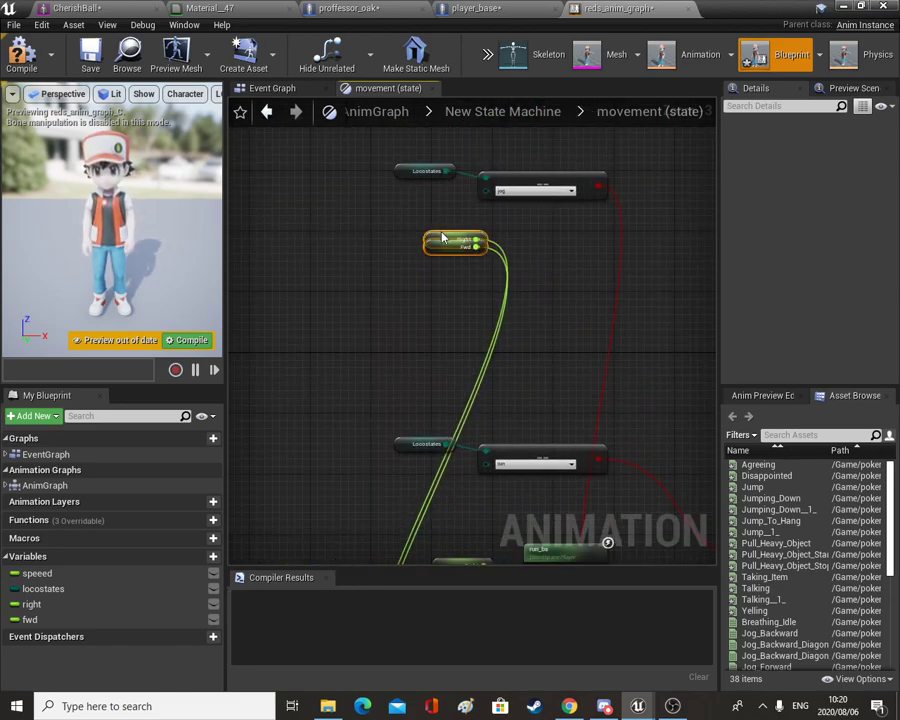
left_click_drag(443, 237, 285, 385)
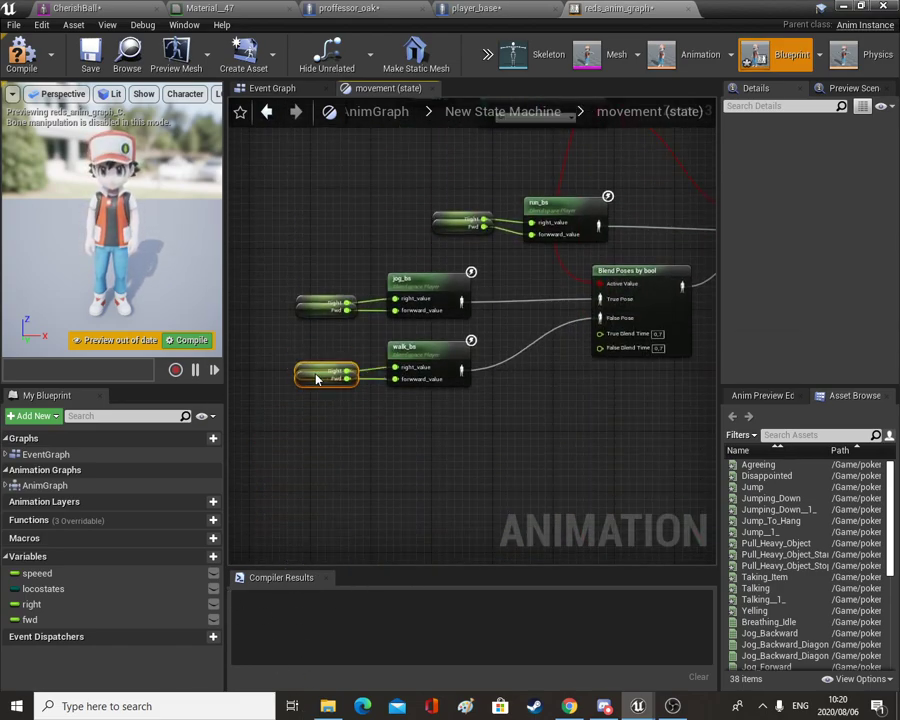
- Move the run comparison with its Locostates getter above run_bs and the jog comparison above jog_bs, and compile
right_click_drag(527, 296, 391, 573)
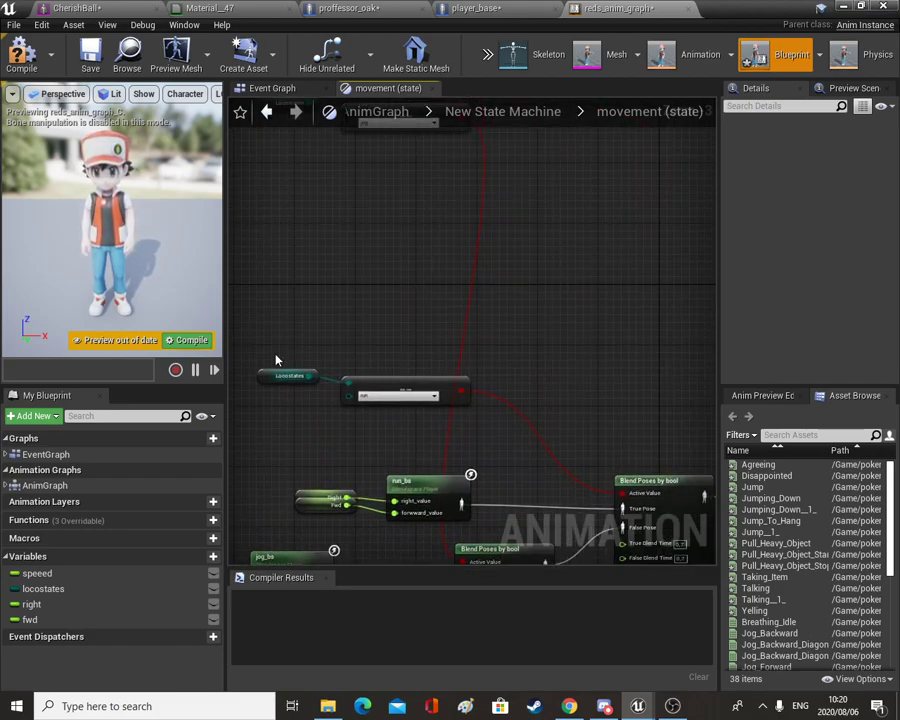
left_click_drag(416, 390, 530, 452)
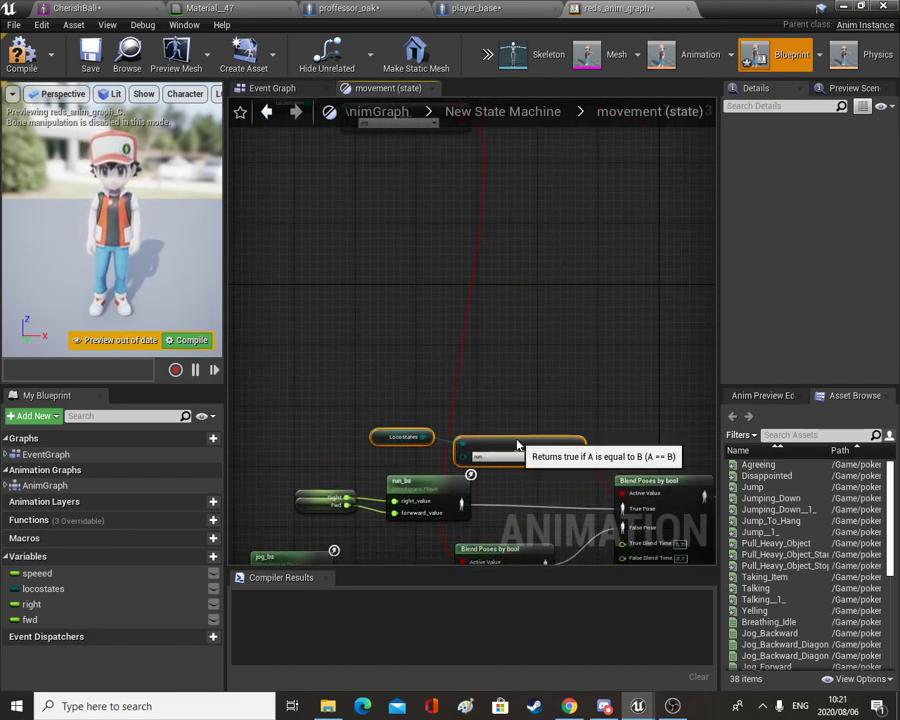
right_click_drag(448, 228, 576, 511)
left_click_drag(567, 446, 570, 446)
left_click_drag(575, 398, 444, 415)
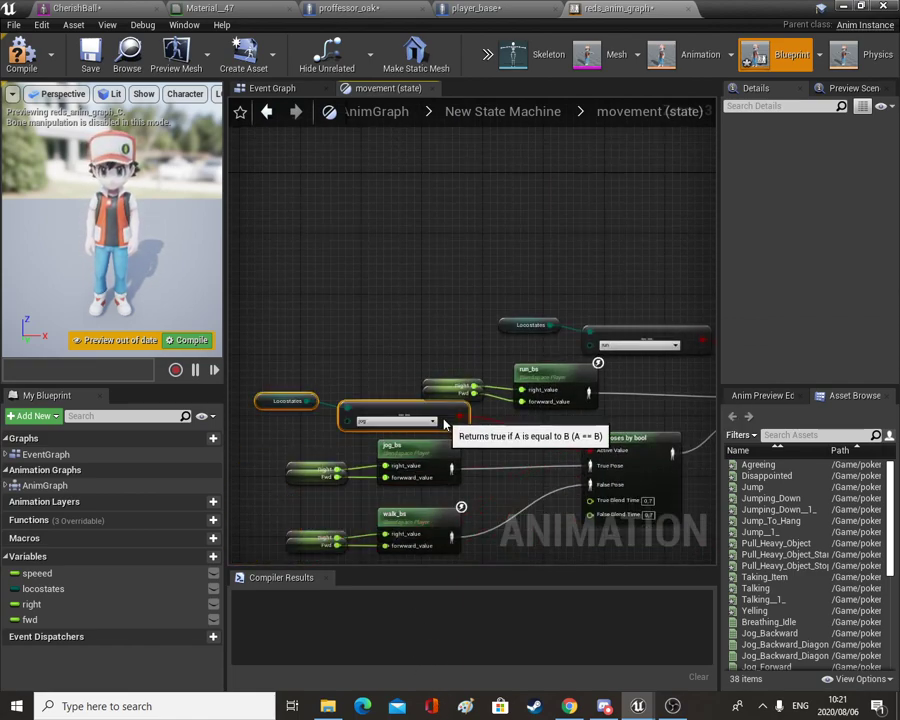
left_click(22, 52)
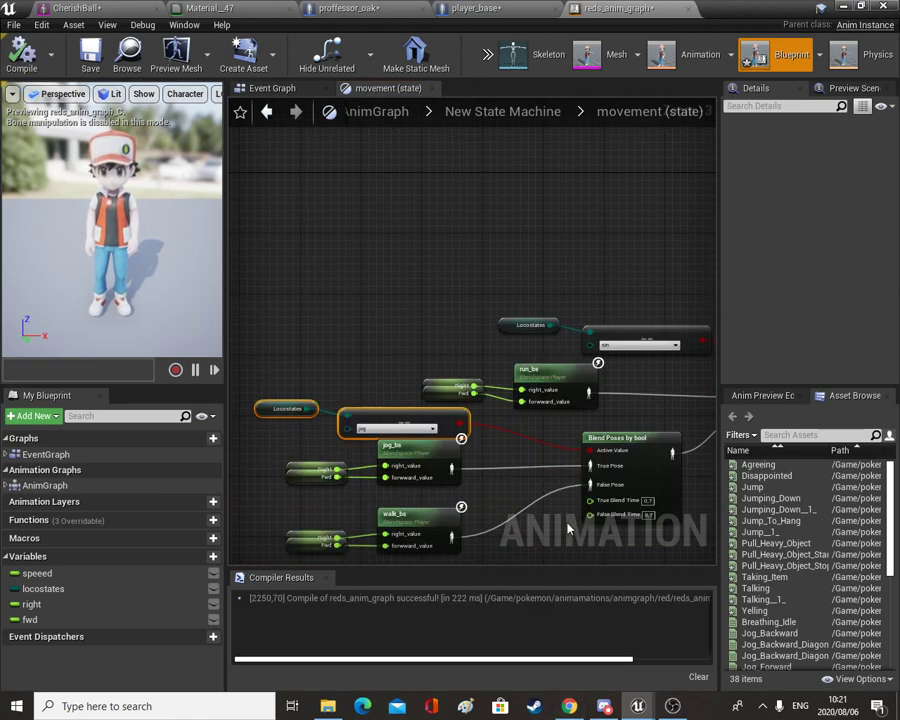
- In the Event Graph, line up the Fwd, Right, Locostates and Speeed SET nodes in one straight row after the player_base cast
scroll(577, 533, "down", 5)
right_click_drag(620, 545, 425, 488)
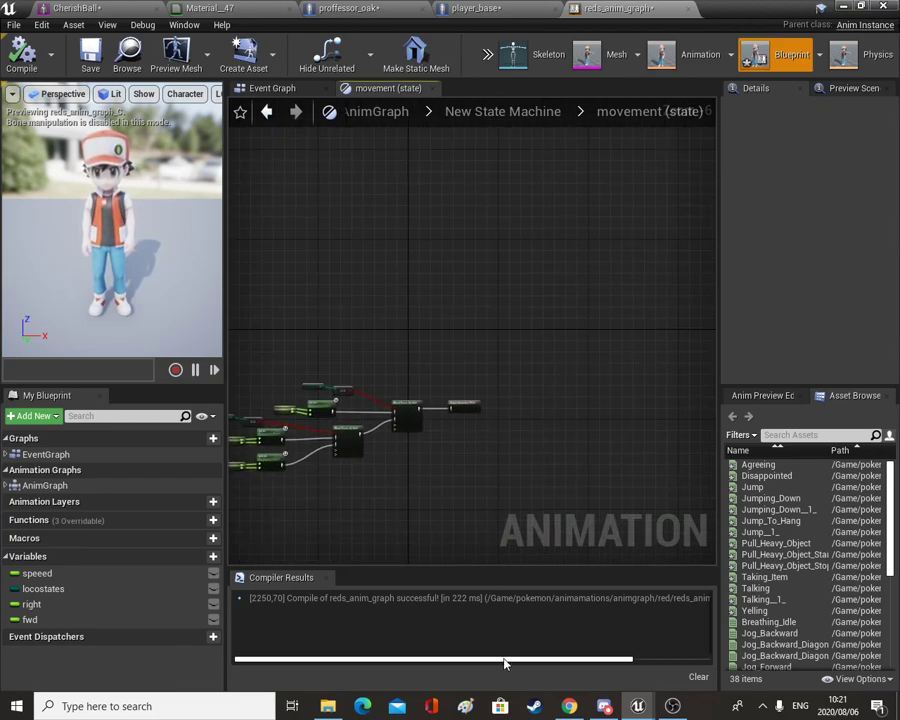
left_click(270, 88)
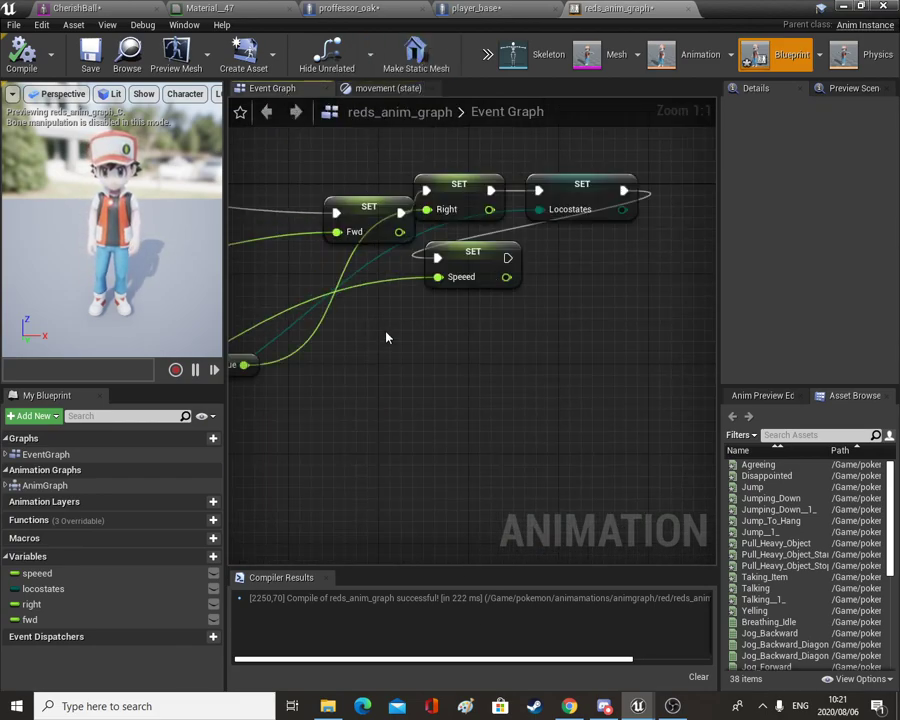
scroll(392, 350, "down", 3)
right_click_drag(396, 370, 505, 427)
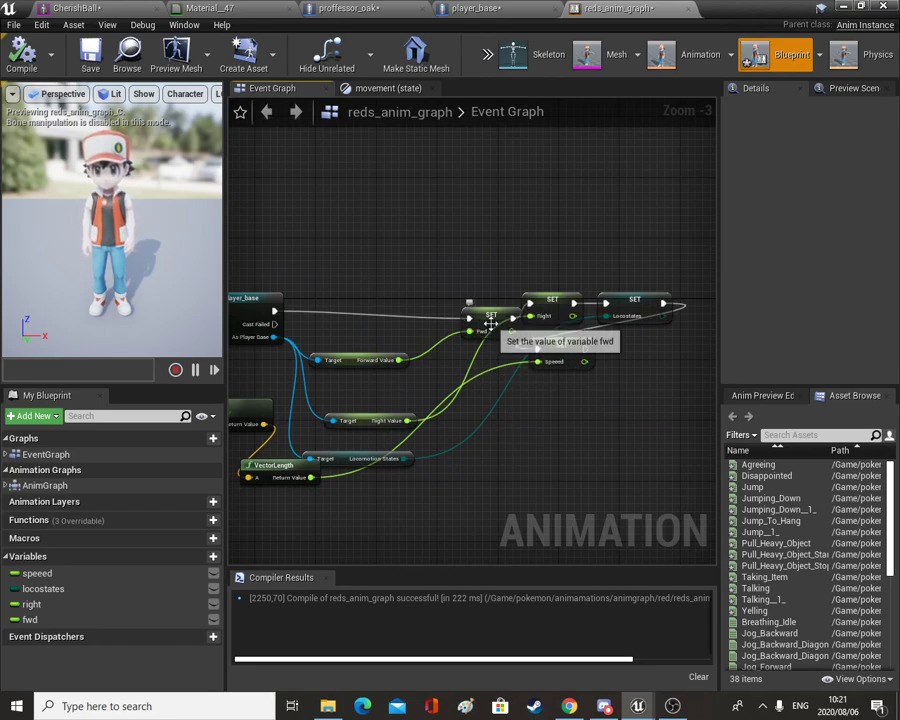
left_click_drag(491, 323, 432, 322)
left_click_drag(552, 300, 528, 308)
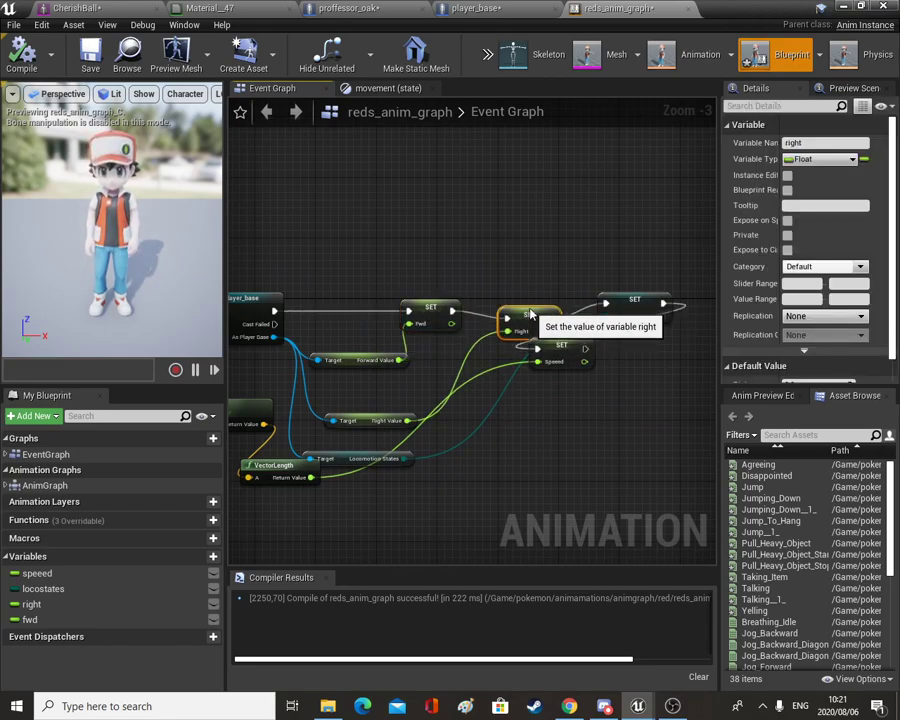
left_click_drag(628, 316, 630, 324)
left_click_drag(553, 356, 632, 320)
right_click_drag(490, 423, 617, 431)
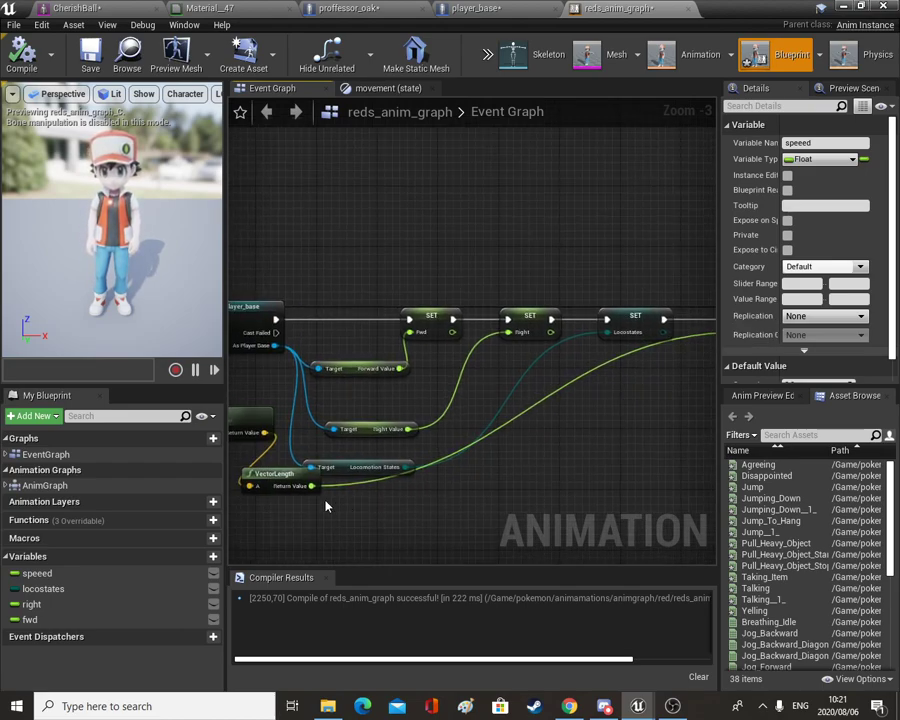
- Stack the Right Value and Locomotion States getters directly under Forward Value, and place the VectorLength node below them
left_click_drag(281, 477, 358, 500)
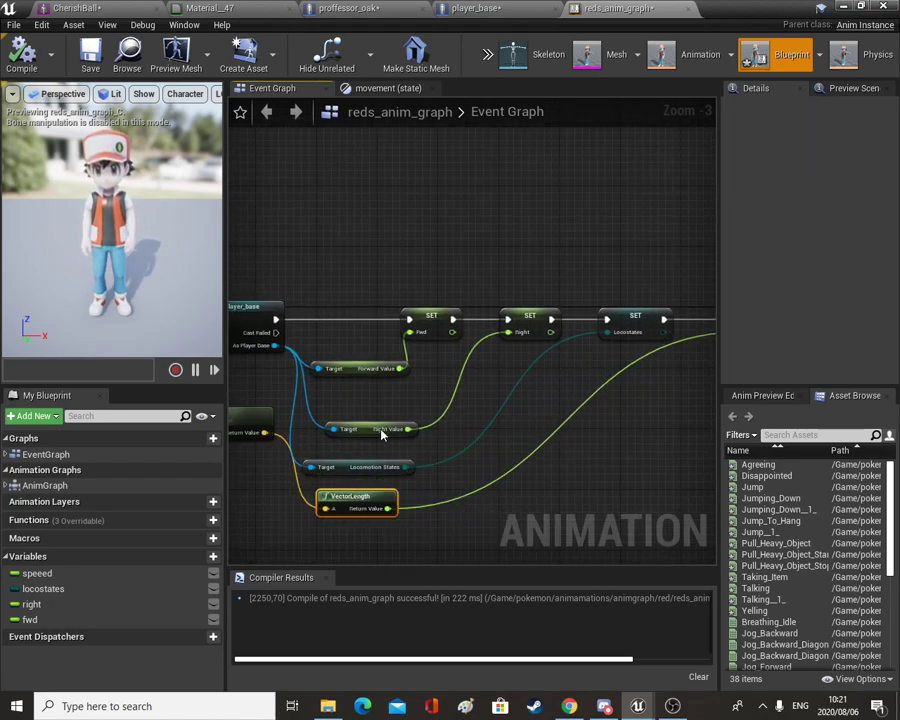
left_click_drag(386, 433, 376, 394)
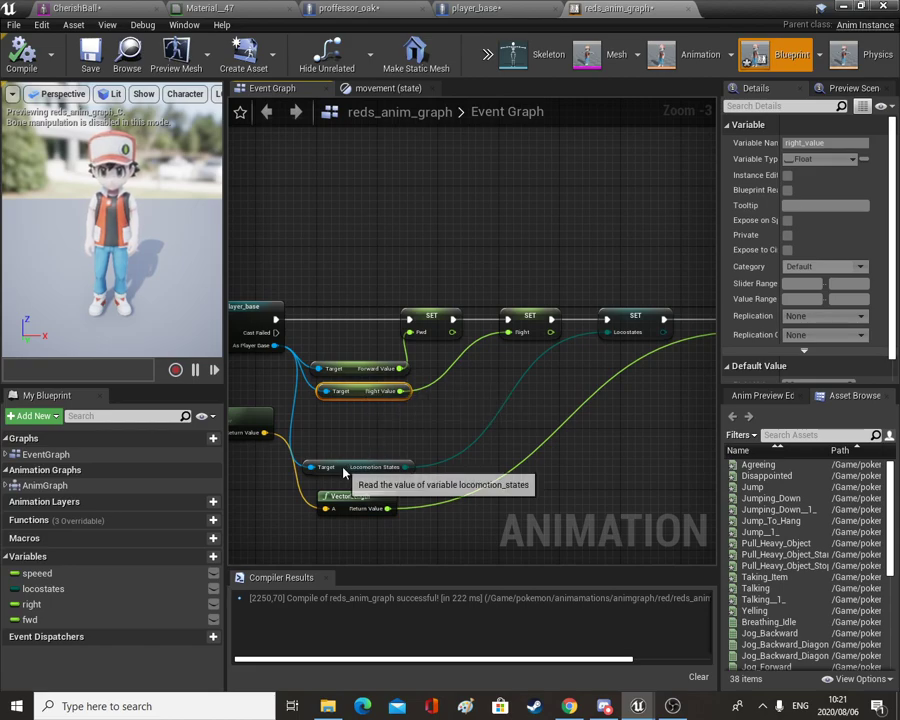
left_click_drag(342, 467, 334, 413)
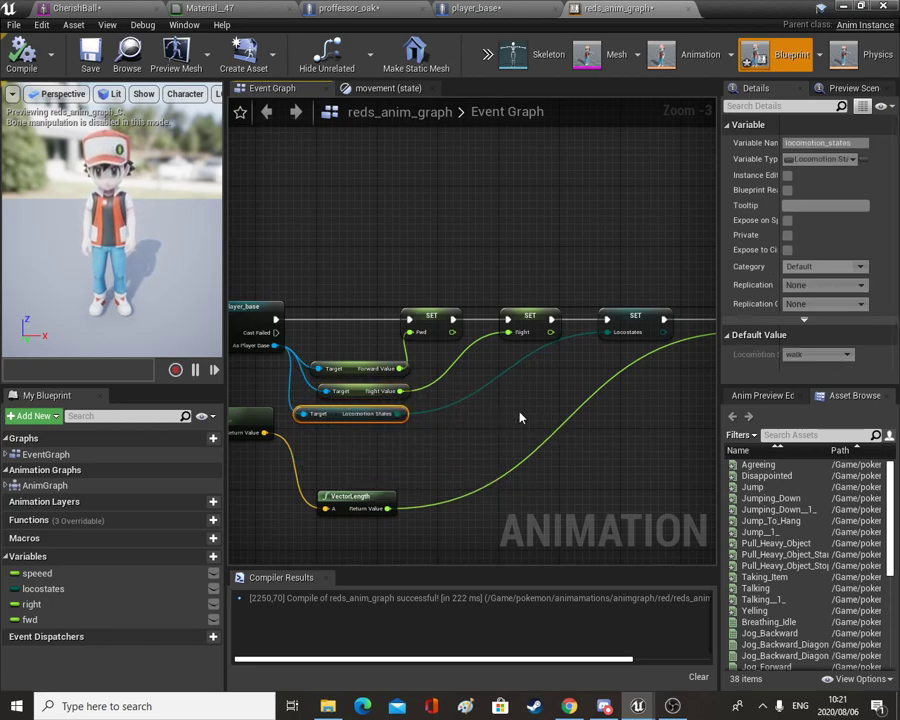
- Add reroute nodes to square off the wires into the Locostates, Right and Speeed SET nodes, and compile the animation blueprint
double_click(477, 398)
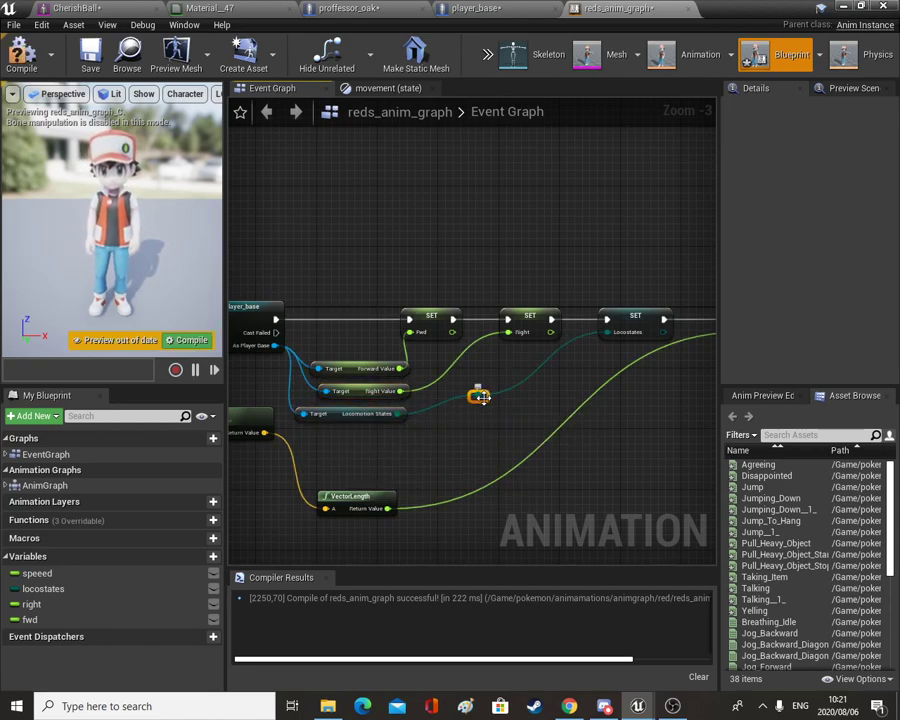
double_click(440, 382)
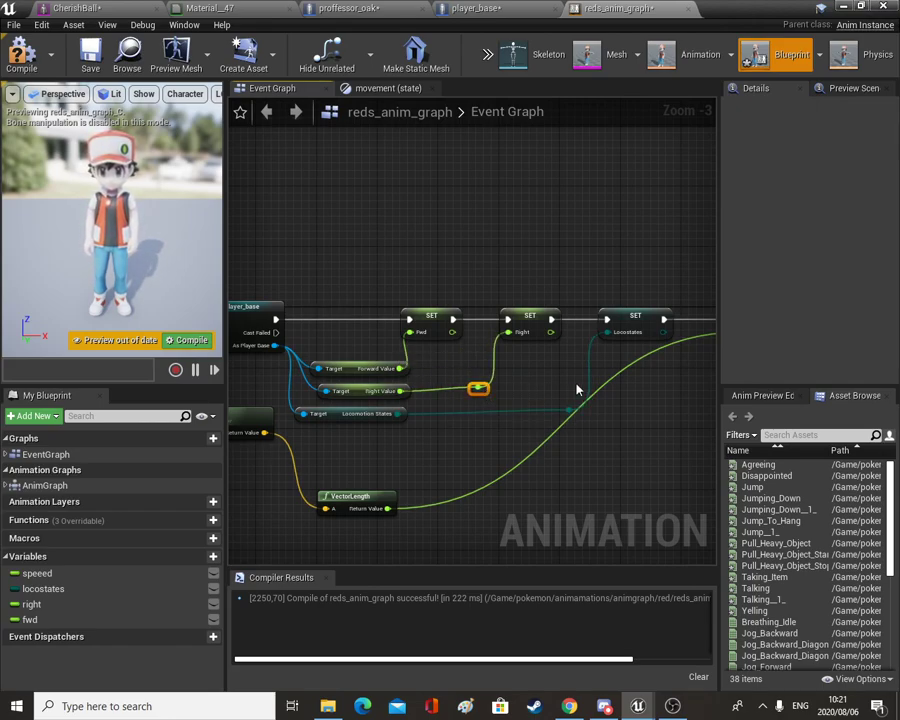
right_click_drag(567, 467, 404, 438)
double_click(347, 441)
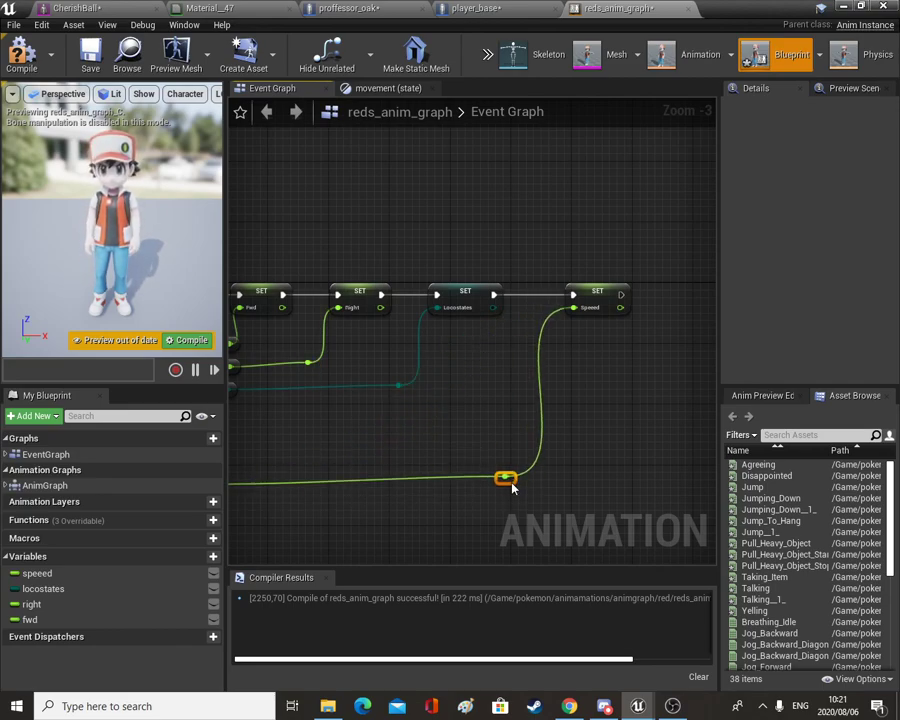
scroll(511, 487, "down", 3)
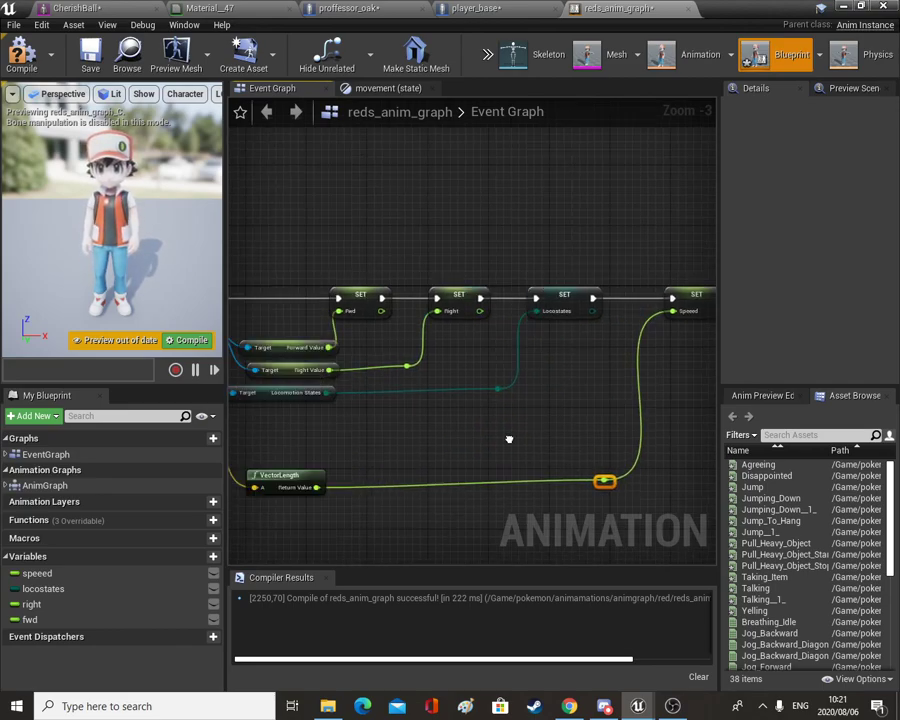
left_click(17, 55)
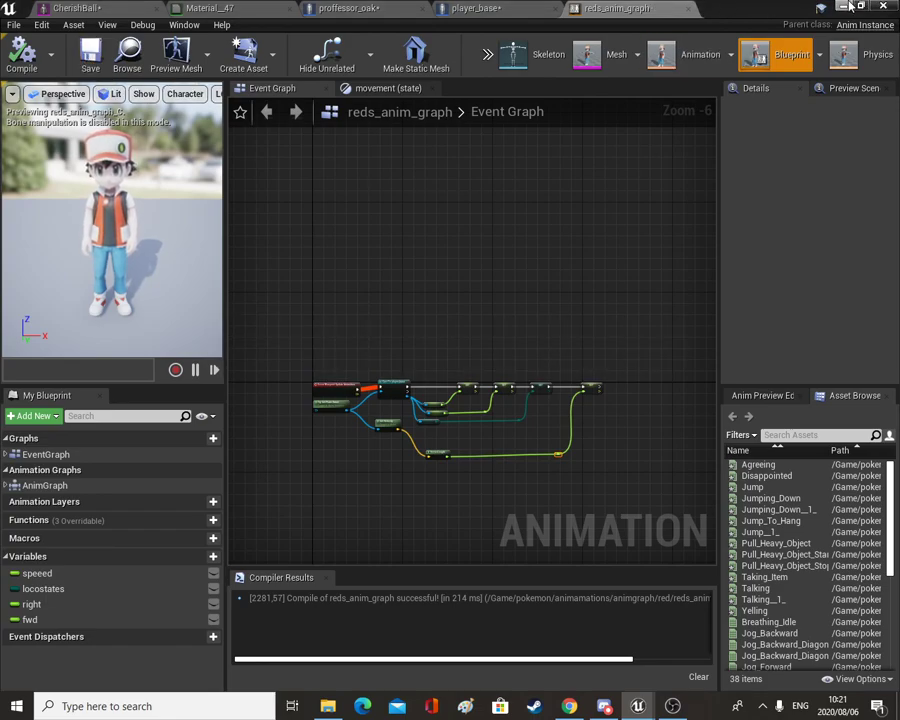
- Play the level in the selected viewport and test Red's movement and camera look around the arena, past Professor Oak and up the stairs
left_click(845, 7)
left_click(620, 54)
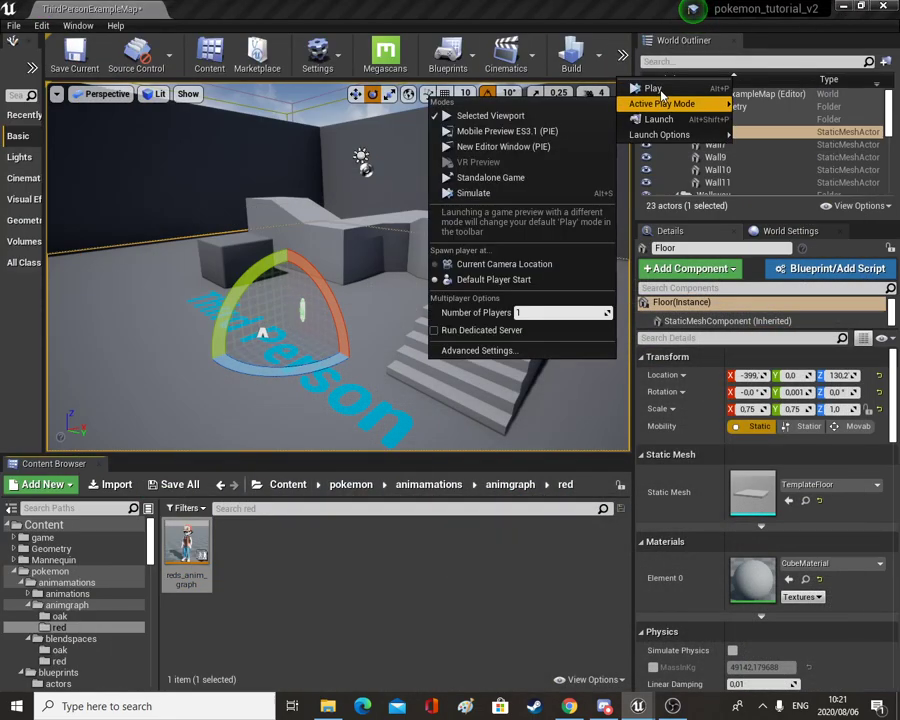
left_click(586, 152)
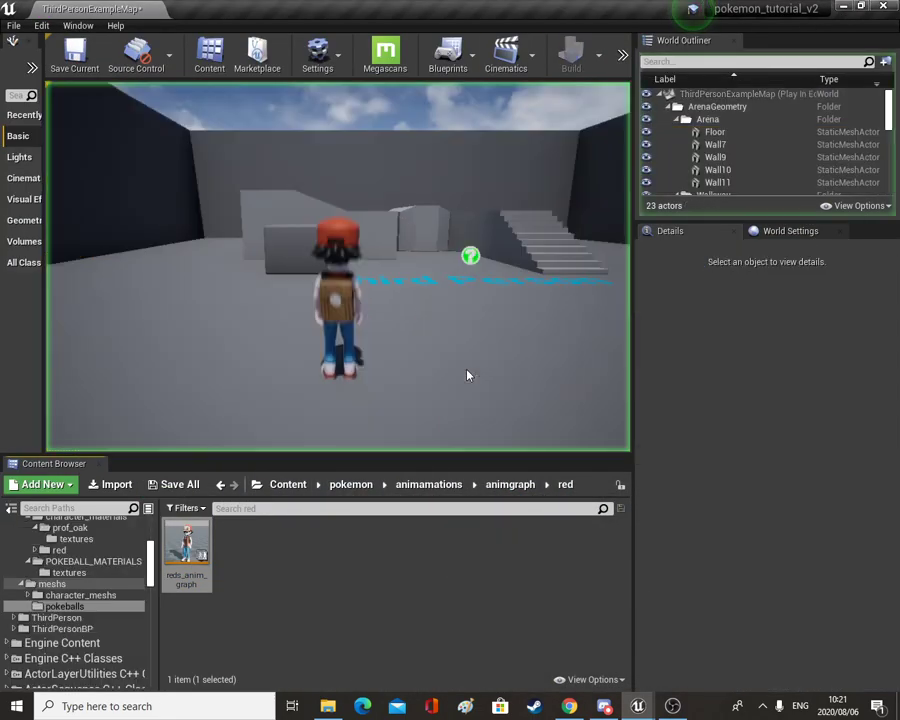
left_click(466, 371)
key("d")
key("w")
key("w")
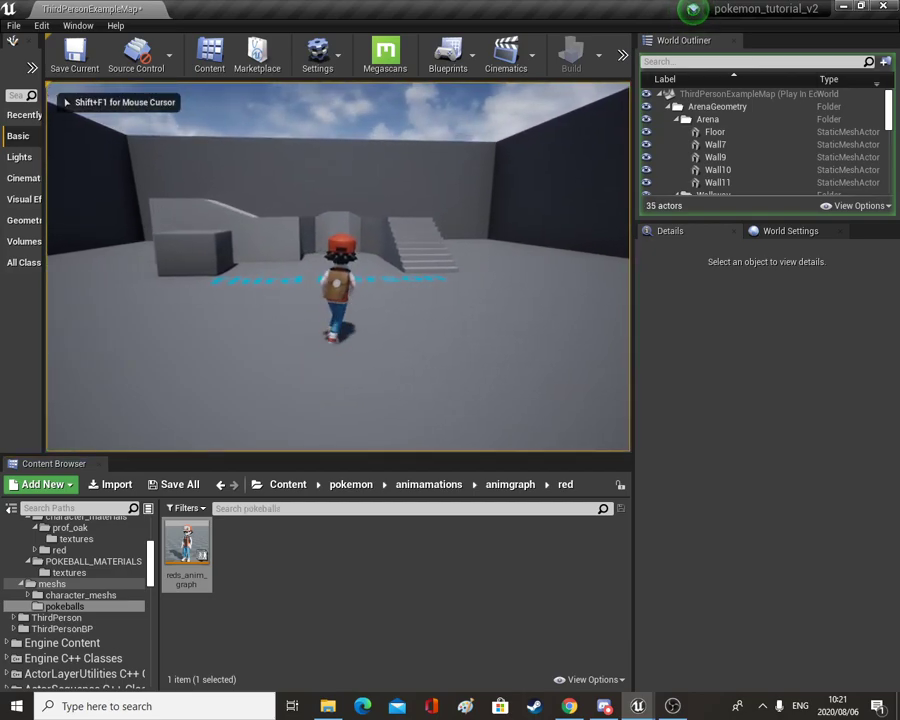
key("d")
key("w")
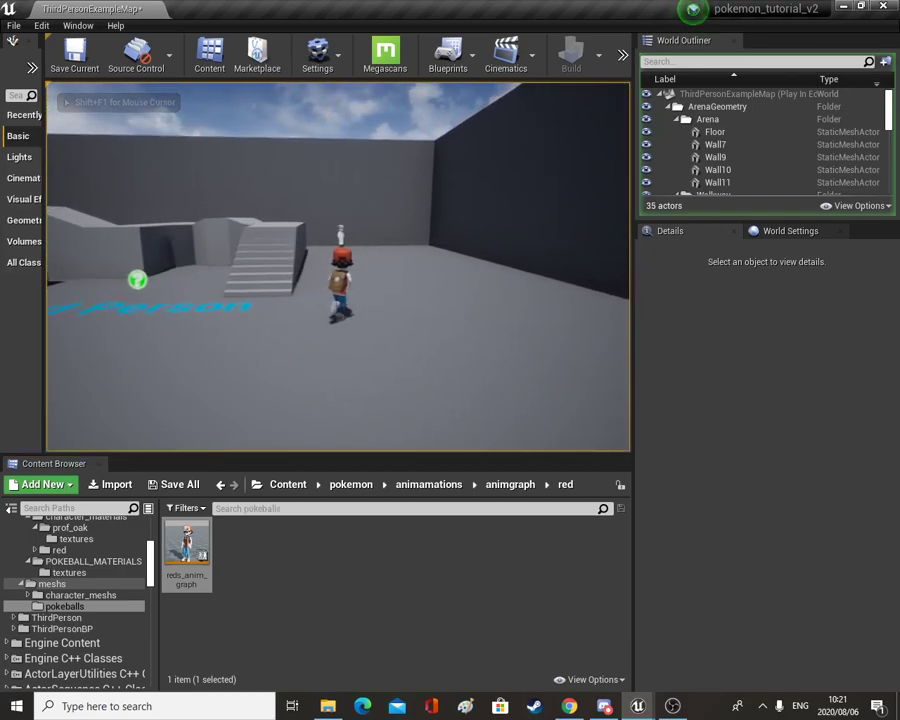
key("w")
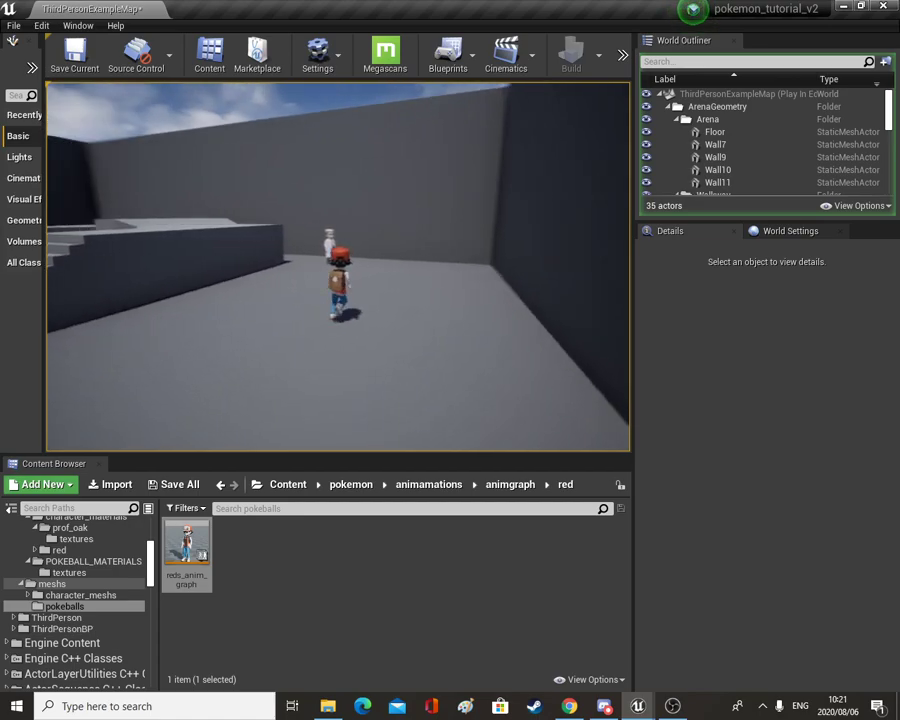
key("w")
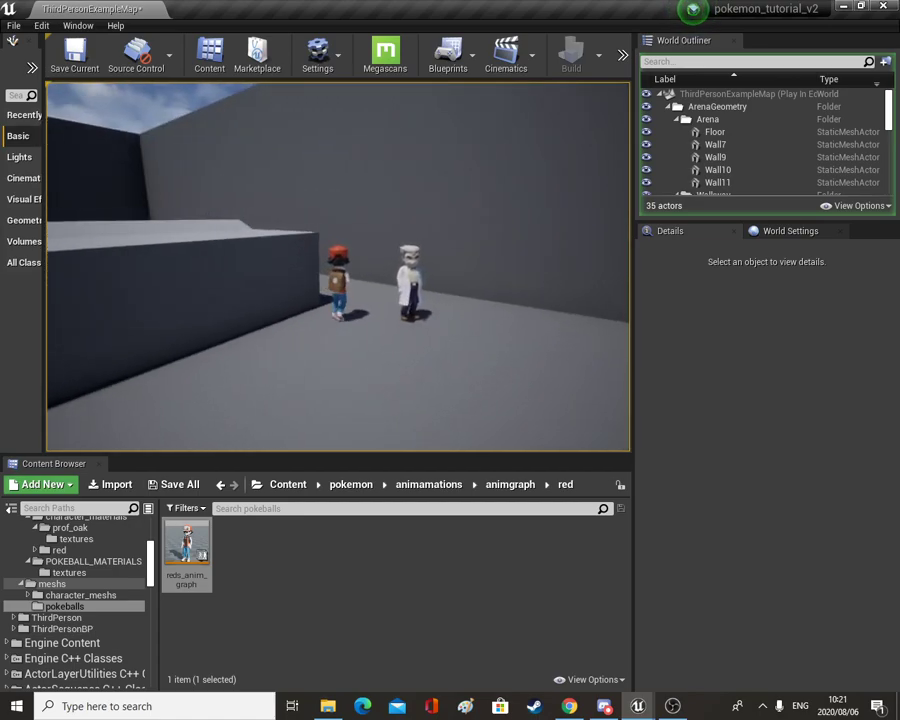
key("w")
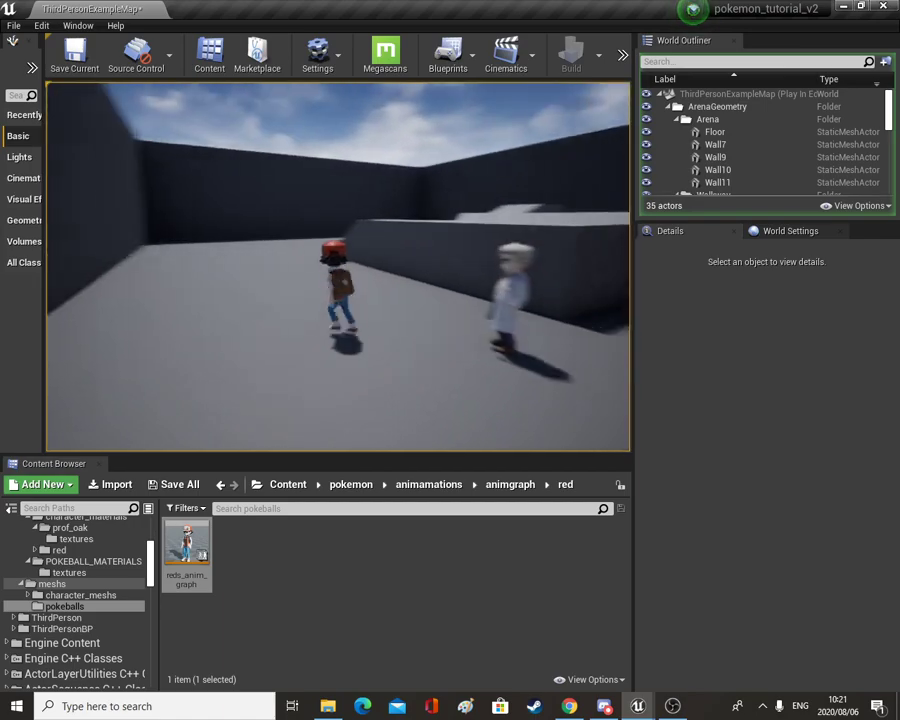
key("w")
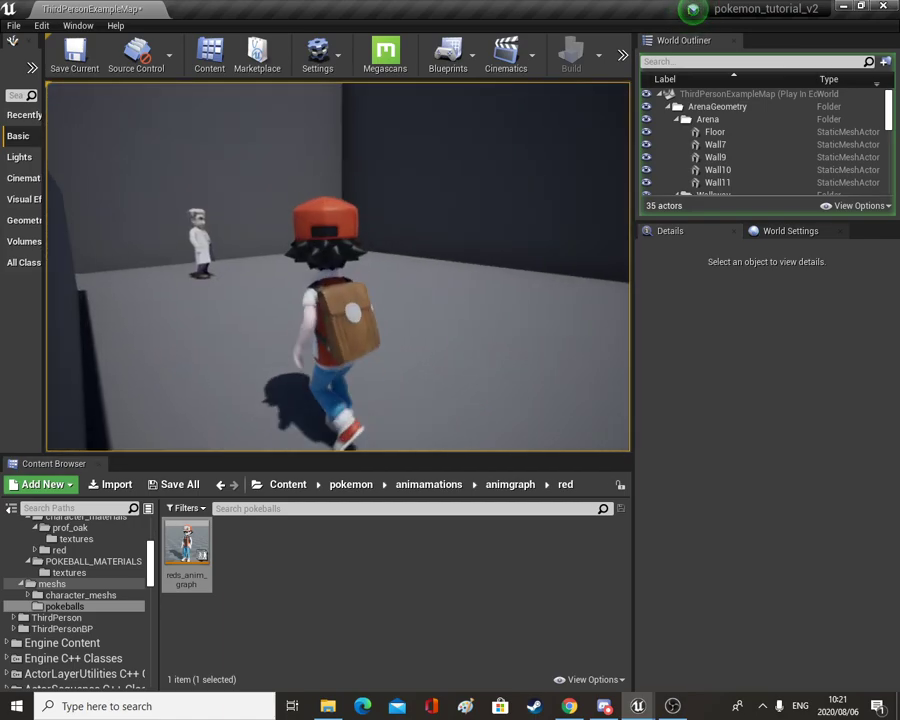
key("w")
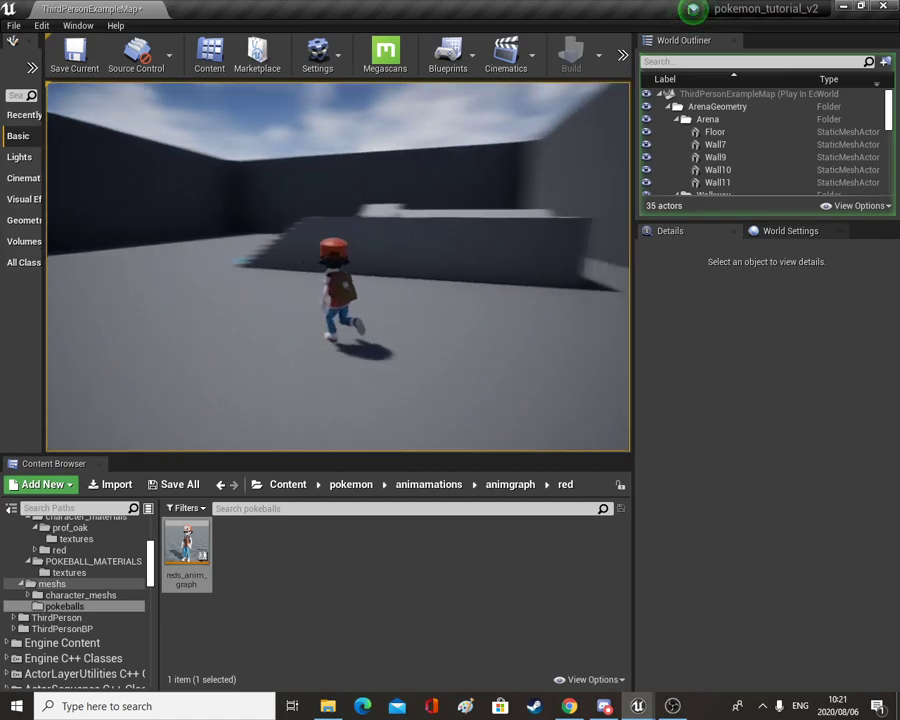
key("w")
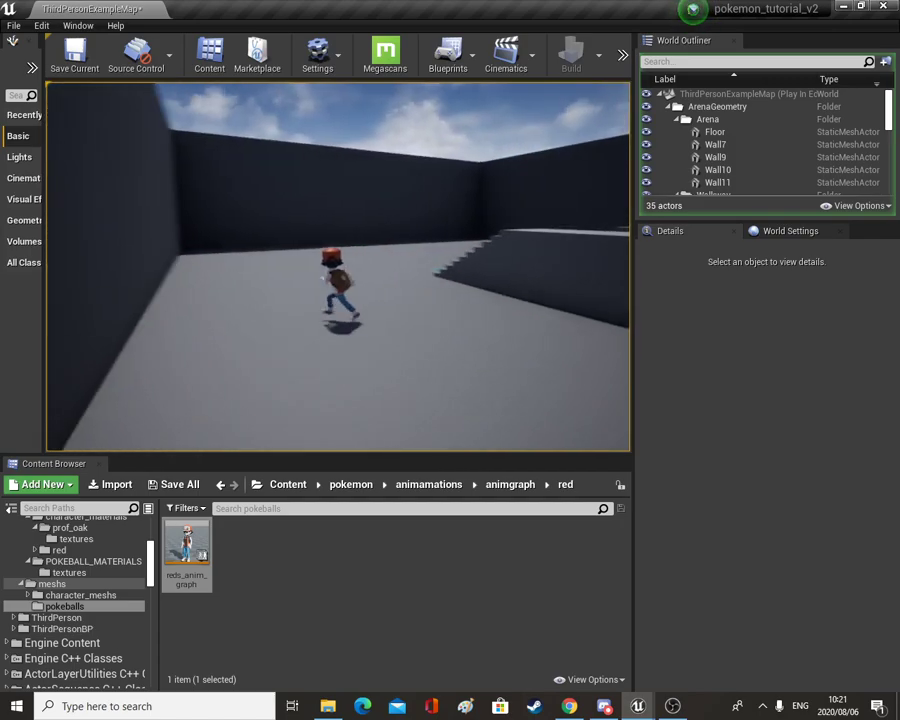
key("w")
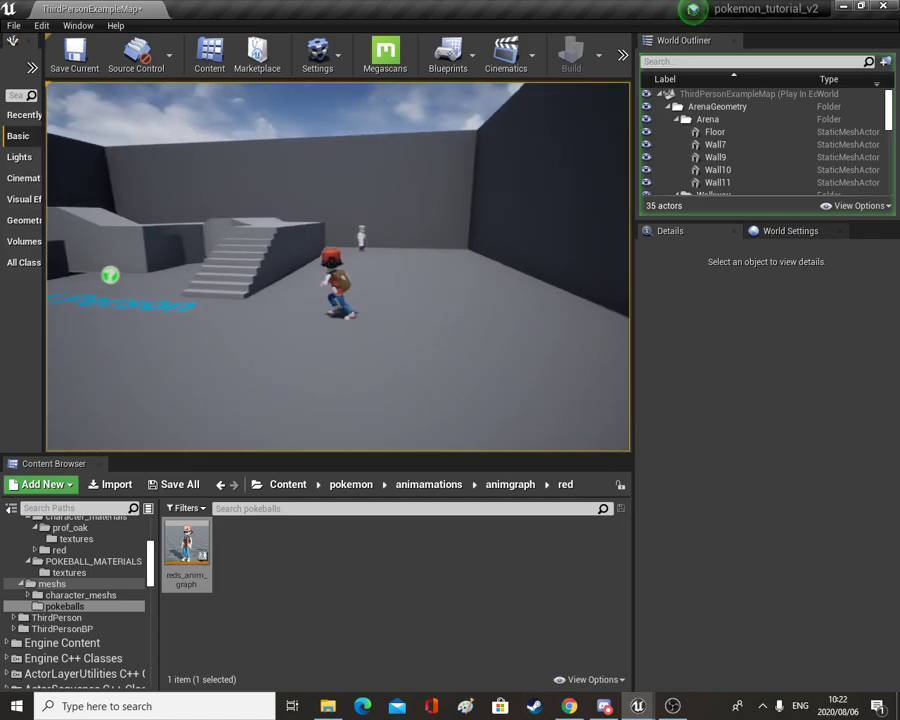
key("w")
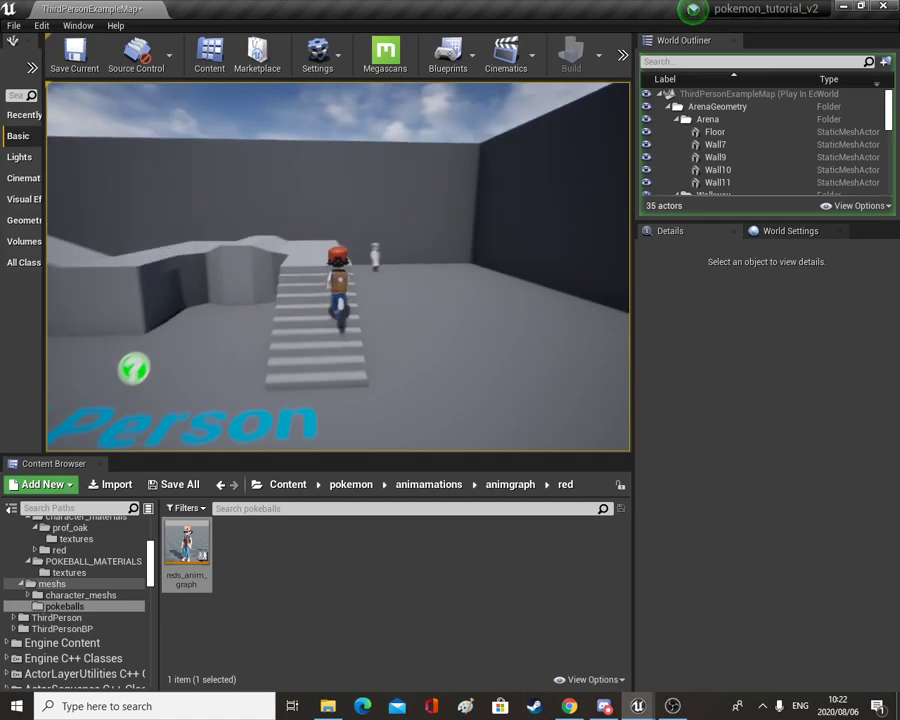
key("w")
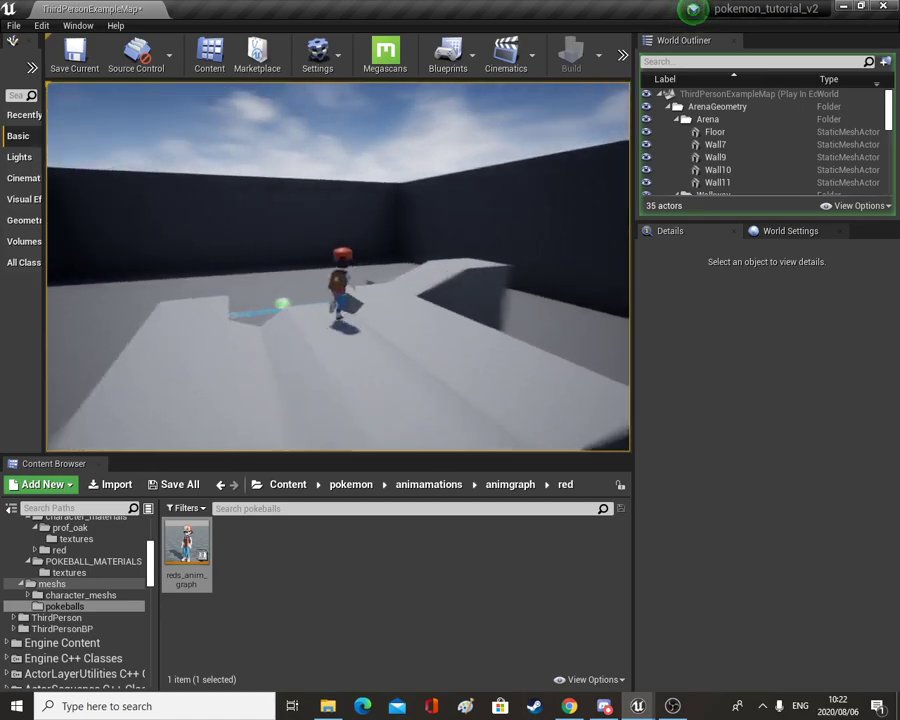
key("w")
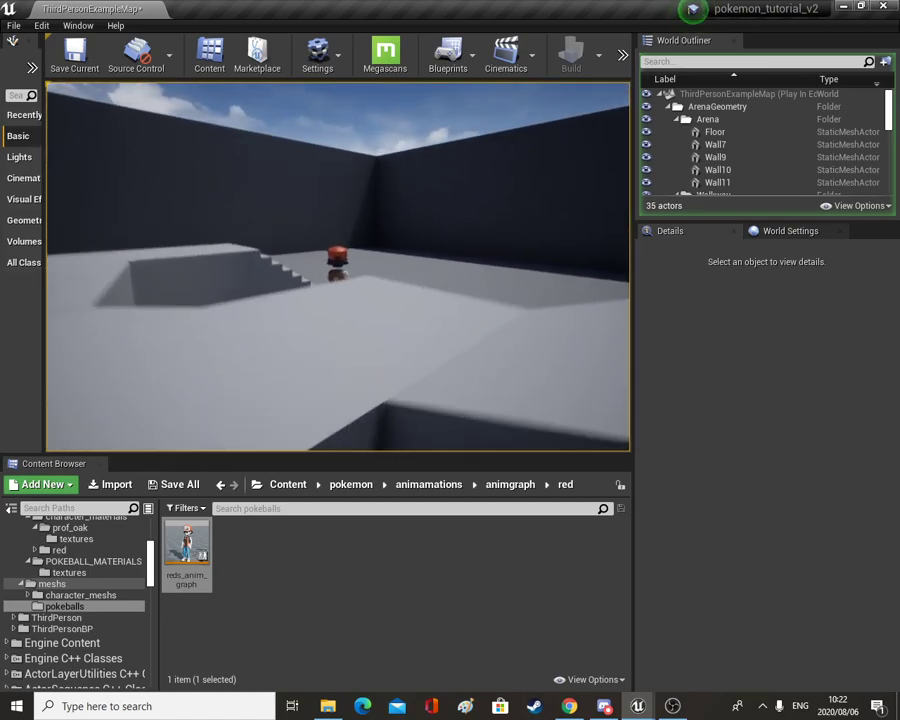
key("w")
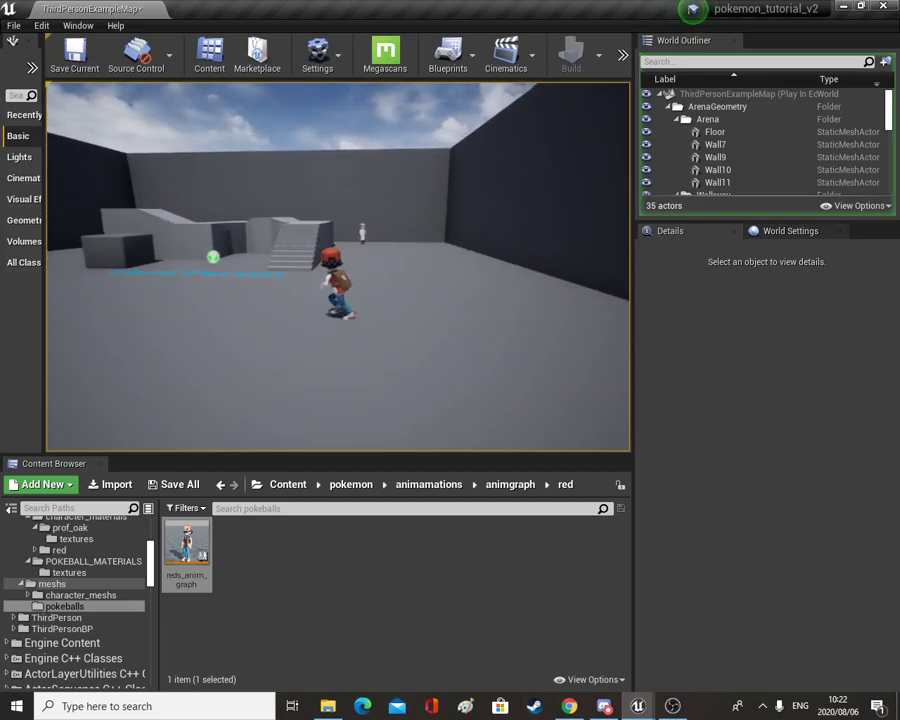
key("w")
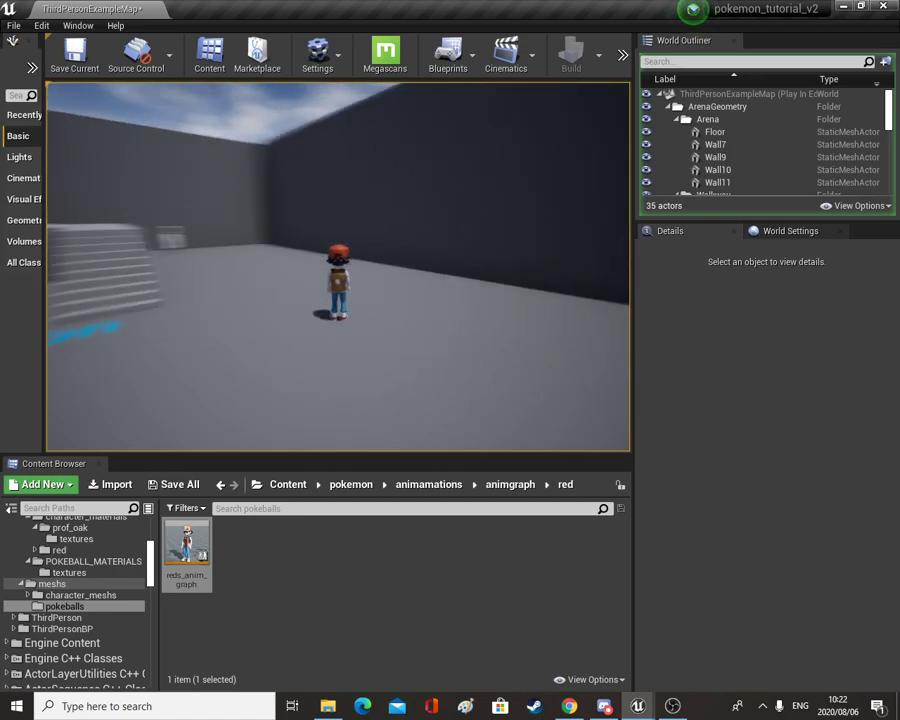
key("shift+F1")
key("alt+Tab")
left_click(678, 707)
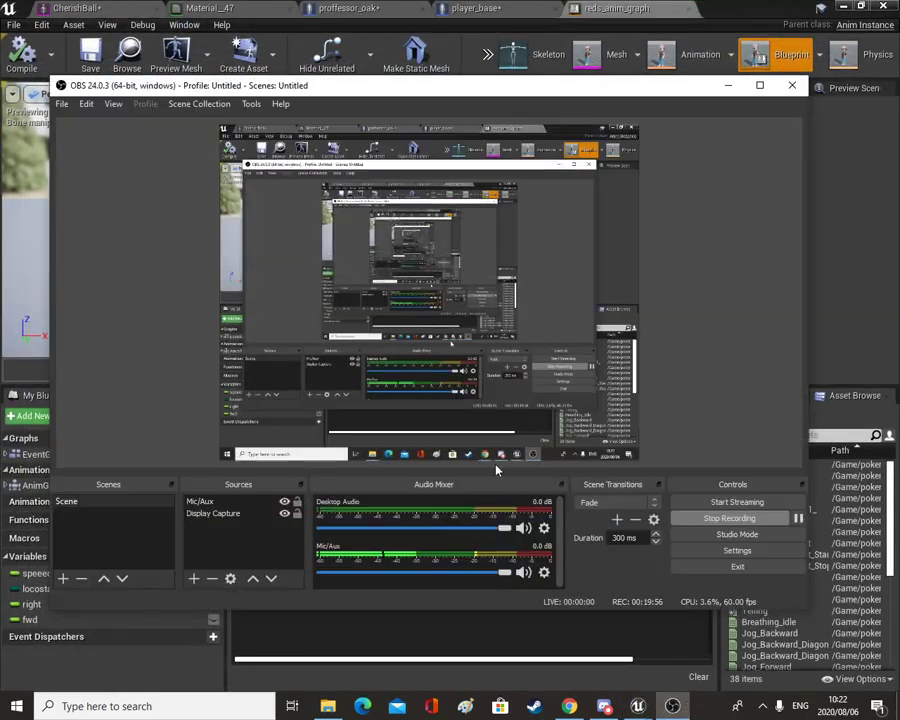